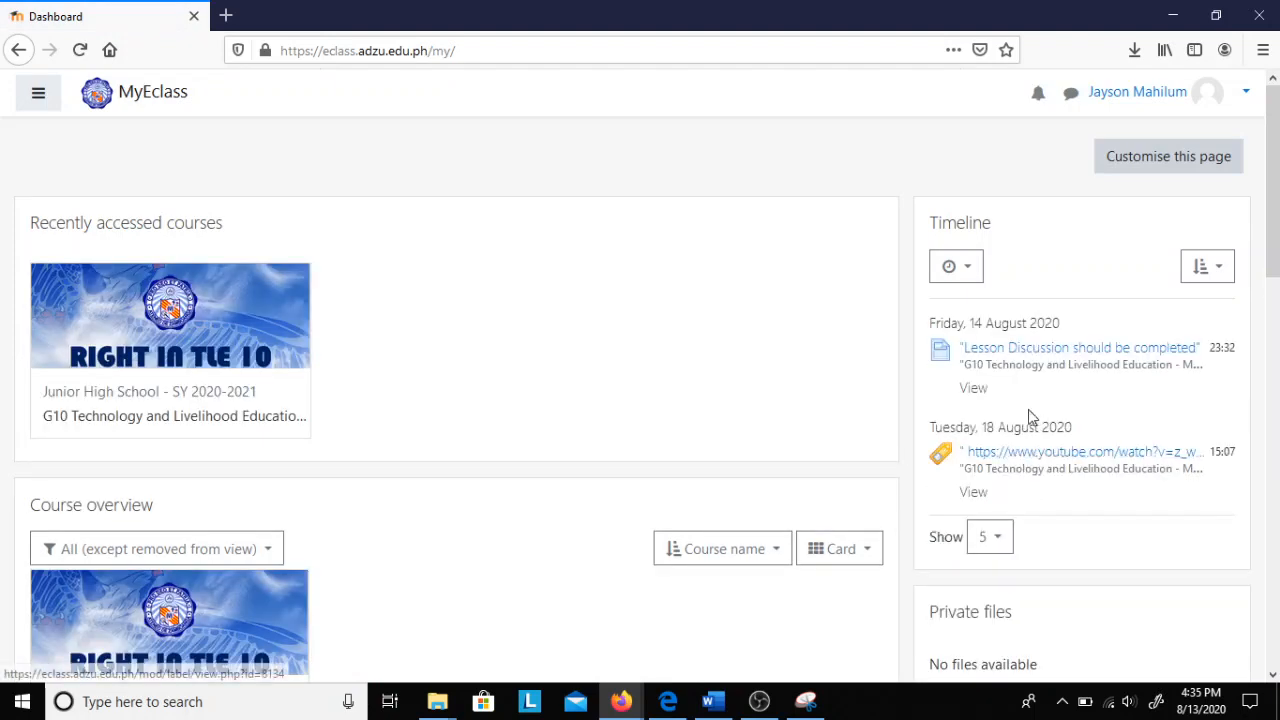
Open the G10 Technology and Livelihood Education course and turn editing on for its page
{"action": "left_click", "coordinate": [240, 352]}
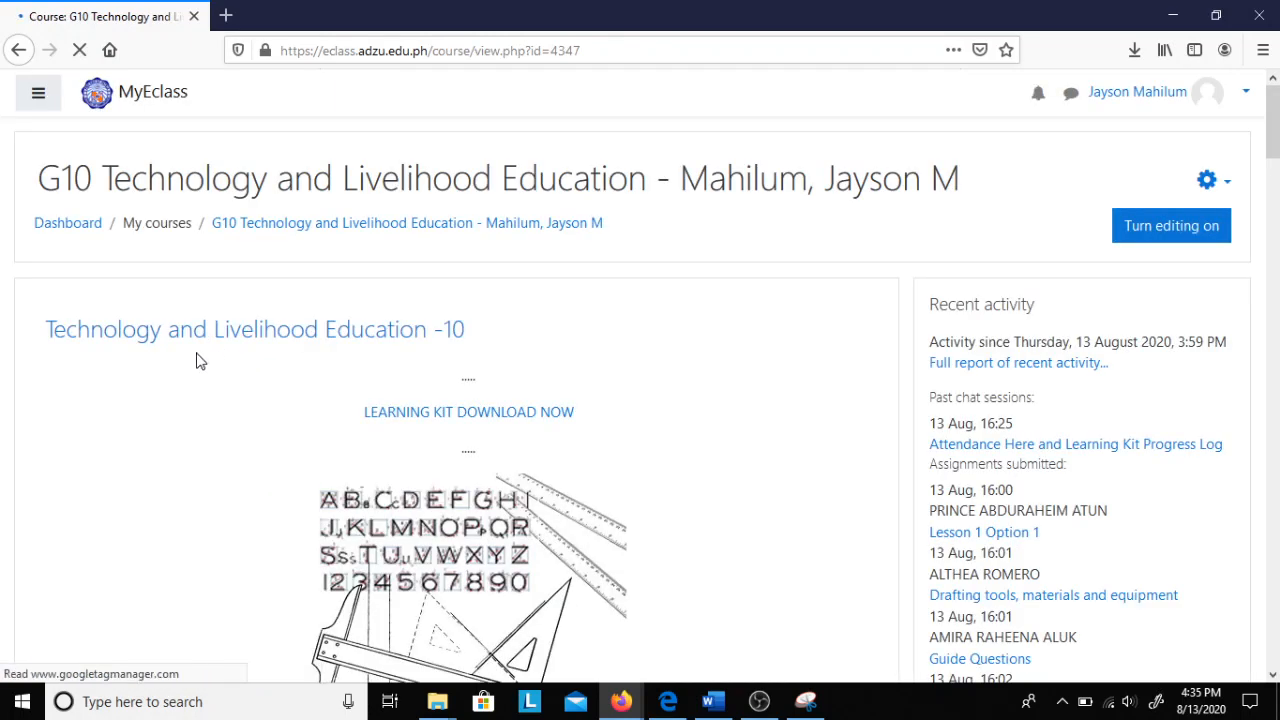
{"action": "scroll", "coordinate": [752, 500], "scroll_direction": "down", "scroll_amount": 5}
{"action": "scroll", "coordinate": [758, 446], "scroll_direction": "down", "scroll_amount": 3}
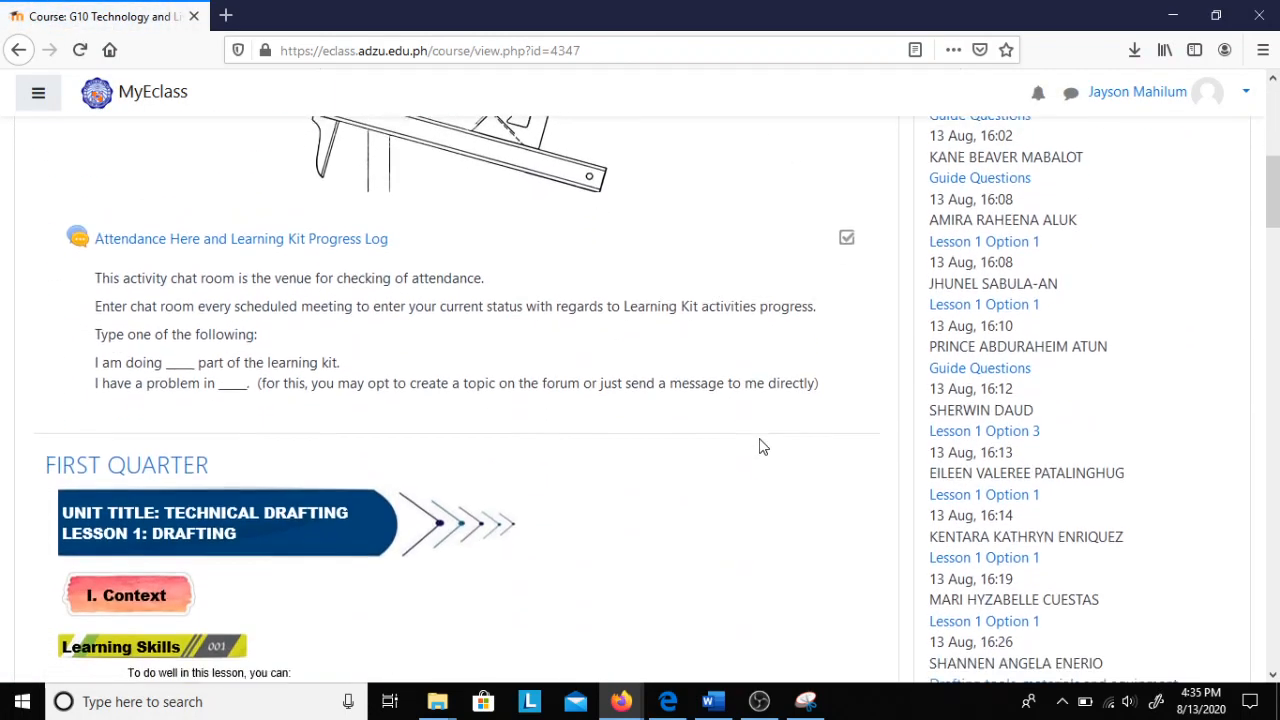
{"action": "scroll", "coordinate": [755, 520], "scroll_direction": "up", "scroll_amount": 8}
{"action": "left_click", "coordinate": [1180, 229]}
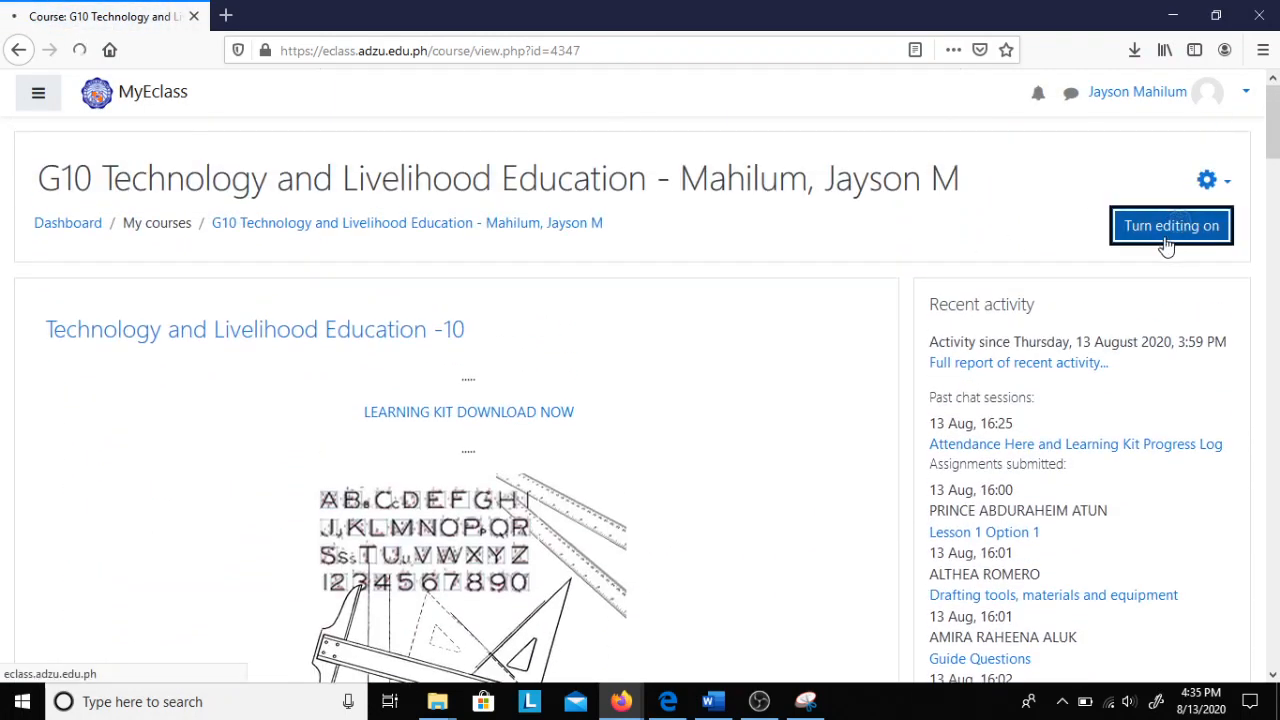
Start adding a new Quiz activity to the Topic 3 section of the course
{"action": "scroll", "coordinate": [760, 504], "scroll_direction": "down", "scroll_amount": 10}
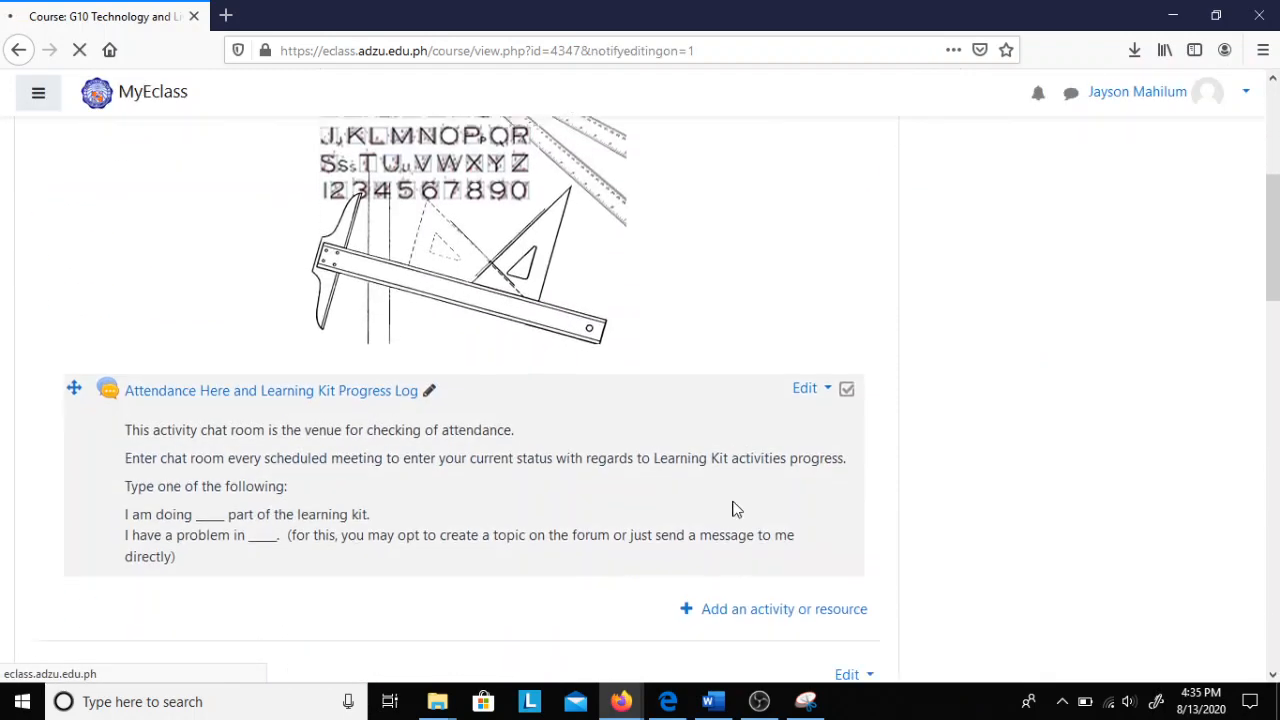
{"action": "scroll", "coordinate": [743, 425], "scroll_direction": "down", "scroll_amount": 8}
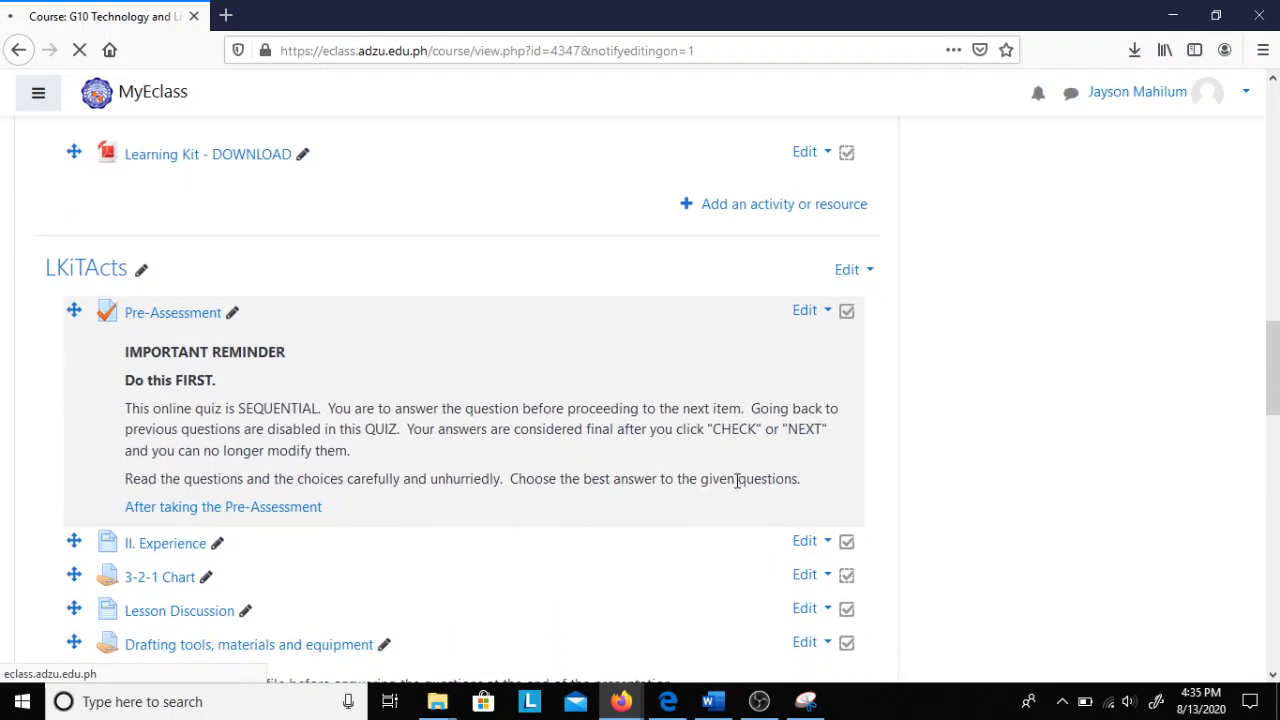
{"action": "scroll", "coordinate": [770, 386], "scroll_direction": "down", "scroll_amount": 10}
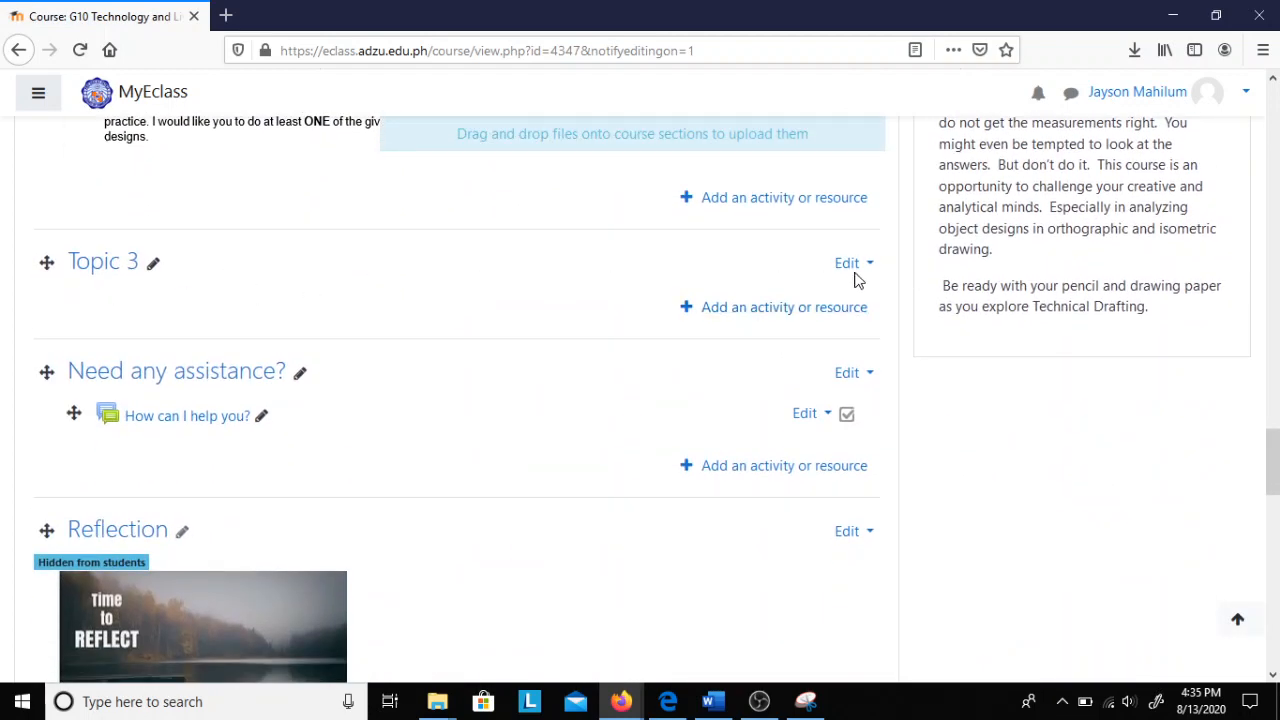
{"action": "left_click", "coordinate": [684, 310]}
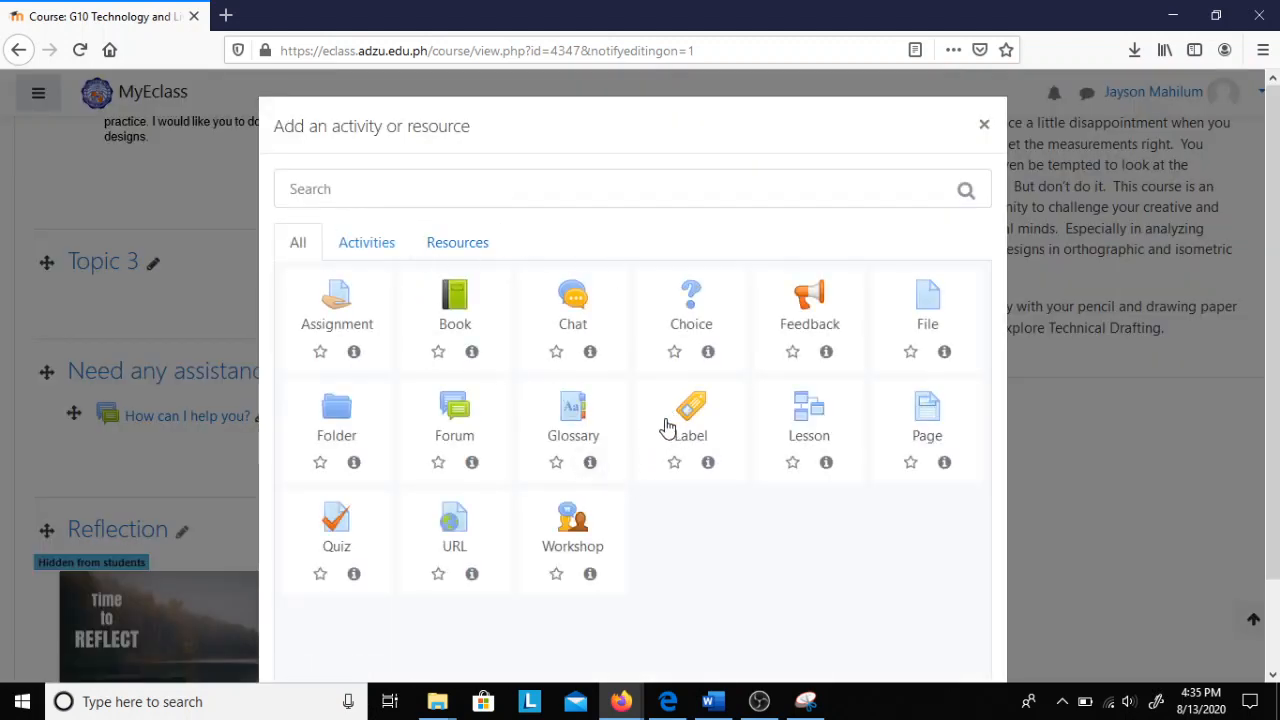
{"action": "left_click", "coordinate": [330, 518]}
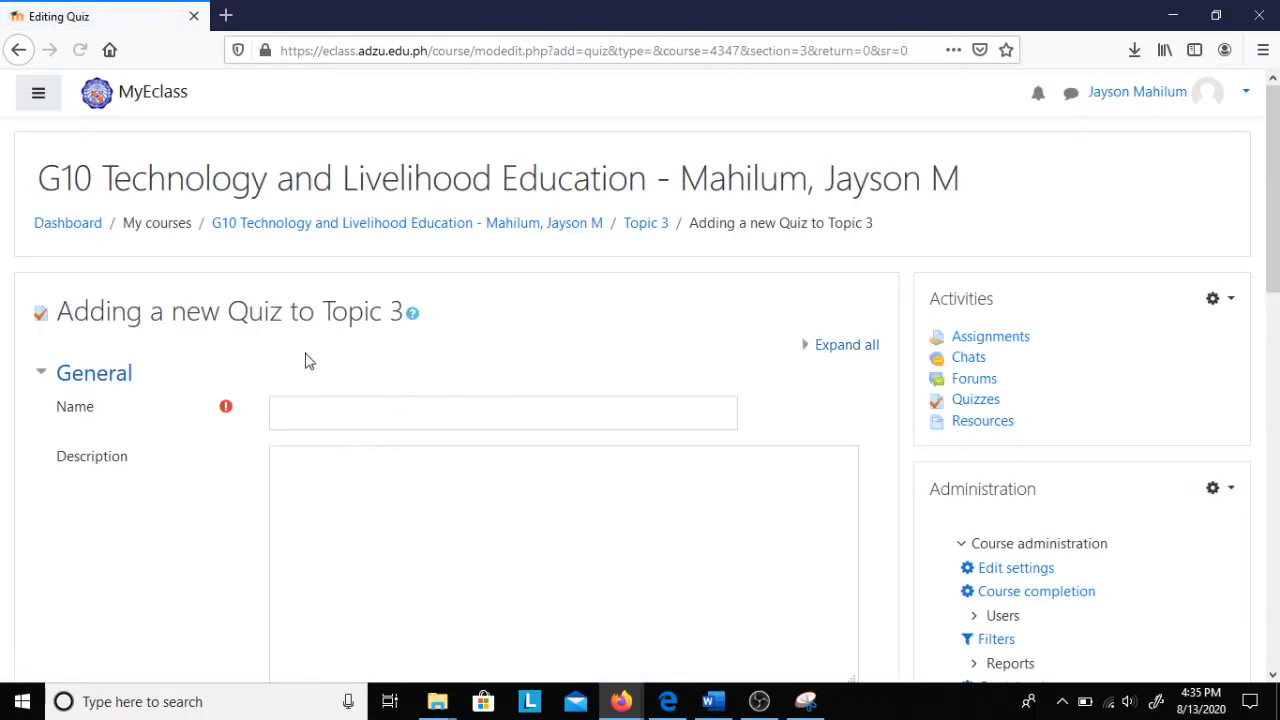
Name the quiz "Testing only" and enter the description "This test is not for you. This is just my sample quiz."
{"action": "scroll", "coordinate": [502, 290], "scroll_direction": "down", "scroll_amount": 1}
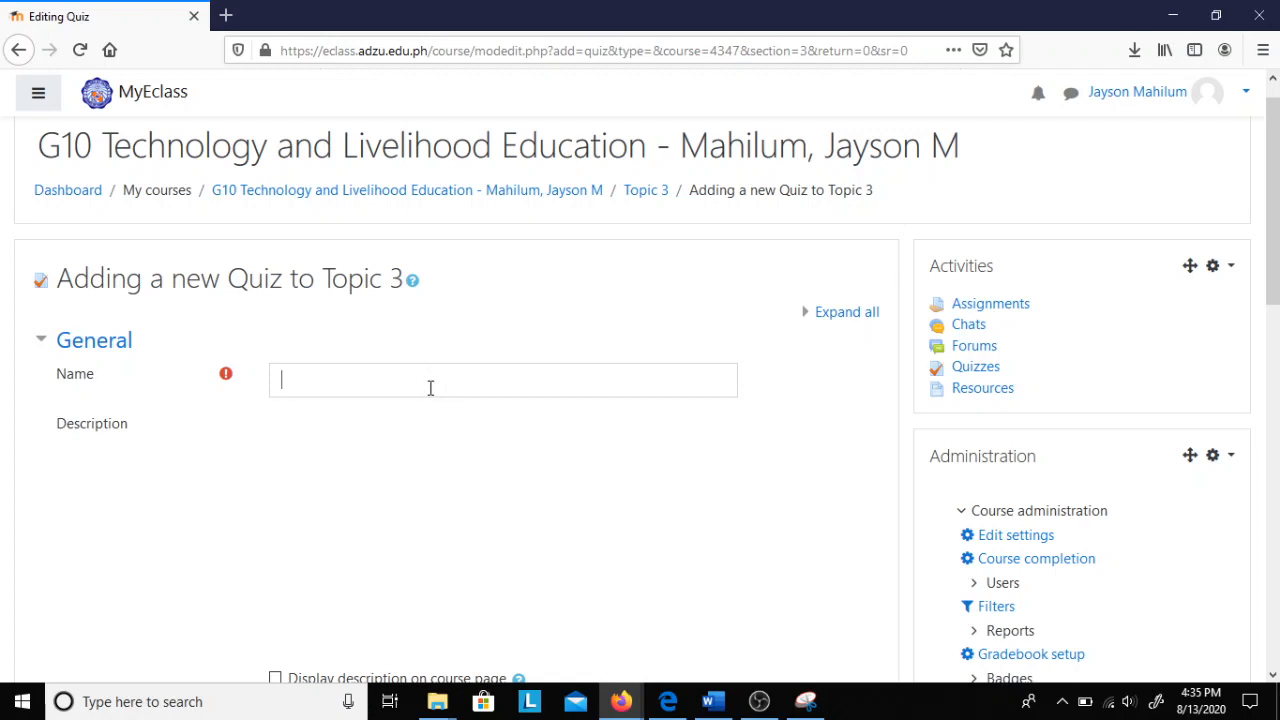
{"action": "type", "text": "th"}
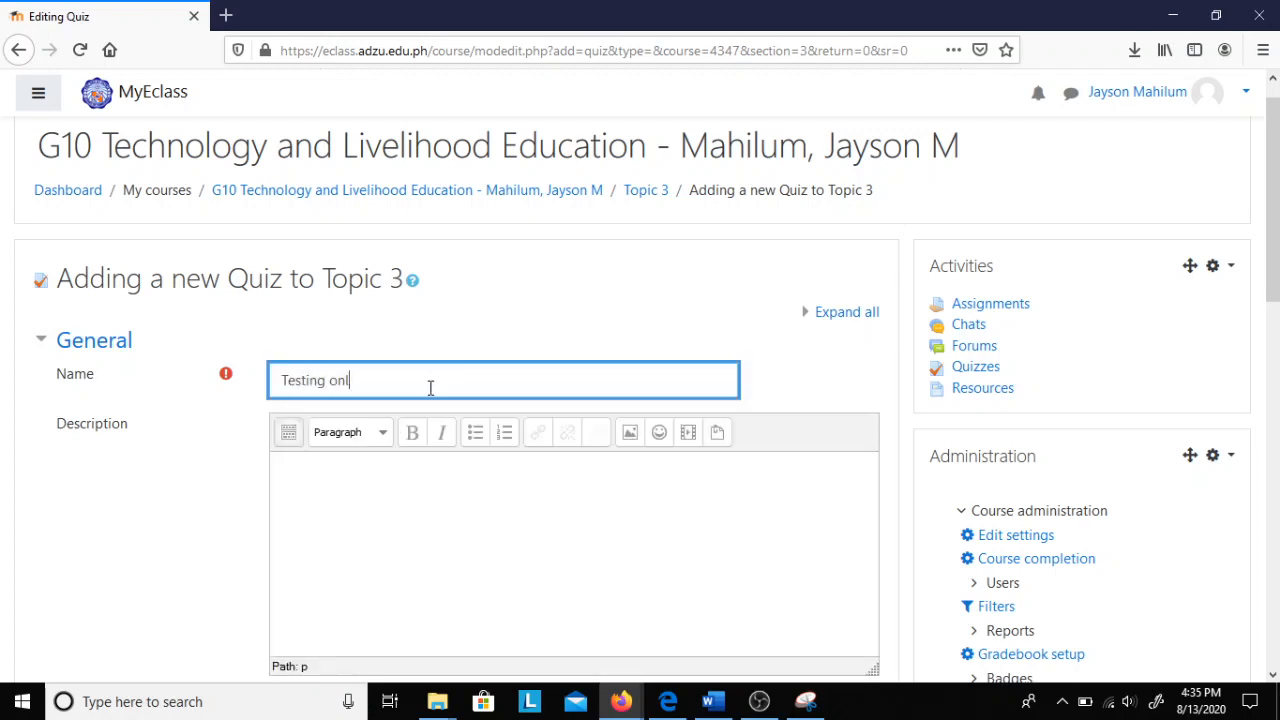
{"action": "scroll", "coordinate": [186, 471], "scroll_direction": "down", "scroll_amount": 3}
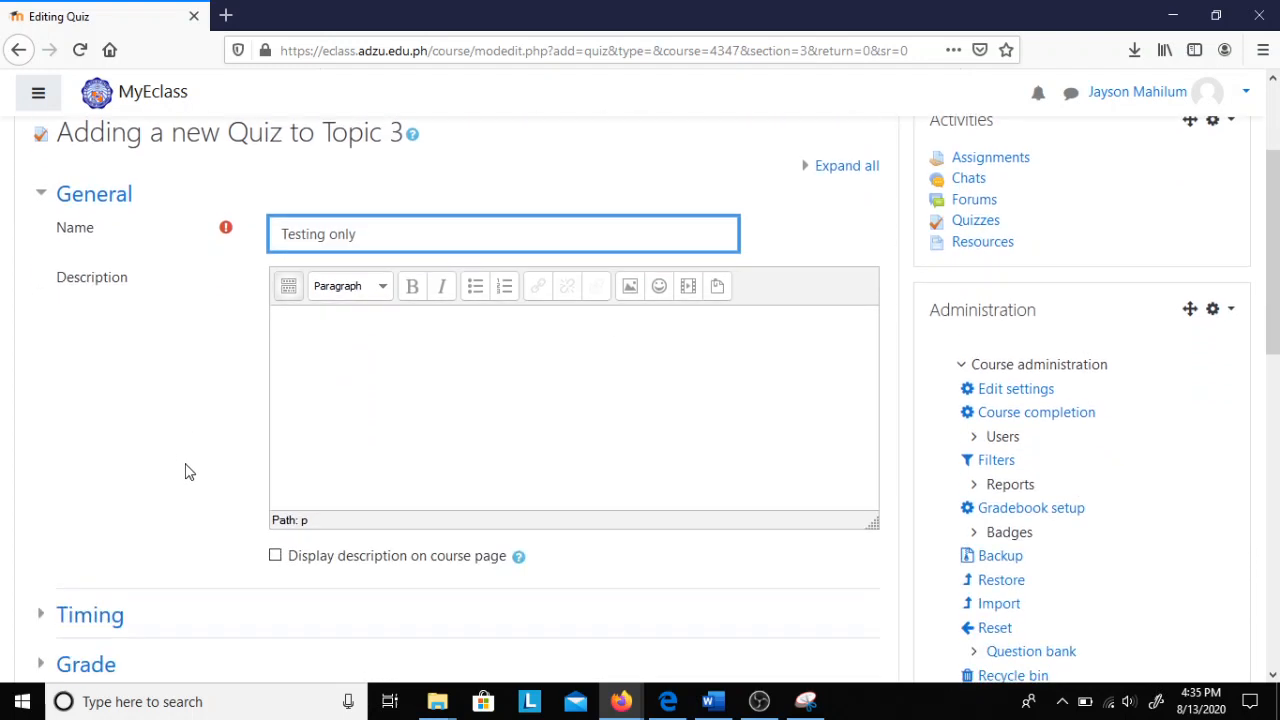
{"action": "scroll", "coordinate": [186, 471], "scroll_direction": "down", "scroll_amount": 1}
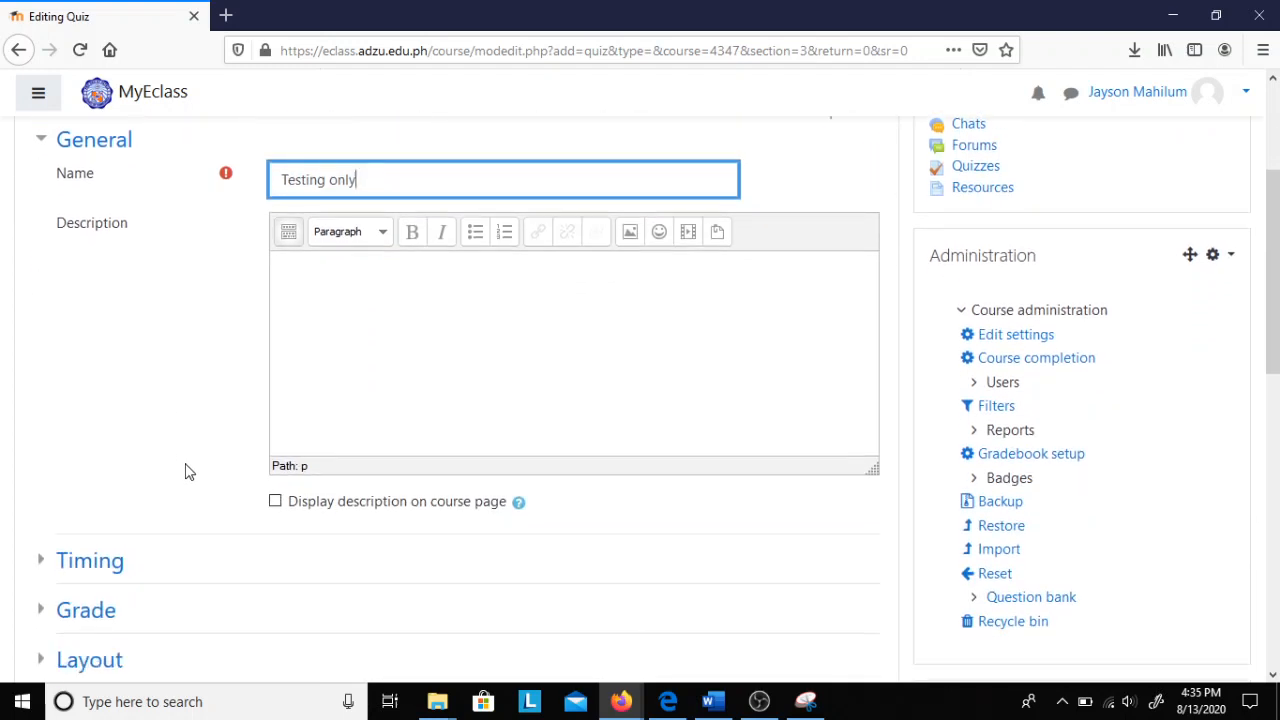
{"action": "left_click", "coordinate": [162, 393]}
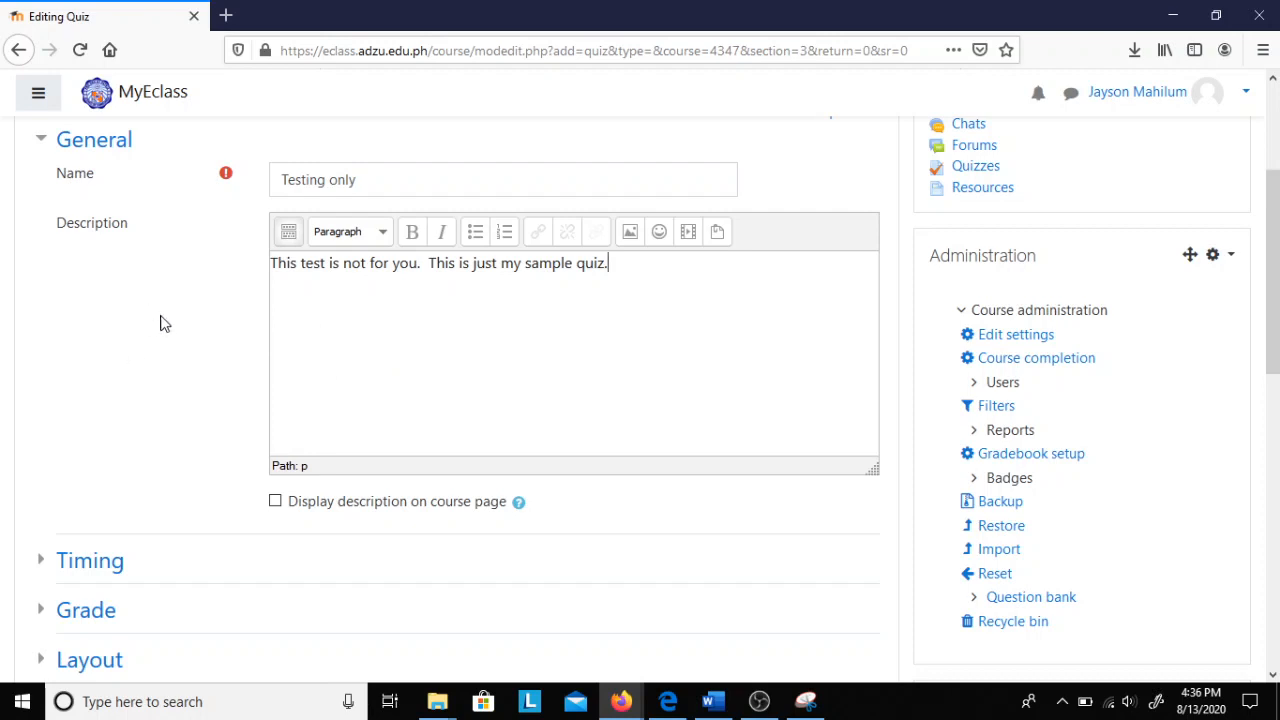
{"action": "scroll", "coordinate": [167, 333], "scroll_direction": "down", "scroll_amount": 1}
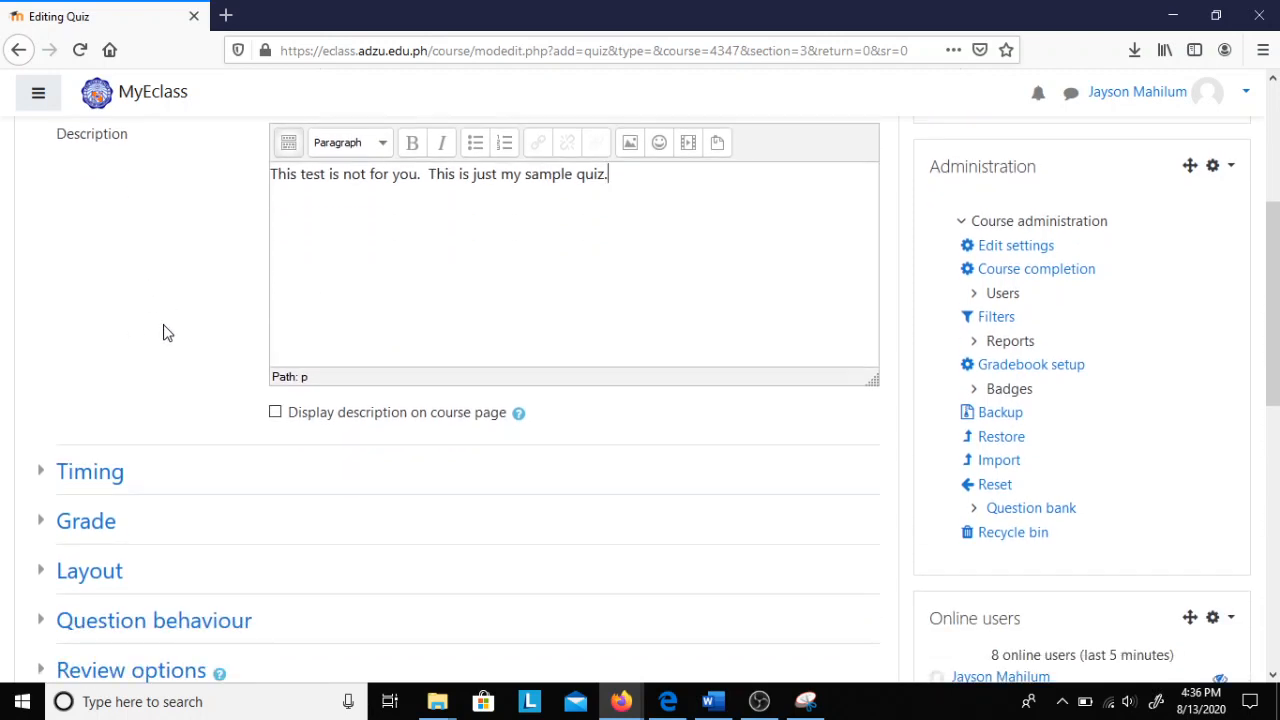
{"action": "left_click_drag", "start_coordinate": [659, 177], "coordinate": [309, 220]}
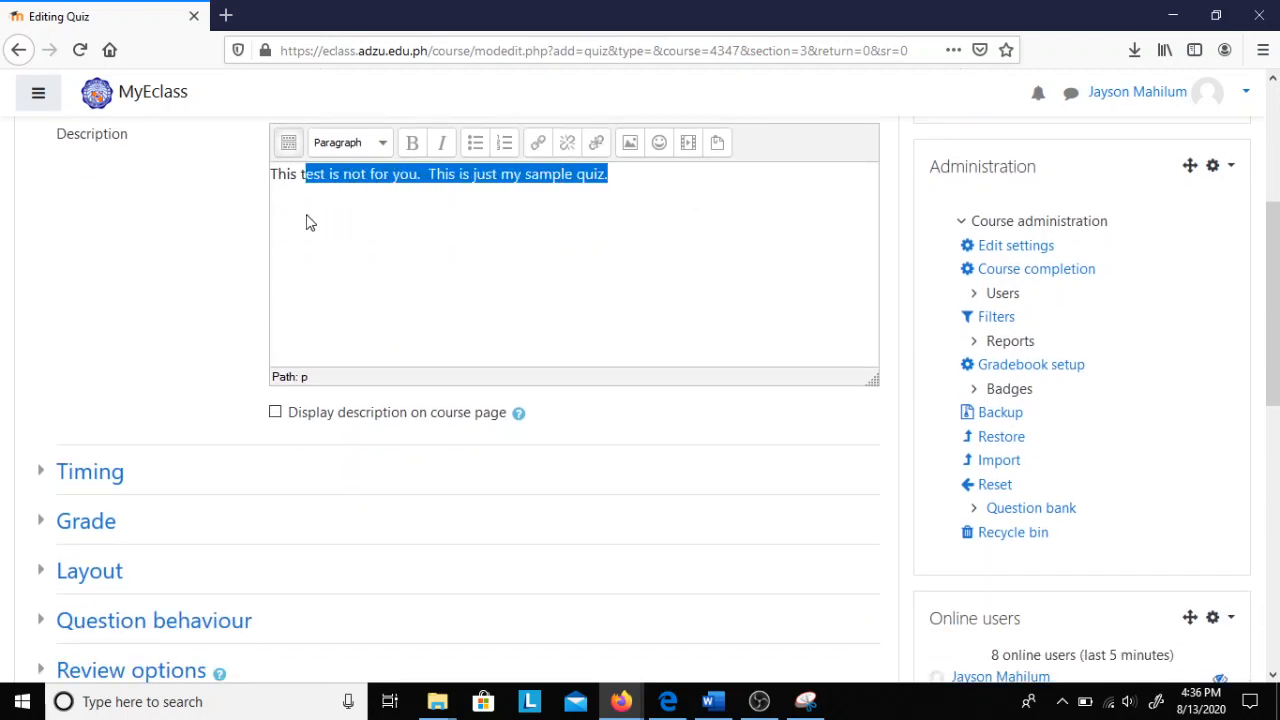
In the Timing settings, enable the quiz's opening and closing dates and set the closing minute to 45
{"action": "left_click", "coordinate": [45, 474]}
{"action": "scroll", "coordinate": [125, 360], "scroll_direction": "down", "scroll_amount": 3}
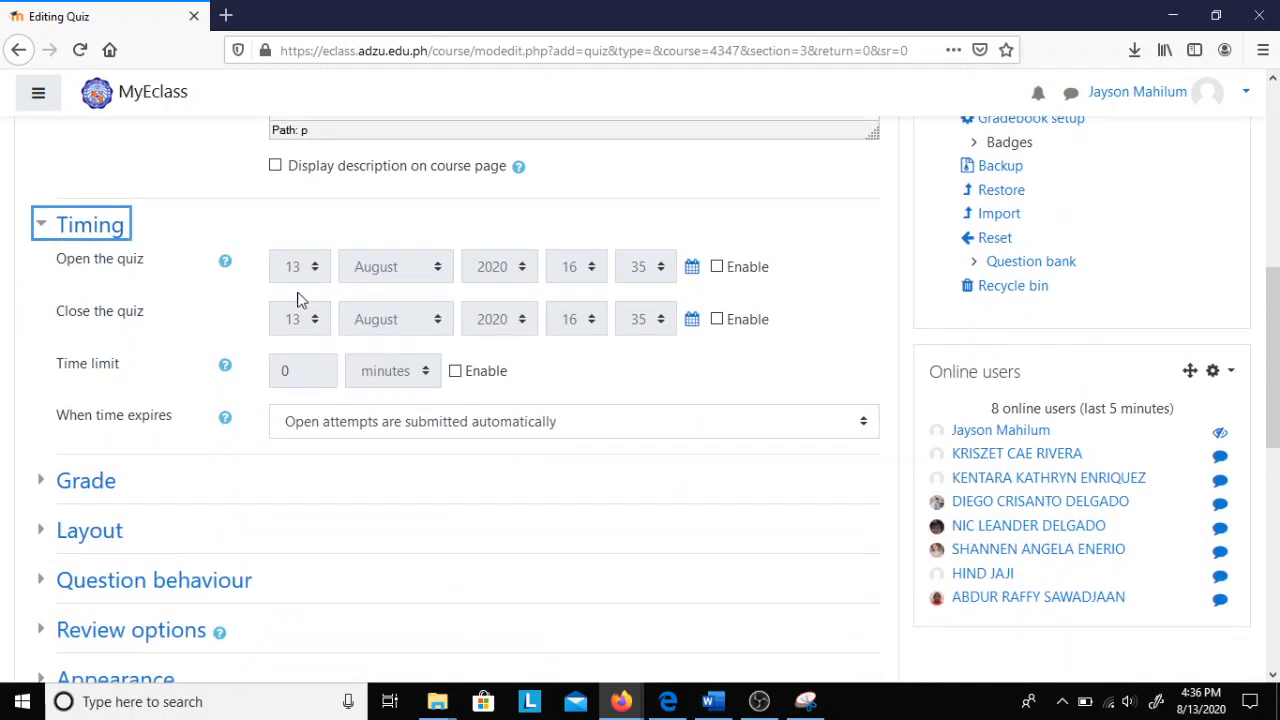
{"action": "left_click", "coordinate": [718, 270]}
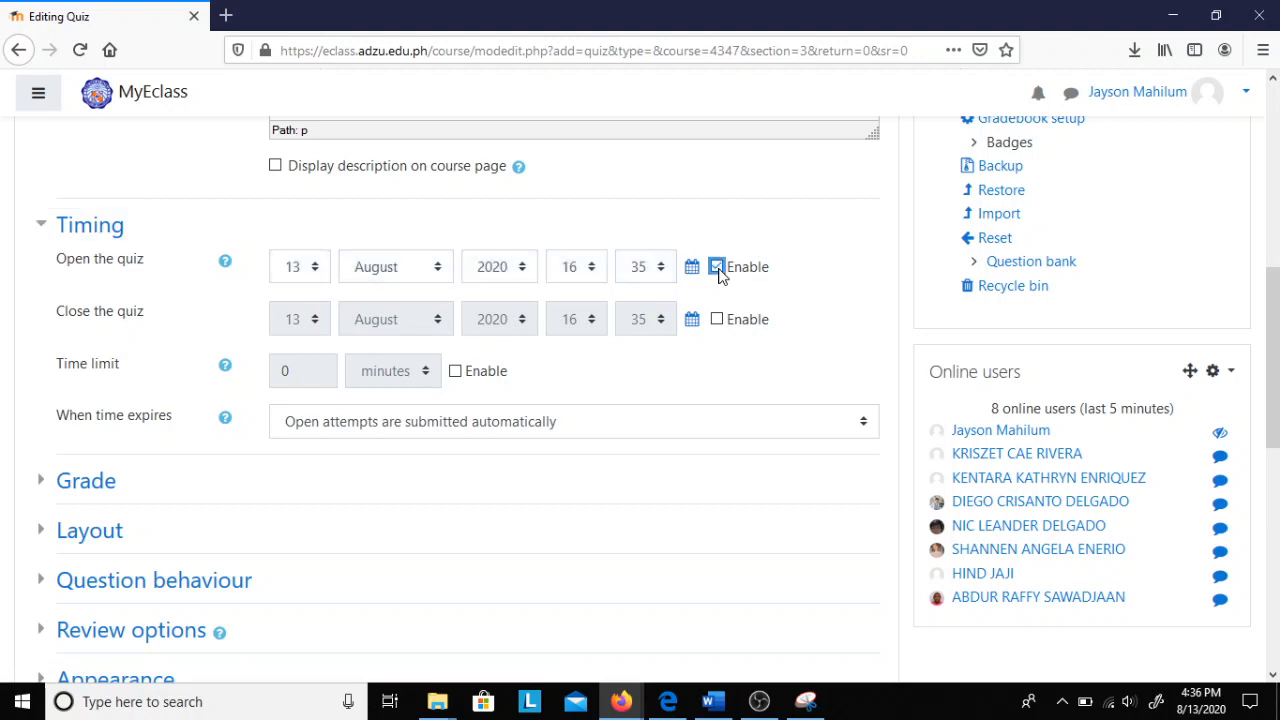
{"action": "left_click", "coordinate": [717, 322]}
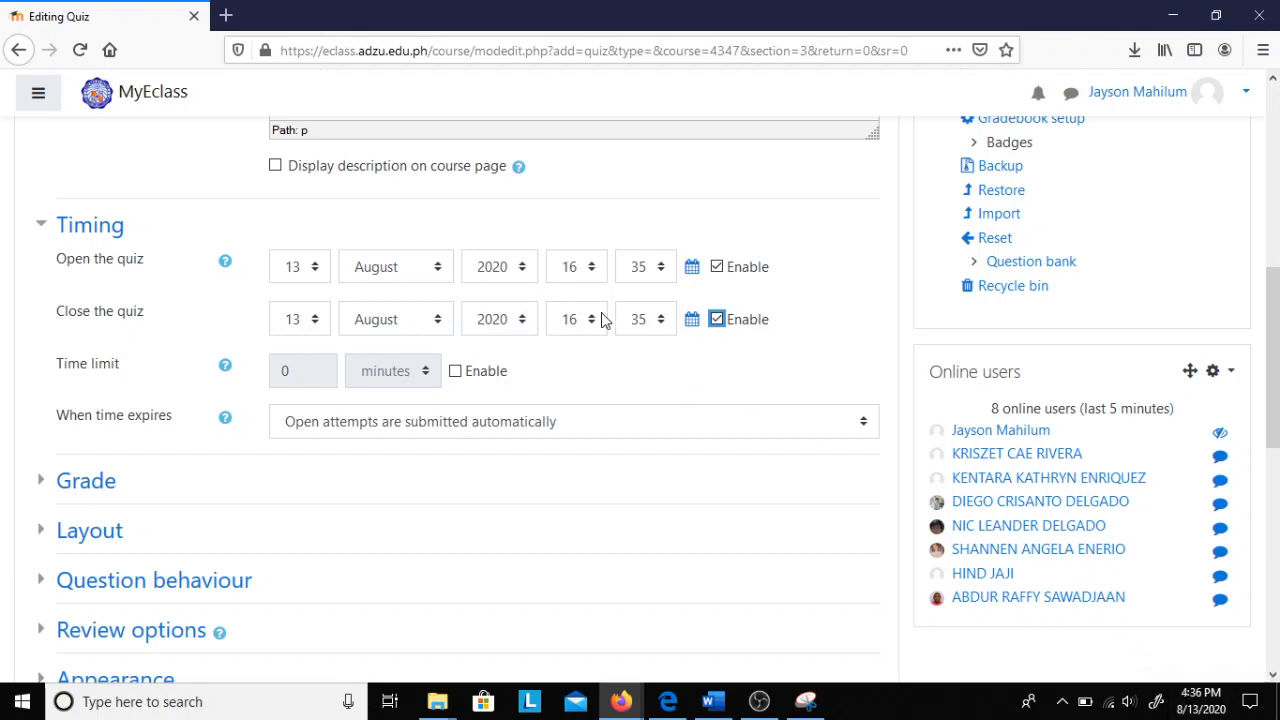
{"action": "left_click", "coordinate": [643, 330]}
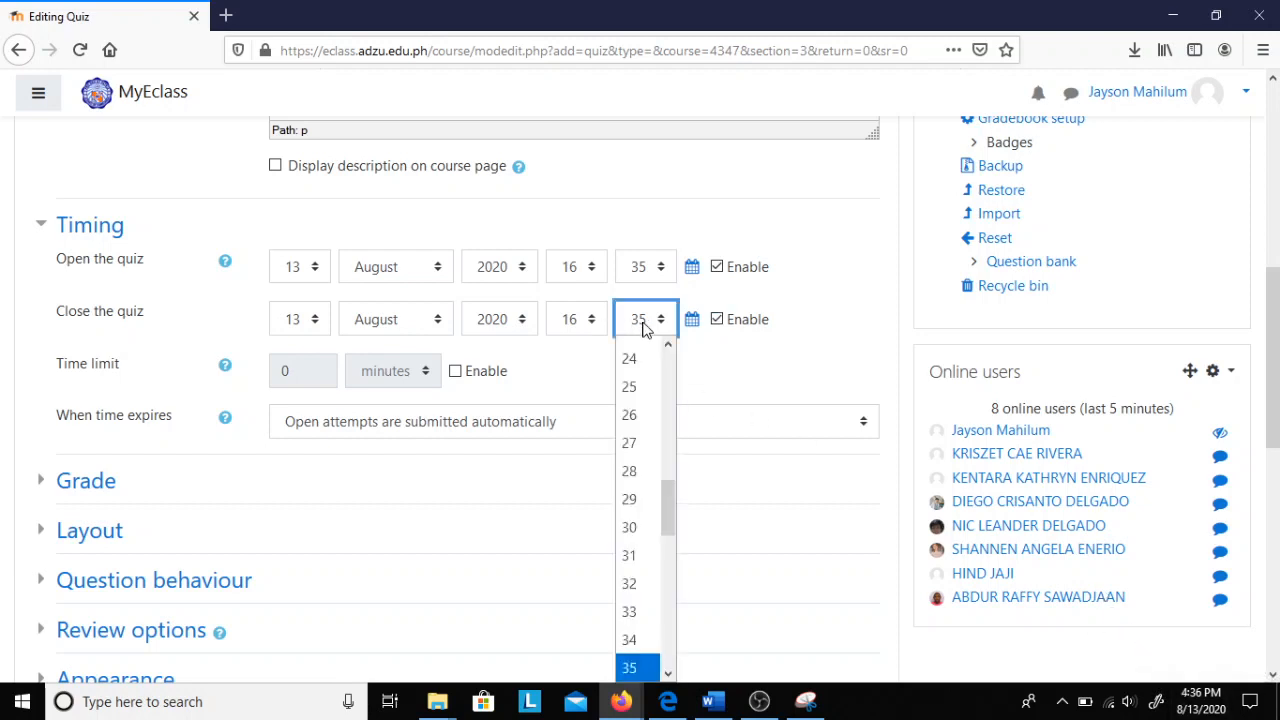
{"action": "left_click_drag", "start_coordinate": [663, 508], "coordinate": [672, 612]}
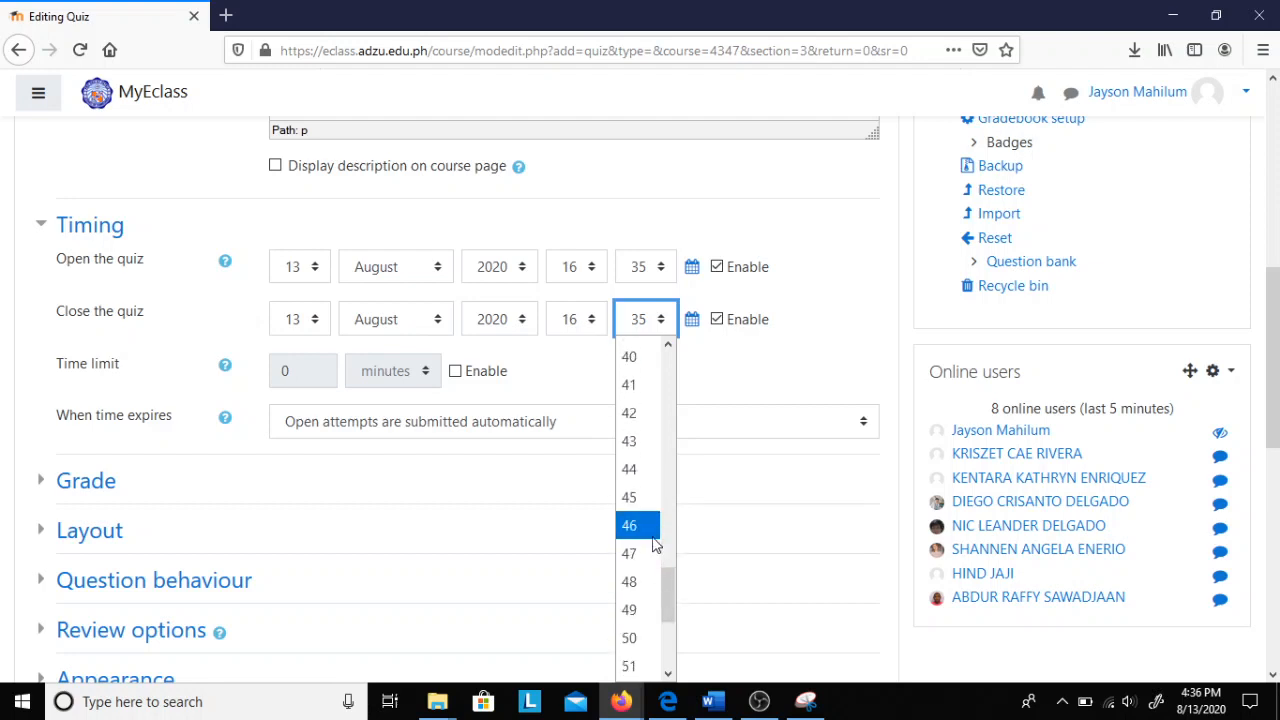
{"action": "left_click", "coordinate": [652, 497]}
{"action": "left_click", "coordinate": [793, 348]}
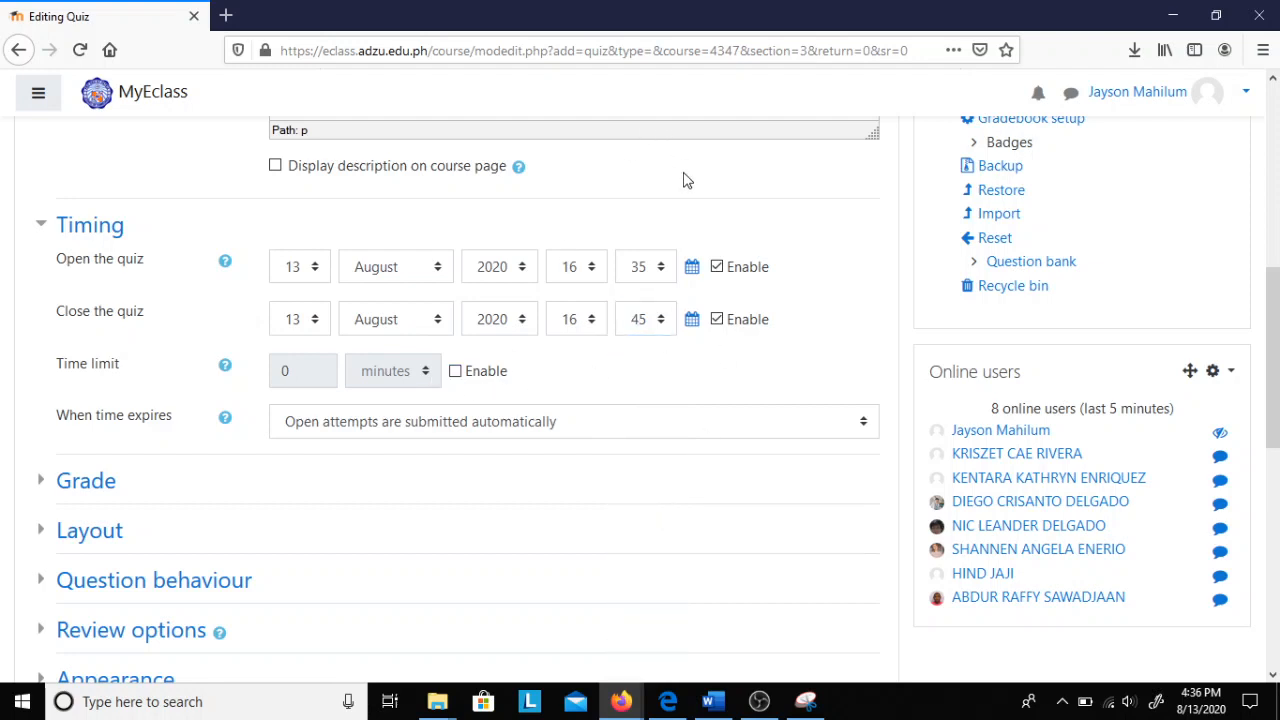
Enable a 15-minute time limit and choose that open attempts are submitted automatically when time expires
{"action": "scroll", "coordinate": [683, 180], "scroll_direction": "up", "scroll_amount": 3}
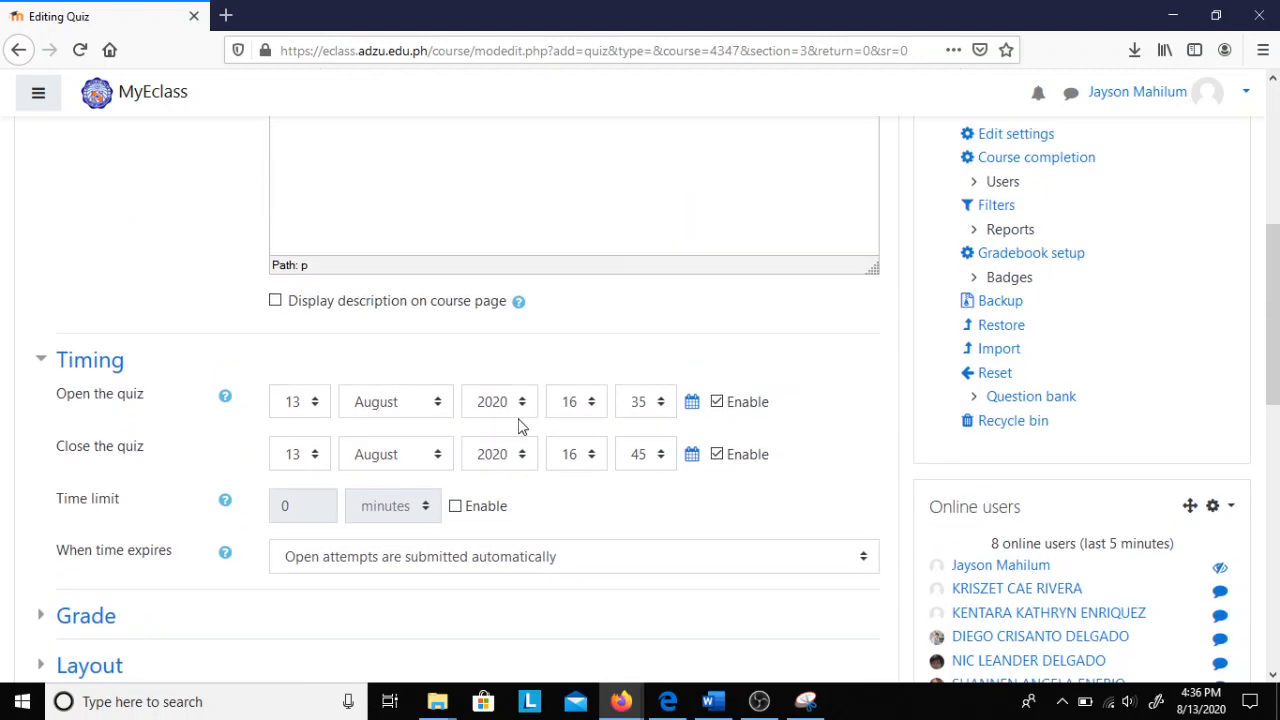
{"action": "left_click", "coordinate": [455, 507]}
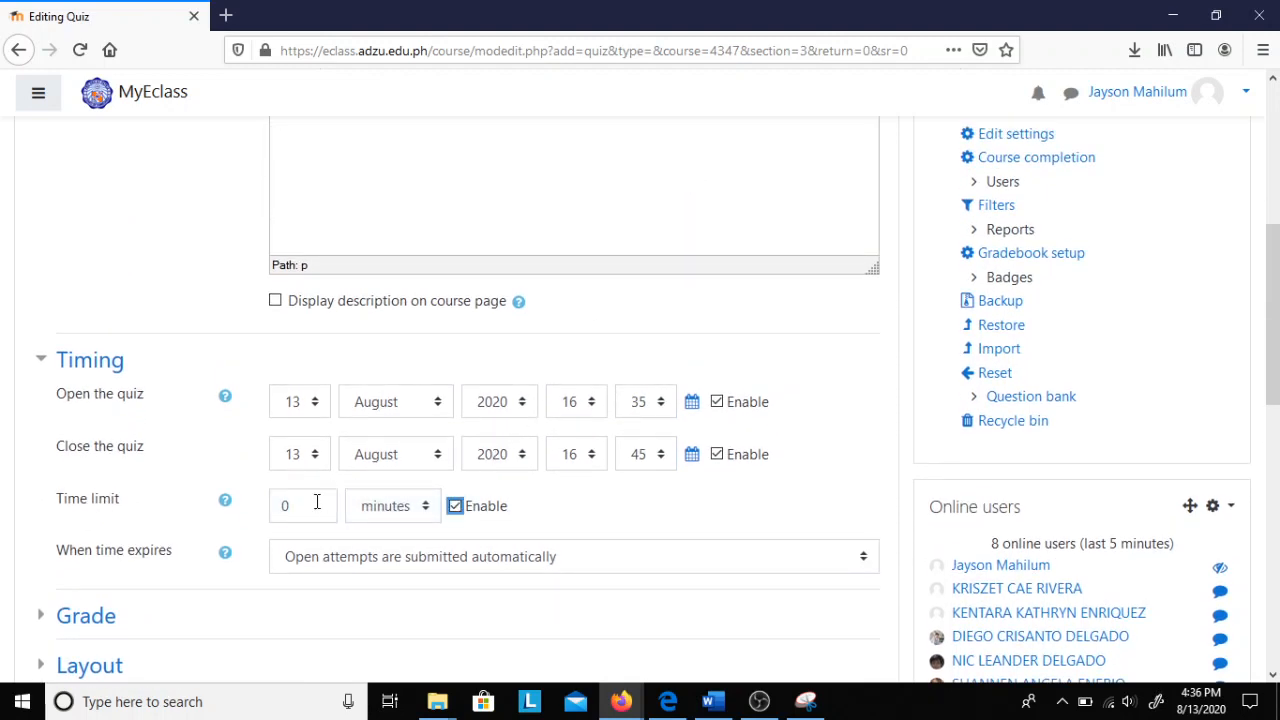
{"action": "left_click", "coordinate": [313, 509]}
{"action": "type", "text": "15"}
{"action": "scroll", "coordinate": [175, 498], "scroll_direction": "down", "scroll_amount": 3}
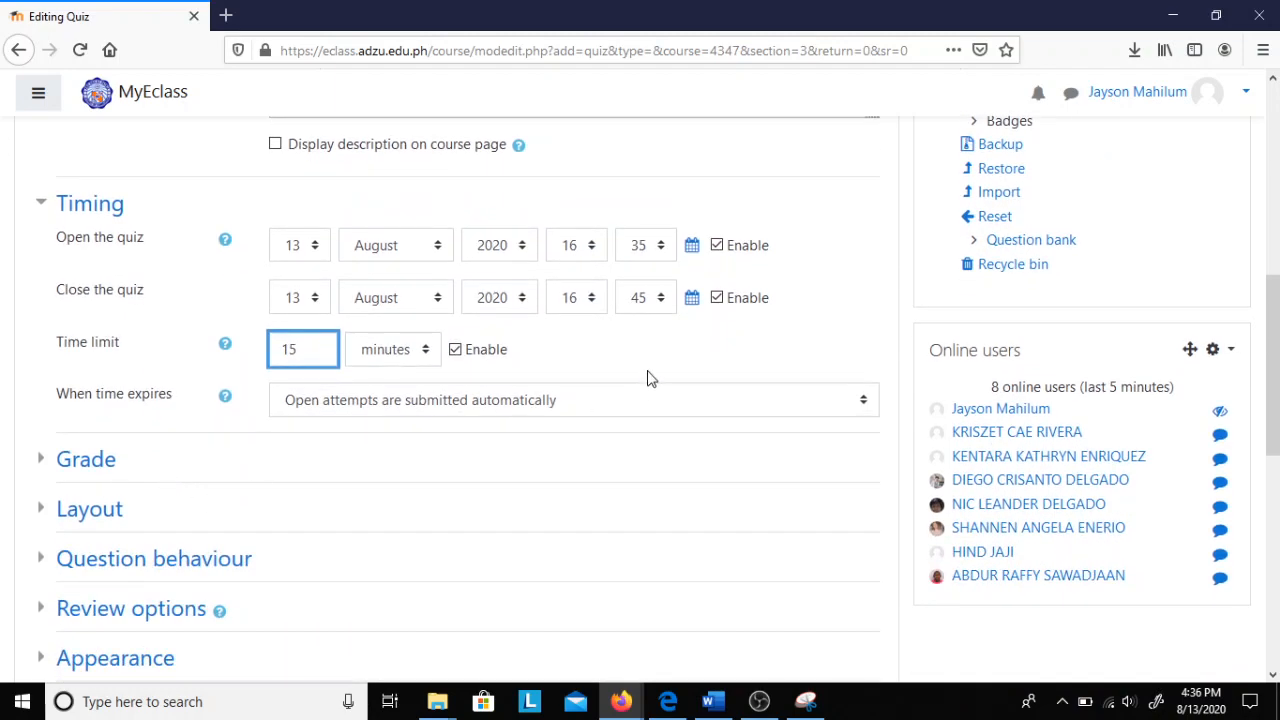
{"action": "left_click", "coordinate": [587, 403]}
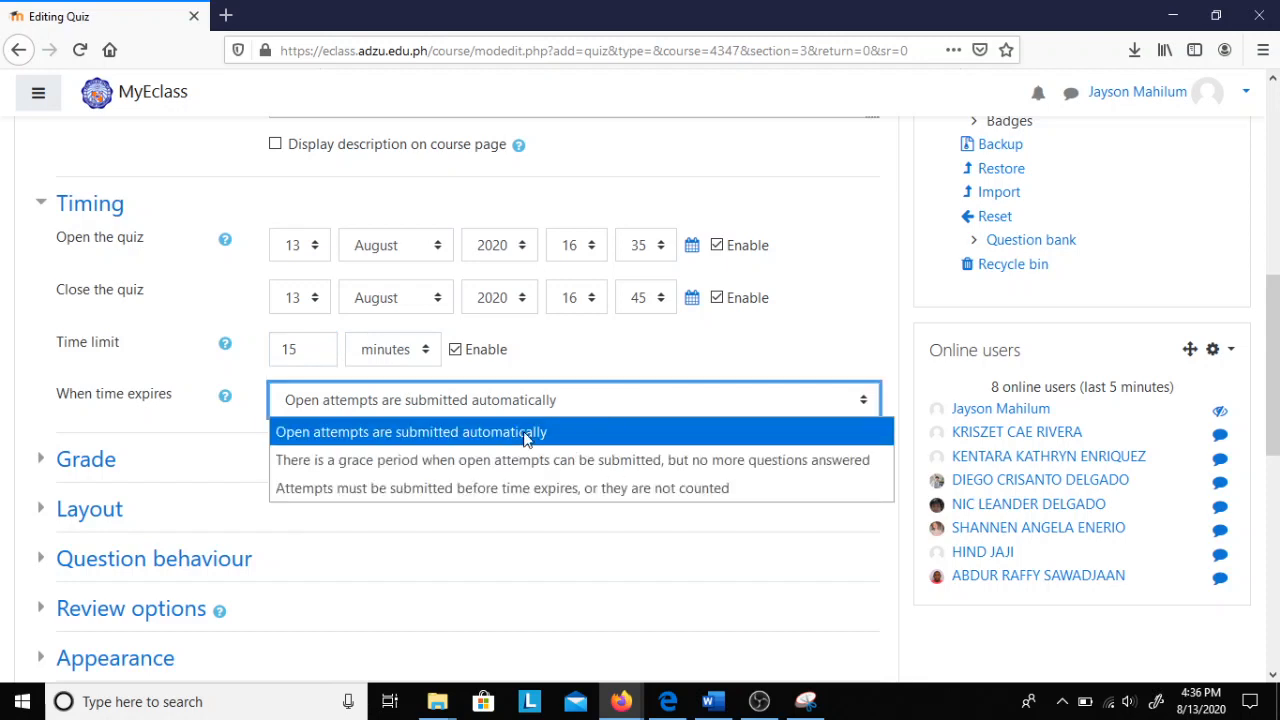
{"action": "left_click", "coordinate": [597, 440]}
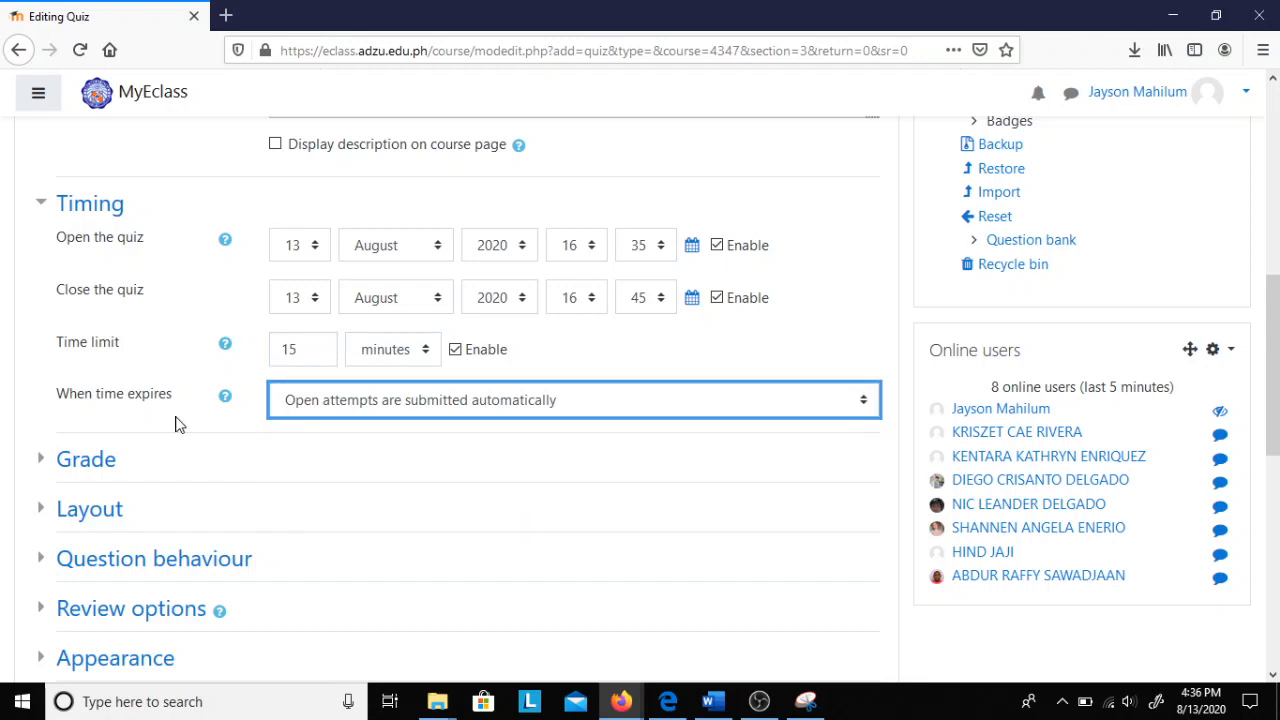
Expand the Grade settings and set the grade to pass to 6
{"action": "double_click", "coordinate": [100, 458]}
{"action": "left_click", "coordinate": [100, 458]}
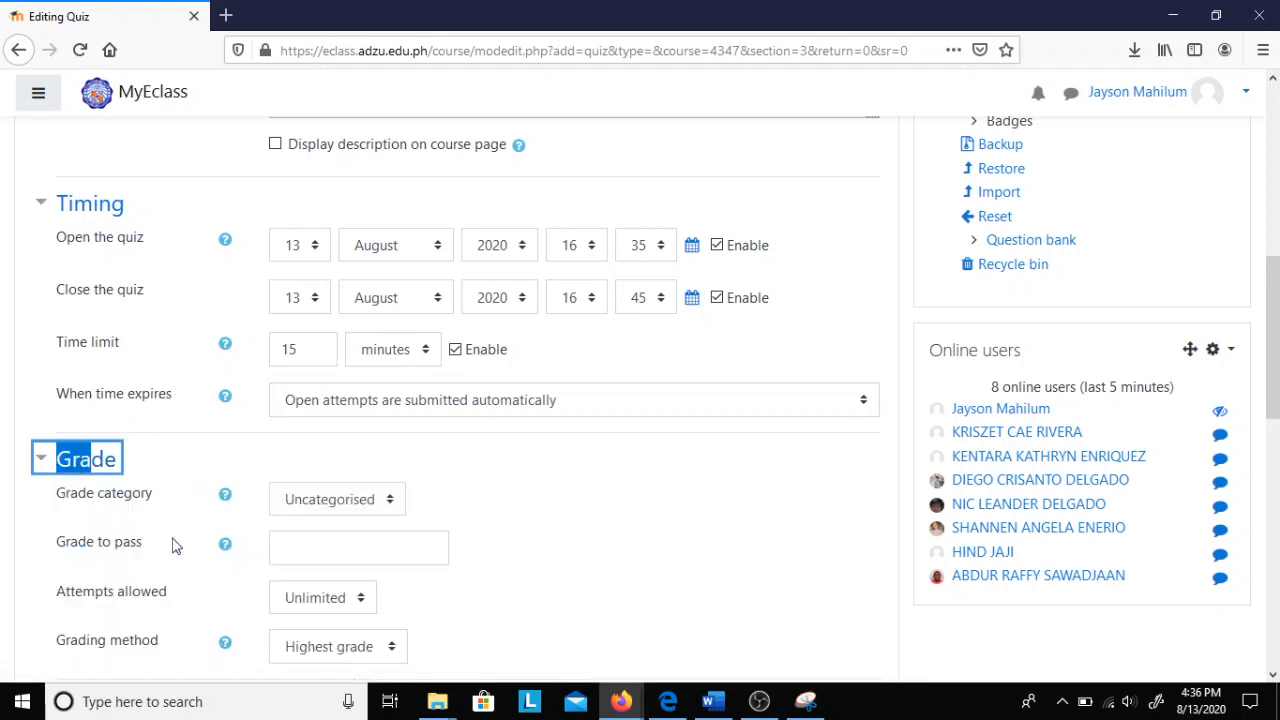
{"action": "scroll", "coordinate": [166, 554], "scroll_direction": "down", "scroll_amount": 4}
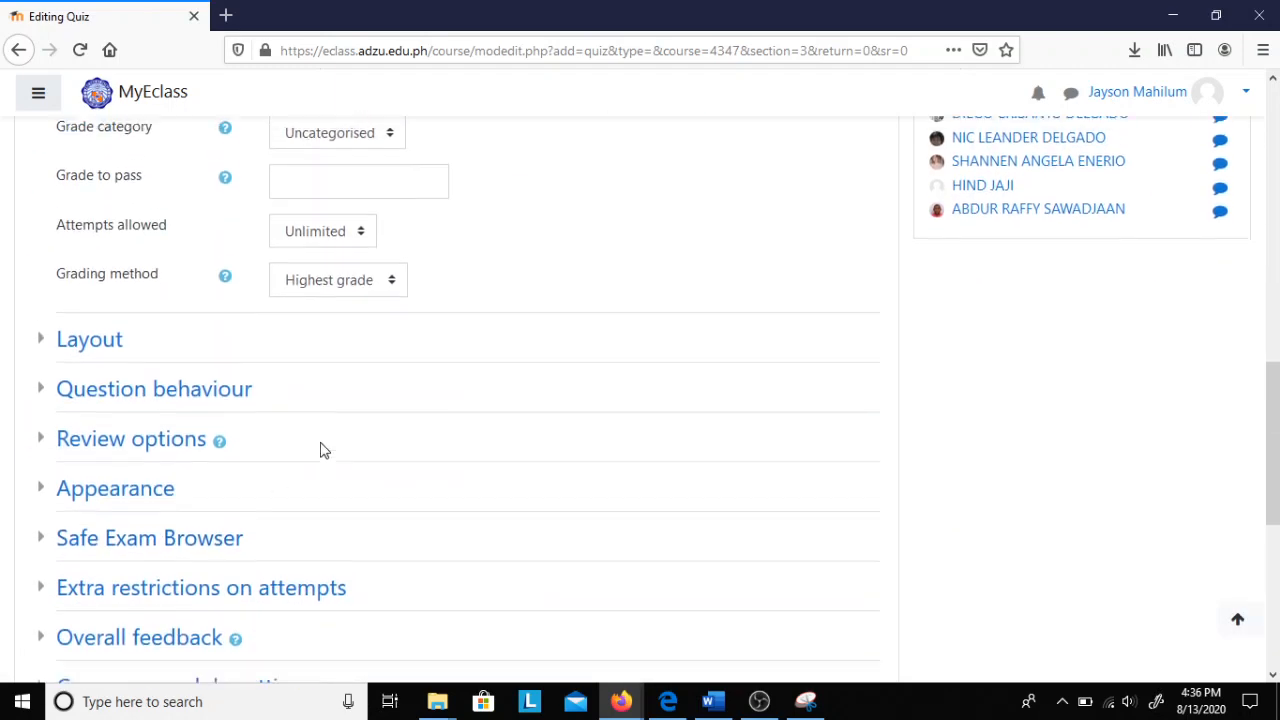
{"action": "scroll", "coordinate": [368, 400], "scroll_direction": "up", "scroll_amount": 2}
{"action": "left_click", "coordinate": [396, 336]}
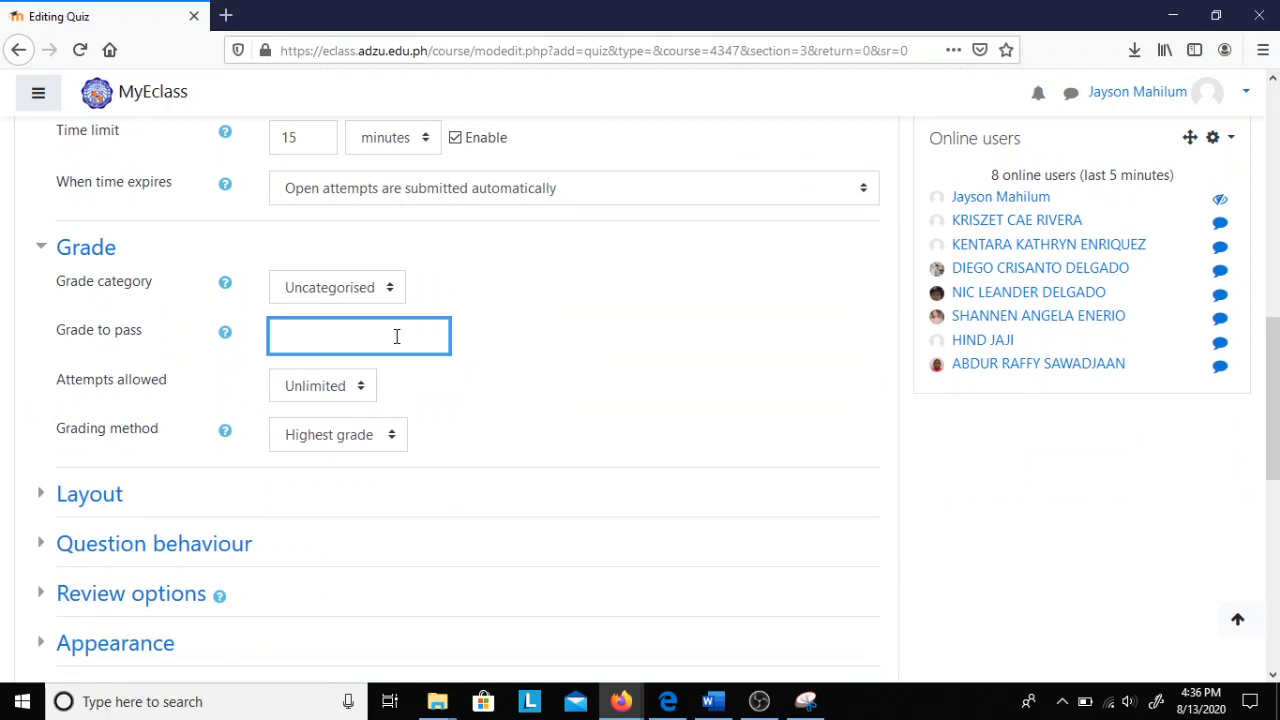
{"action": "type", "text": "6"}
{"action": "left_click", "coordinate": [548, 318]}
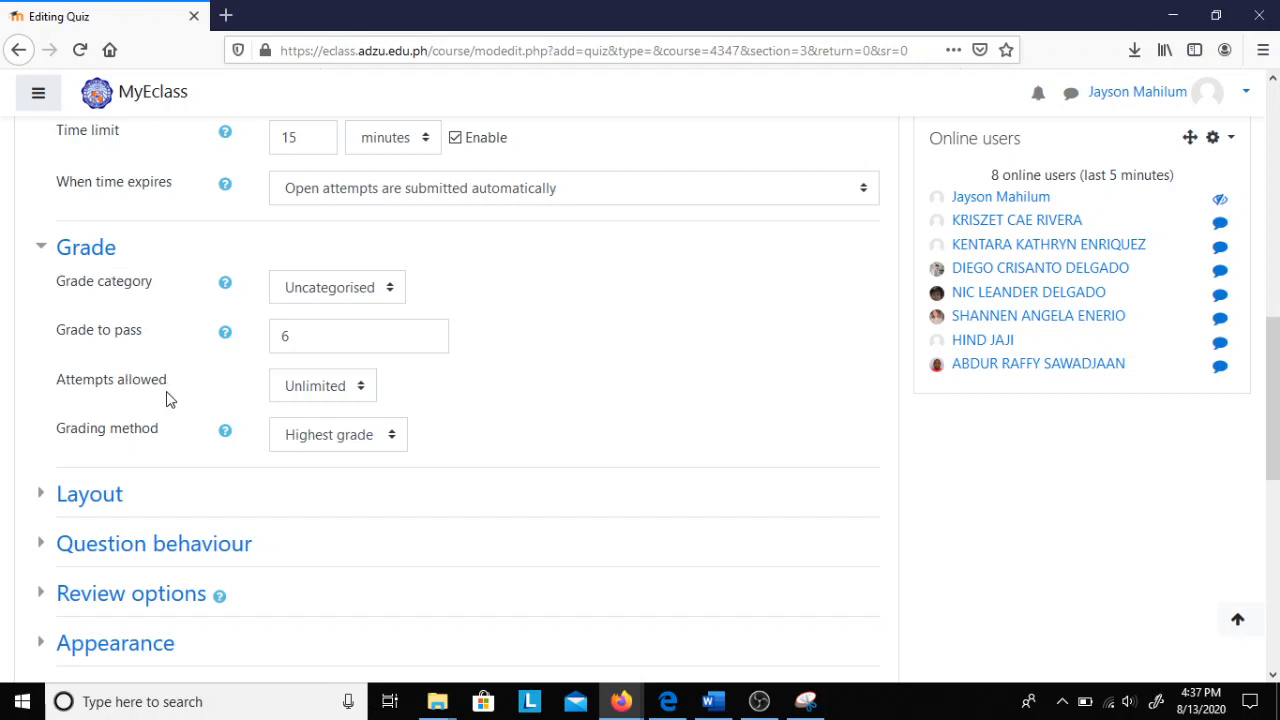
Limit the quiz to 1 allowed attempt
{"action": "left_click", "coordinate": [329, 386]}
{"action": "scroll", "coordinate": [367, 208], "scroll_direction": "down", "scroll_amount": 1}
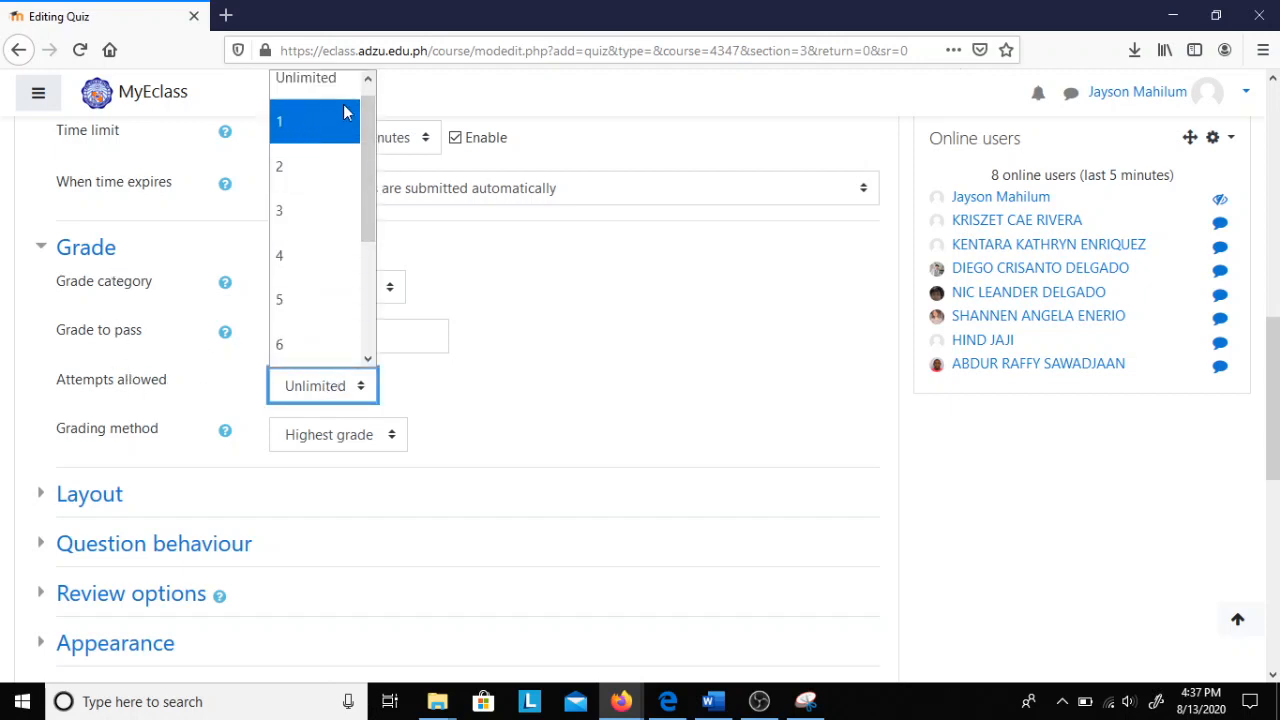
{"action": "scroll", "coordinate": [335, 120], "scroll_direction": "up", "scroll_amount": 1}
{"action": "left_click", "coordinate": [322, 140]}
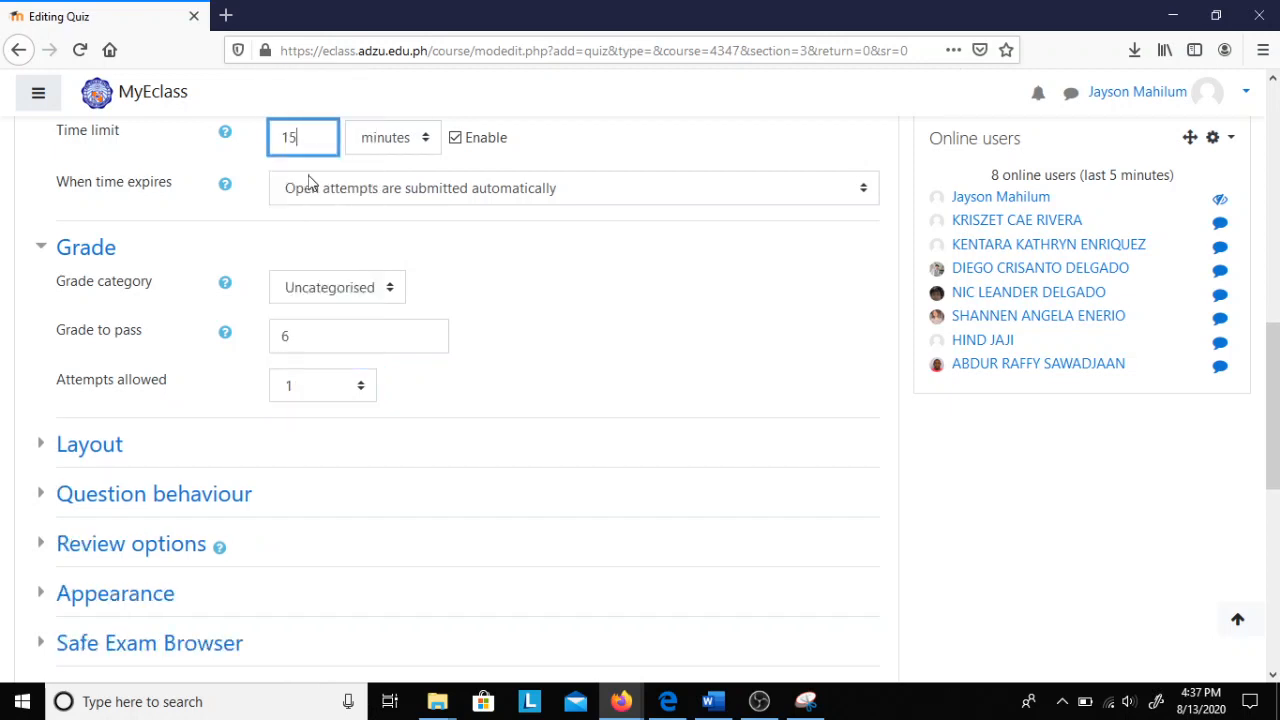
Set the attempts allowed to 4 and review the available grading methods, leaving Highest grade selected
{"action": "left_click", "coordinate": [329, 388]}
{"action": "left_click", "coordinate": [310, 253]}
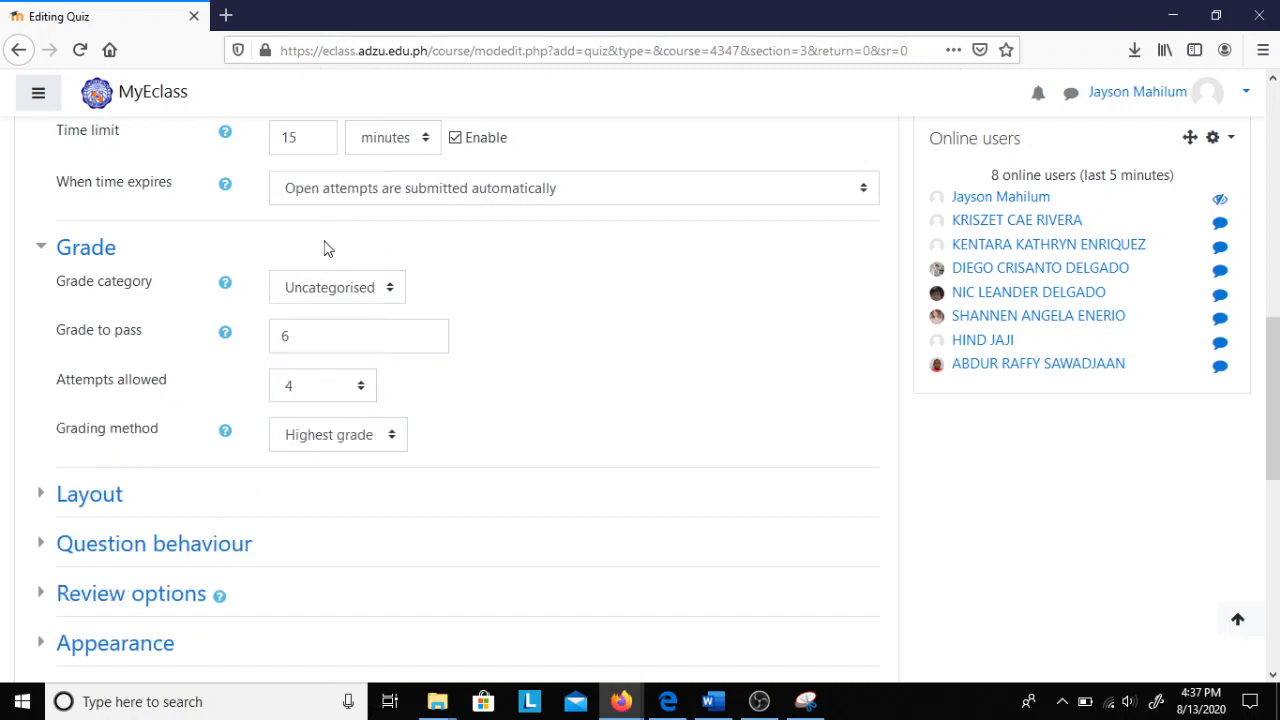
{"action": "left_click", "coordinate": [363, 391]}
{"action": "left_click", "coordinate": [452, 390]}
{"action": "left_click", "coordinate": [390, 445]}
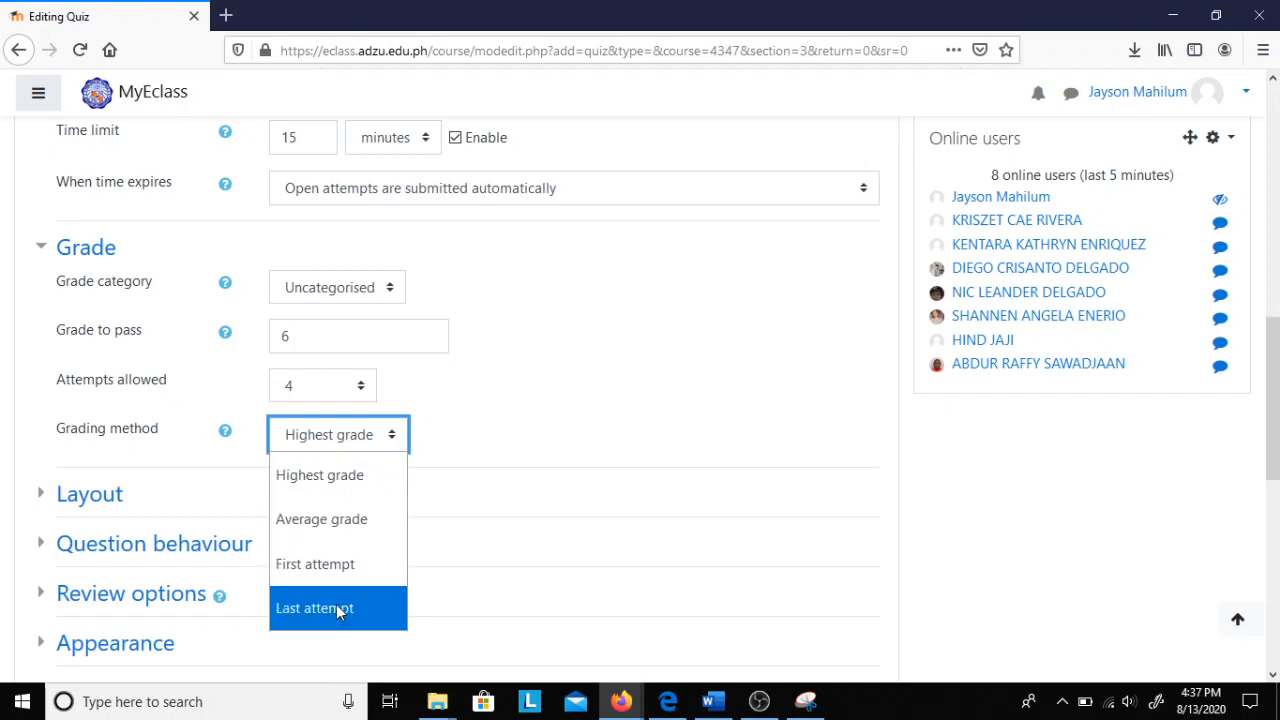
{"action": "left_click", "coordinate": [524, 416]}
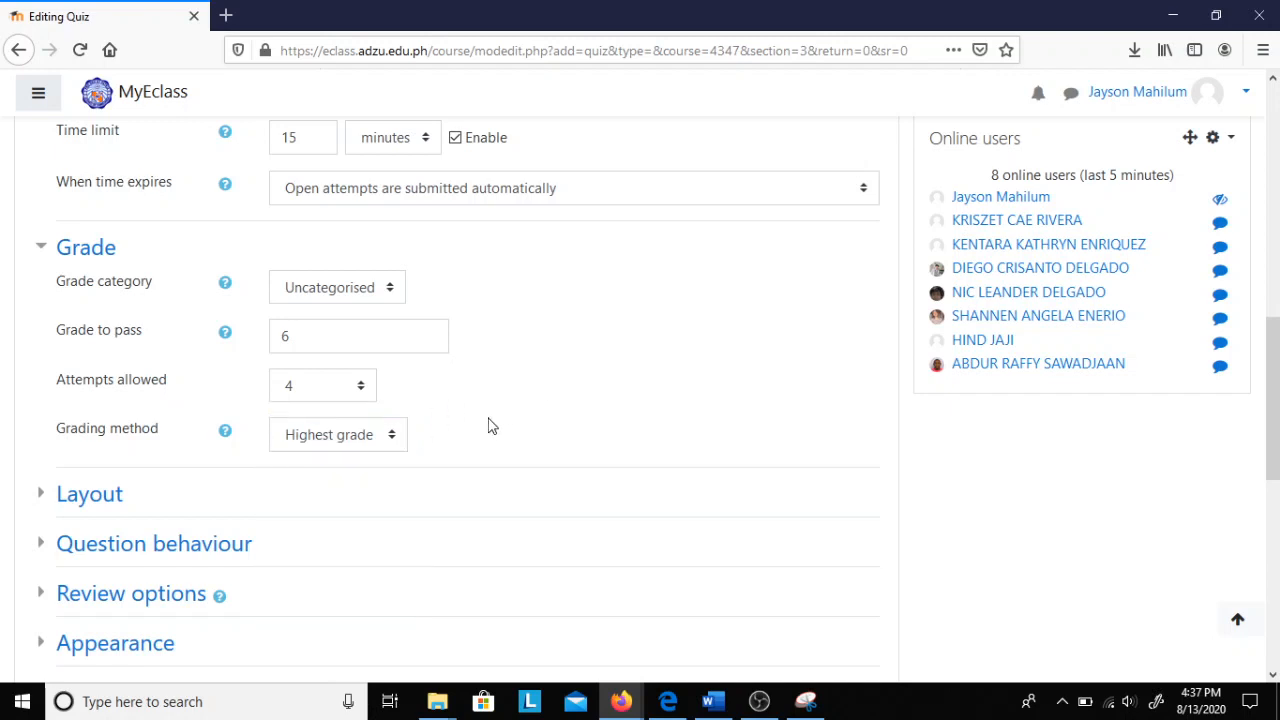
Set the attempts allowed for the quiz to 1
{"action": "left_click", "coordinate": [358, 388]}
{"action": "left_click", "coordinate": [290, 132]}
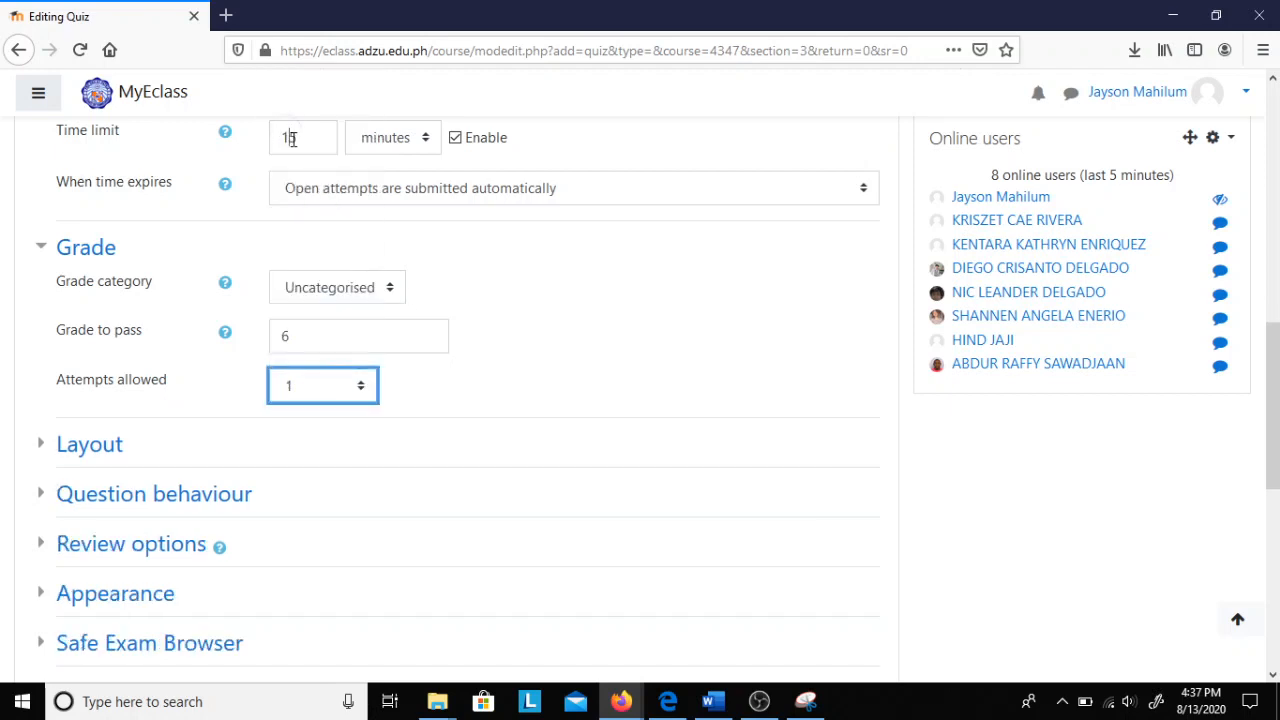
{"action": "left_click", "coordinate": [547, 398]}
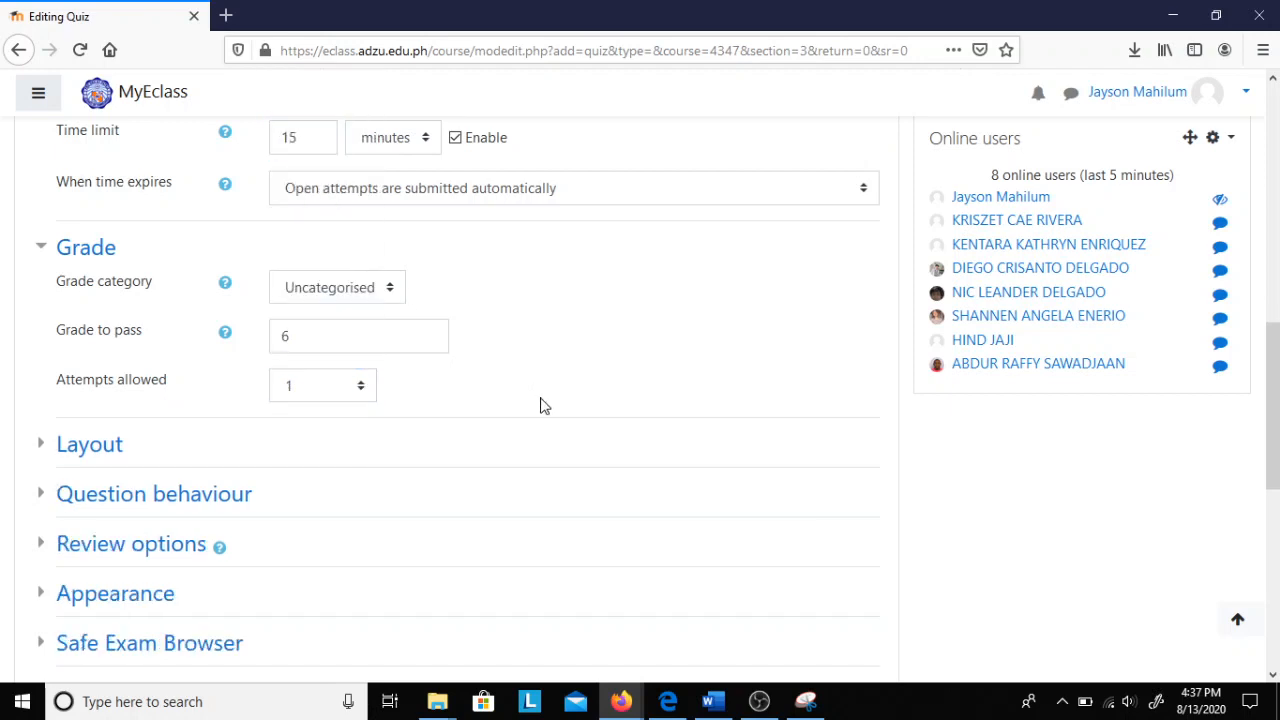
Expand the Layout settings and keep the New page option at Every question
{"action": "left_click", "coordinate": [64, 447]}
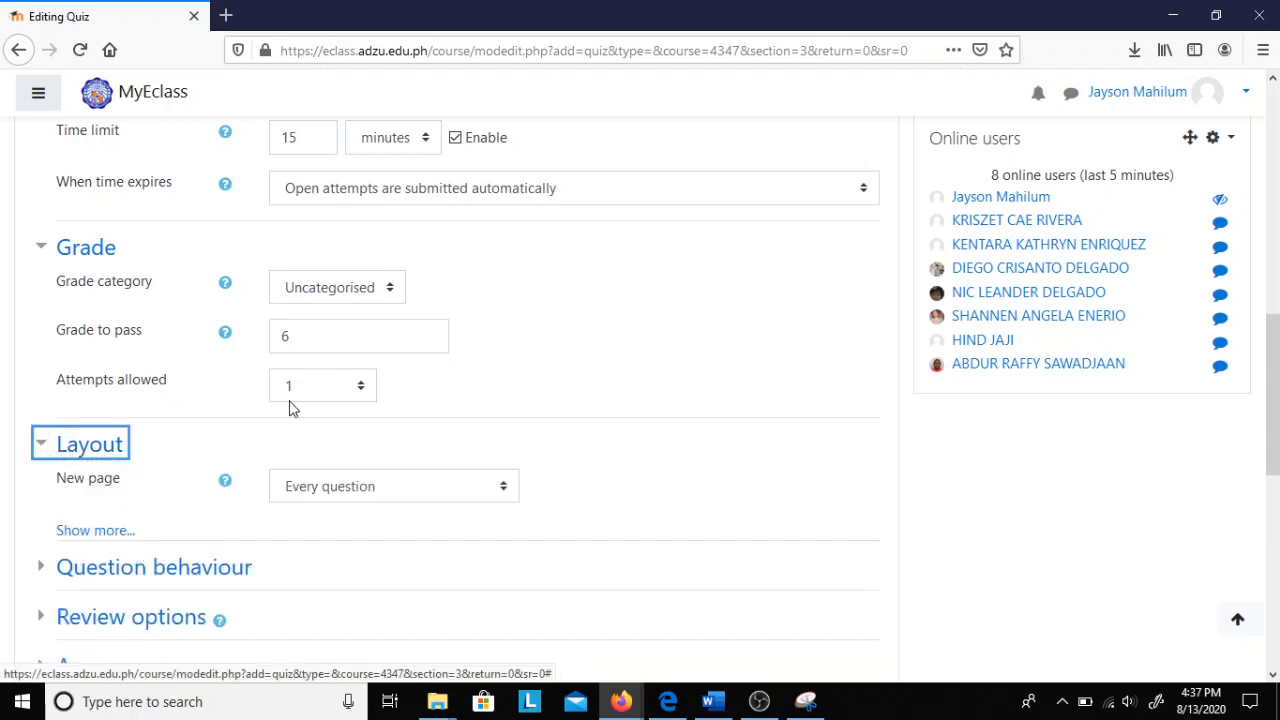
{"action": "scroll", "coordinate": [585, 337], "scroll_direction": "down", "scroll_amount": 1}
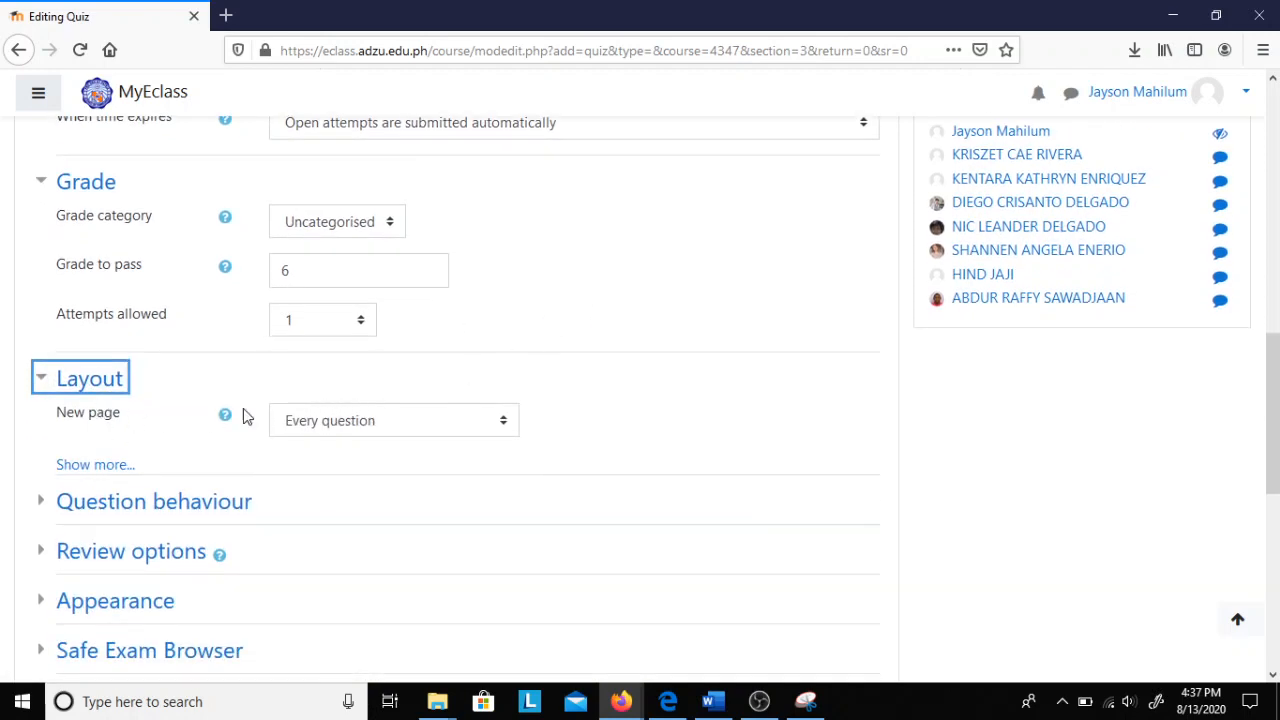
{"action": "left_click", "coordinate": [347, 428]}
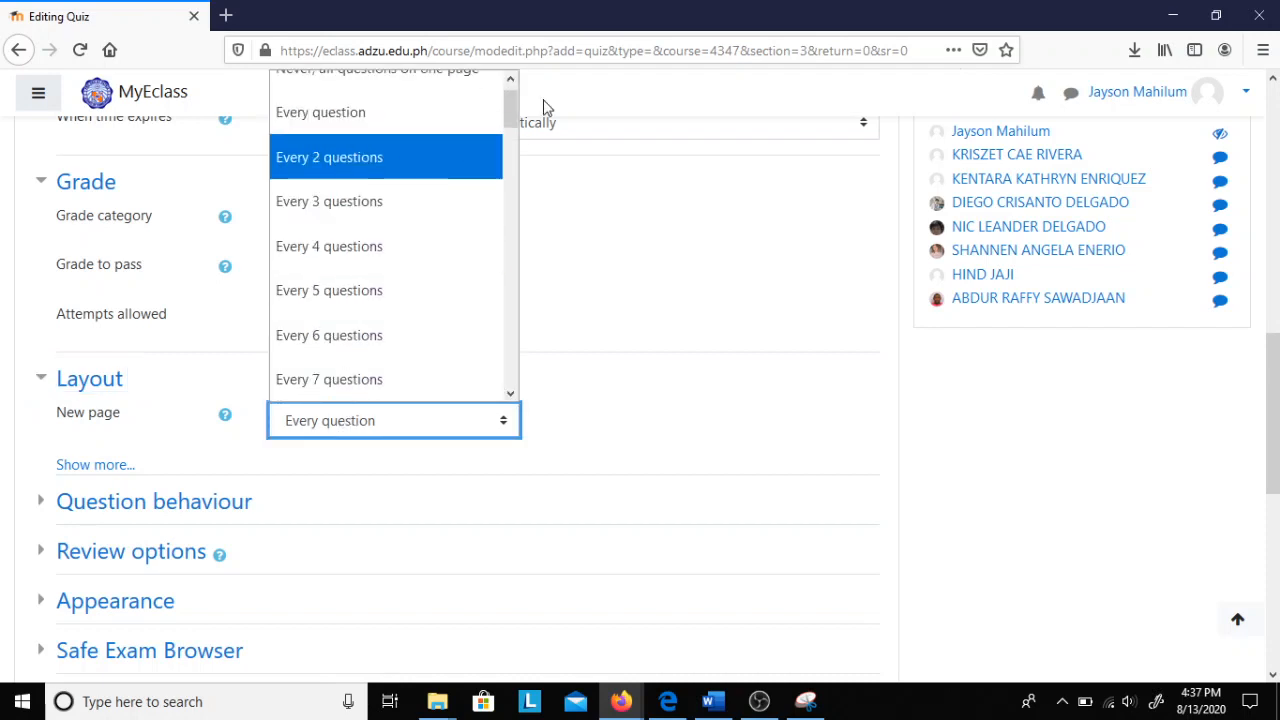
{"action": "left_click_drag", "start_coordinate": [509, 113], "coordinate": [509, 106]}
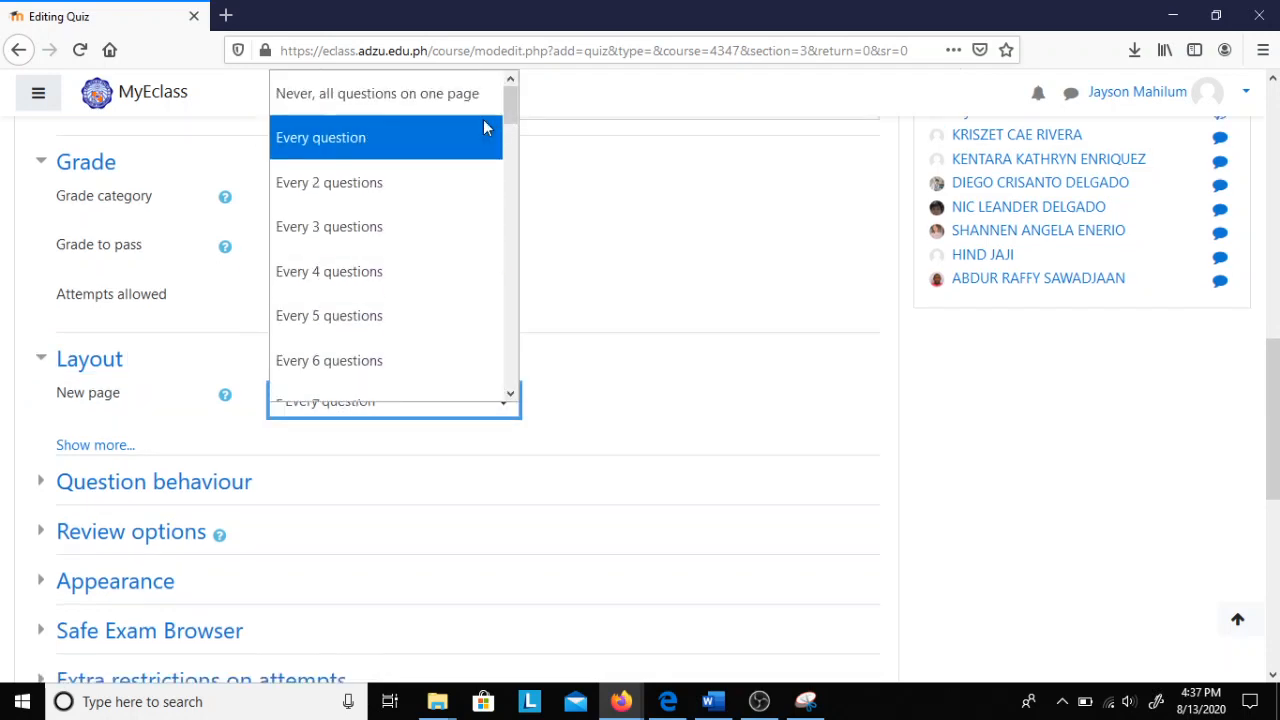
{"action": "left_click", "coordinate": [400, 140]}
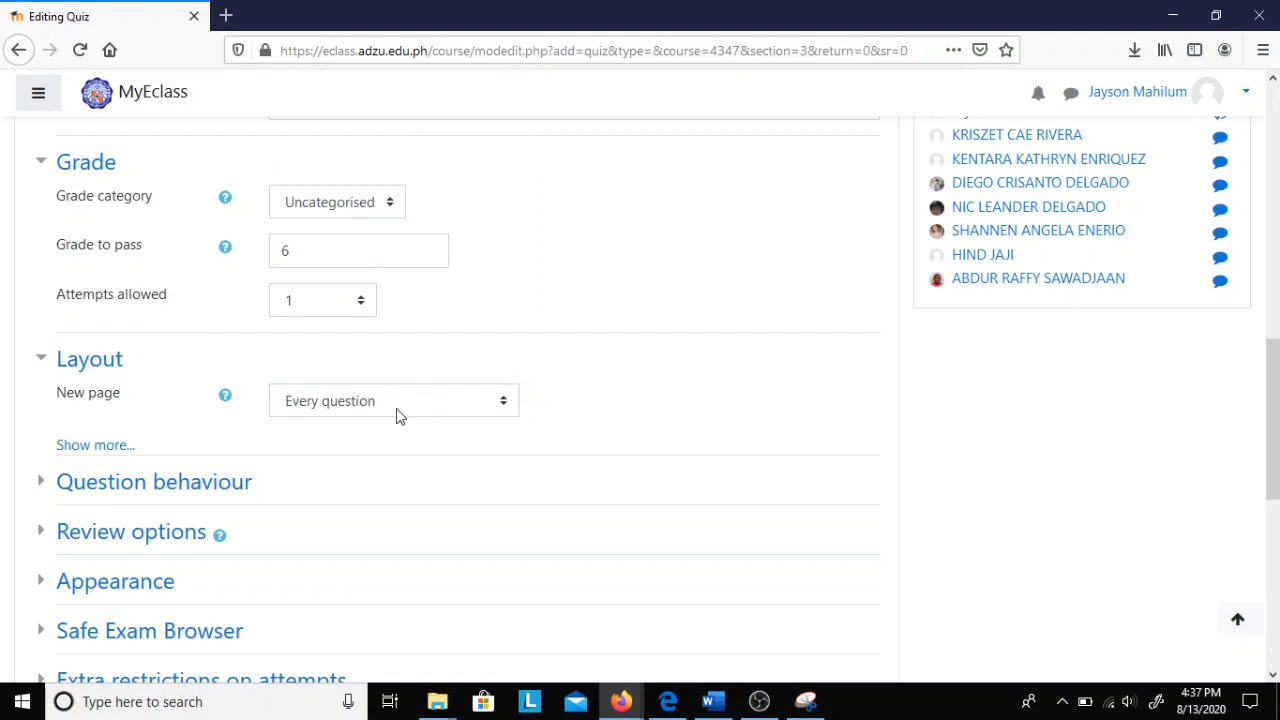
Try the New page option "Never, all questions on one page" and return it to Every question
{"action": "left_click", "coordinate": [333, 404]}
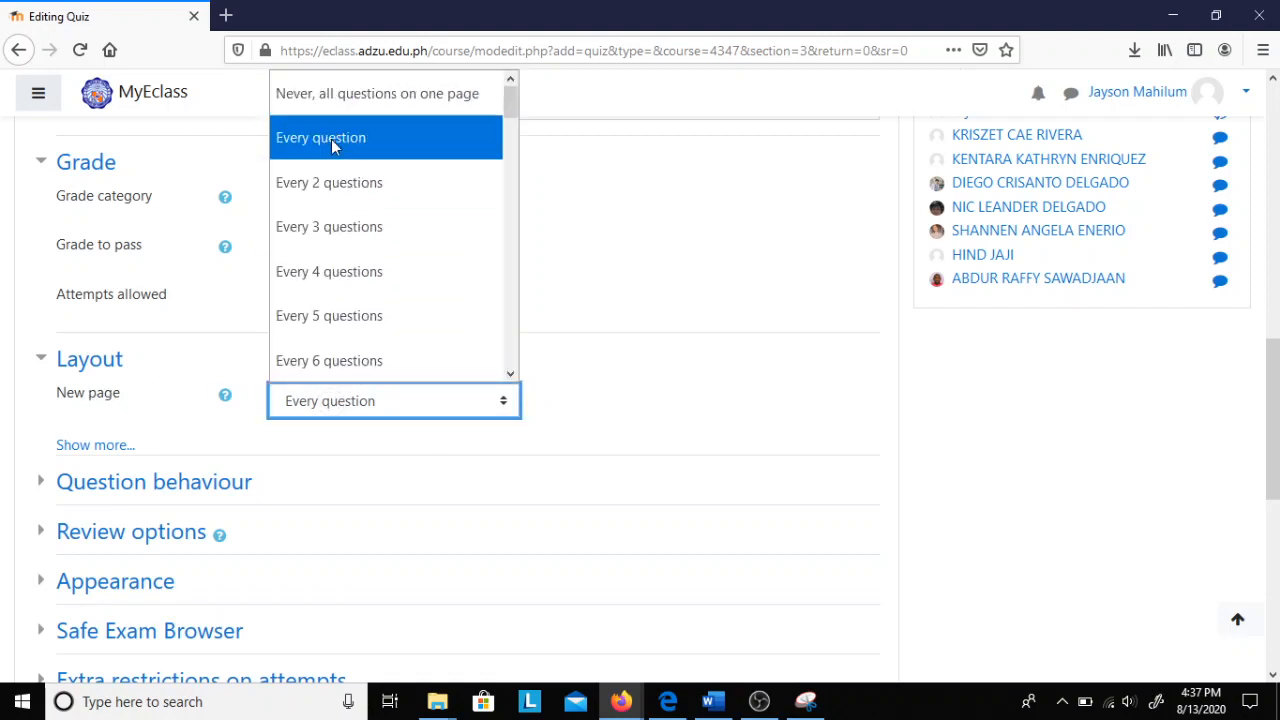
{"action": "left_click", "coordinate": [390, 108]}
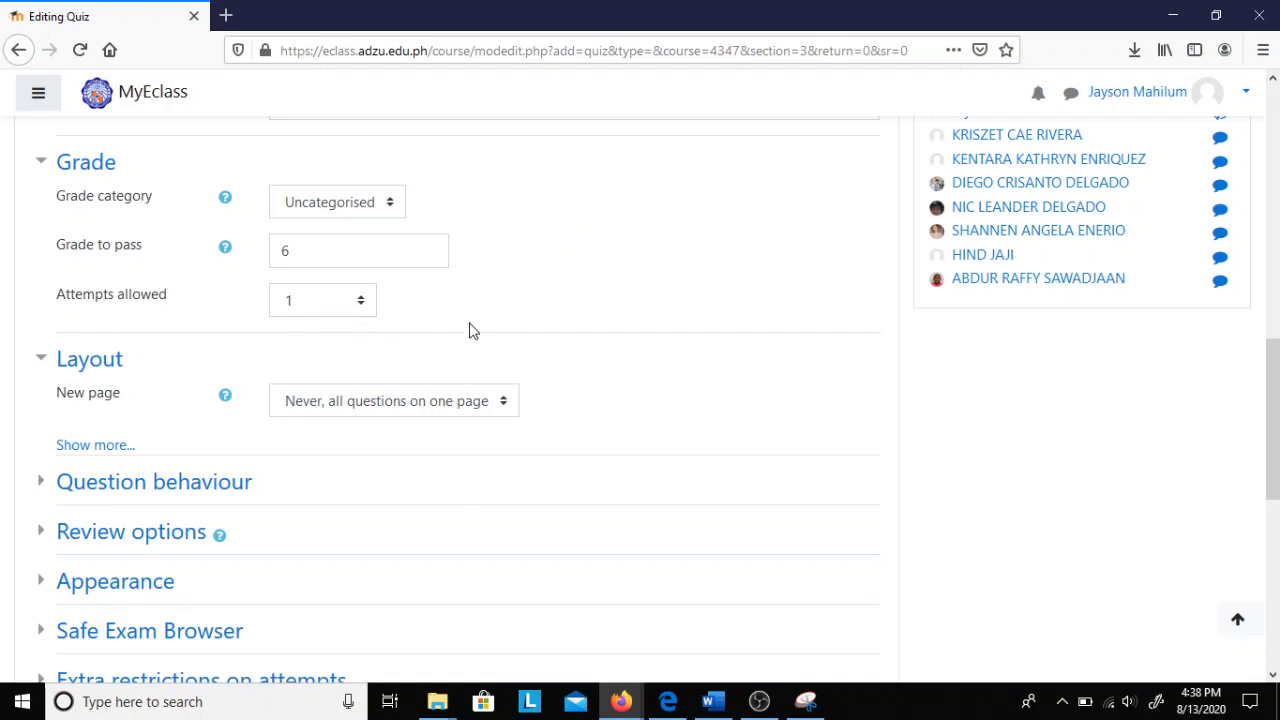
{"action": "left_click", "coordinate": [491, 404]}
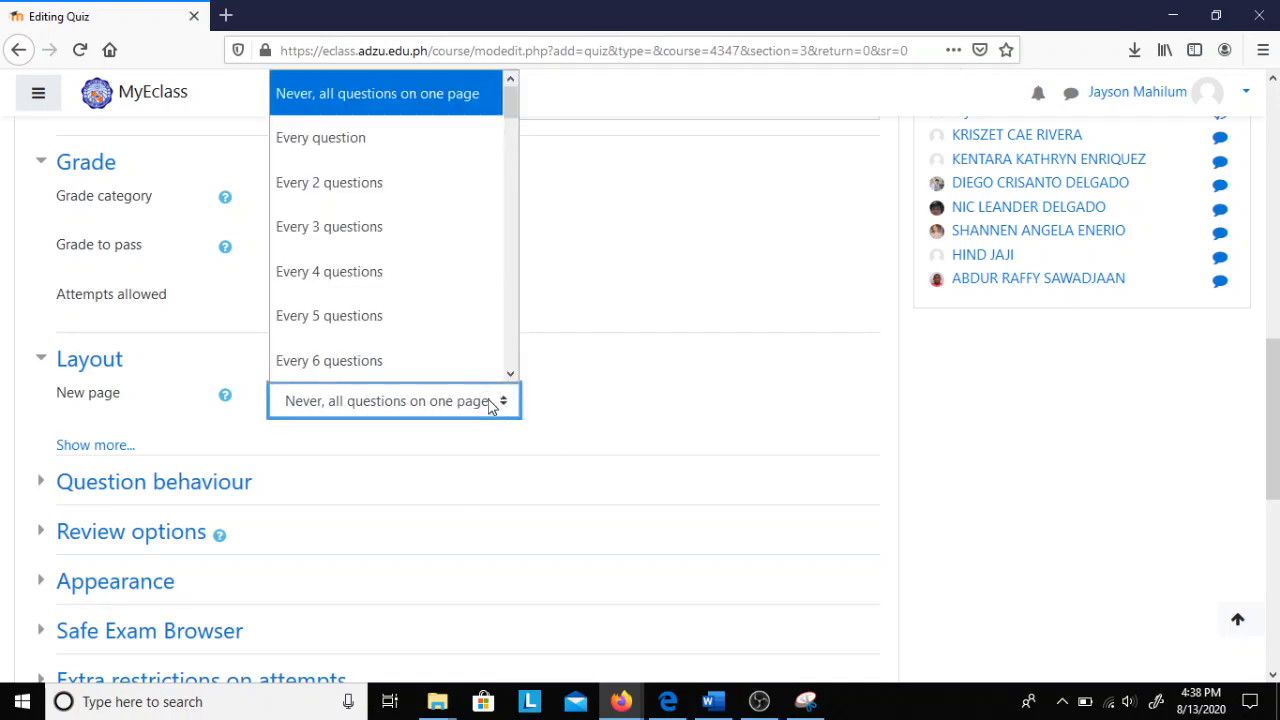
{"action": "left_click", "coordinate": [383, 145]}
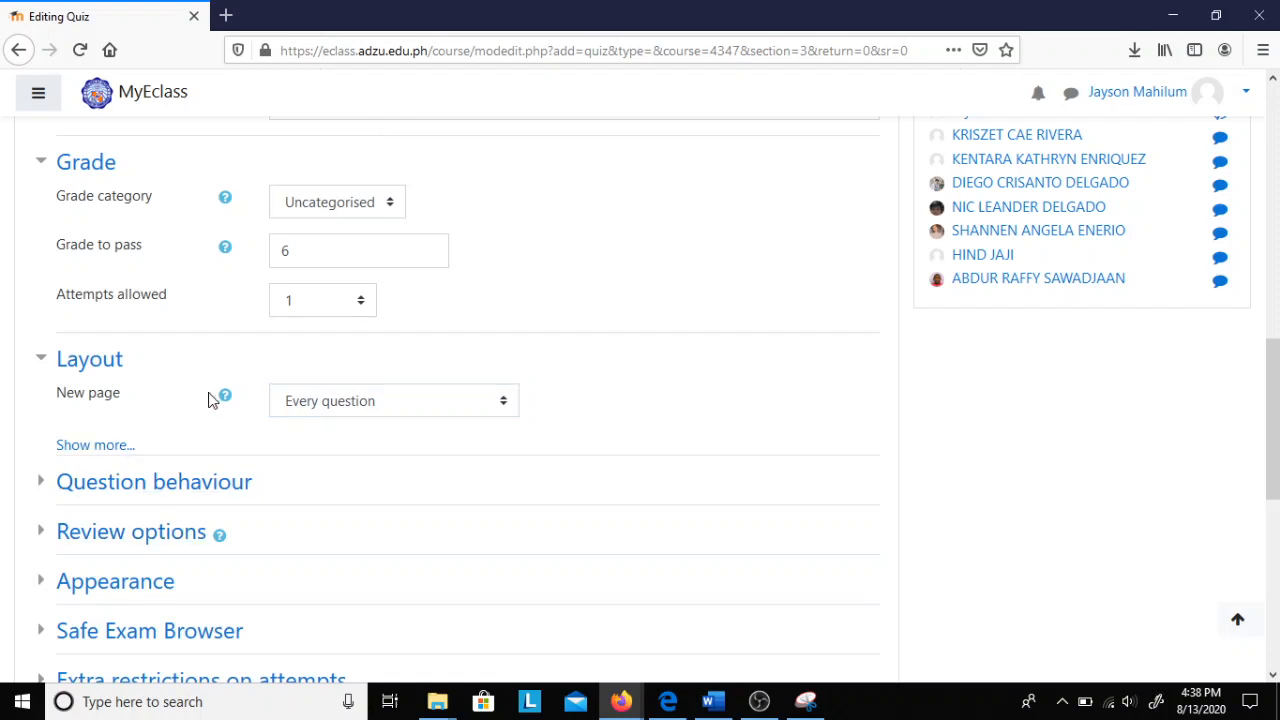
Expand the Question behaviour settings and keep Shuffle within questions at Yes
{"action": "scroll", "coordinate": [190, 380], "scroll_direction": "down", "scroll_amount": 1}
{"action": "left_click", "coordinate": [195, 422]}
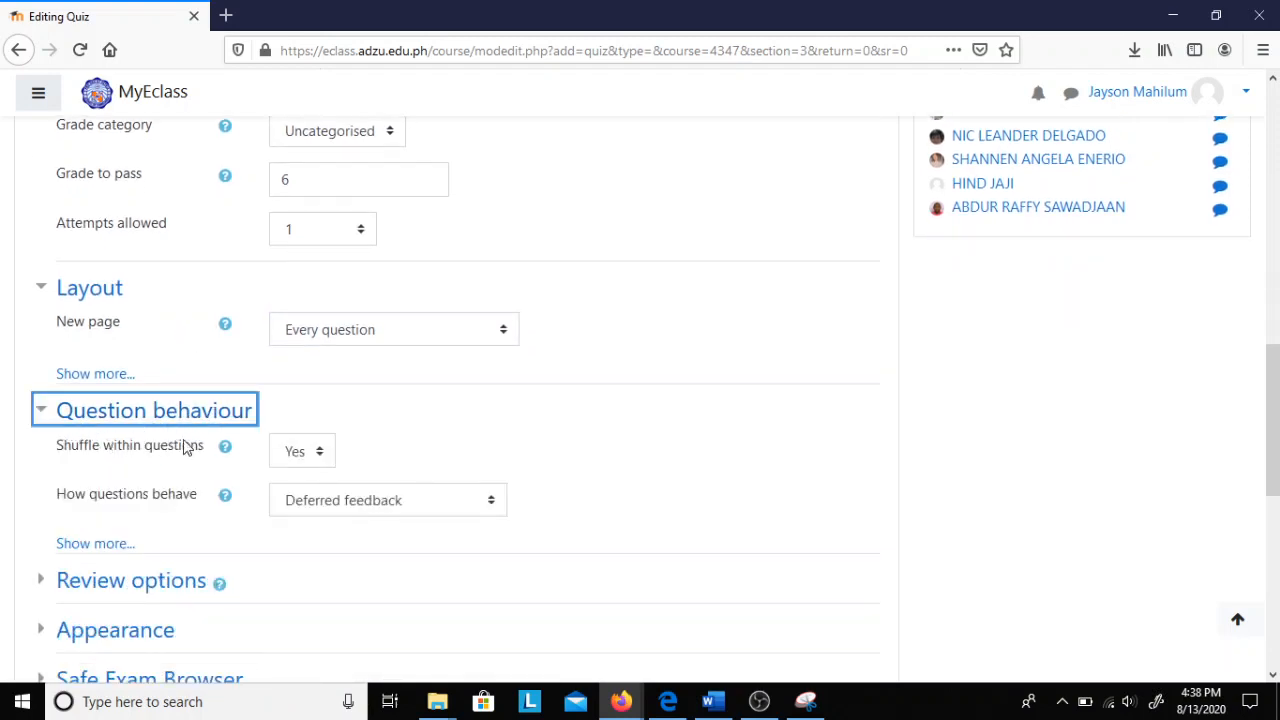
{"action": "left_click", "coordinate": [322, 455]}
{"action": "left_click", "coordinate": [418, 426]}
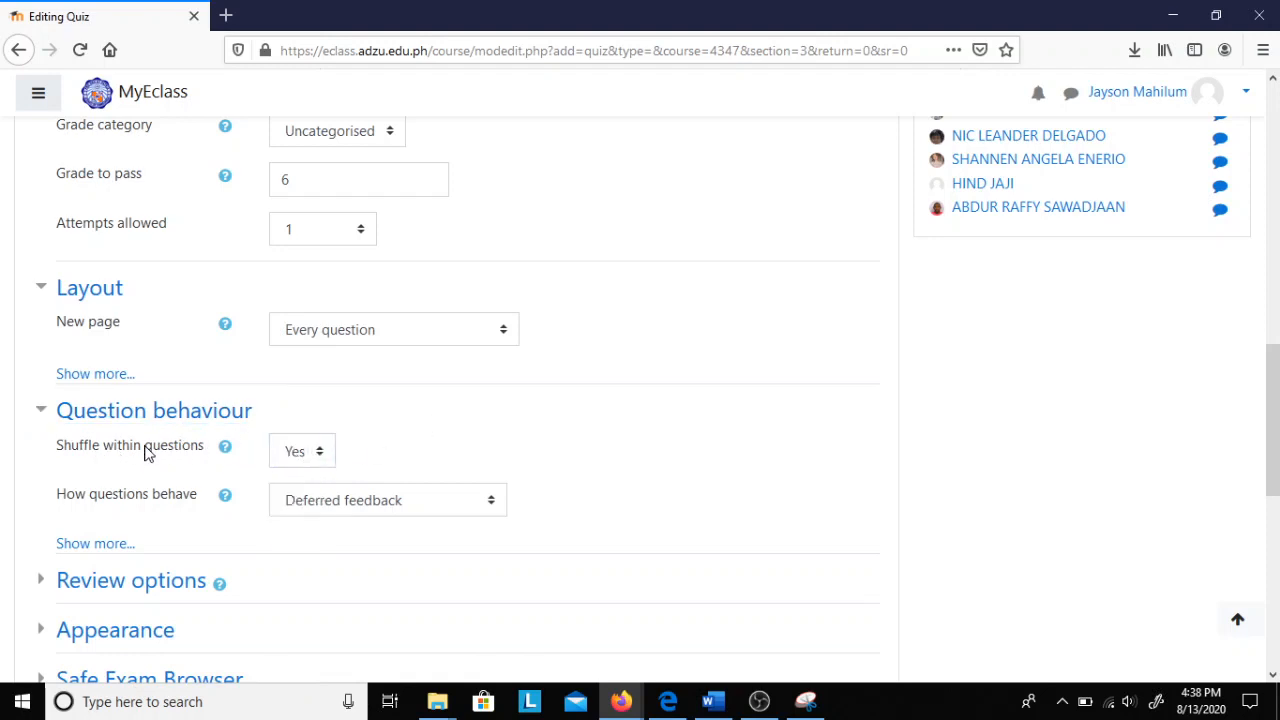
Set how questions behave to Immediate feedback and show the additional question behaviour settings
{"action": "scroll", "coordinate": [448, 410], "scroll_direction": "down", "scroll_amount": 1}
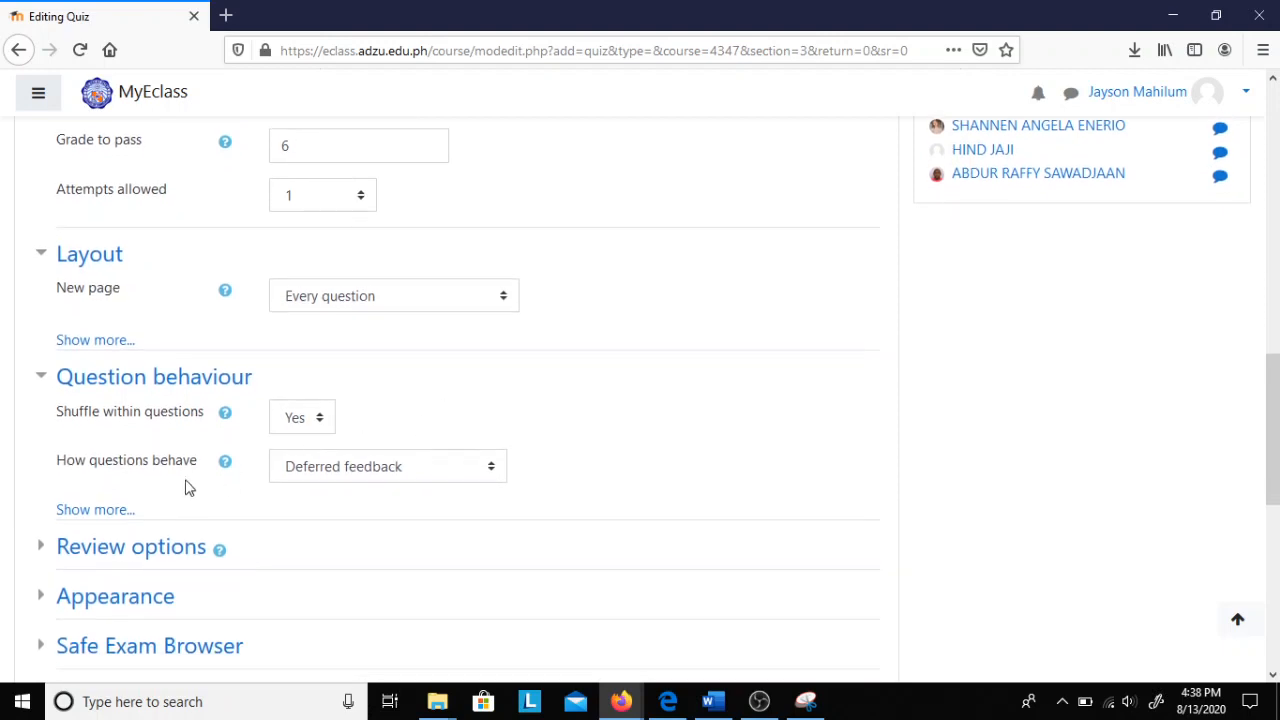
{"action": "left_click", "coordinate": [350, 477]}
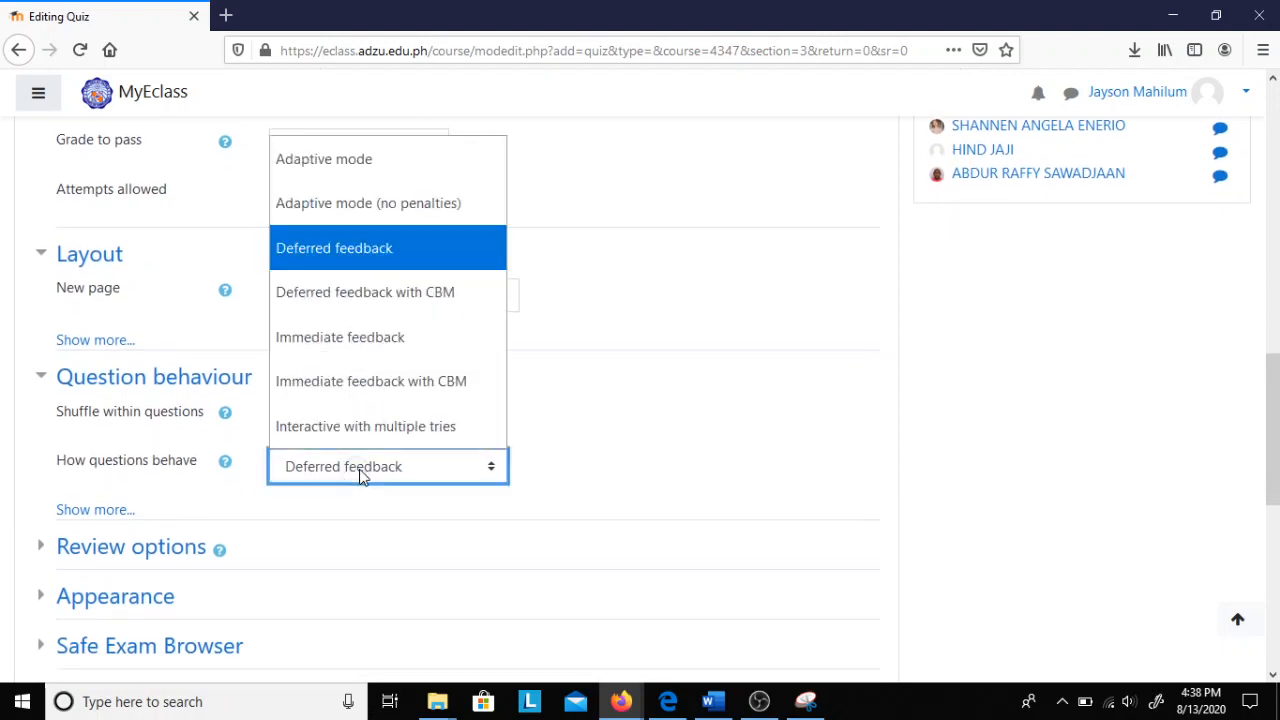
{"action": "left_click", "coordinate": [335, 340]}
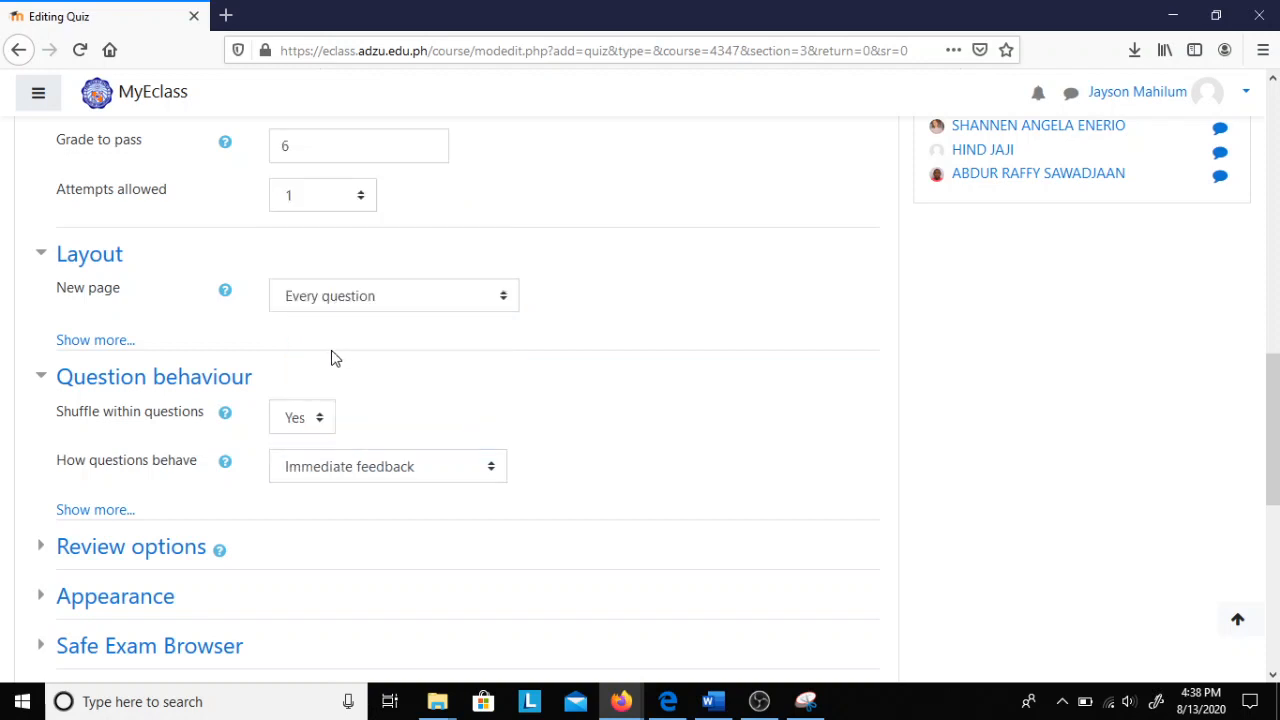
{"action": "left_click", "coordinate": [95, 510]}
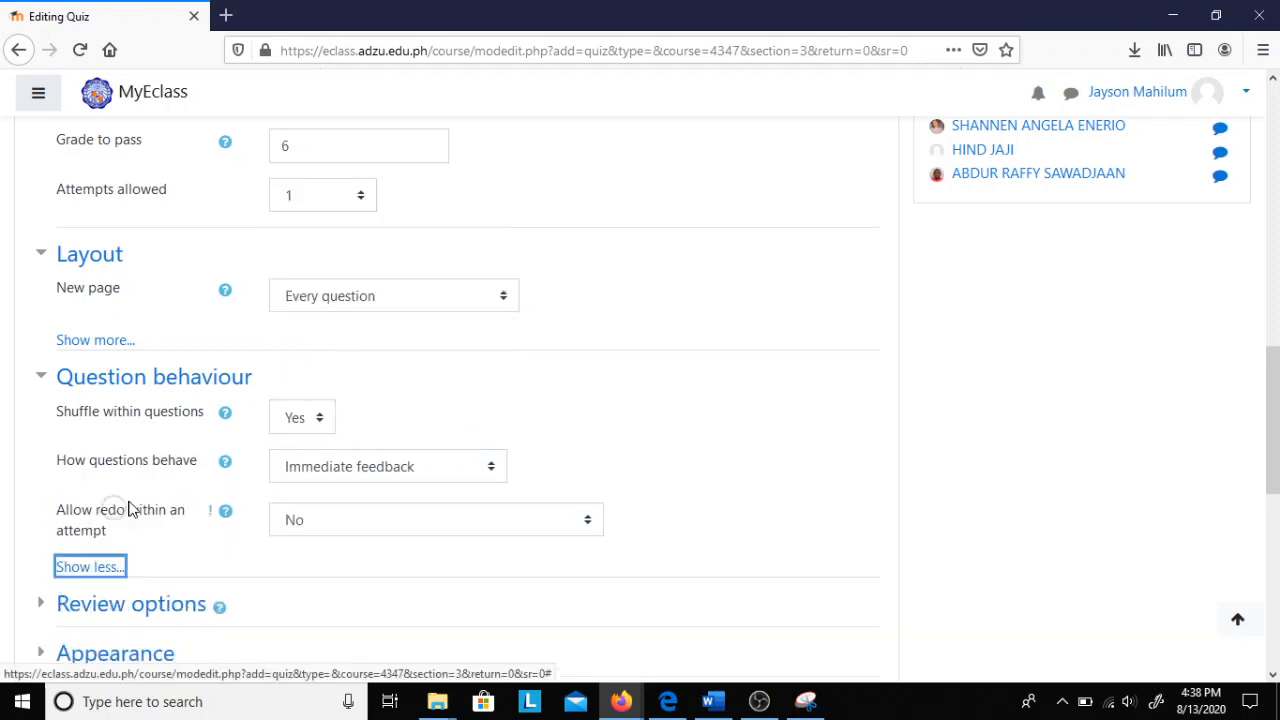
{"action": "left_click", "coordinate": [408, 470]}
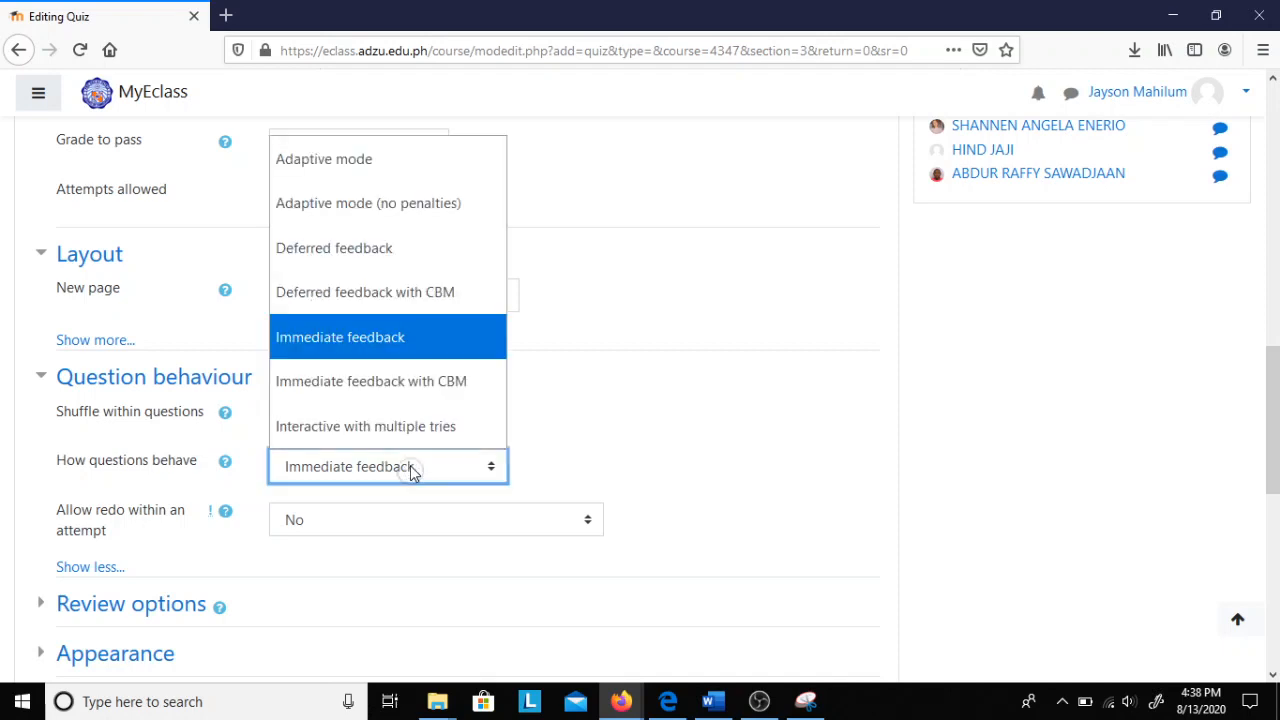
{"action": "left_click", "coordinate": [393, 337]}
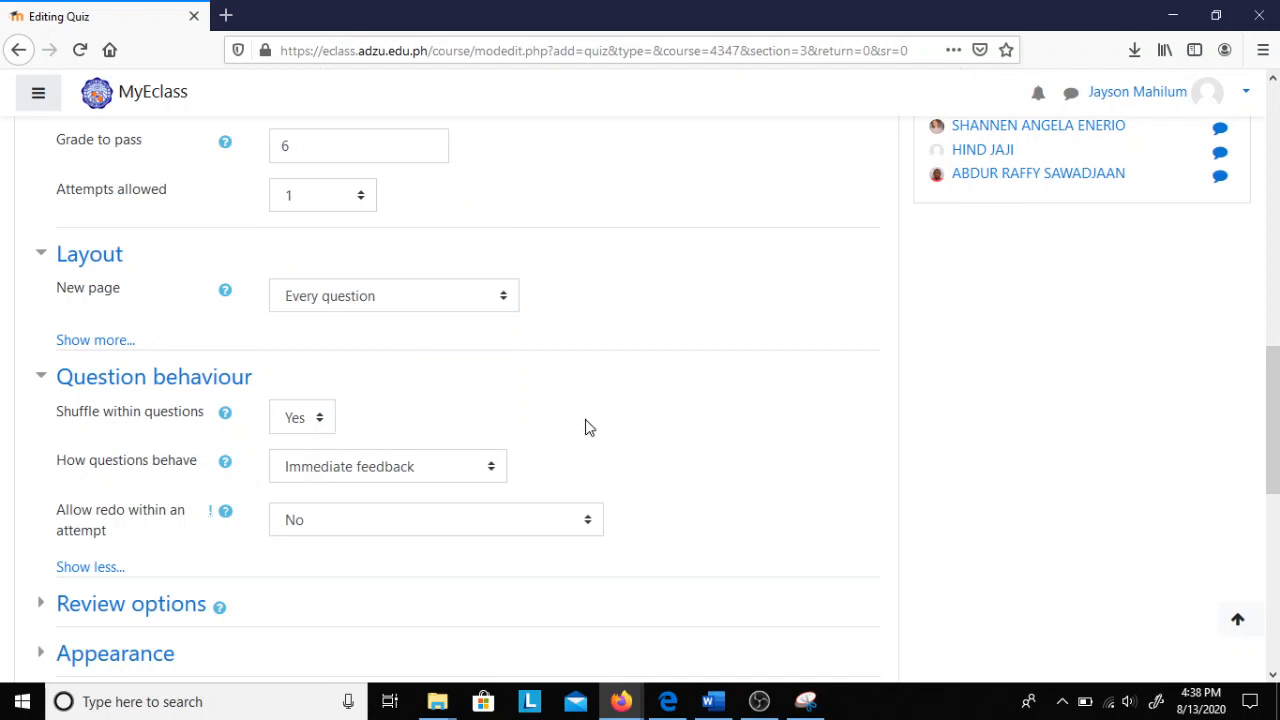
Switch how questions behave to Deferred feedback
{"action": "left_click", "coordinate": [425, 469]}
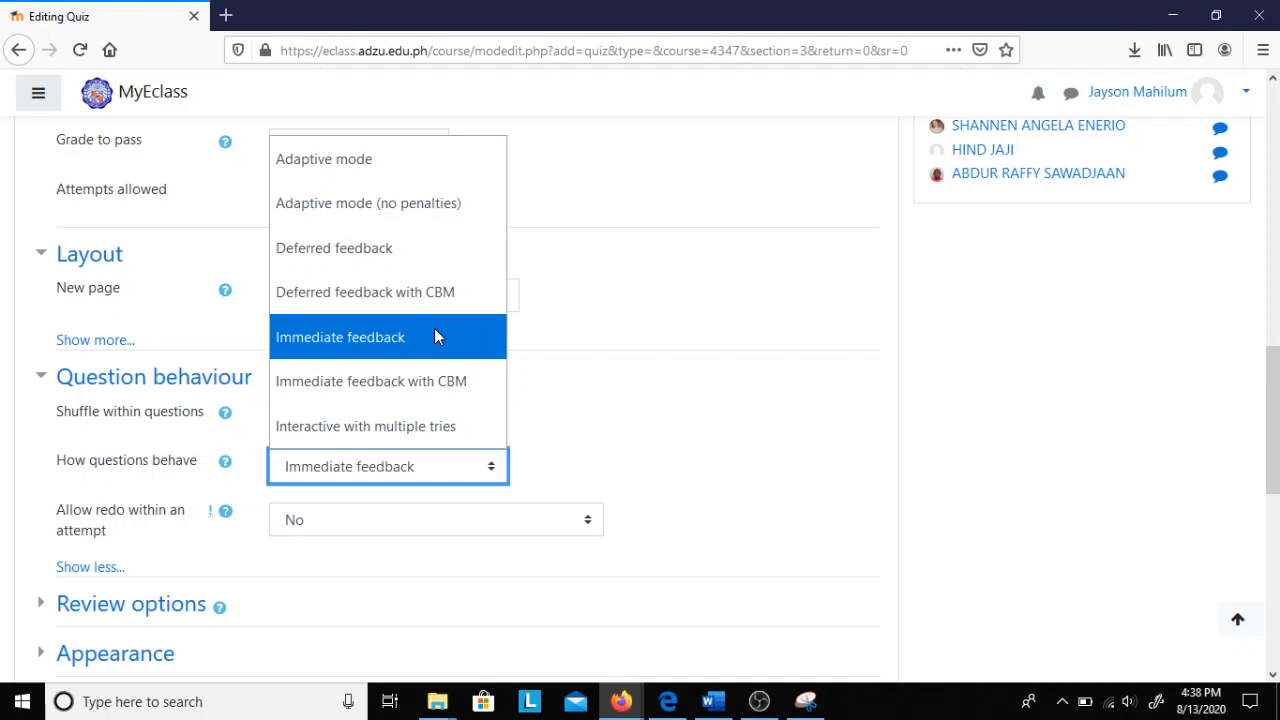
{"action": "left_click", "coordinate": [428, 268]}
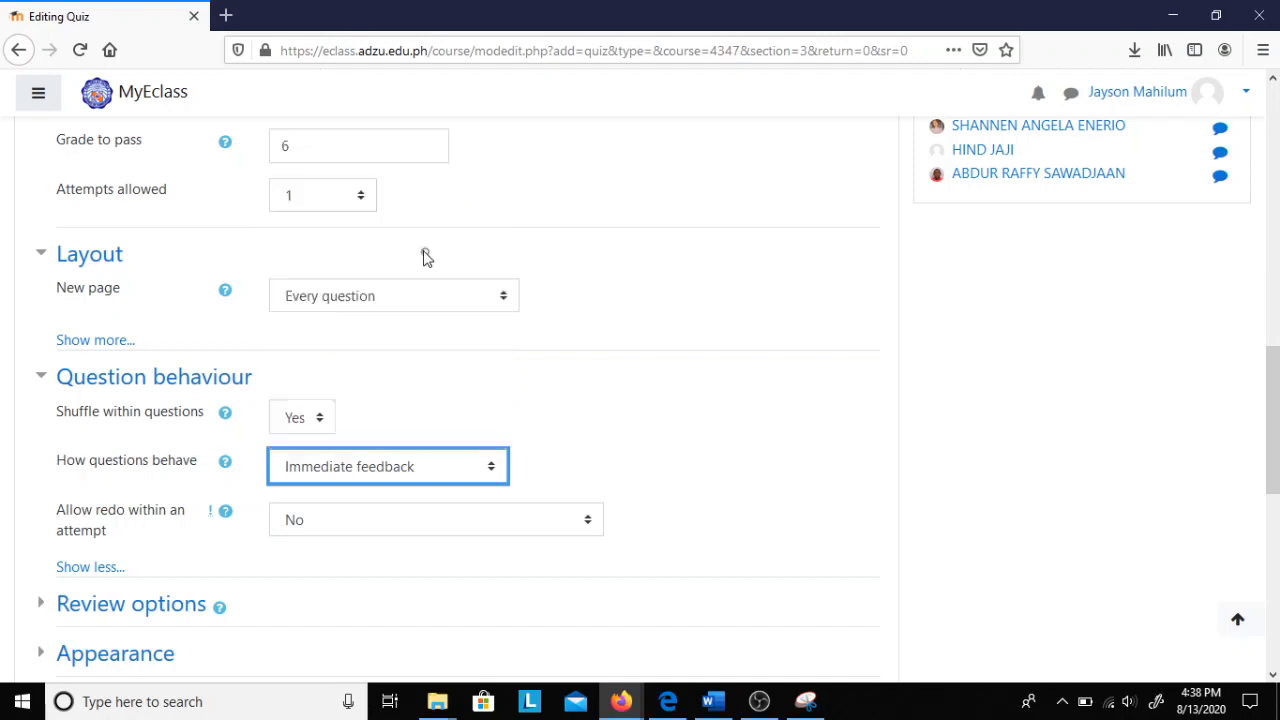
{"action": "left_click", "coordinate": [425, 395]}
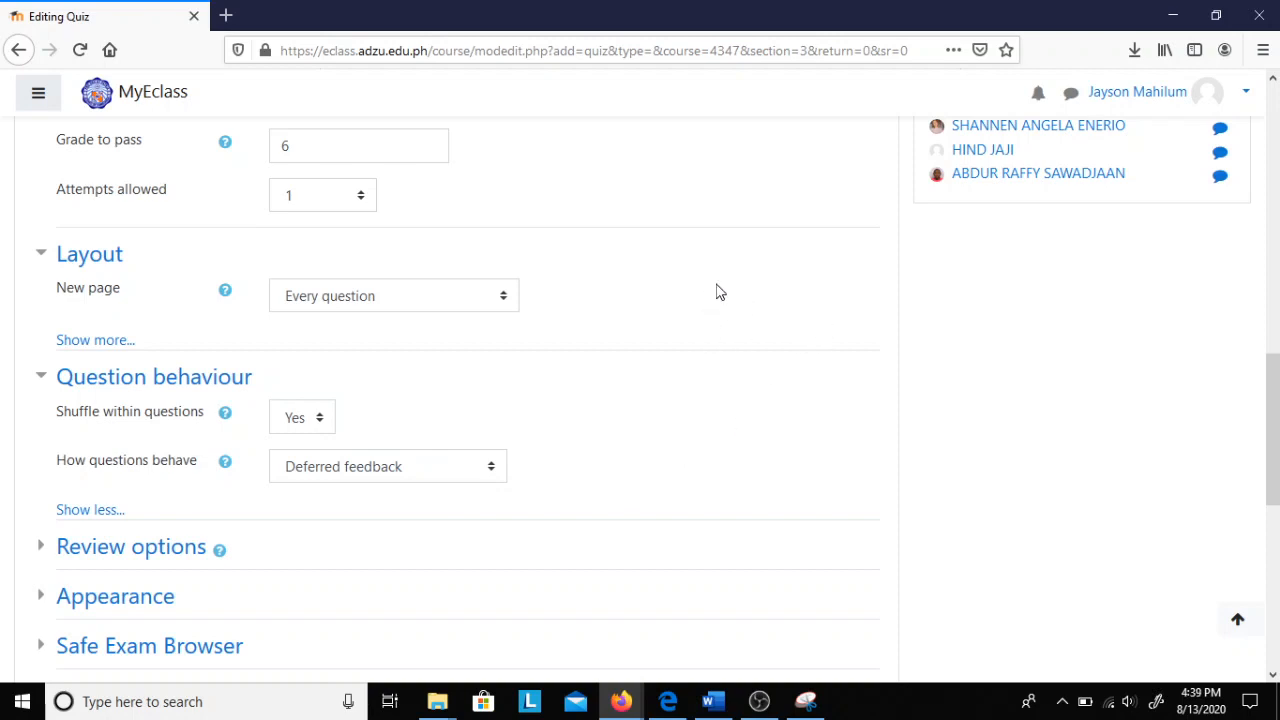
Check the New page choices without changing them and set how questions behave to Immediate feedback
{"action": "scroll", "coordinate": [715, 315], "scroll_direction": "up", "scroll_amount": 1}
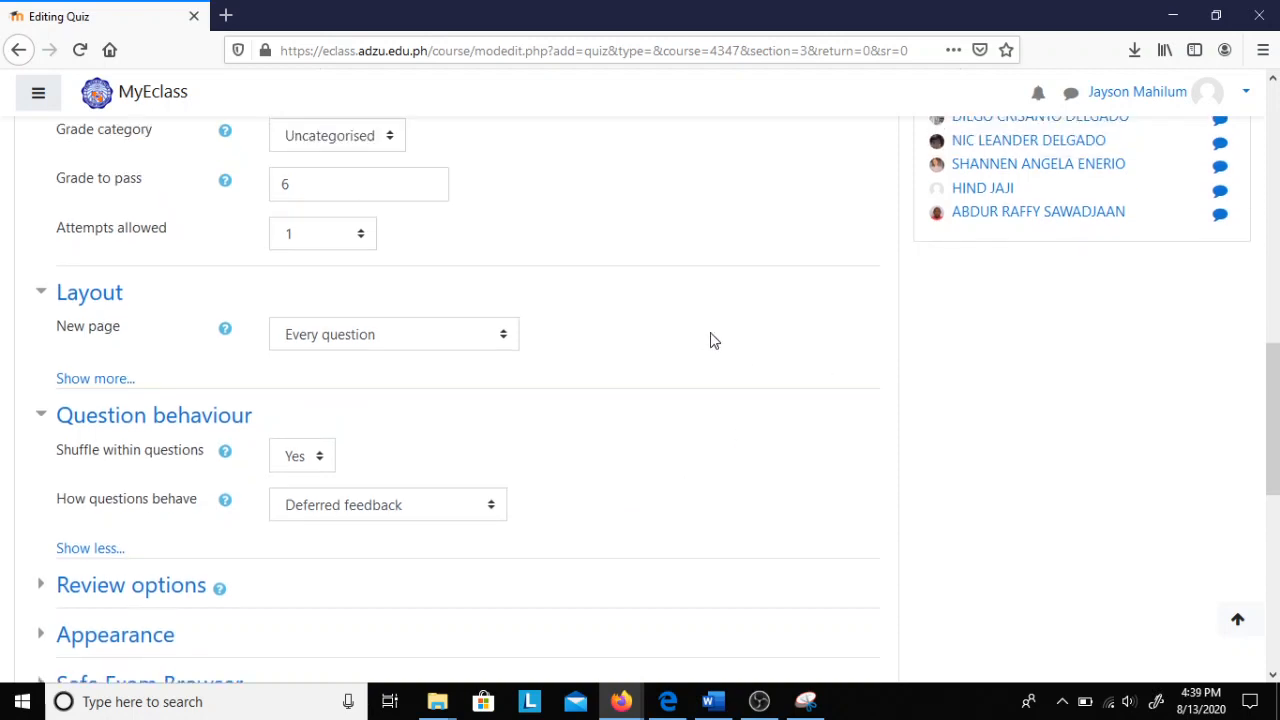
{"action": "left_click", "coordinate": [420, 338]}
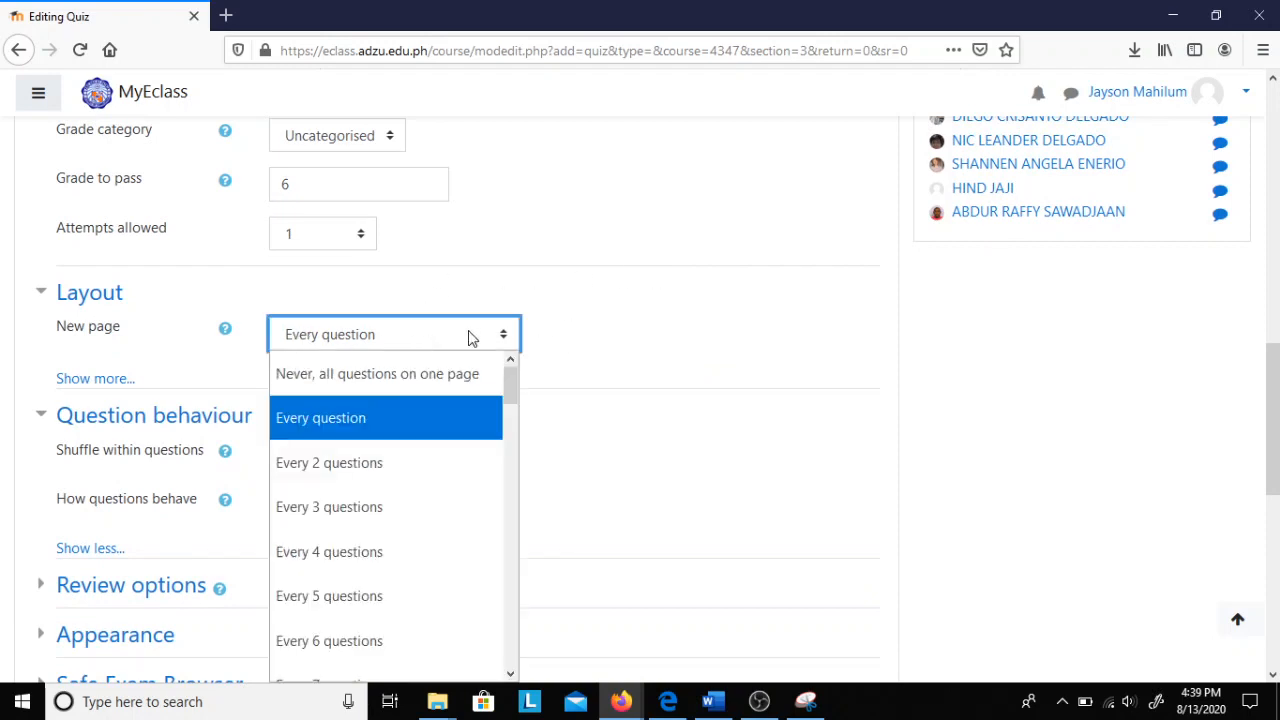
{"action": "left_click", "coordinate": [471, 337]}
{"action": "scroll", "coordinate": [415, 386], "scroll_direction": "down", "scroll_amount": 1}
{"action": "left_click", "coordinate": [383, 458]}
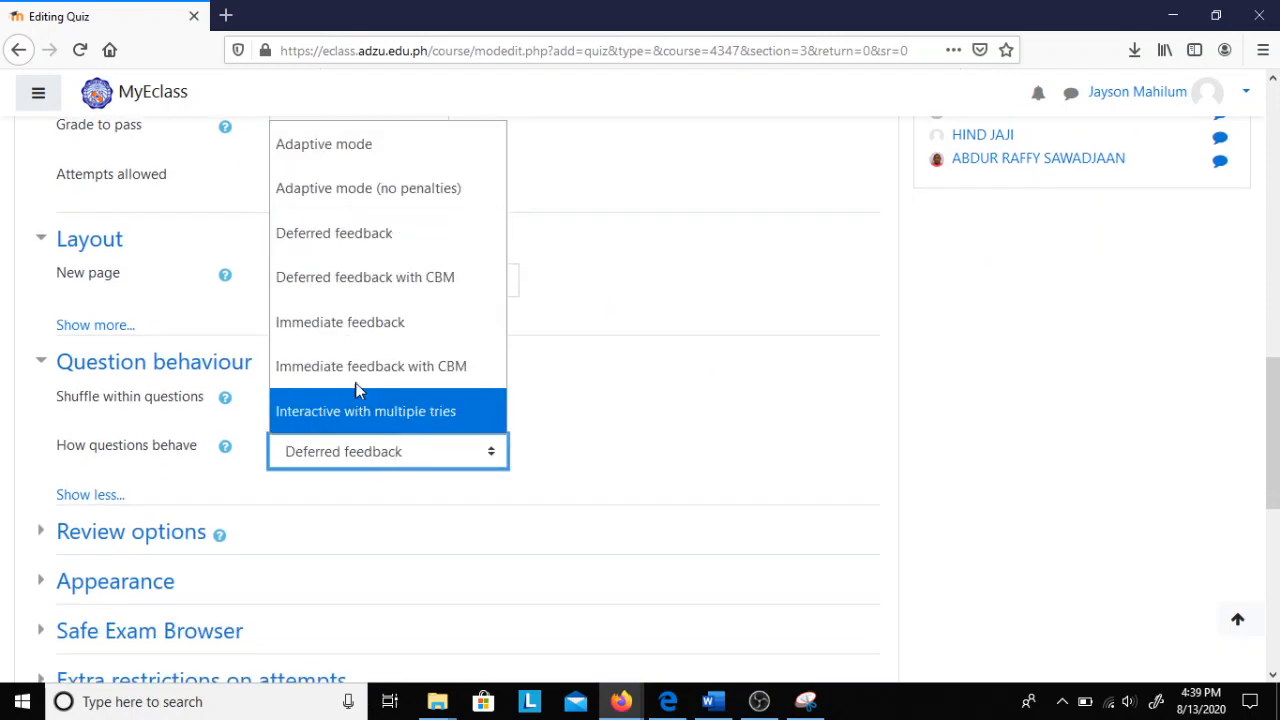
{"action": "left_click", "coordinate": [358, 337]}
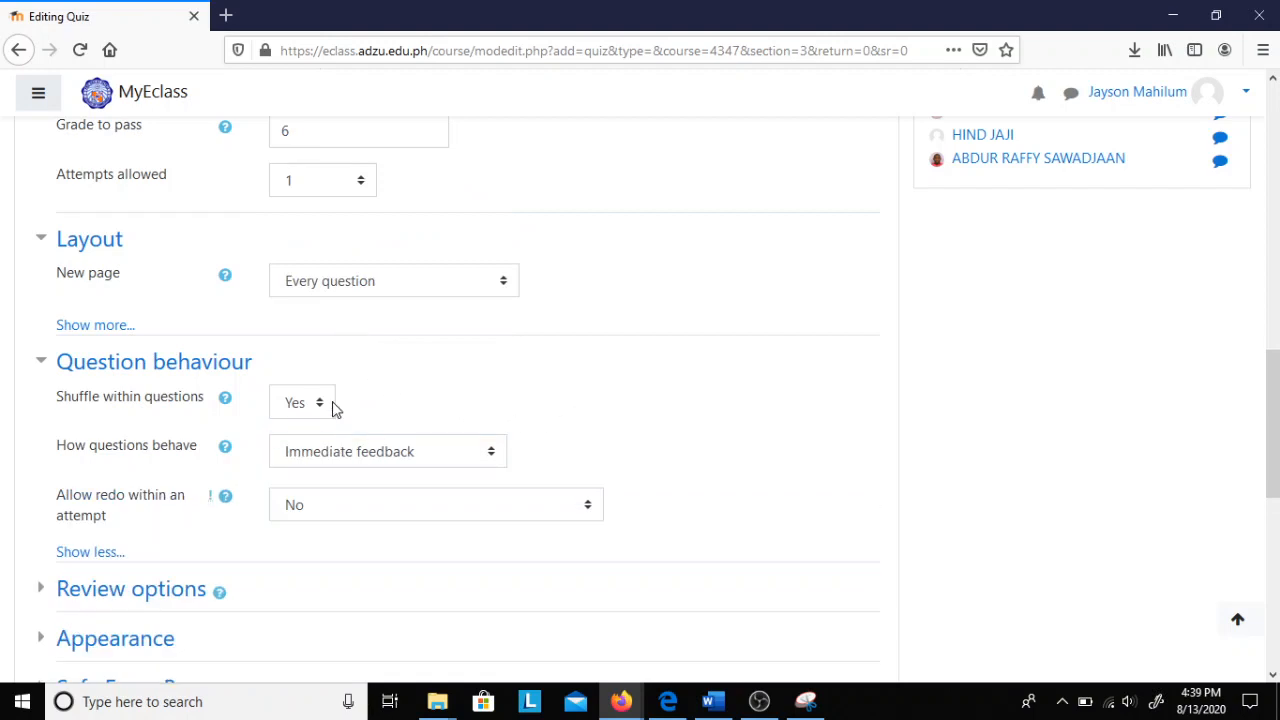
Expand the Review options settings of the quiz
{"action": "scroll", "coordinate": [690, 420], "scroll_direction": "down", "scroll_amount": 1}
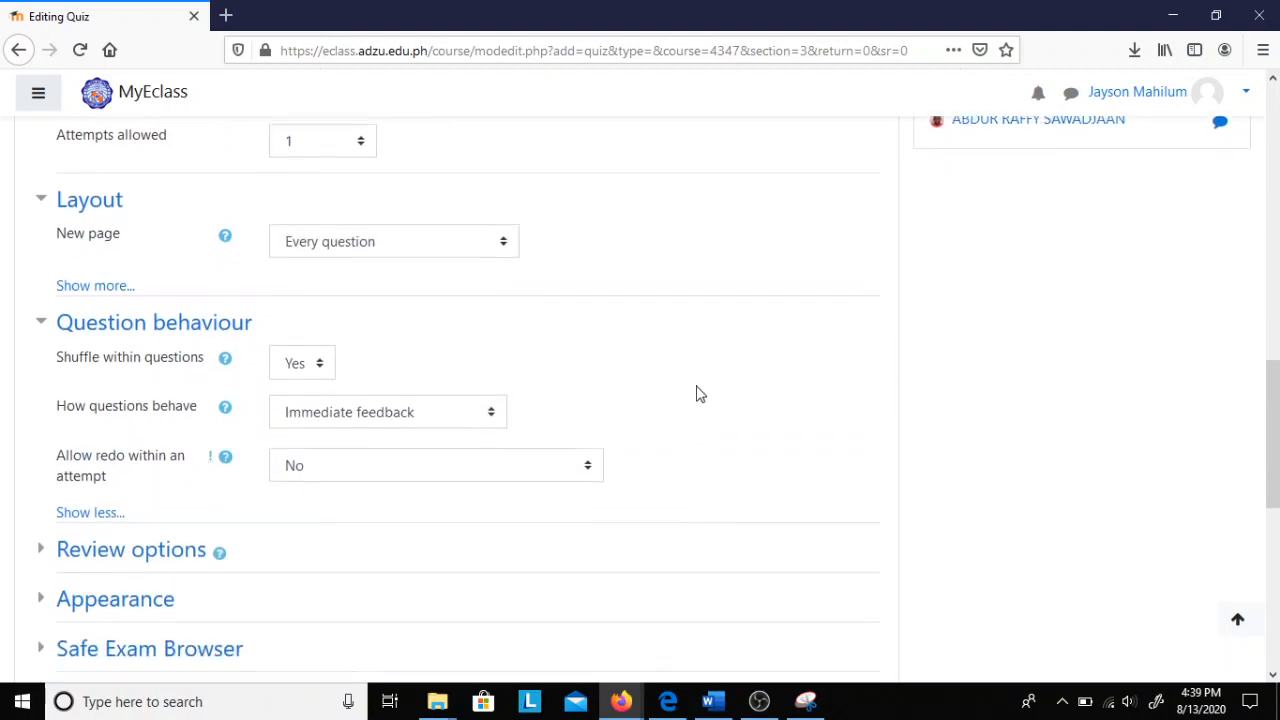
{"action": "scroll", "coordinate": [632, 415], "scroll_direction": "down", "scroll_amount": 1}
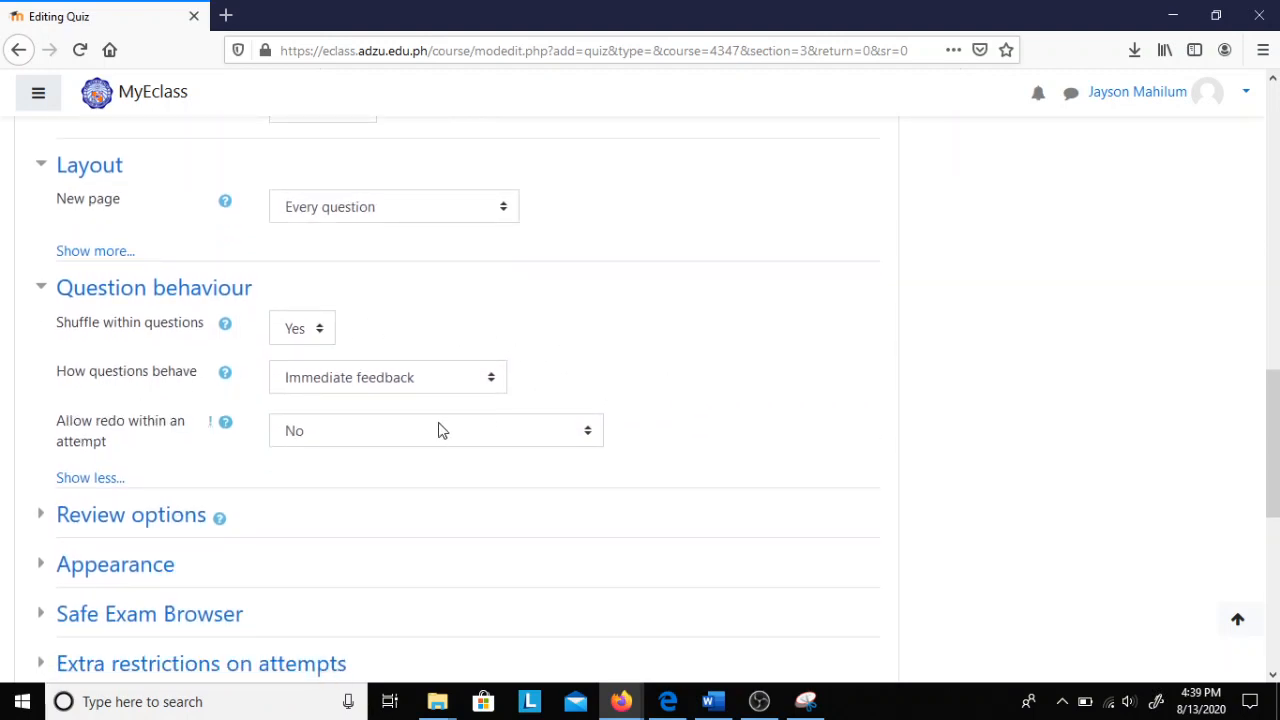
{"action": "scroll", "coordinate": [750, 400], "scroll_direction": "down", "scroll_amount": 1}
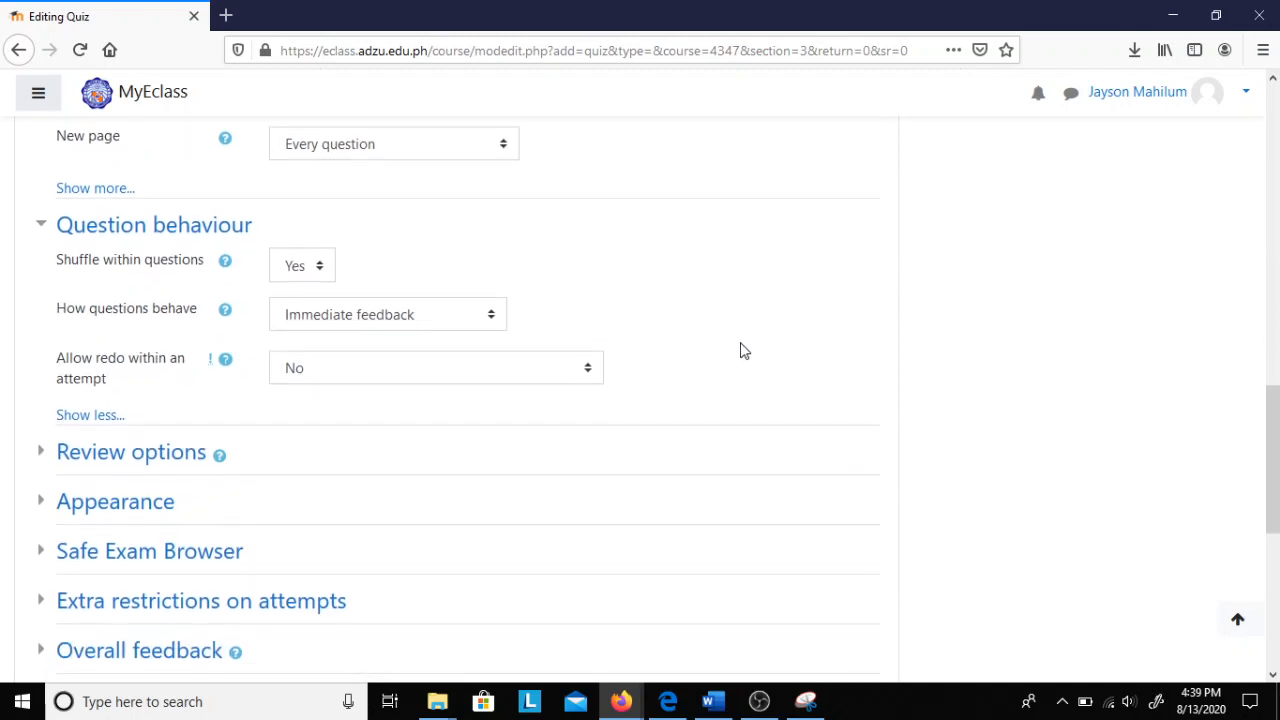
{"action": "left_click", "coordinate": [130, 455]}
{"action": "scroll", "coordinate": [775, 330], "scroll_direction": "down", "scroll_amount": 2}
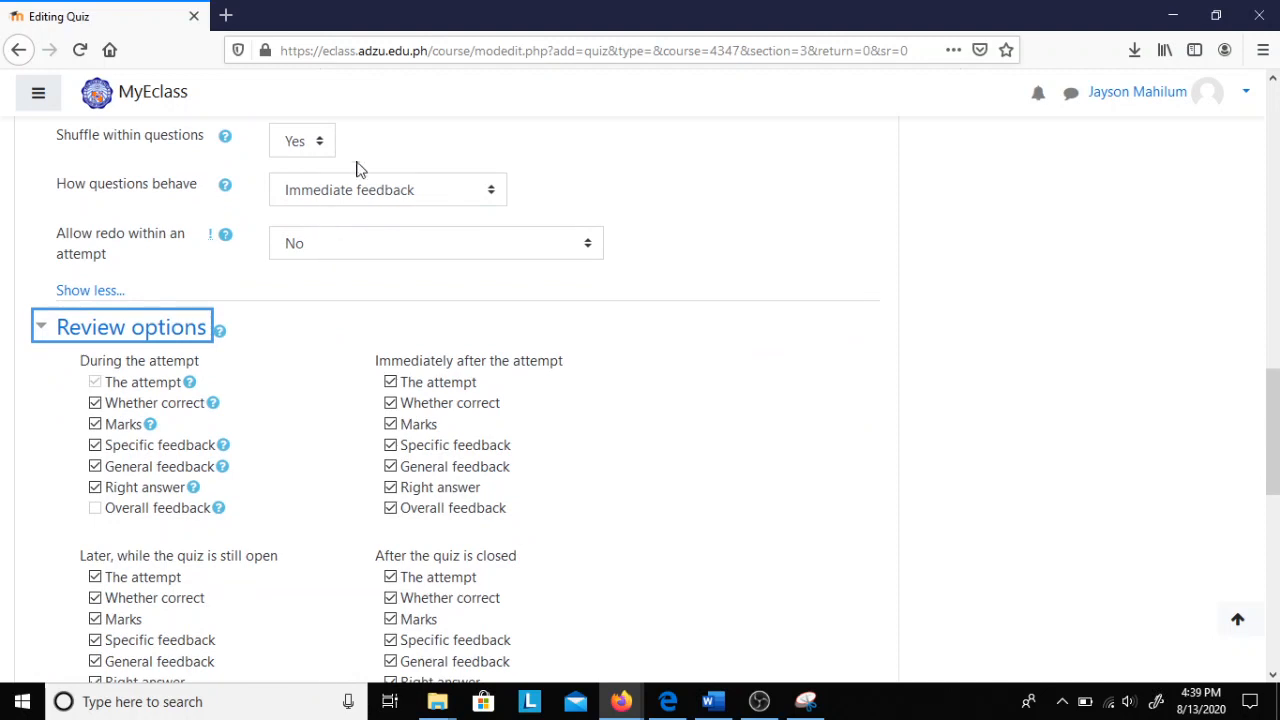
For Immediately after the attempt, disable Whether correct, Marks, Specific feedback, General feedback, Right answer and Overall feedback, keeping only The attempt enabled
{"action": "left_click", "coordinate": [391, 386]}
{"action": "left_click", "coordinate": [391, 386]}
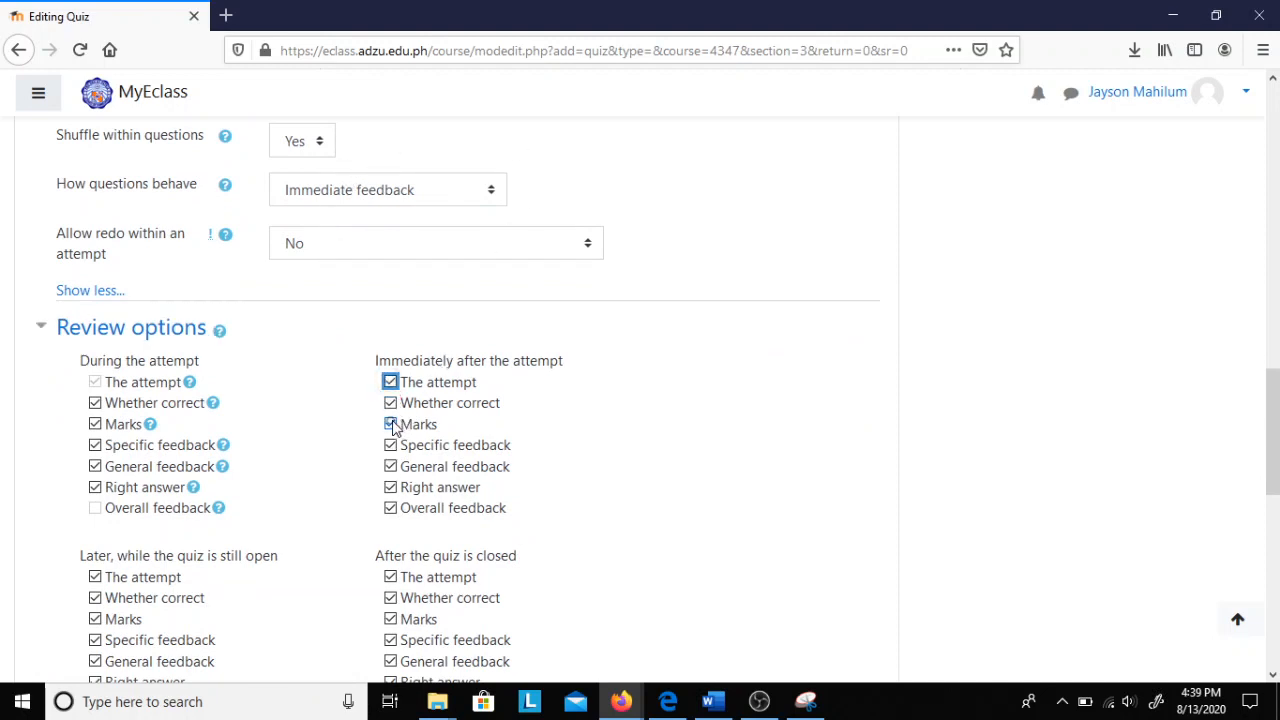
{"action": "left_click", "coordinate": [390, 424]}
{"action": "left_click", "coordinate": [390, 445]}
{"action": "left_click", "coordinate": [390, 466]}
{"action": "left_click", "coordinate": [390, 487]}
{"action": "left_click", "coordinate": [390, 508]}
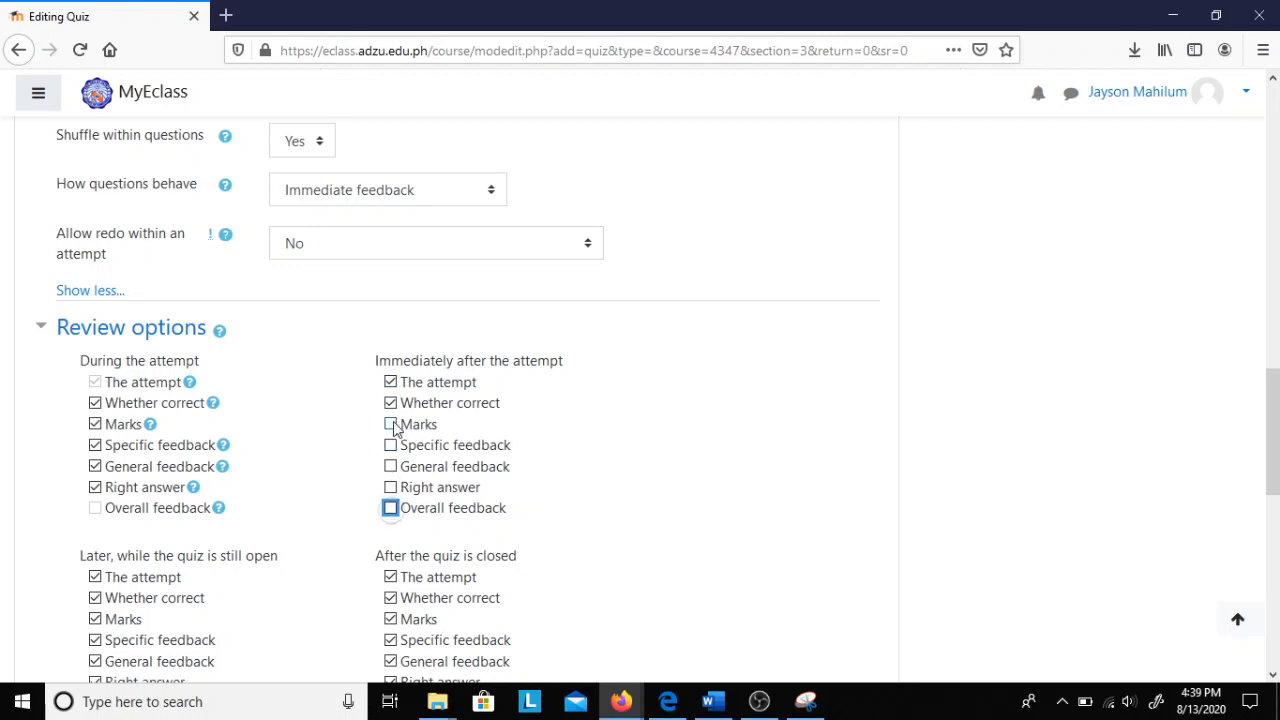
{"action": "left_click", "coordinate": [390, 403]}
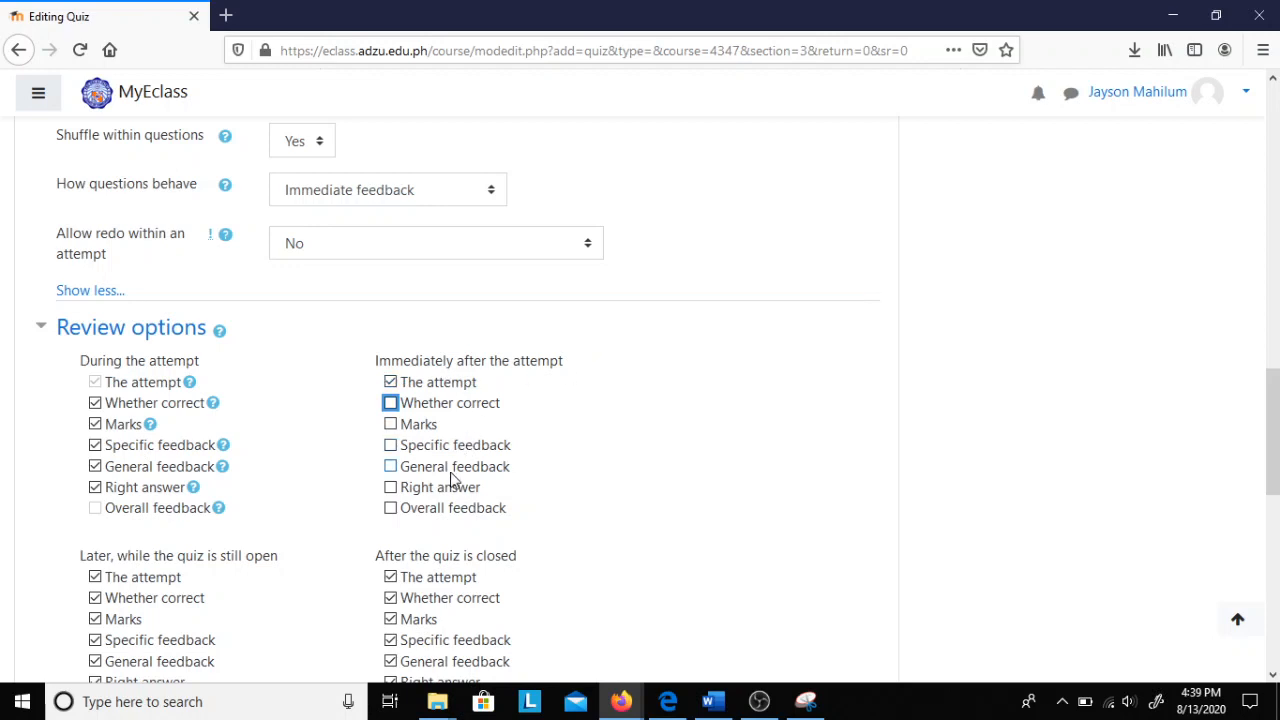
For During the attempt, disable Right answer, General feedback, Specific feedback, Marks and Whether correct
{"action": "scroll", "coordinate": [304, 420], "scroll_direction": "down", "scroll_amount": 1}
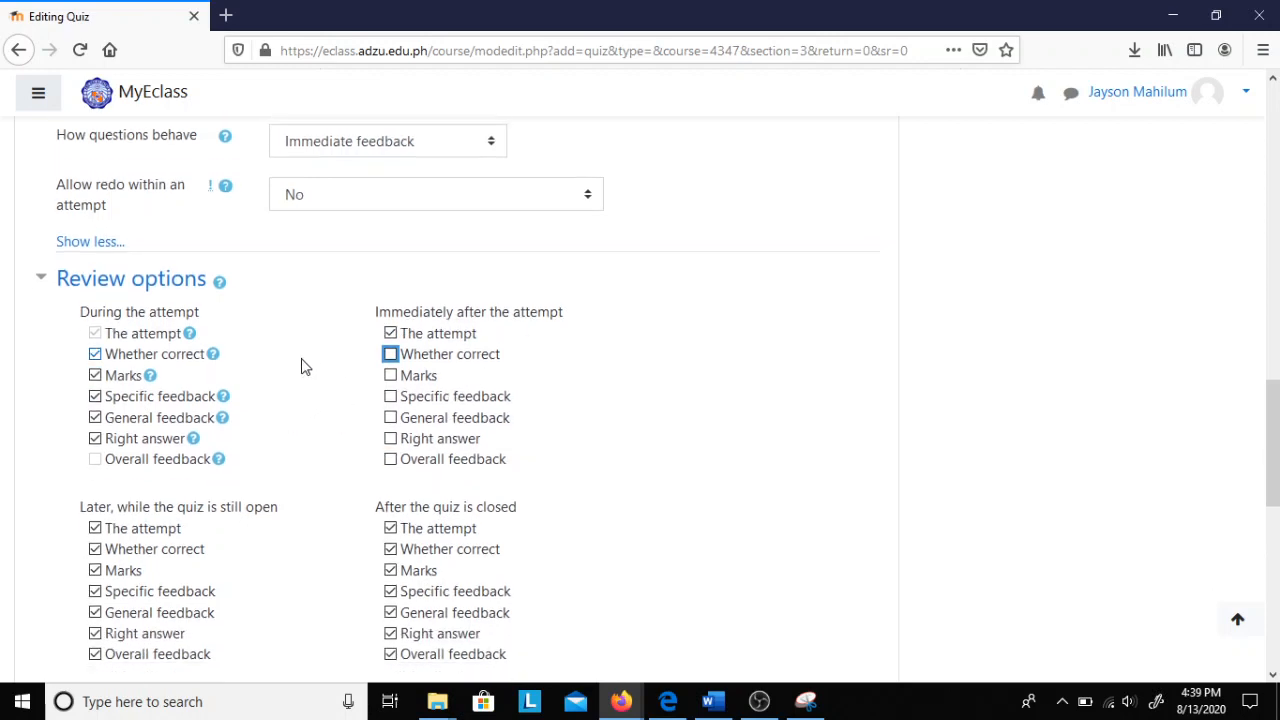
{"action": "left_click", "coordinate": [95, 438]}
{"action": "left_click", "coordinate": [95, 417]}
{"action": "left_click", "coordinate": [95, 396]}
{"action": "left_click", "coordinate": [95, 375]}
{"action": "left_click", "coordinate": [95, 354]}
{"action": "scroll", "coordinate": [294, 434], "scroll_direction": "down", "scroll_amount": 2}
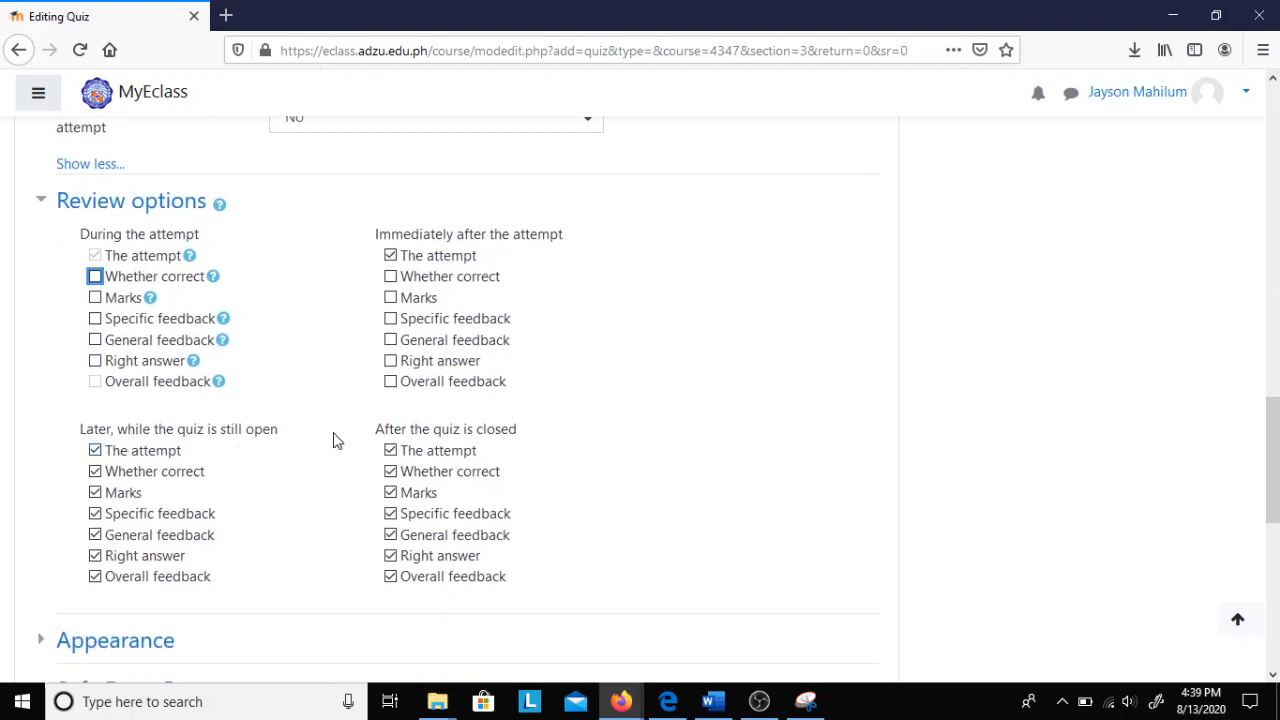
For Later, while the quiz is still open, disable all review options except The attempt and Marks
{"action": "scroll", "coordinate": [311, 463], "scroll_direction": "down", "scroll_amount": 1}
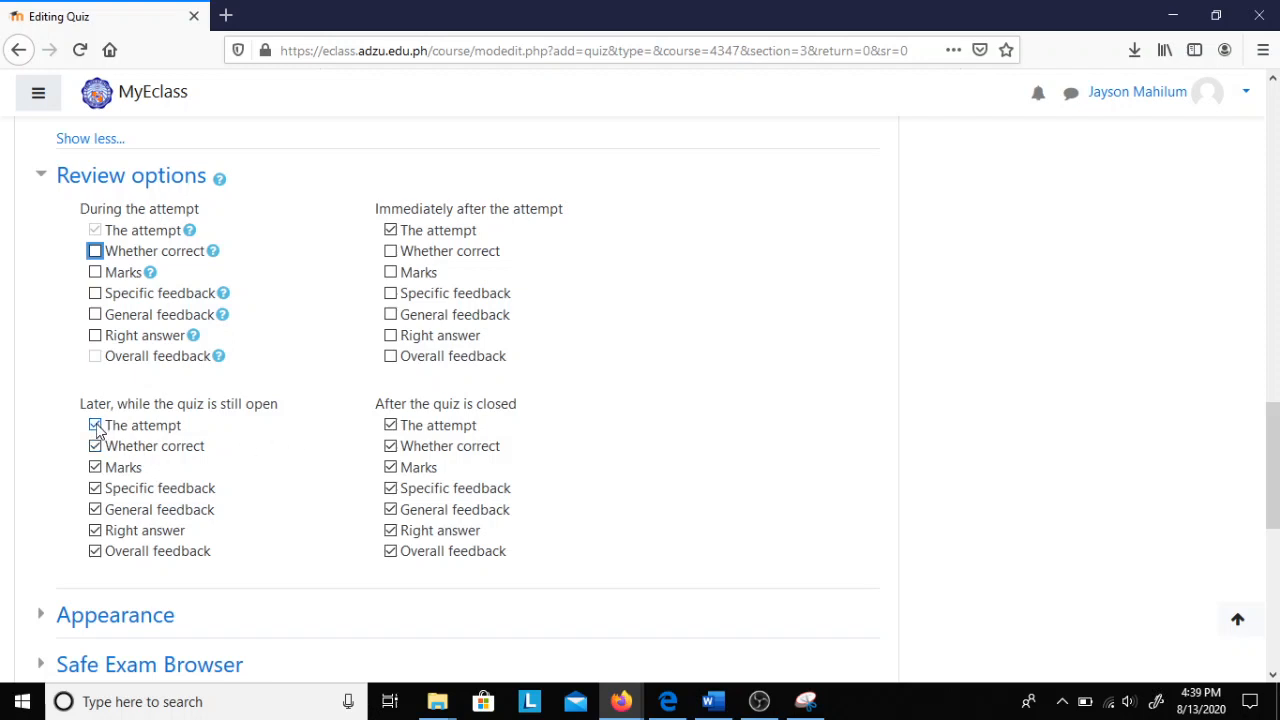
{"action": "left_click", "coordinate": [95, 551]}
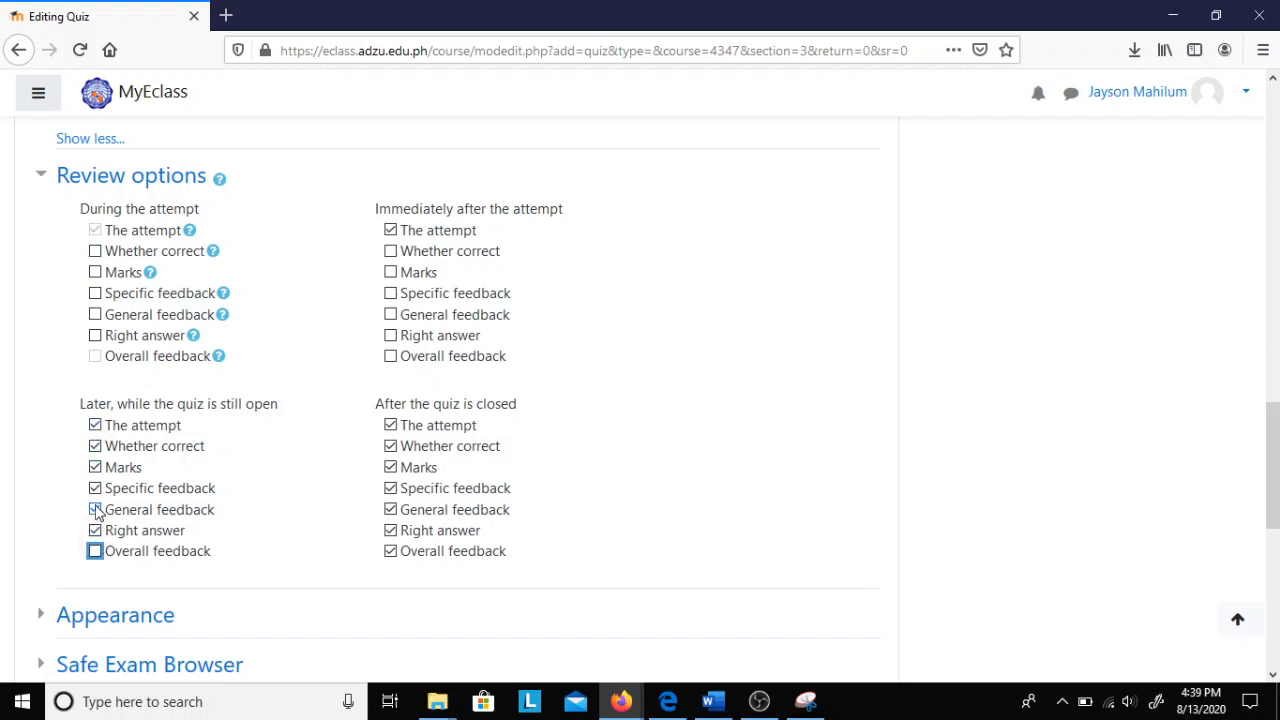
{"action": "left_click", "coordinate": [95, 509]}
{"action": "left_click", "coordinate": [95, 467]}
{"action": "left_click", "coordinate": [95, 425]}
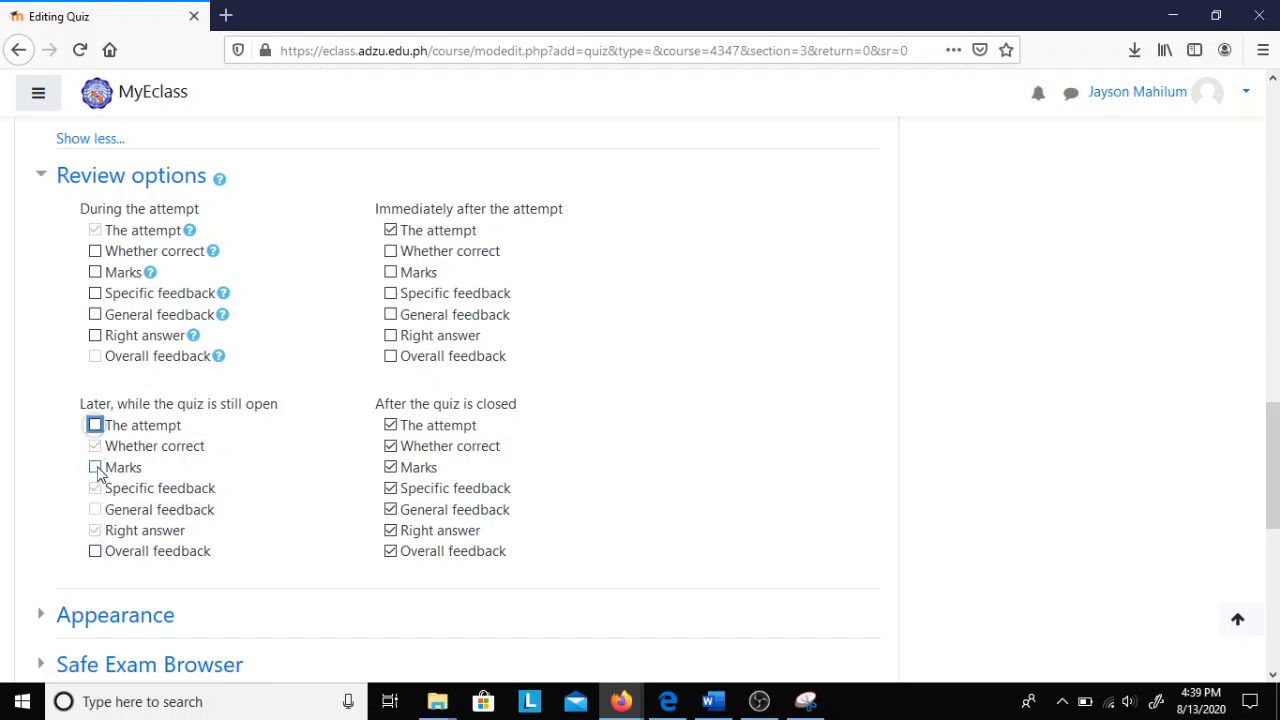
{"action": "left_click", "coordinate": [95, 425]}
{"action": "left_click", "coordinate": [95, 530]}
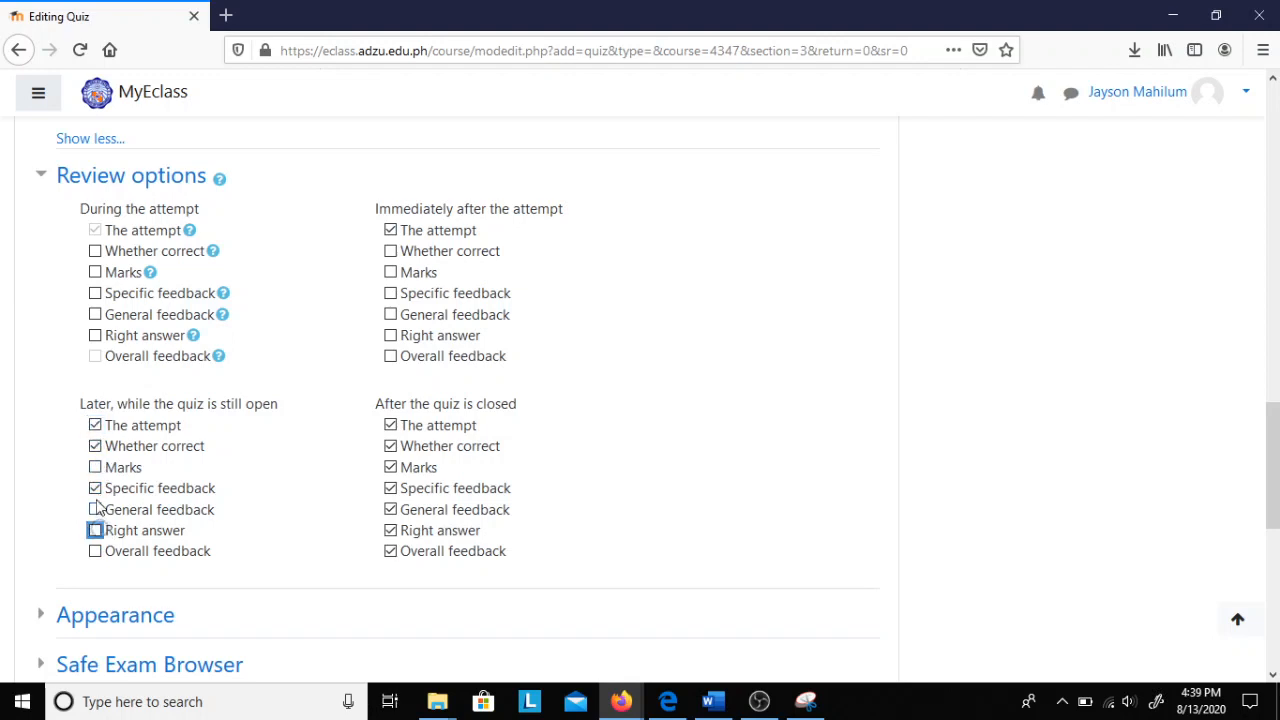
{"action": "left_click", "coordinate": [95, 488]}
{"action": "left_click", "coordinate": [95, 446]}
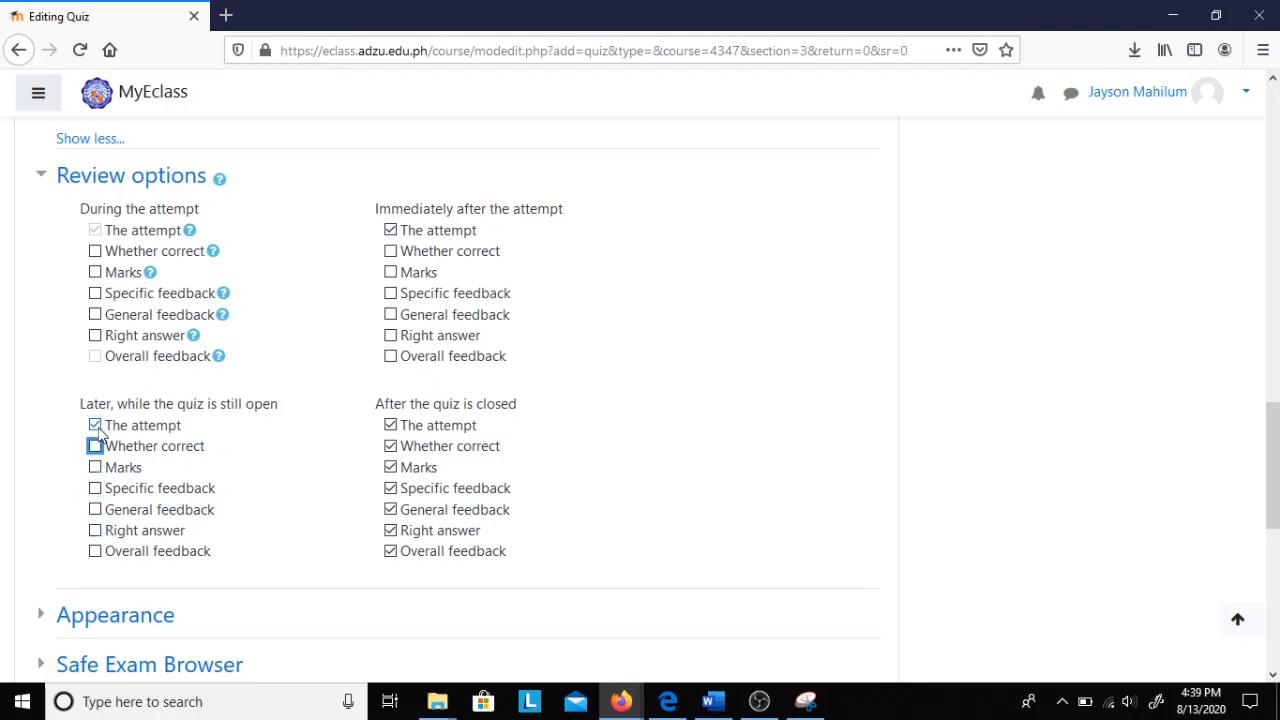
{"action": "key", "text": "Tab"}
{"action": "key", "text": "space"}
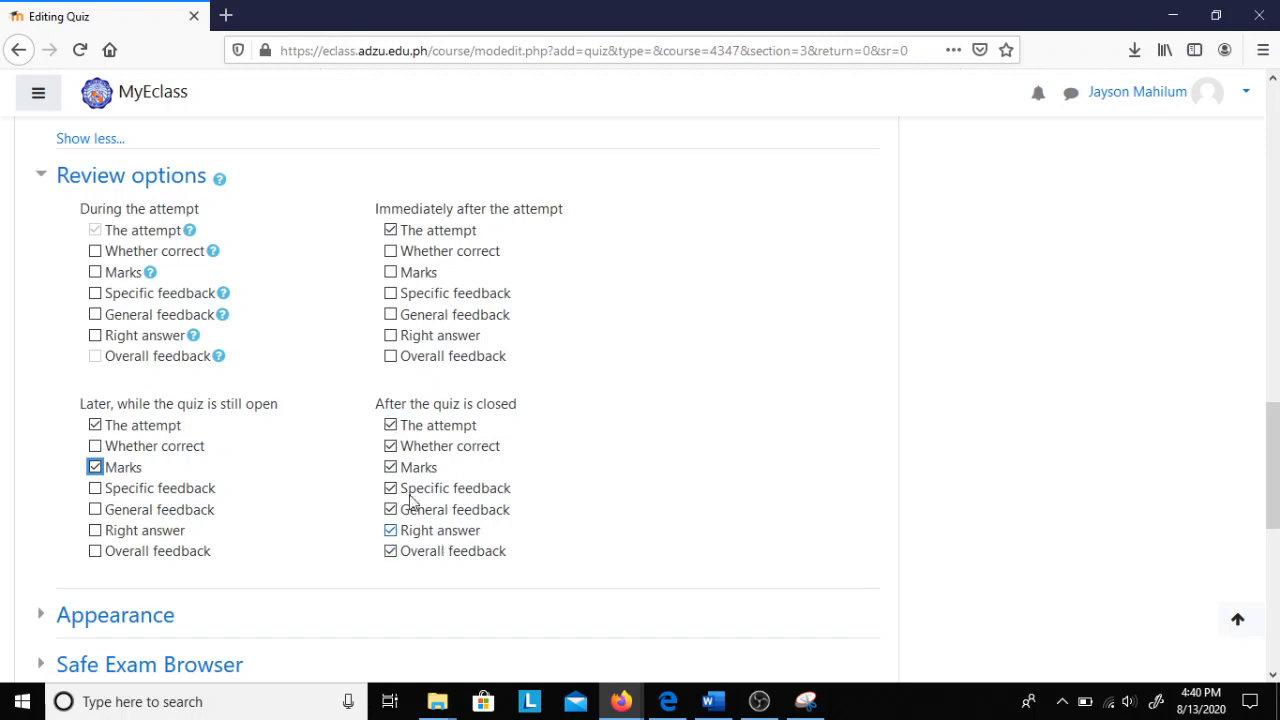
Review the After the quiz is closed options without changing them and expand the Appearance settings
{"action": "scroll", "coordinate": [415, 405], "scroll_direction": "down", "scroll_amount": 1}
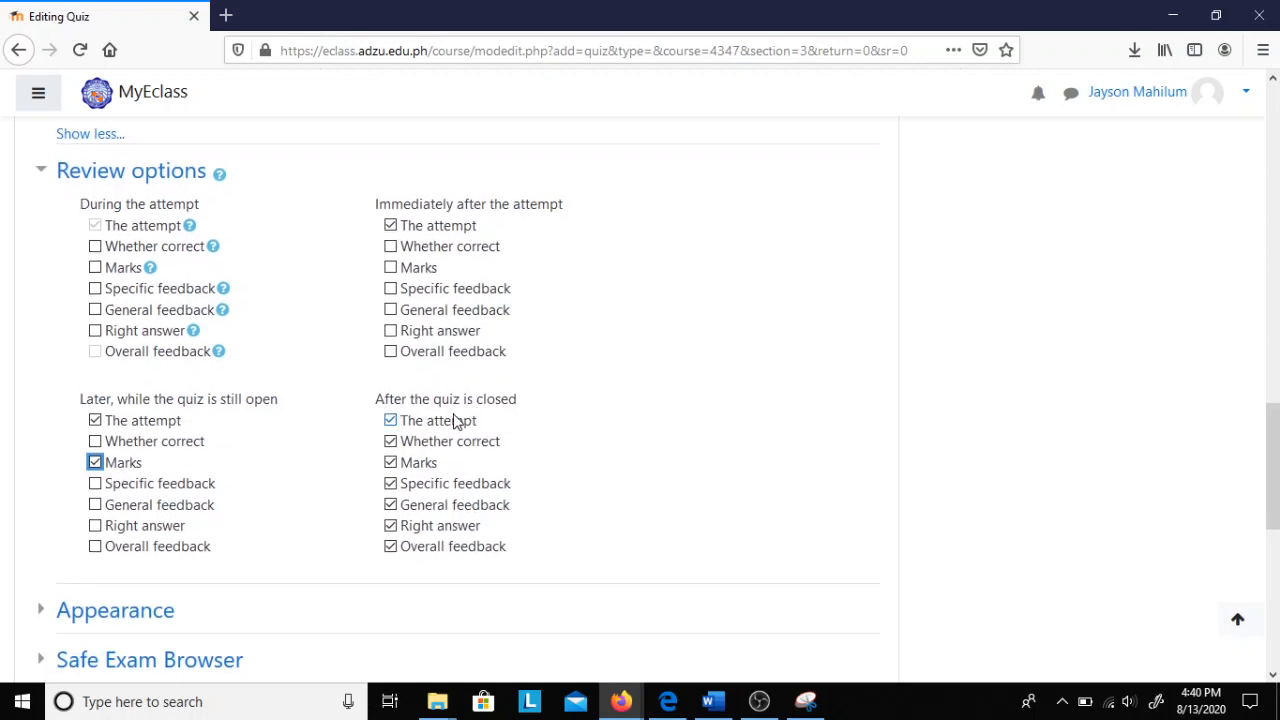
{"action": "scroll", "coordinate": [326, 460], "scroll_direction": "up", "scroll_amount": 2}
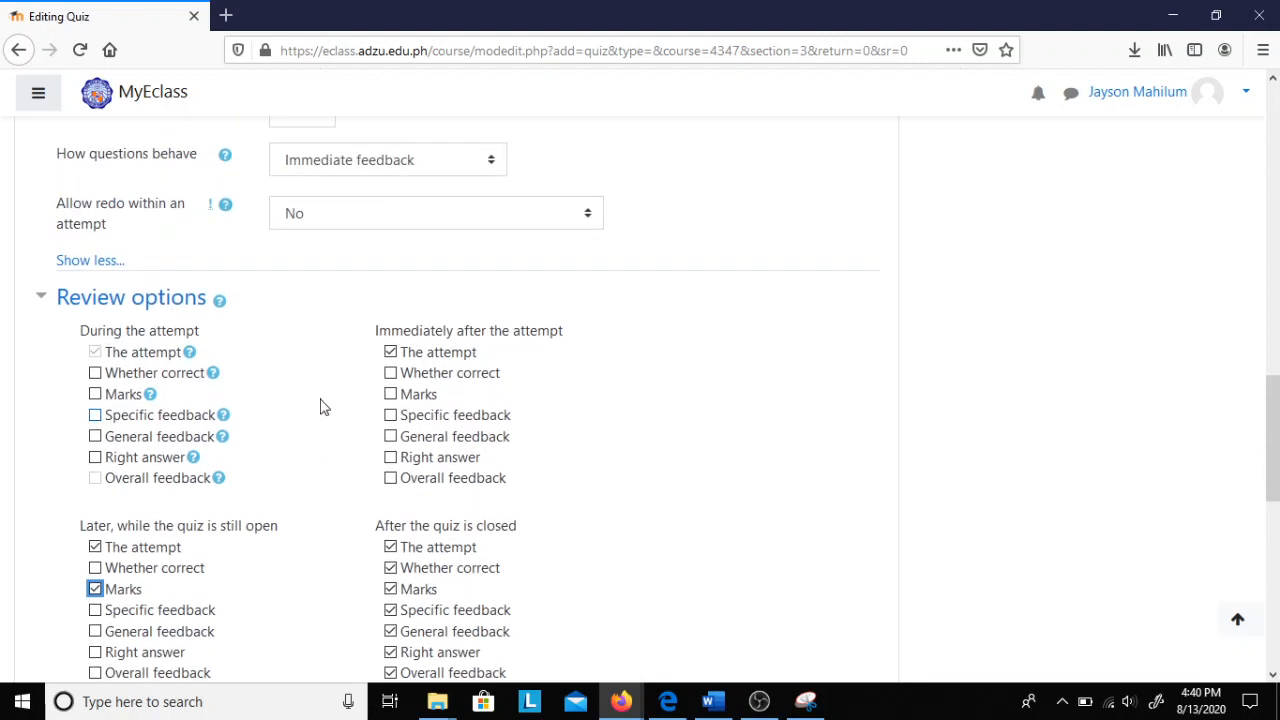
{"action": "scroll", "coordinate": [320, 406], "scroll_direction": "down", "scroll_amount": 5}
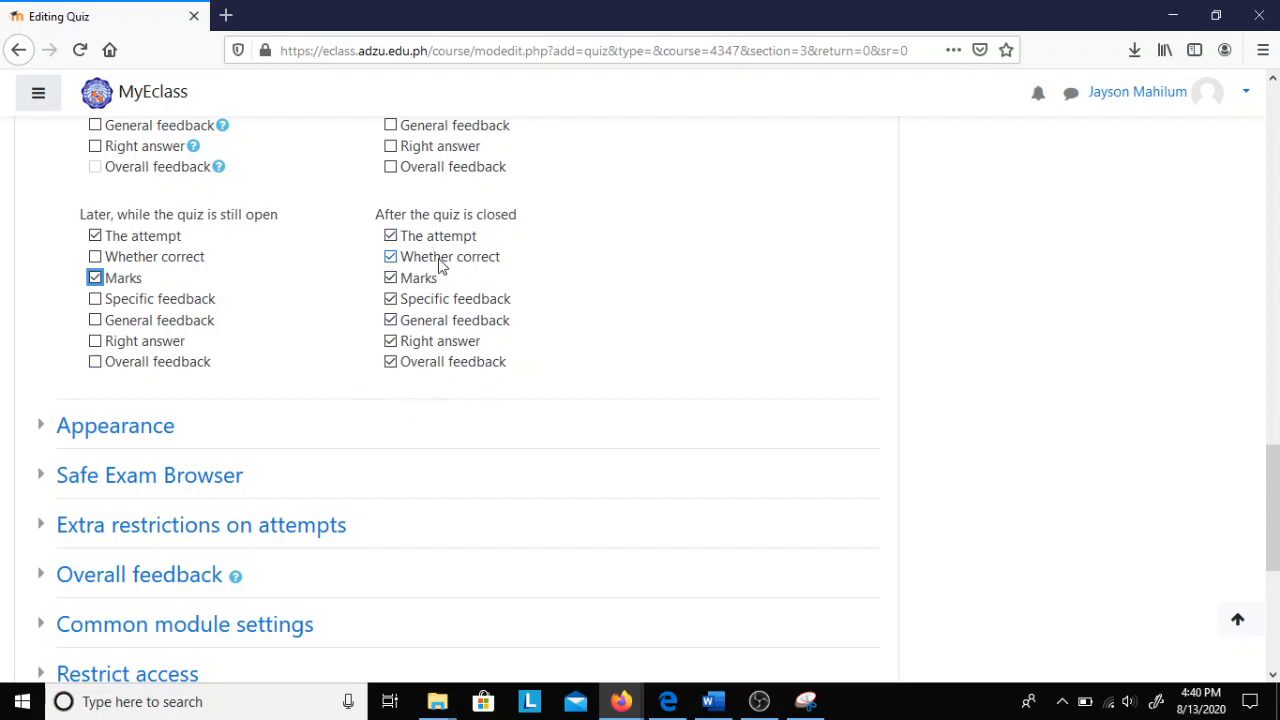
{"action": "left_click", "coordinate": [41, 430]}
{"action": "scroll", "coordinate": [156, 405], "scroll_direction": "down", "scroll_amount": 3}
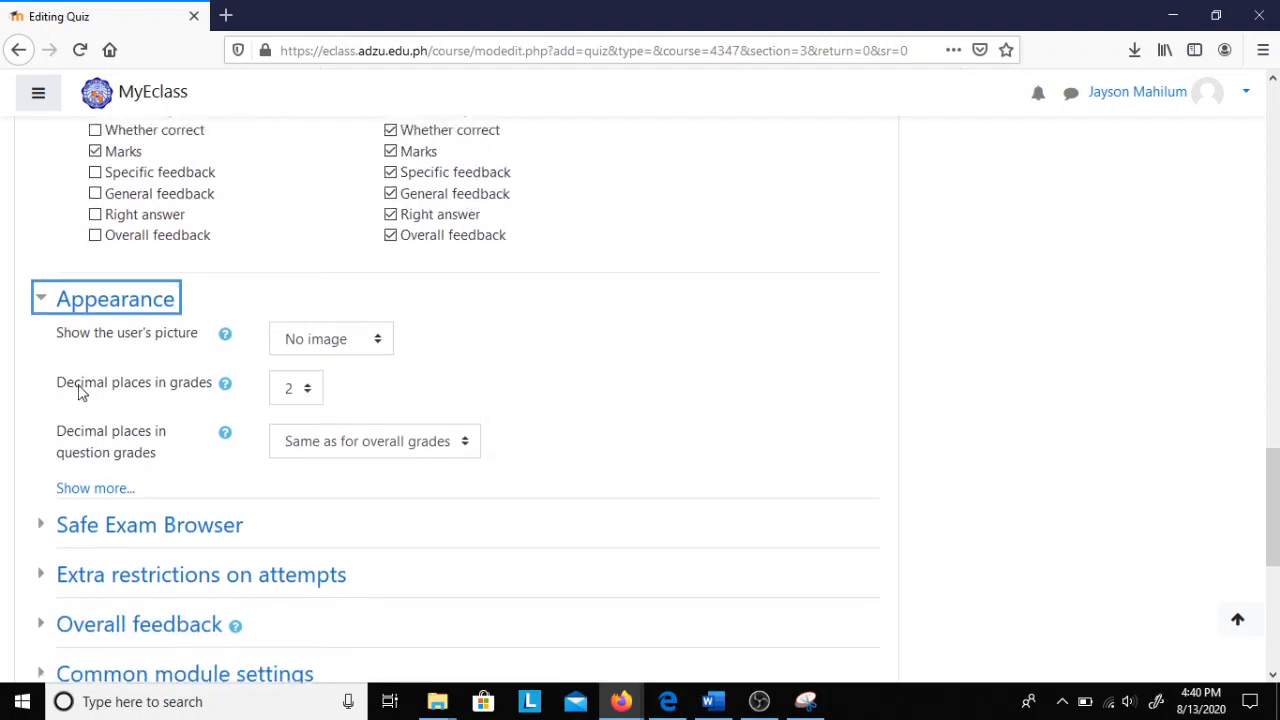
{"action": "scroll", "coordinate": [149, 417], "scroll_direction": "down", "scroll_amount": 2}
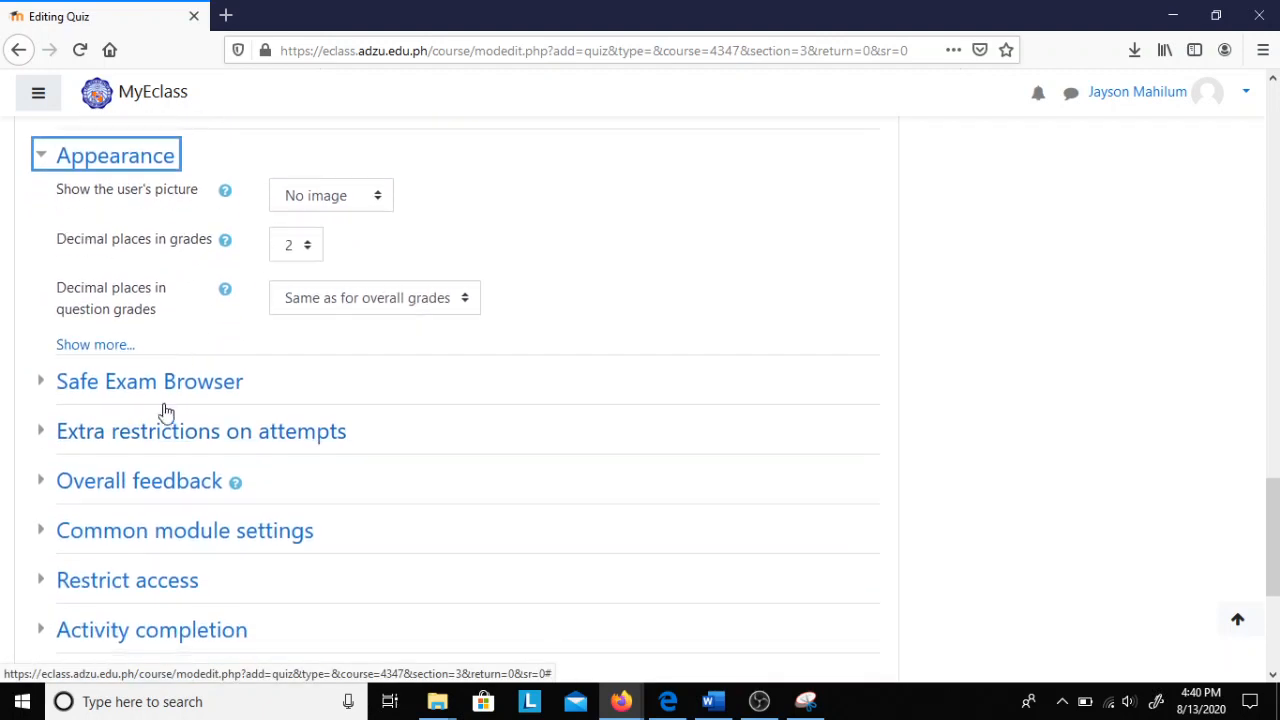
{"action": "scroll", "coordinate": [300, 425], "scroll_direction": "down", "scroll_amount": 3}
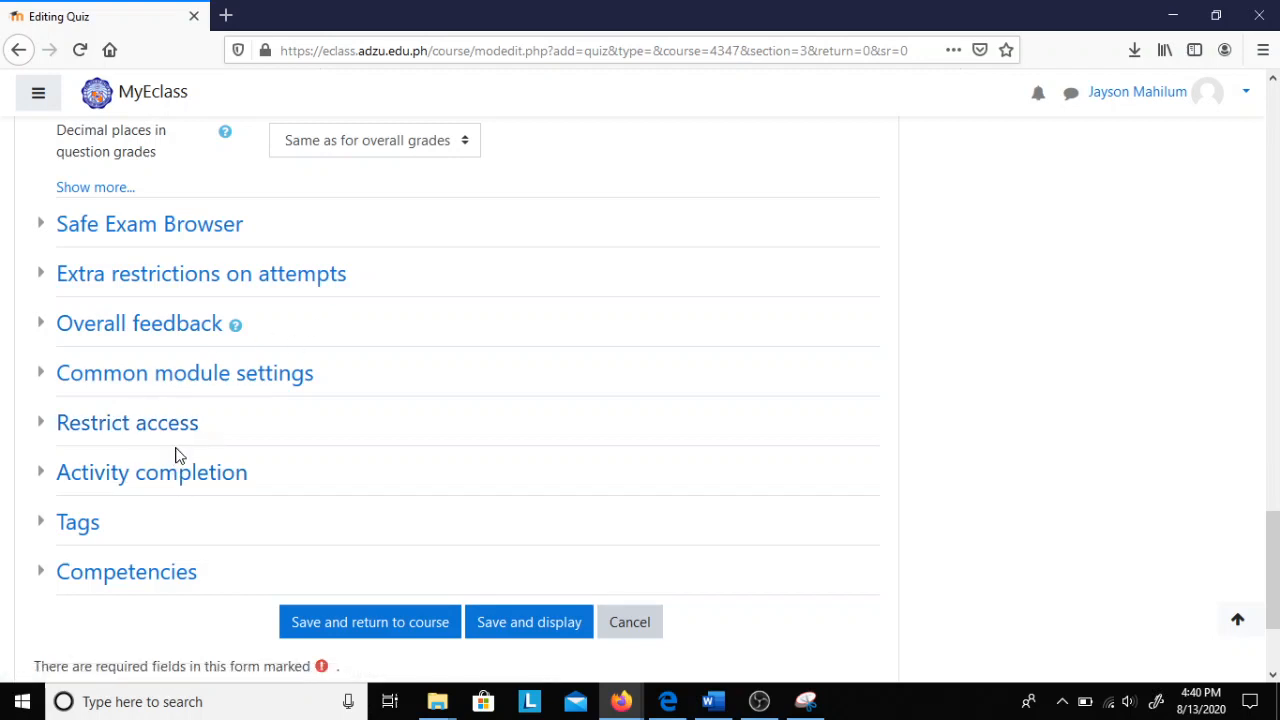
Add a Group restriction under Restrict access, view the available groups without choosing one, and remove the restriction
{"action": "left_click", "coordinate": [150, 430]}
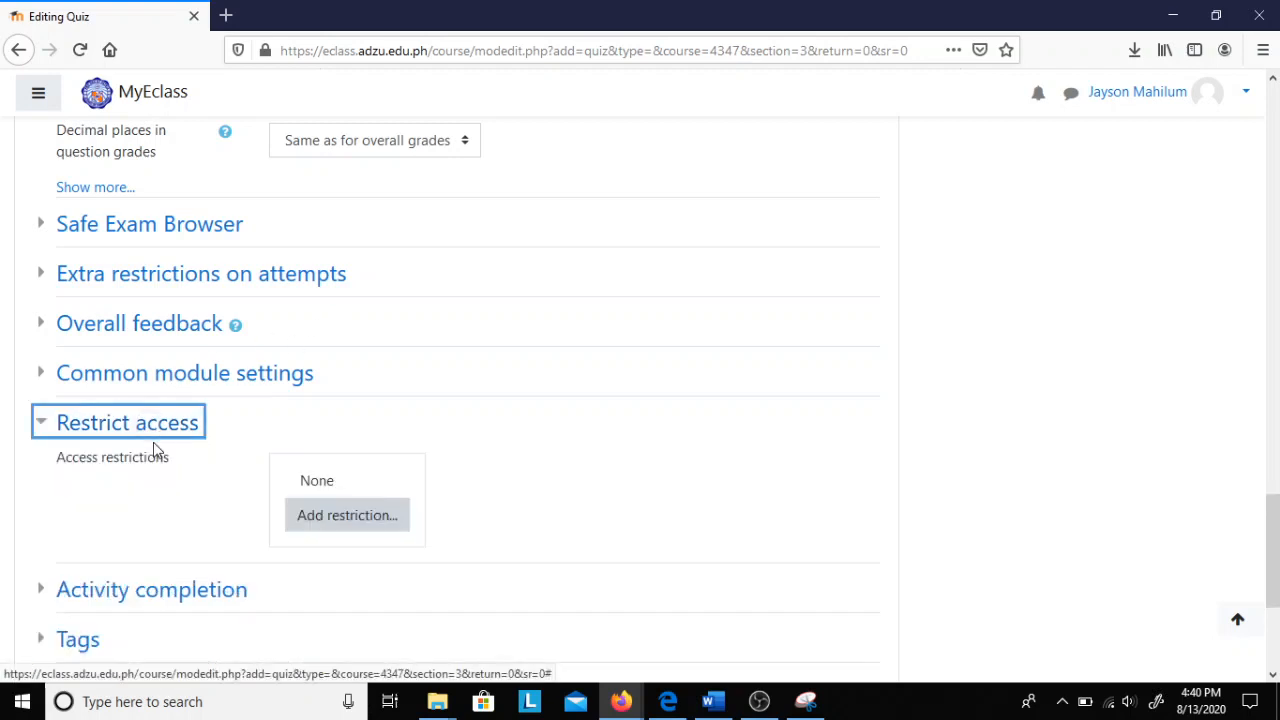
{"action": "left_click", "coordinate": [370, 526]}
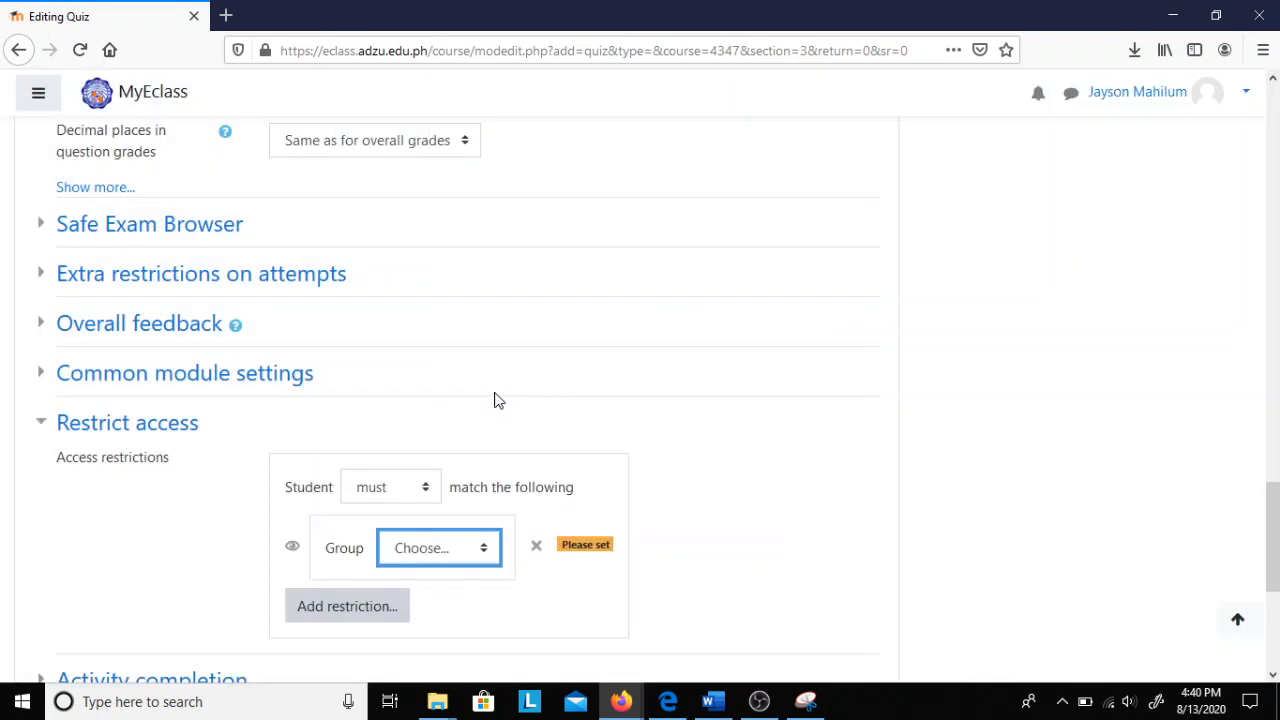
{"action": "left_click", "coordinate": [489, 400]}
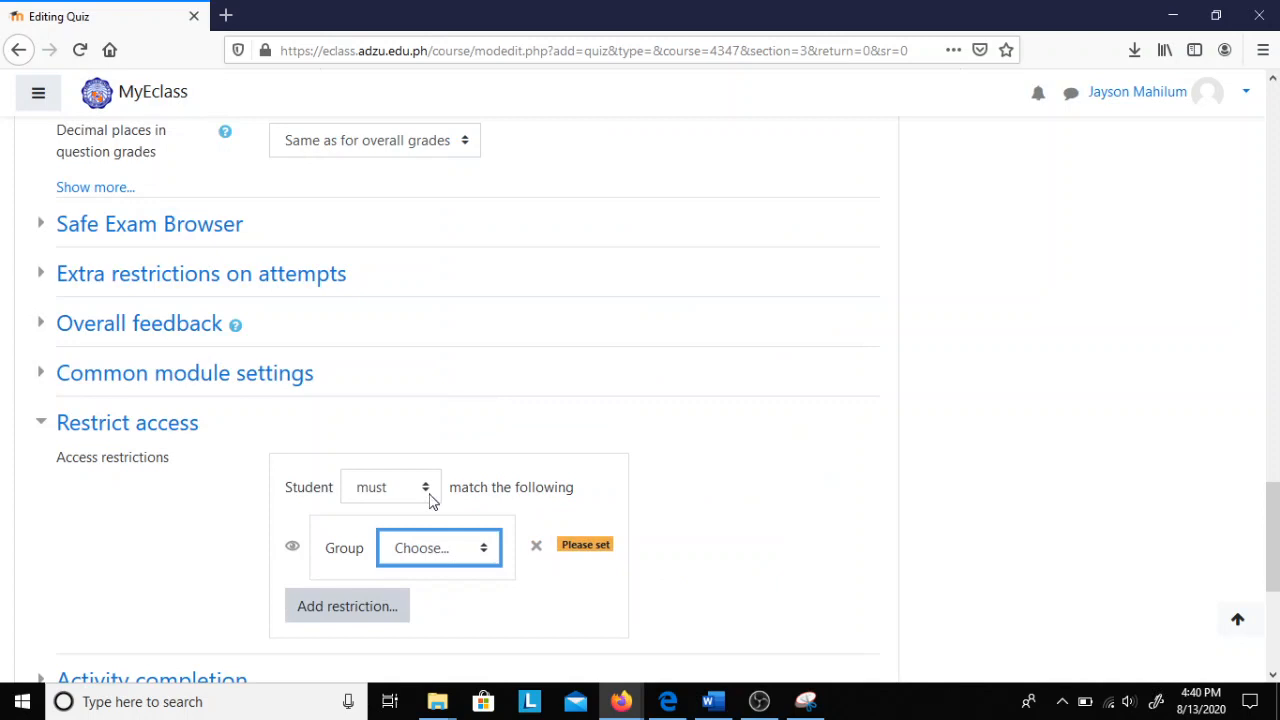
{"action": "left_click", "coordinate": [486, 550]}
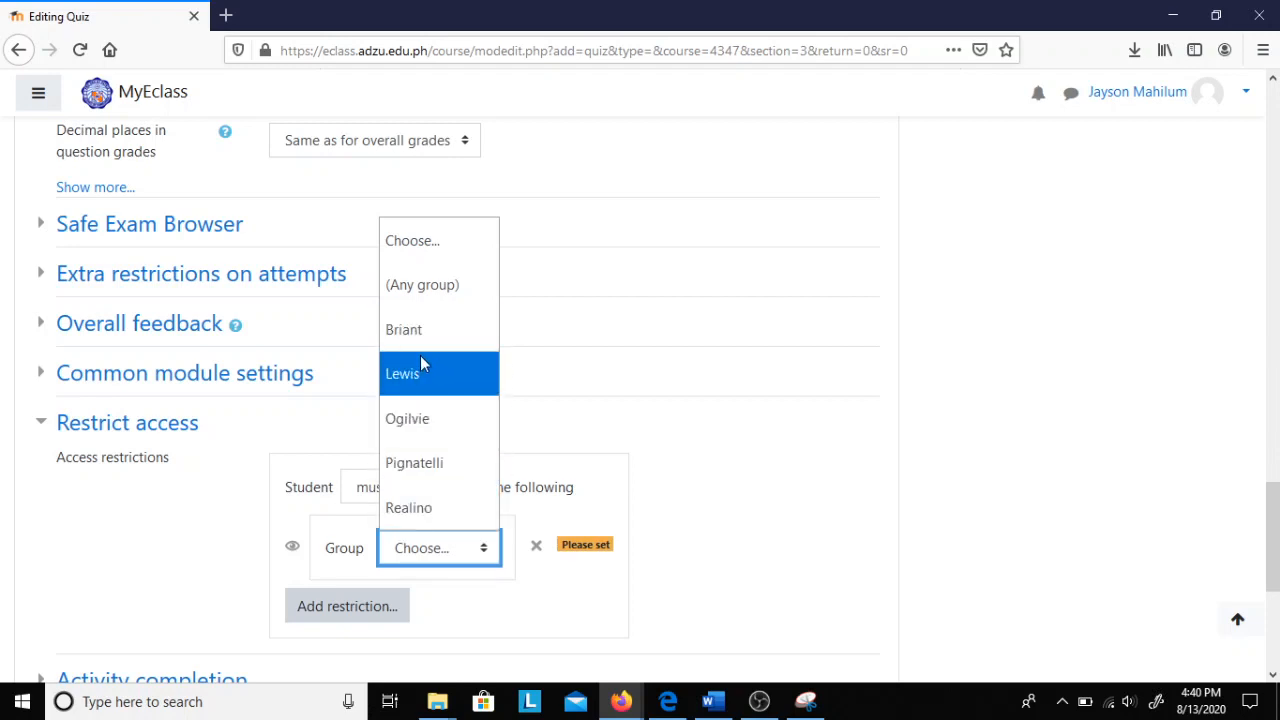
{"action": "left_click", "coordinate": [730, 483]}
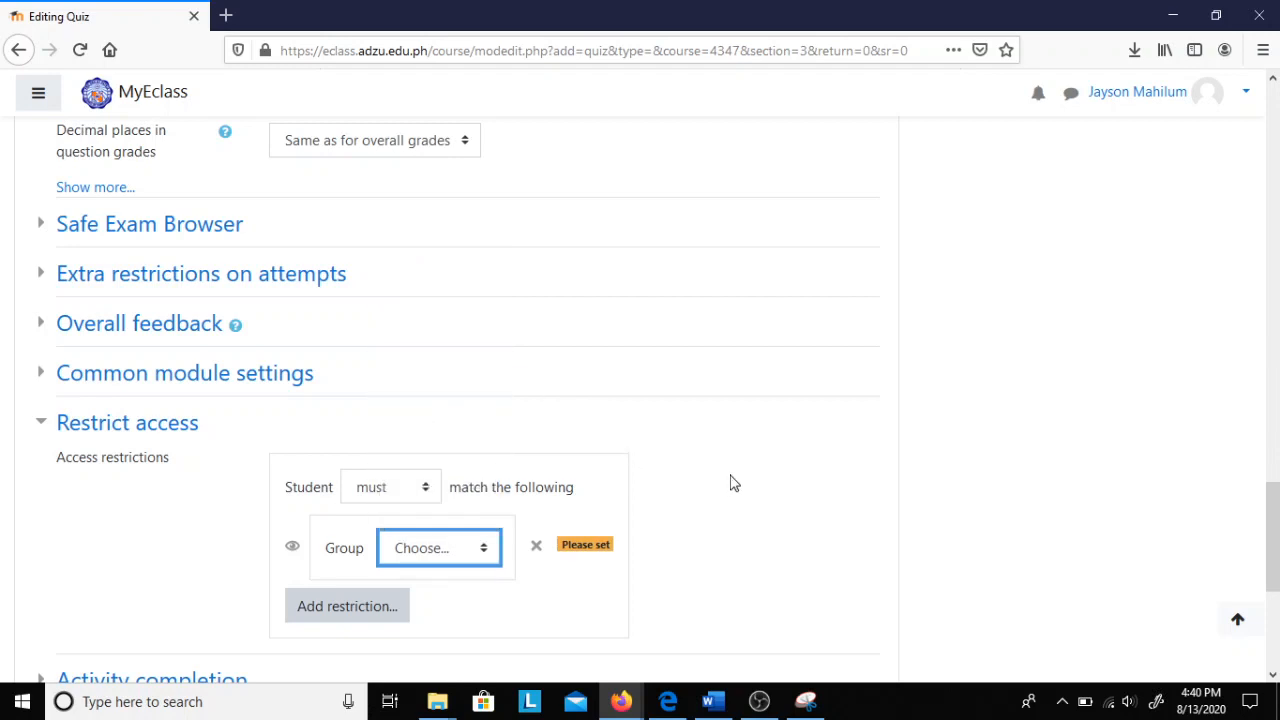
{"action": "left_click", "coordinate": [731, 482]}
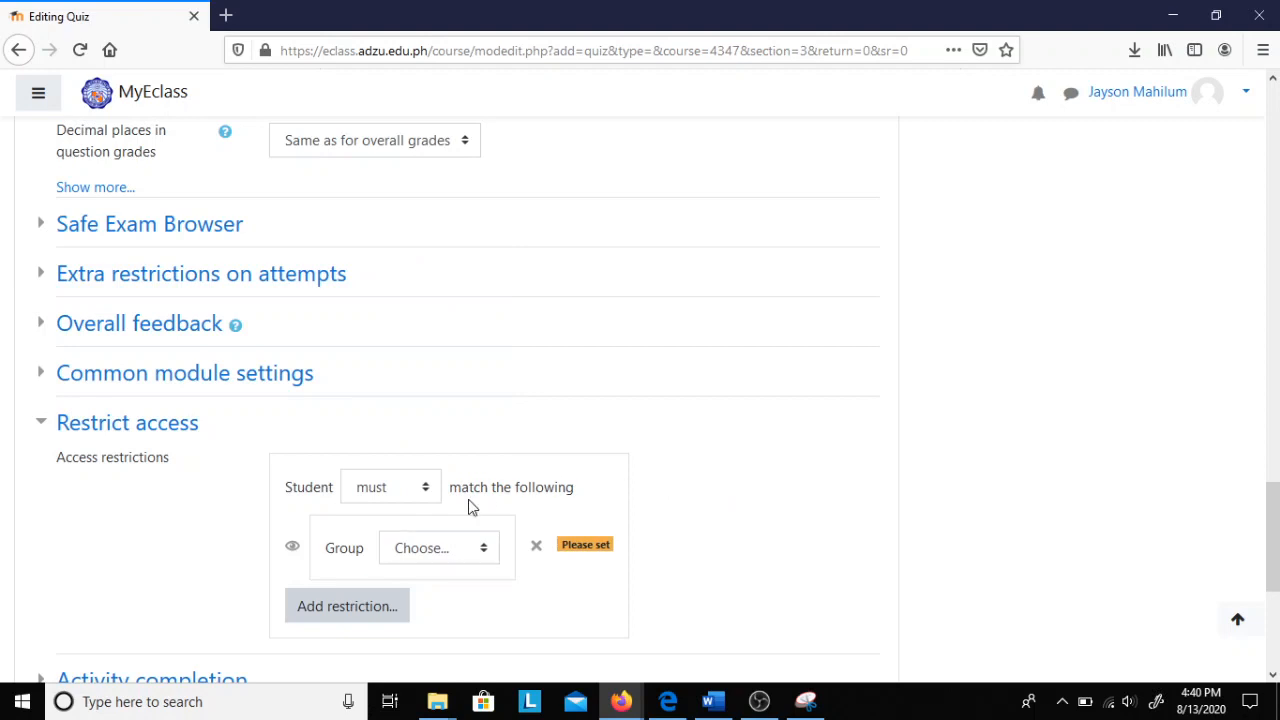
{"action": "left_click", "coordinate": [536, 546]}
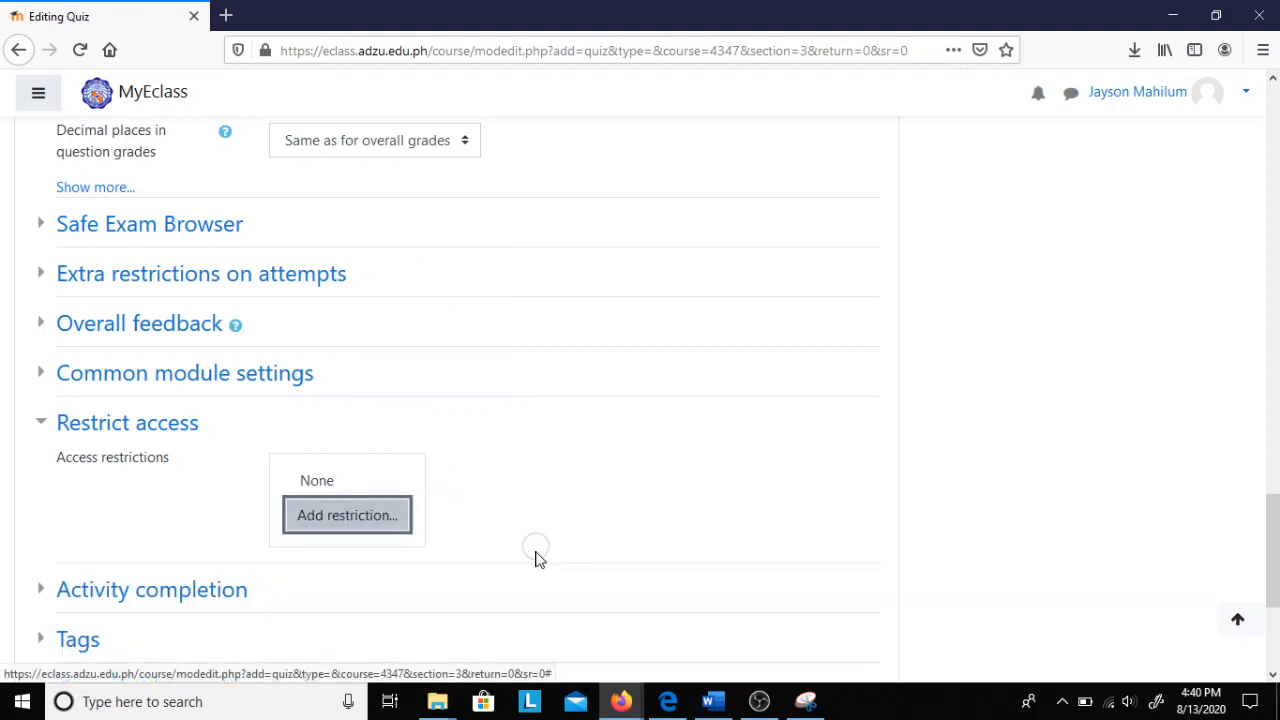
{"action": "left_click", "coordinate": [50, 430]}
Expand the Activity completion settings and enable the Expect completed on date, checking its calendar without picking another day
{"action": "scroll", "coordinate": [271, 486], "scroll_direction": "down", "scroll_amount": 1}
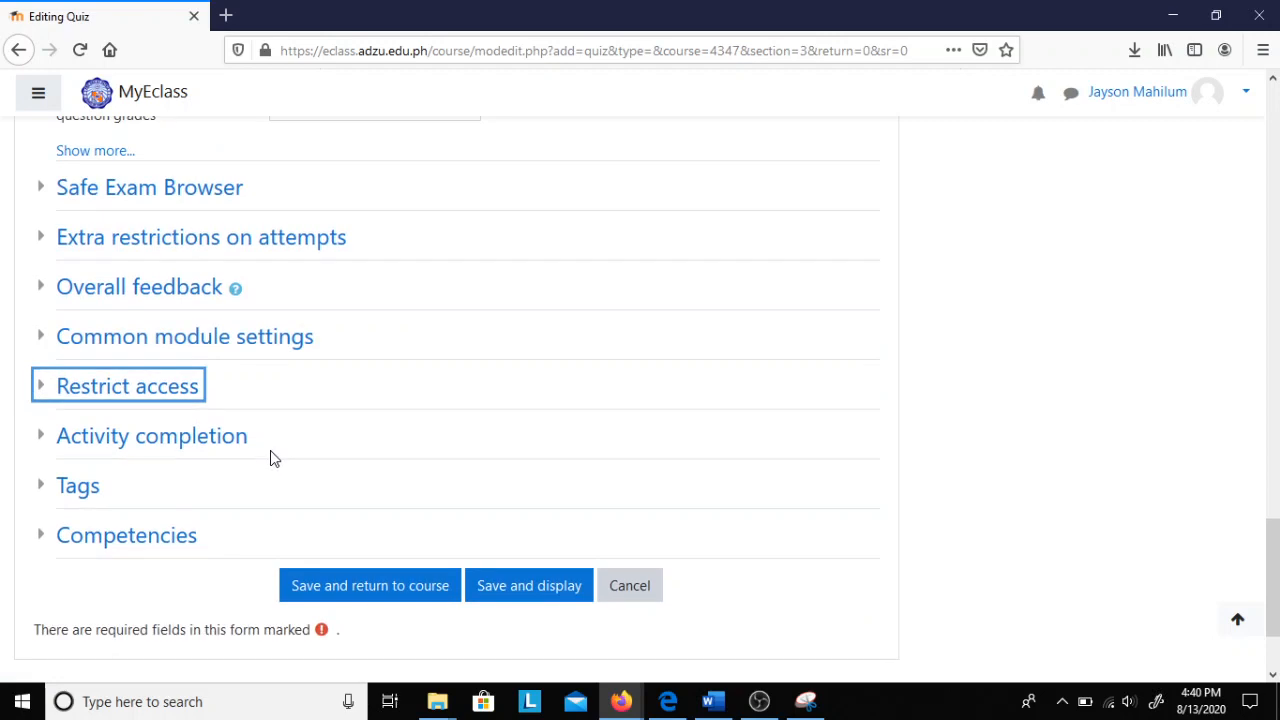
{"action": "left_click", "coordinate": [188, 446]}
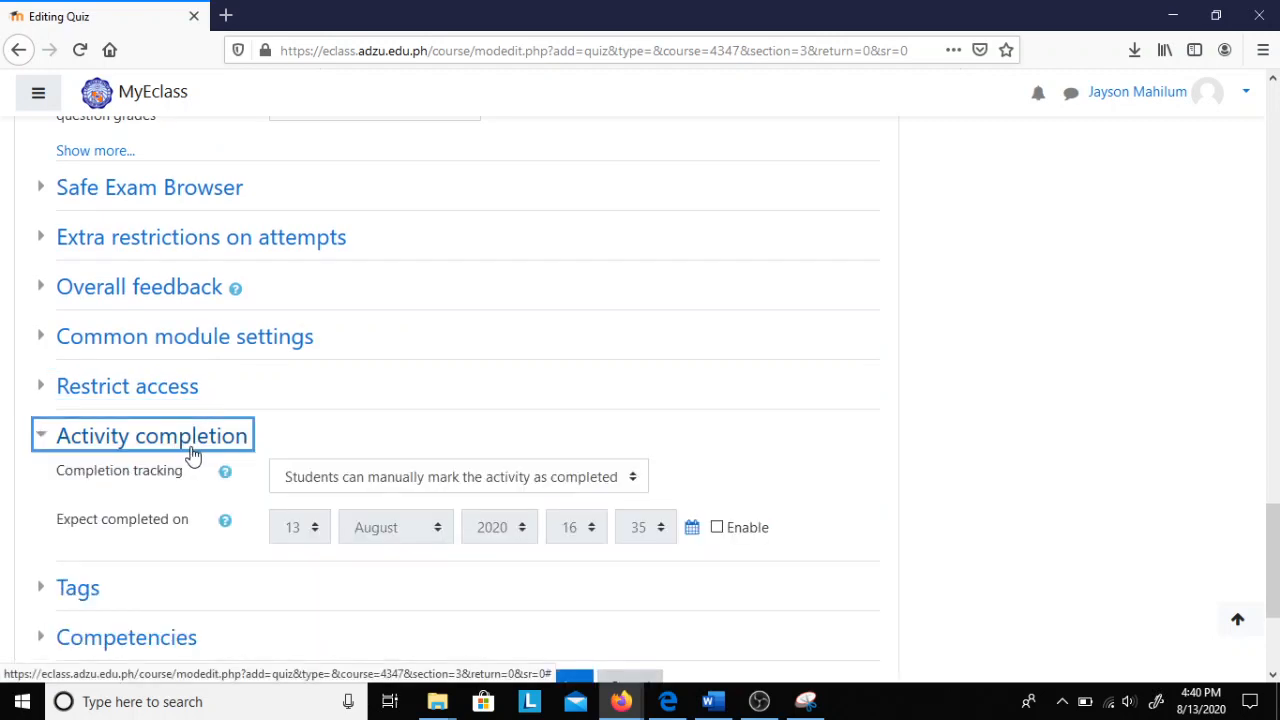
{"action": "left_click", "coordinate": [716, 527]}
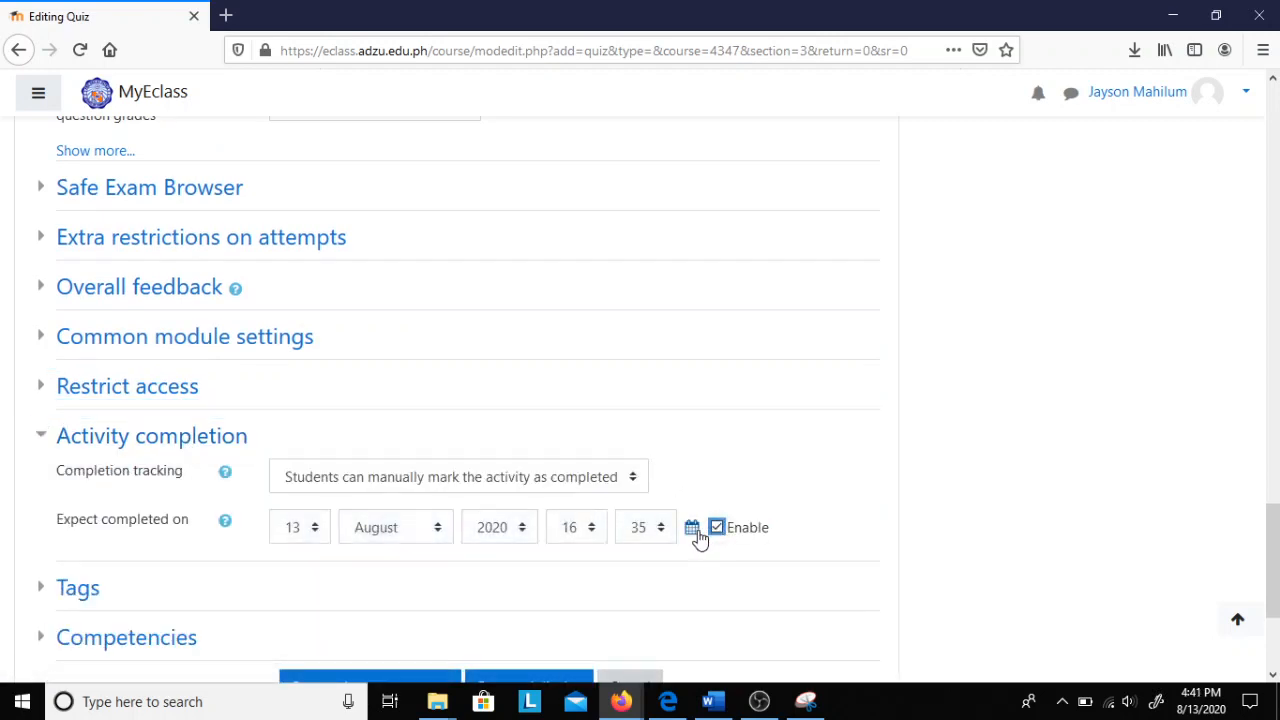
{"action": "left_click", "coordinate": [689, 537]}
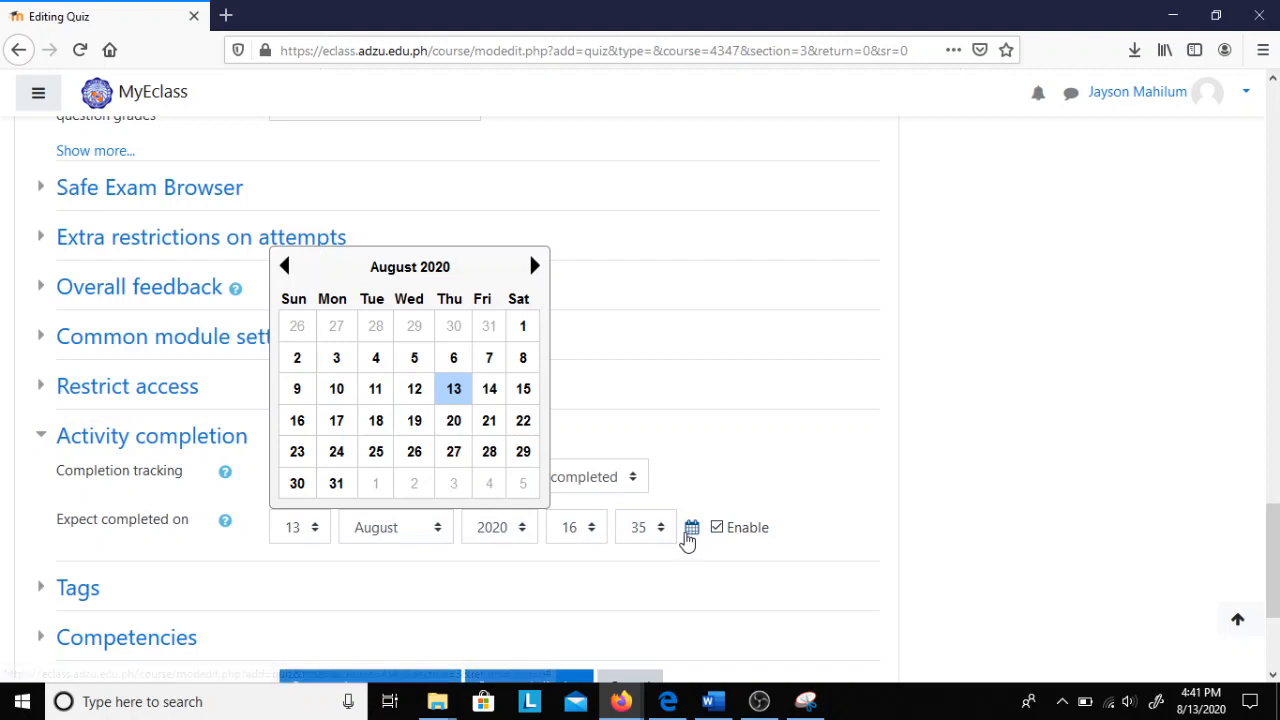
{"action": "left_click", "coordinate": [741, 460]}
{"action": "left_click", "coordinate": [691, 537]}
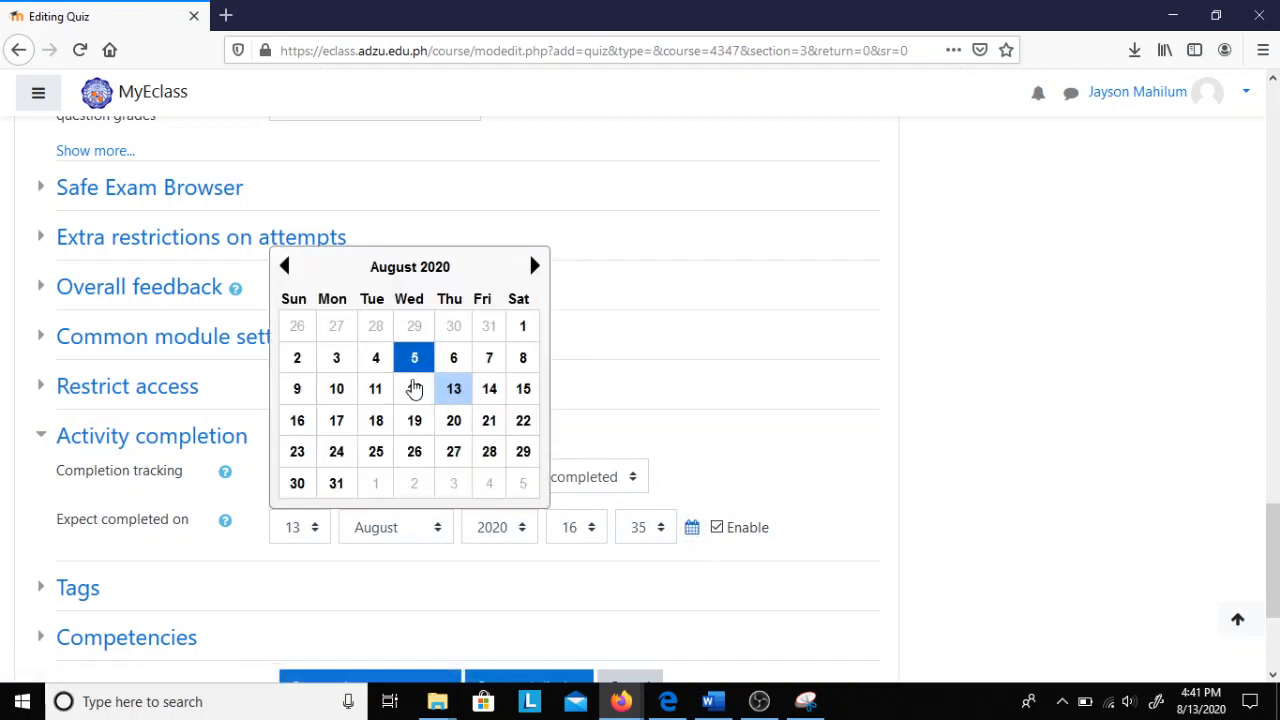
{"action": "left_click", "coordinate": [680, 381]}
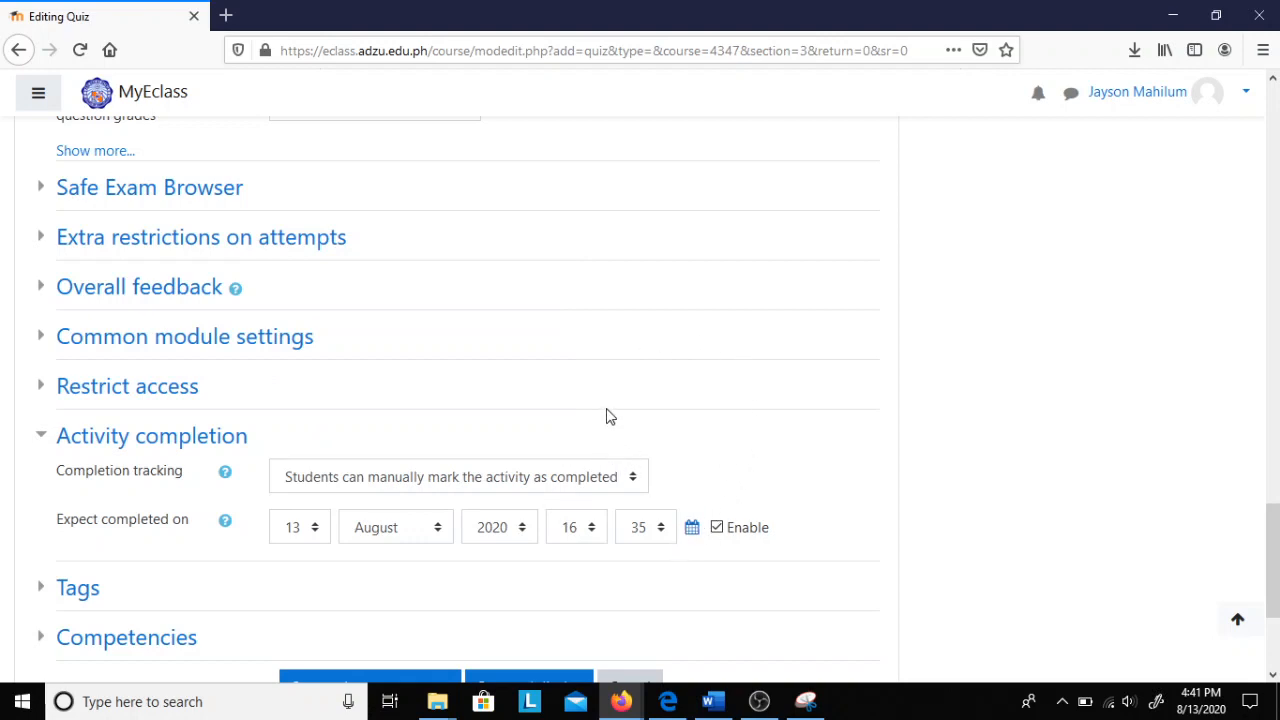
Set completion tracking to Show activity as complete when conditions are met and require students to receive a grade
{"action": "left_click", "coordinate": [632, 483]}
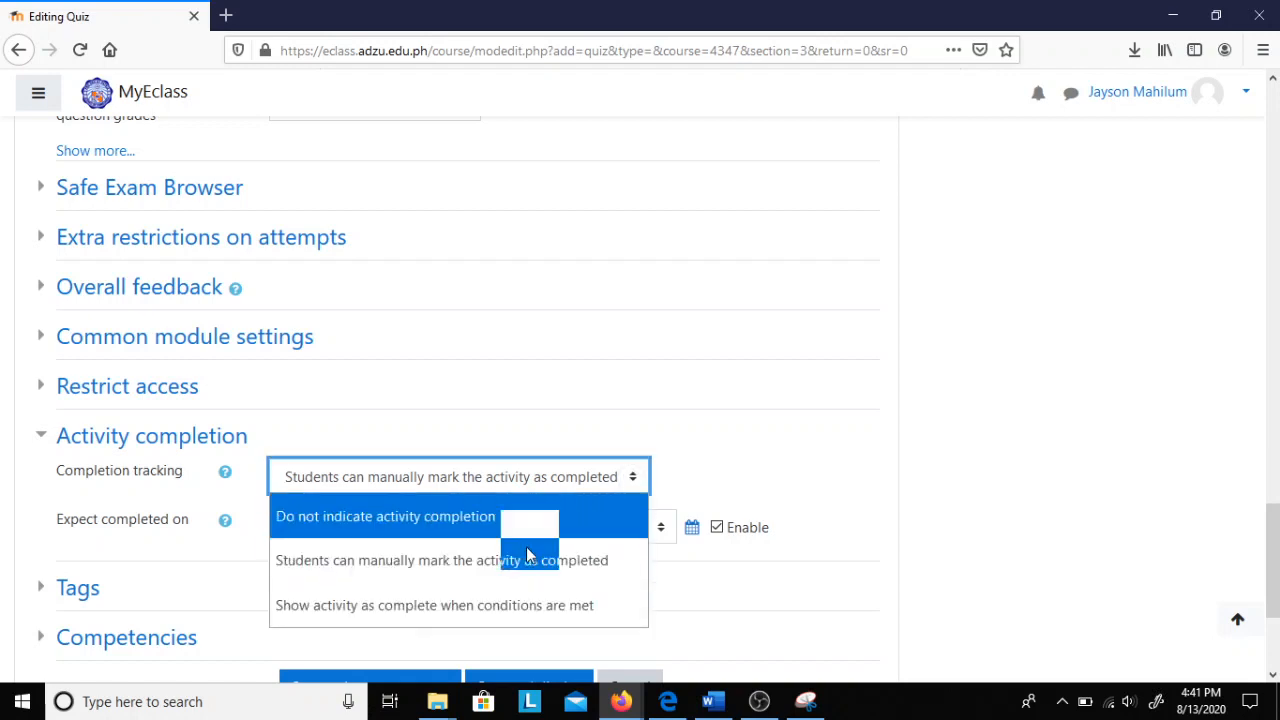
{"action": "left_click", "coordinate": [524, 600]}
{"action": "scroll", "coordinate": [700, 420], "scroll_direction": "down", "scroll_amount": 1}
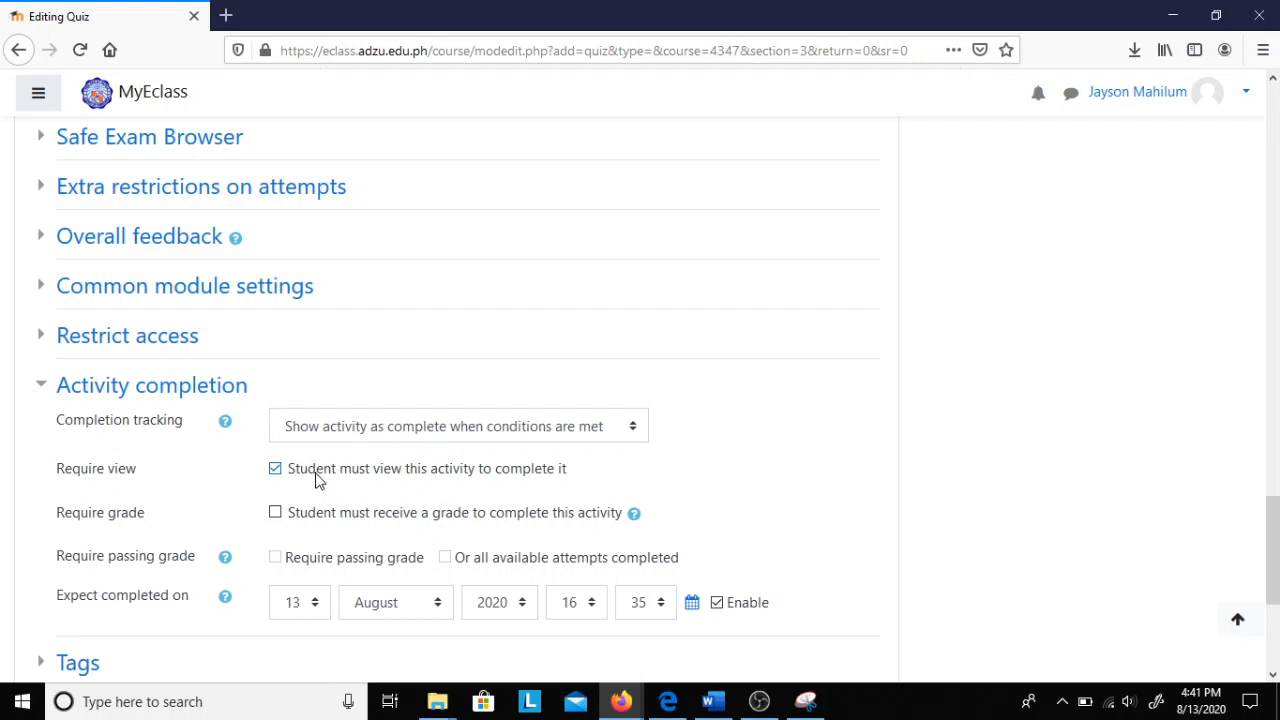
{"action": "scroll", "coordinate": [520, 468], "scroll_direction": "down", "scroll_amount": 1}
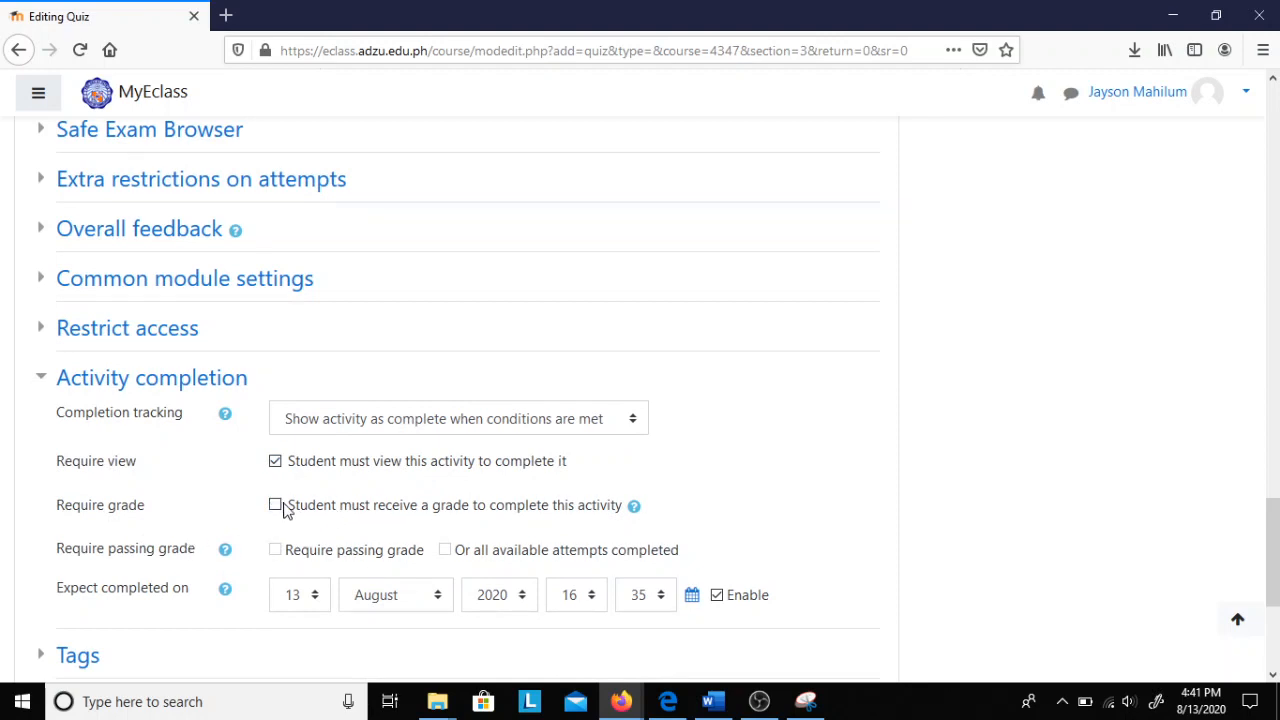
{"action": "left_click", "coordinate": [277, 507]}
{"action": "scroll", "coordinate": [785, 470], "scroll_direction": "down", "scroll_amount": 2}
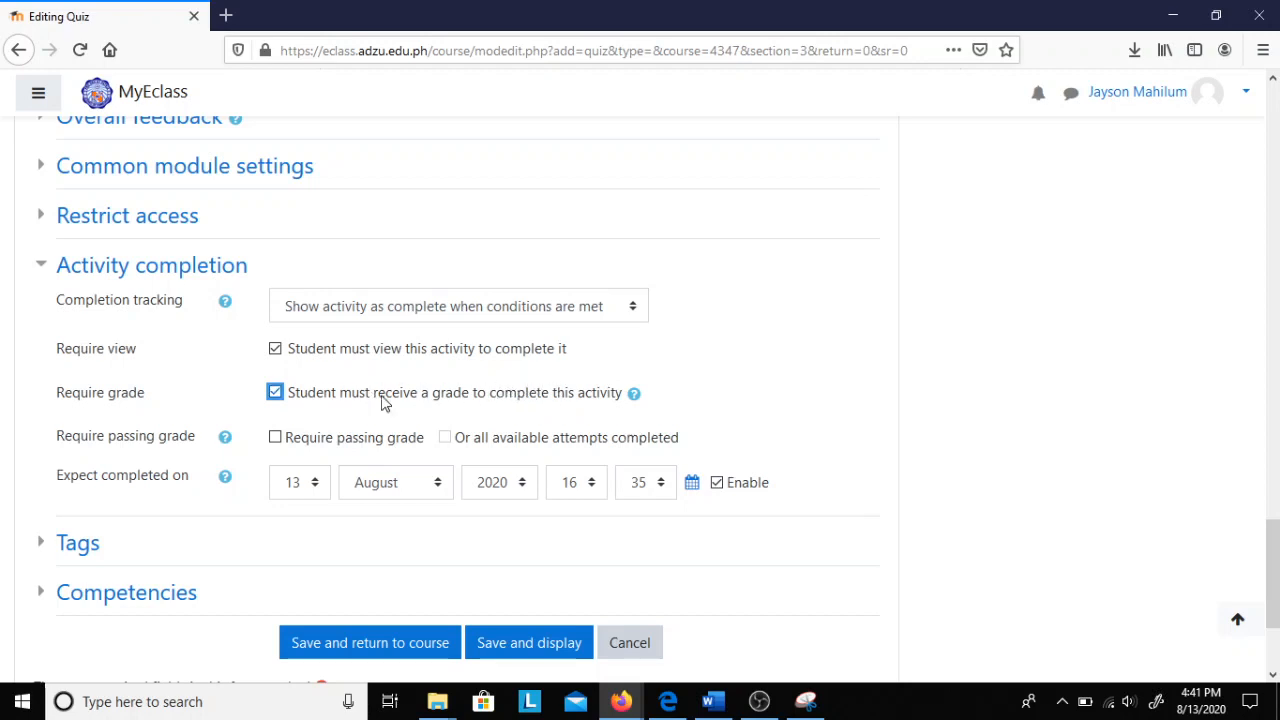
{"action": "scroll", "coordinate": [780, 382], "scroll_direction": "down", "scroll_amount": 1}
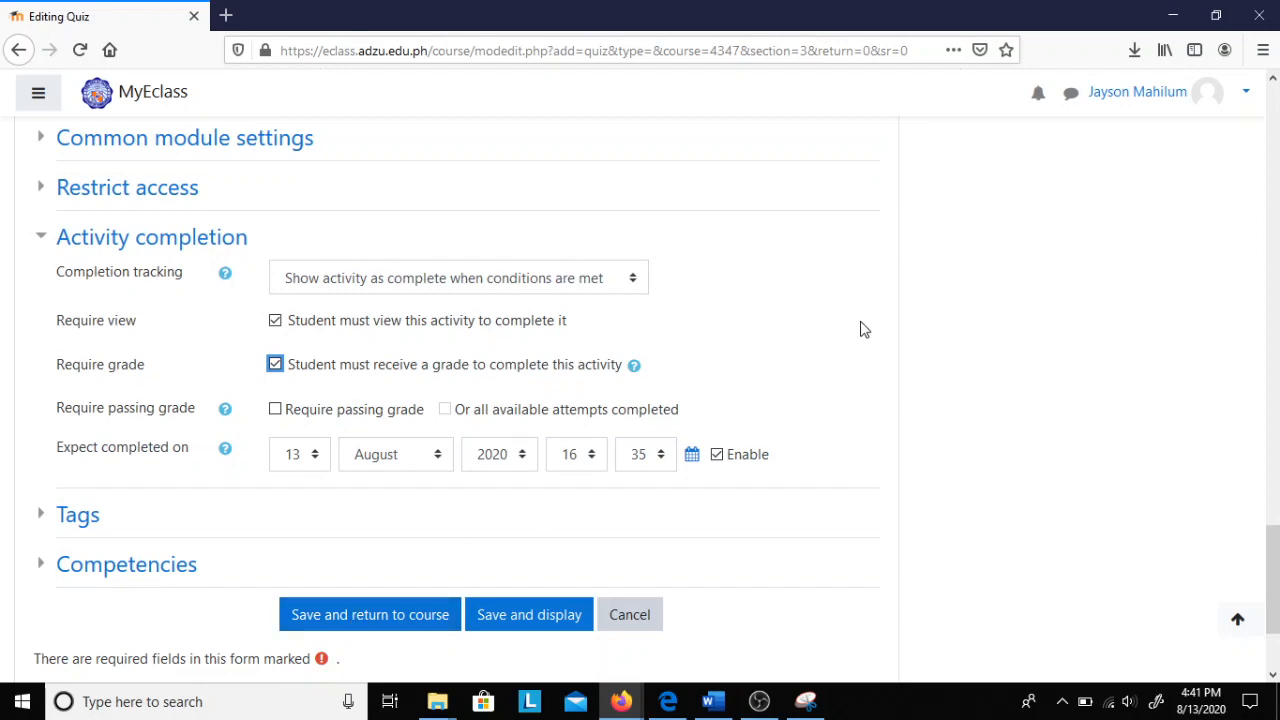
Set the hour of the quiz's closing time to 17 in the Timing settings
{"action": "scroll", "coordinate": [863, 329], "scroll_direction": "up", "scroll_amount": 15}
{"action": "scroll", "coordinate": [755, 418], "scroll_direction": "up", "scroll_amount": 8}
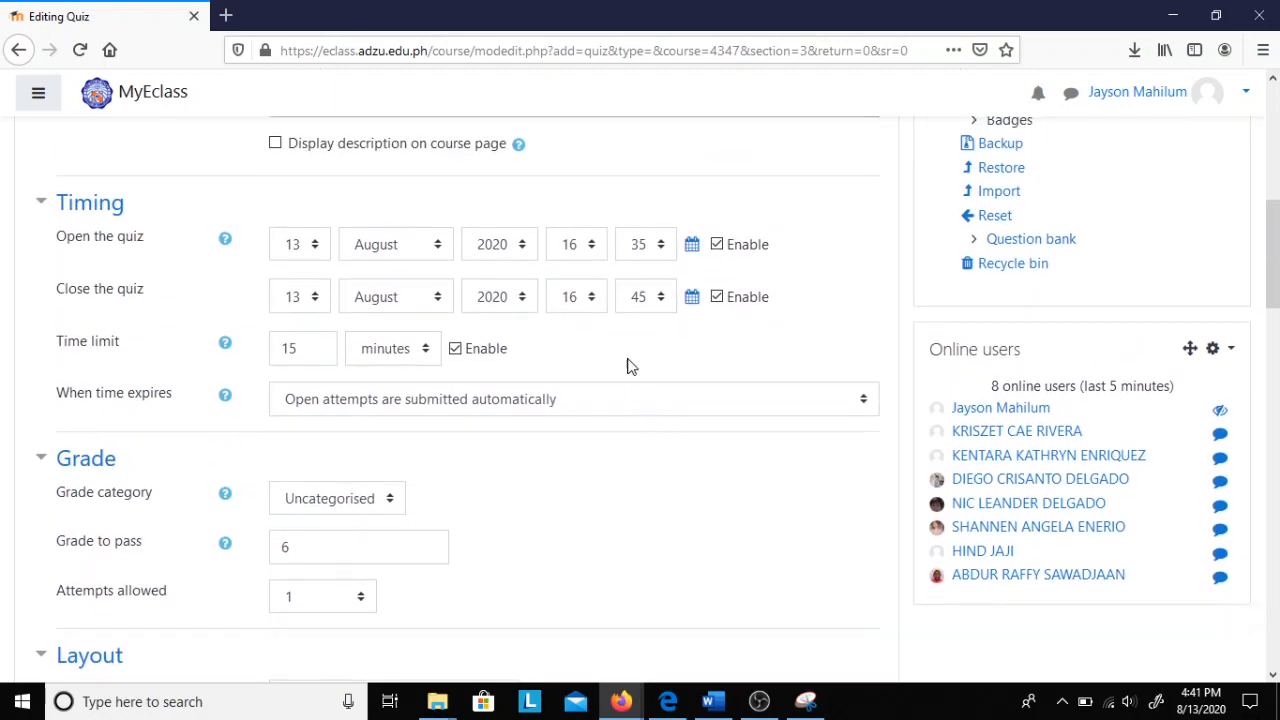
{"action": "left_click", "coordinate": [576, 303]}
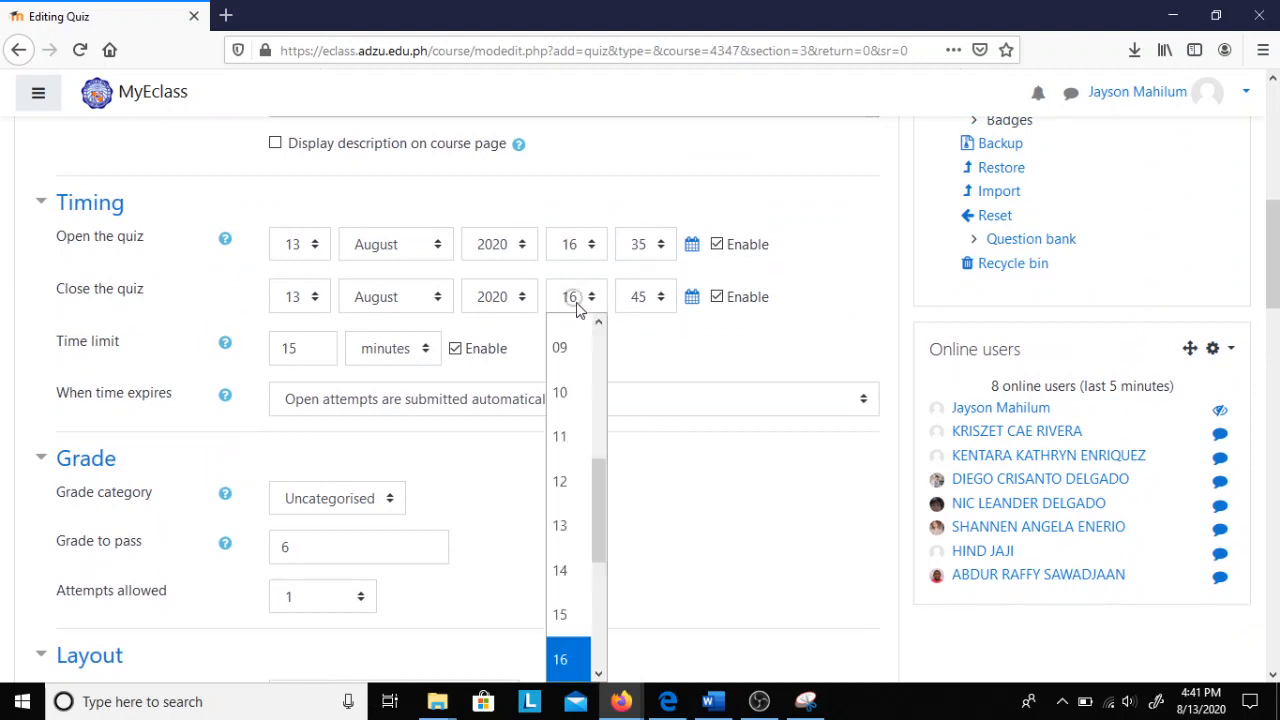
{"action": "key", "text": "1"}
{"action": "key", "text": "7"}
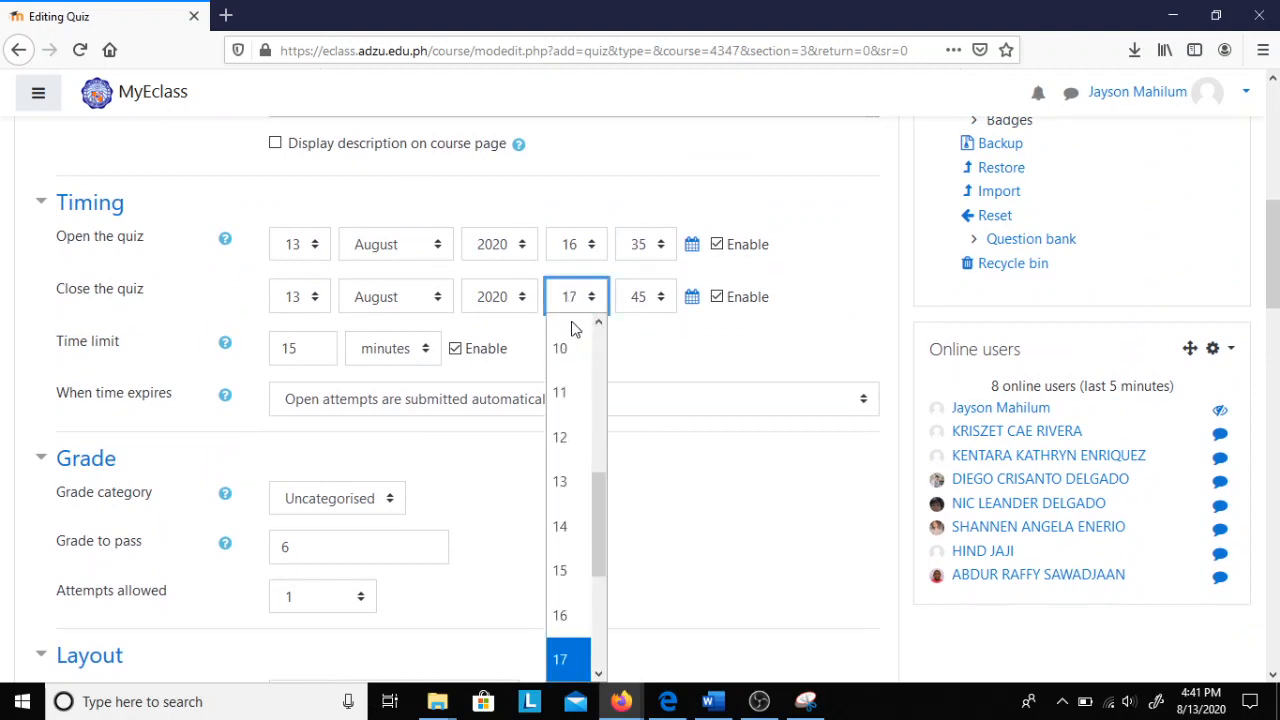
{"action": "left_click", "coordinate": [702, 377]}
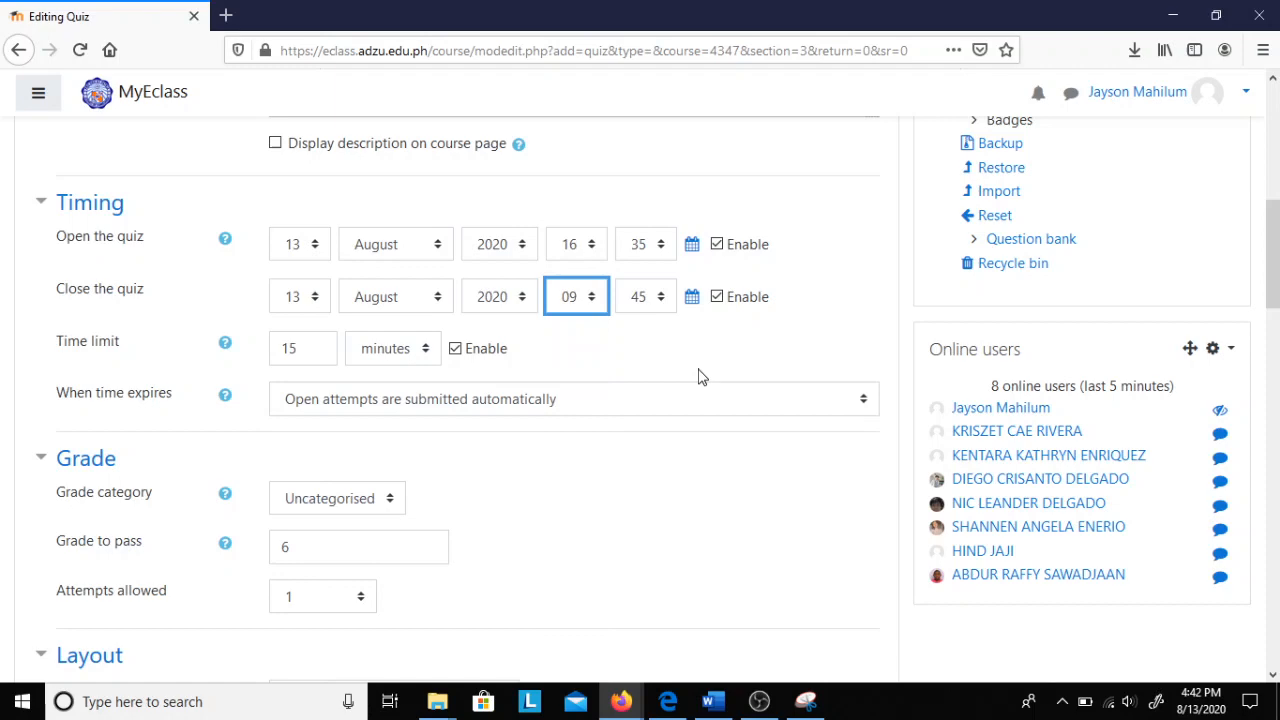
{"action": "left_click", "coordinate": [576, 303]}
{"action": "key", "text": "1"}
{"action": "key", "text": "7"}
{"action": "key", "text": "Return"}
{"action": "scroll", "coordinate": [650, 406], "scroll_direction": "down", "scroll_amount": 20}
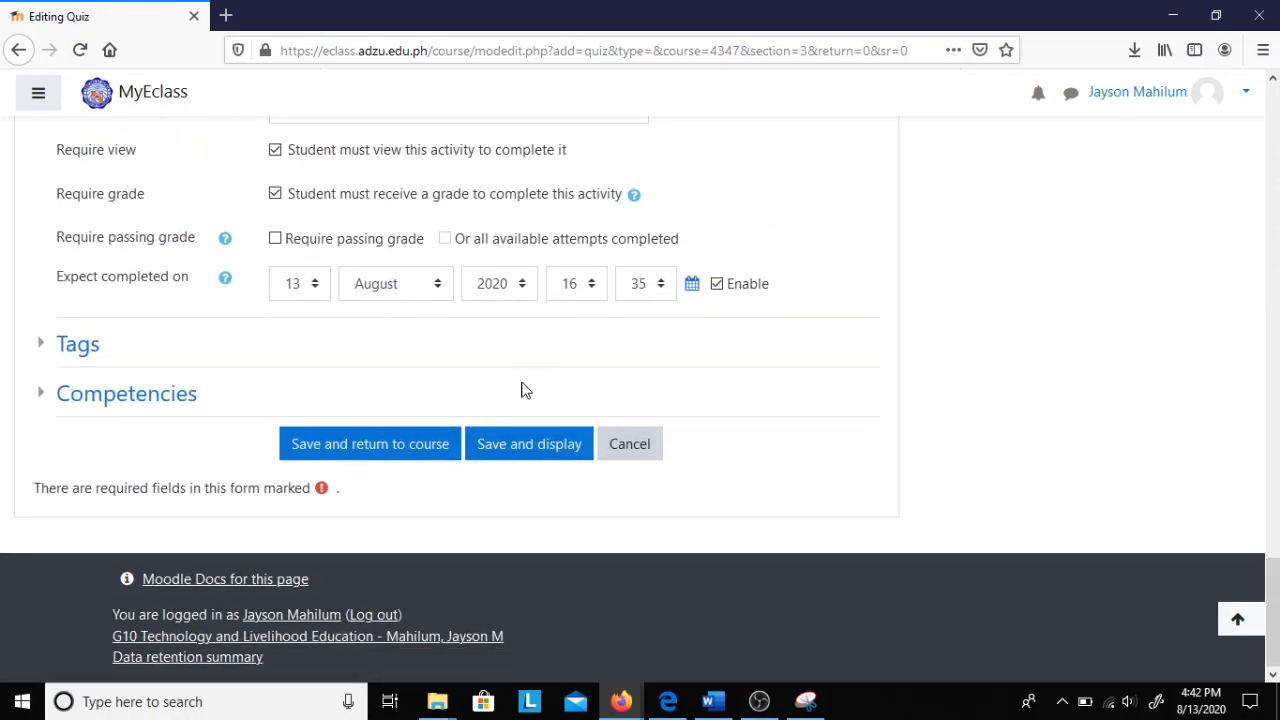
Review the quiz's name, description and Timing settings from the beginning of the form
{"action": "scroll", "coordinate": [519, 392], "scroll_direction": "up", "scroll_amount": 20}
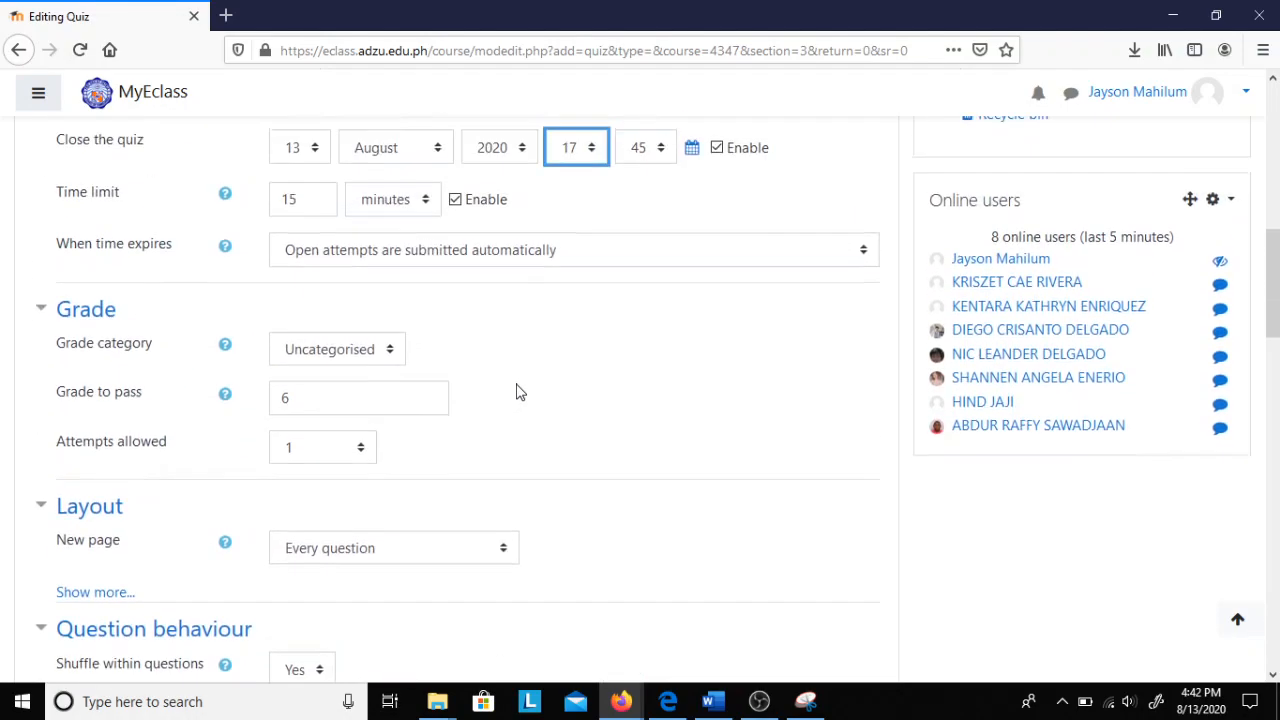
{"action": "scroll", "coordinate": [519, 392], "scroll_direction": "up", "scroll_amount": 5}
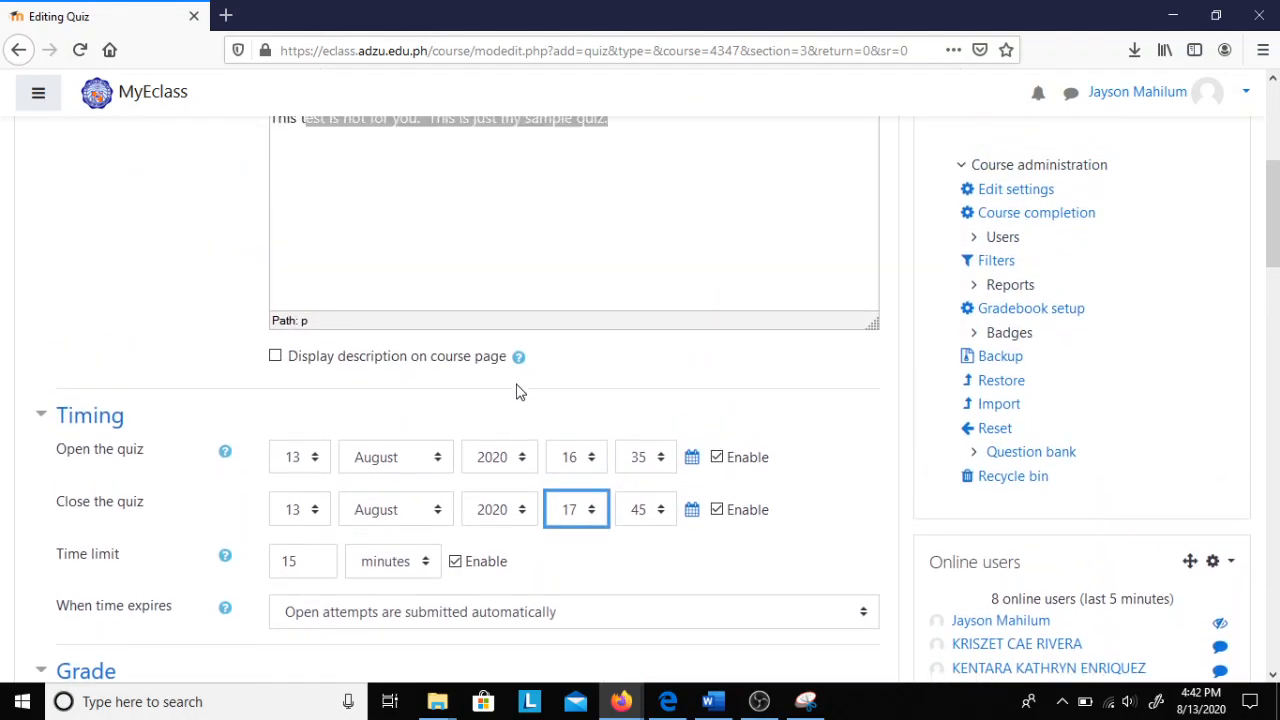
{"action": "left_click", "coordinate": [528, 297]}
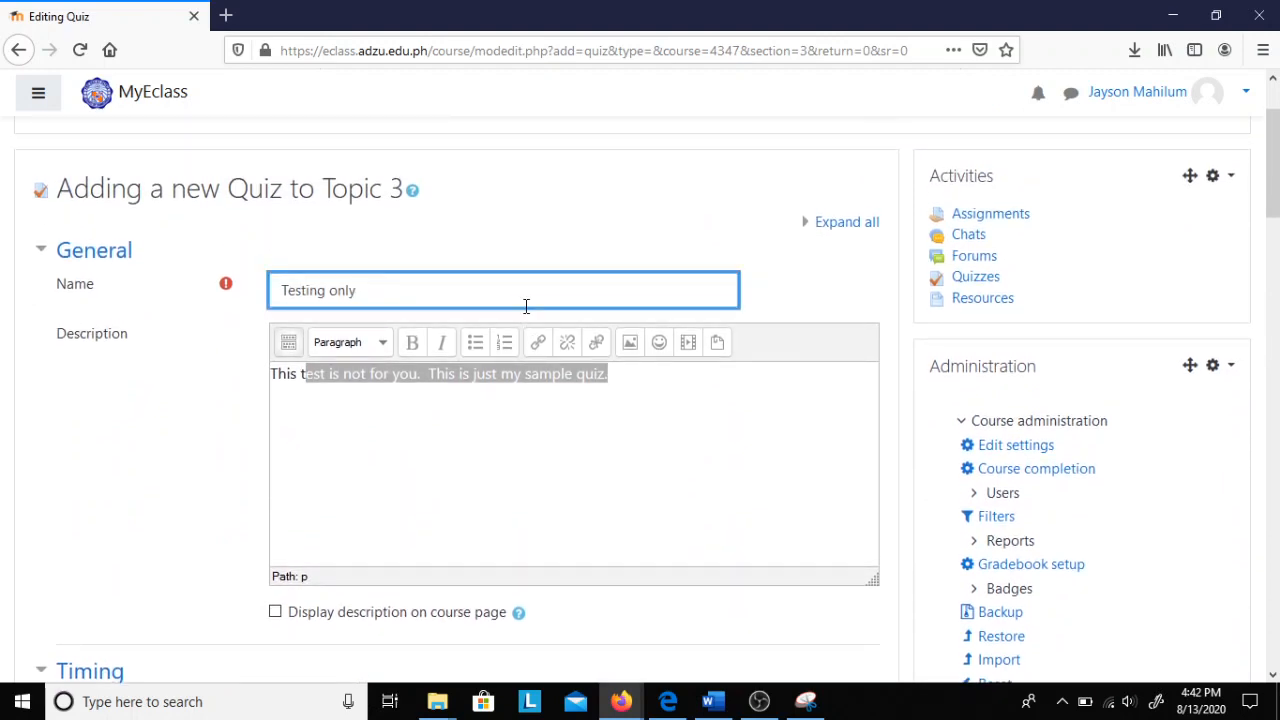
{"action": "scroll", "coordinate": [370, 276], "scroll_direction": "down", "scroll_amount": 1}
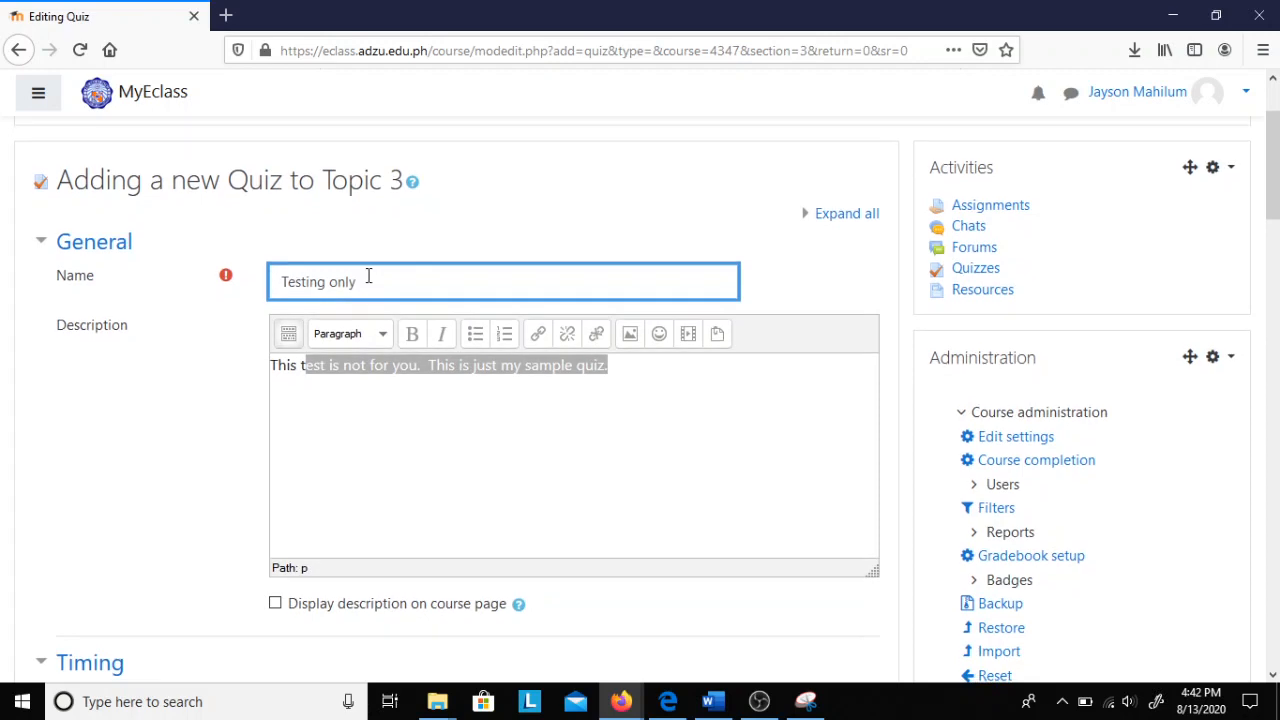
{"action": "left_click", "coordinate": [533, 418]}
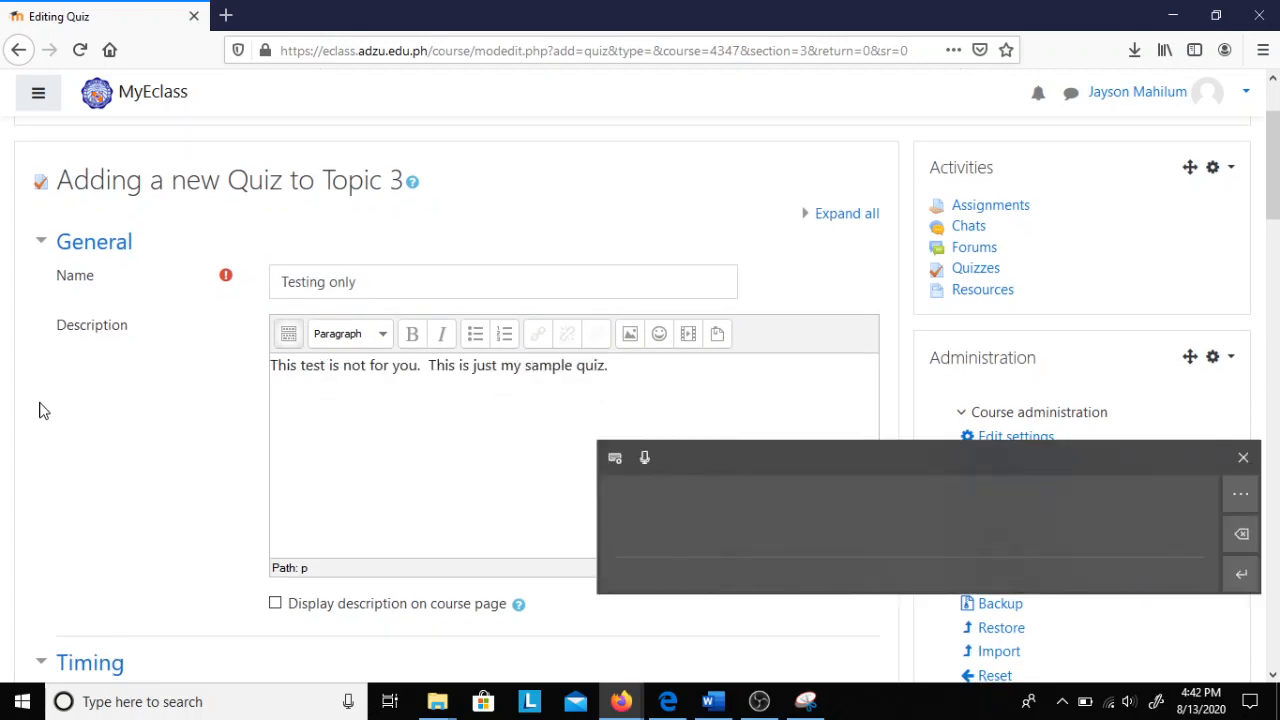
{"action": "left_click", "coordinate": [86, 443]}
{"action": "scroll", "coordinate": [134, 383], "scroll_direction": "down", "scroll_amount": 5}
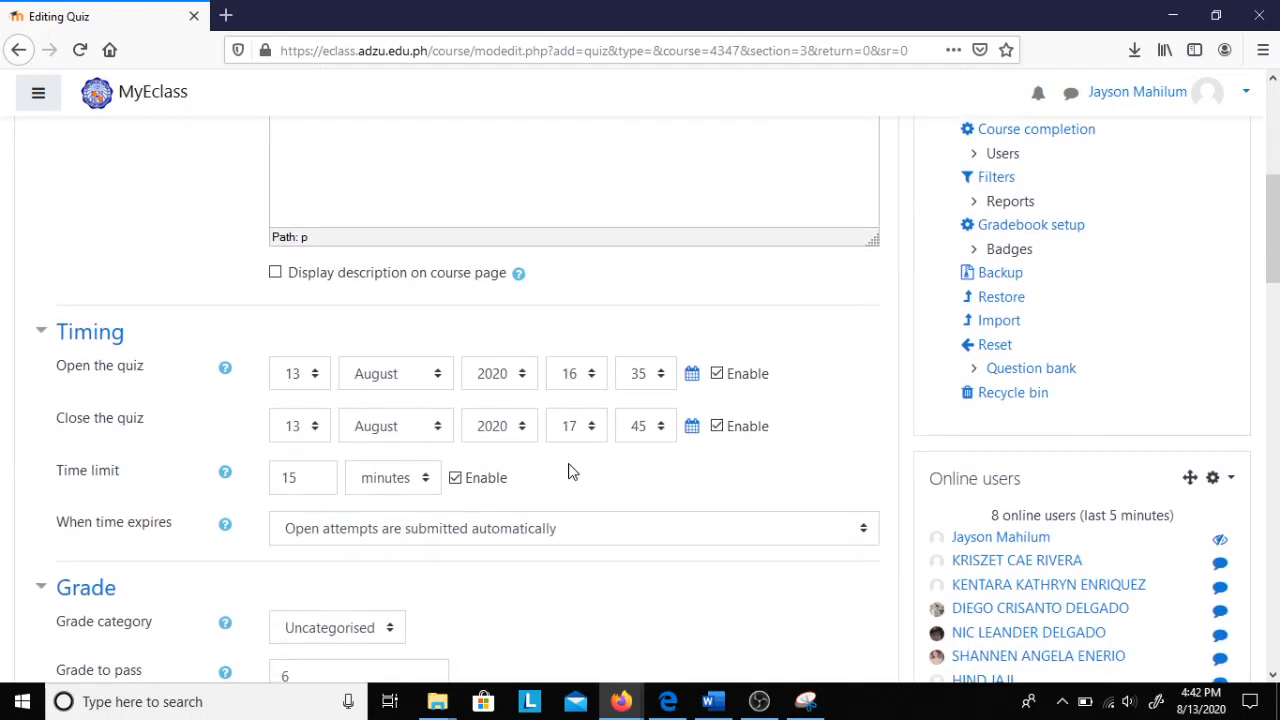
{"action": "scroll", "coordinate": [575, 460], "scroll_direction": "down", "scroll_amount": 1}
{"action": "scroll", "coordinate": [281, 445], "scroll_direction": "down", "scroll_amount": 1}
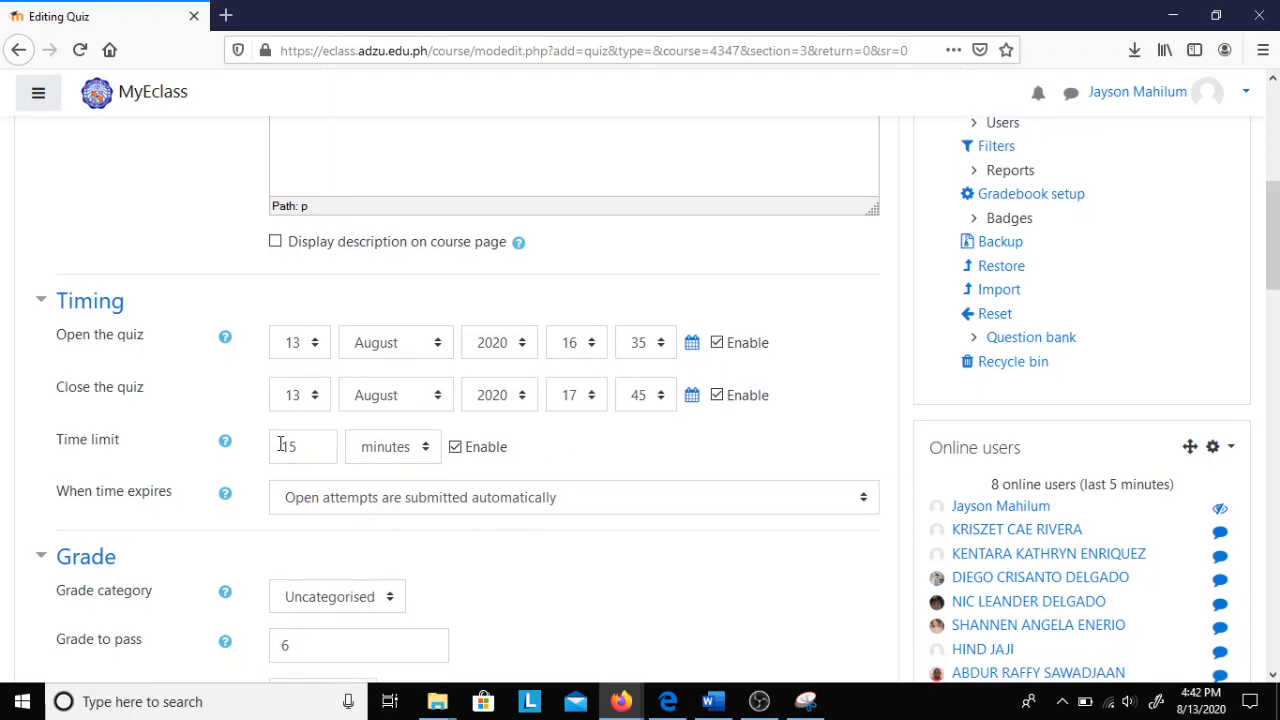
{"action": "scroll", "coordinate": [172, 468], "scroll_direction": "down", "scroll_amount": 2}
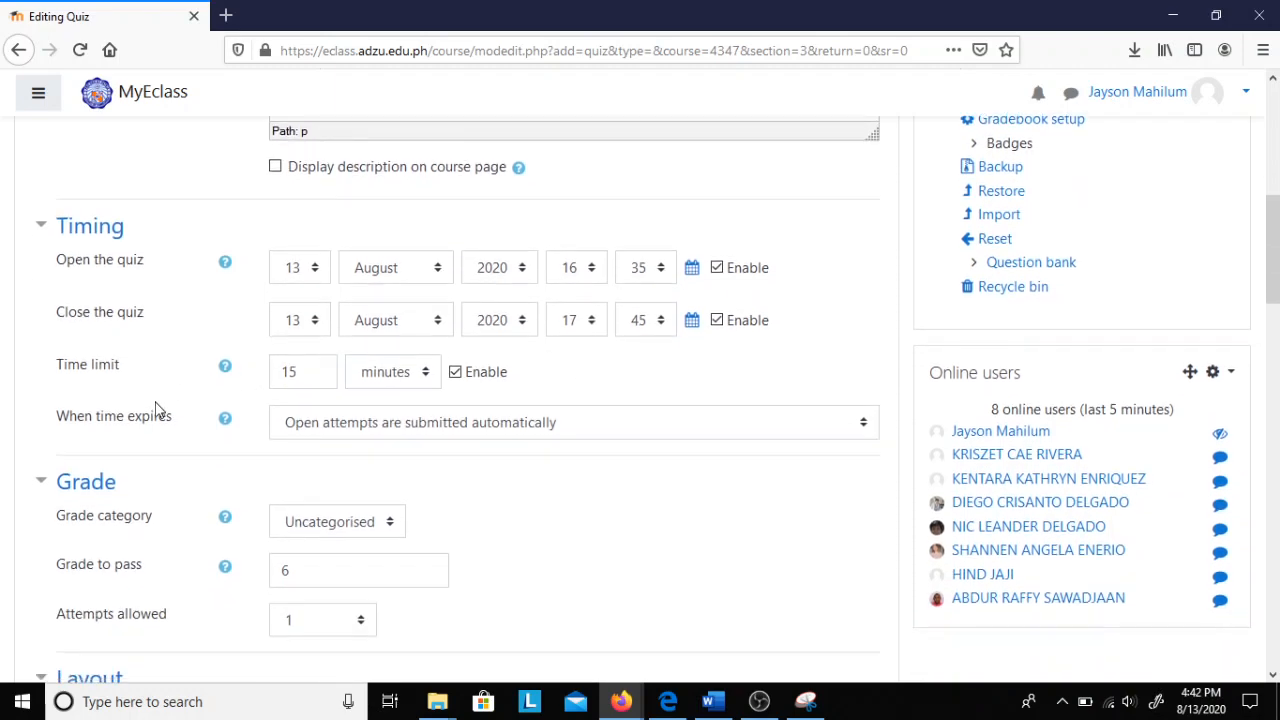
{"action": "scroll", "coordinate": [160, 380], "scroll_direction": "down", "scroll_amount": 1}
{"action": "scroll", "coordinate": [163, 500], "scroll_direction": "down", "scroll_amount": 2}
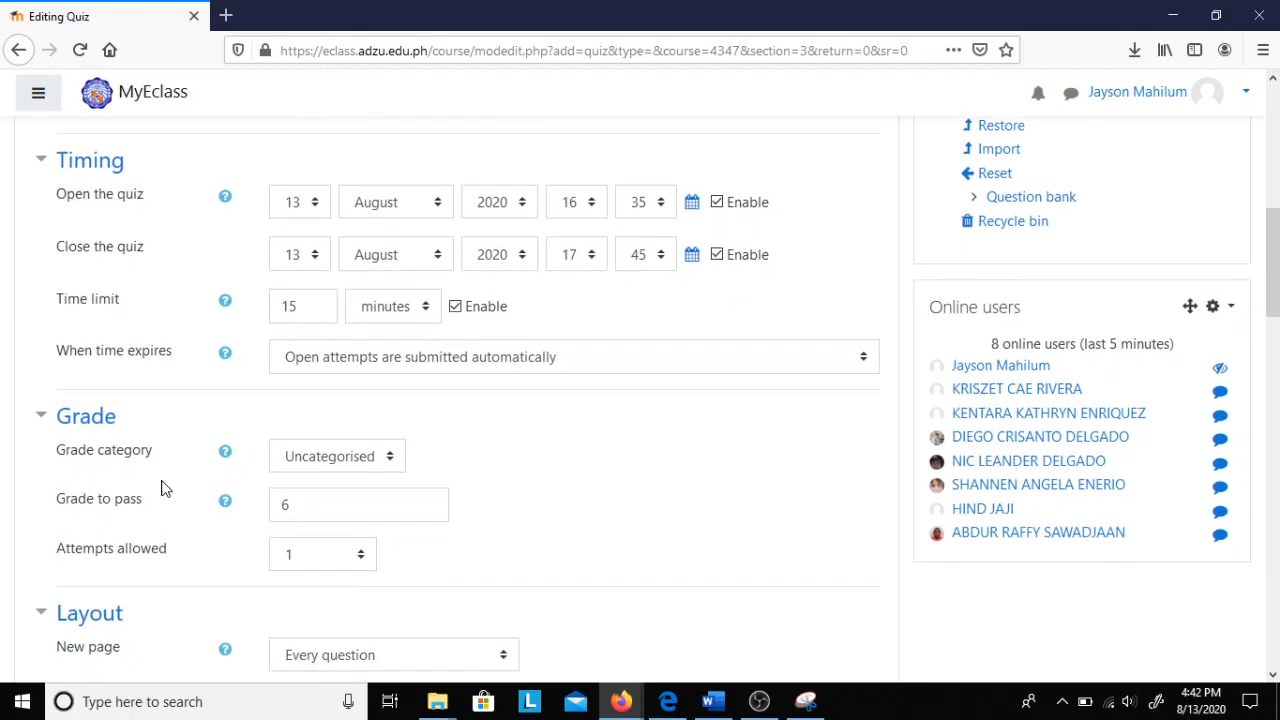
{"action": "scroll", "coordinate": [640, 400], "scroll_direction": "down", "scroll_amount": 1}
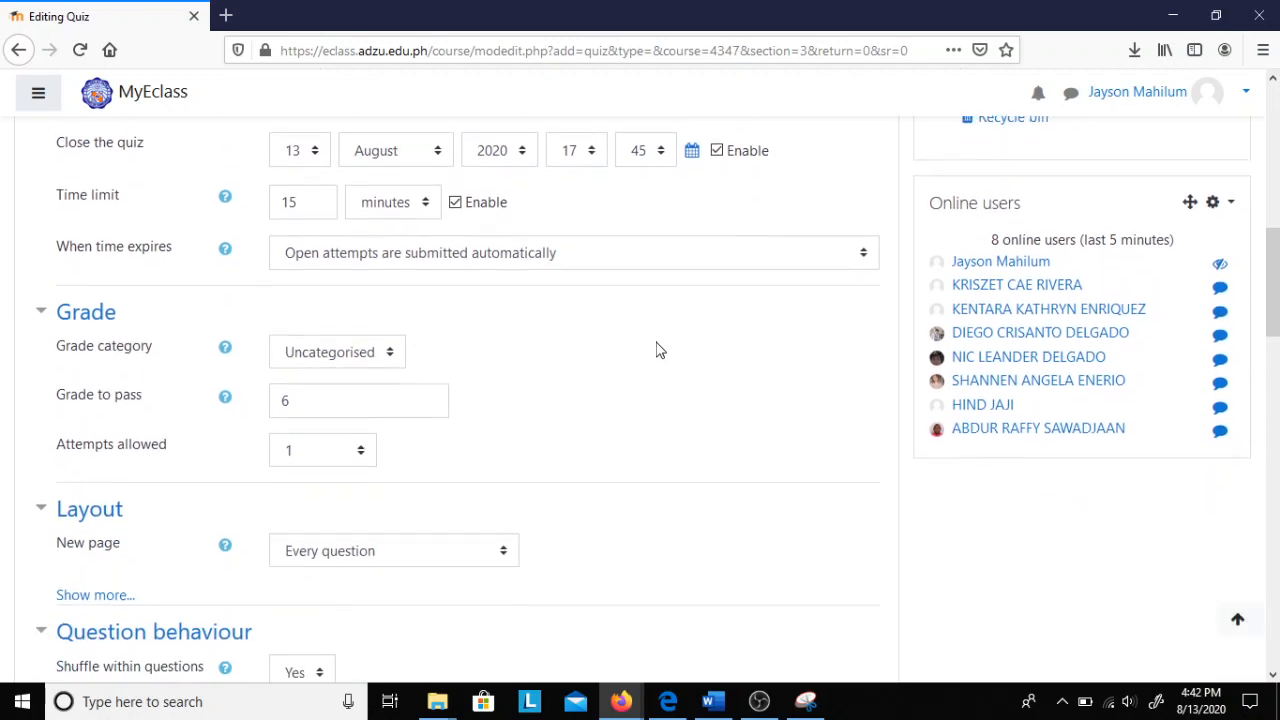
Review the Grade, Layout and Question behaviour settings, checking the grade category and attempts allowed without changing them
{"action": "left_click", "coordinate": [328, 352]}
{"action": "left_click", "coordinate": [365, 352]}
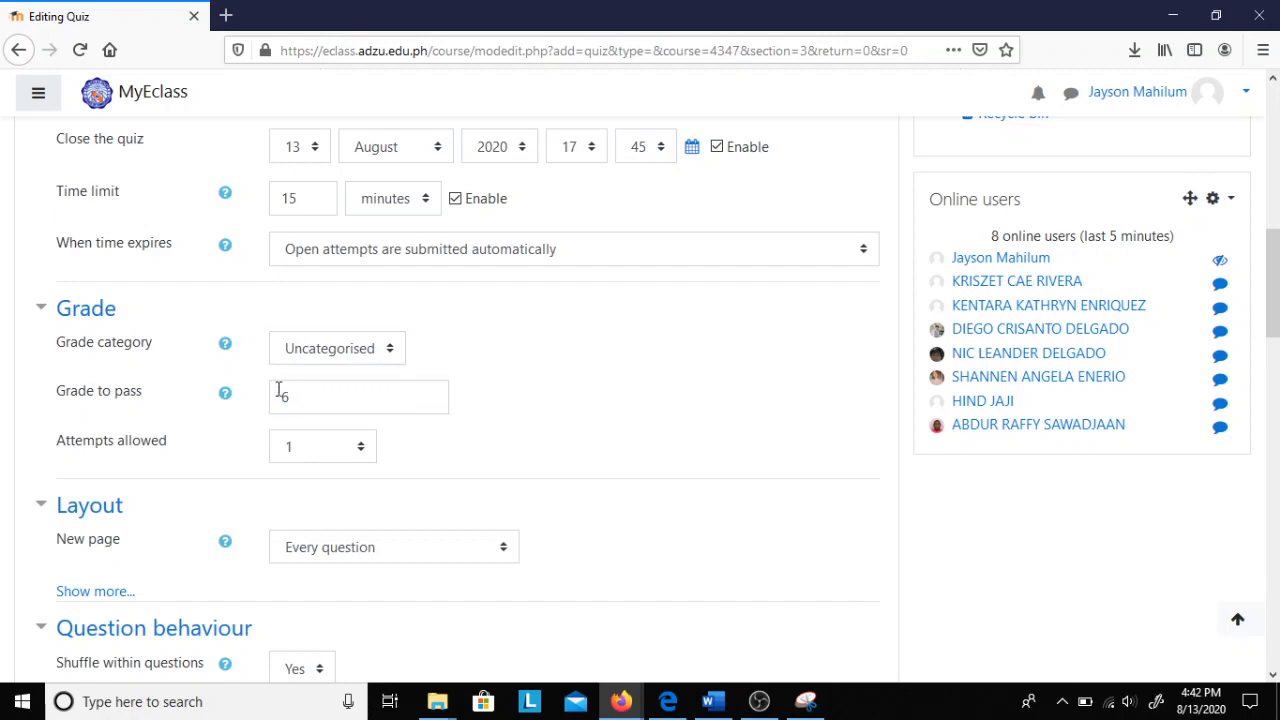
{"action": "left_click", "coordinate": [297, 455]}
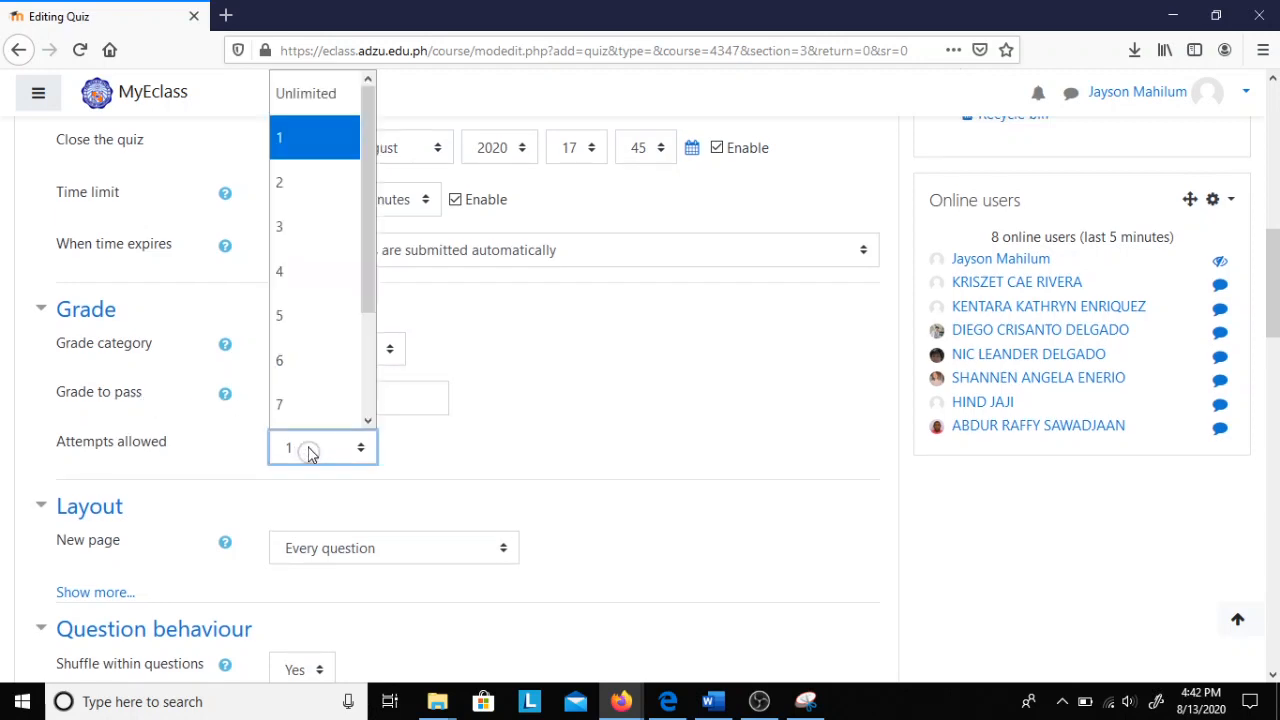
{"action": "left_click", "coordinate": [603, 440]}
{"action": "scroll", "coordinate": [608, 417], "scroll_direction": "down", "scroll_amount": 3}
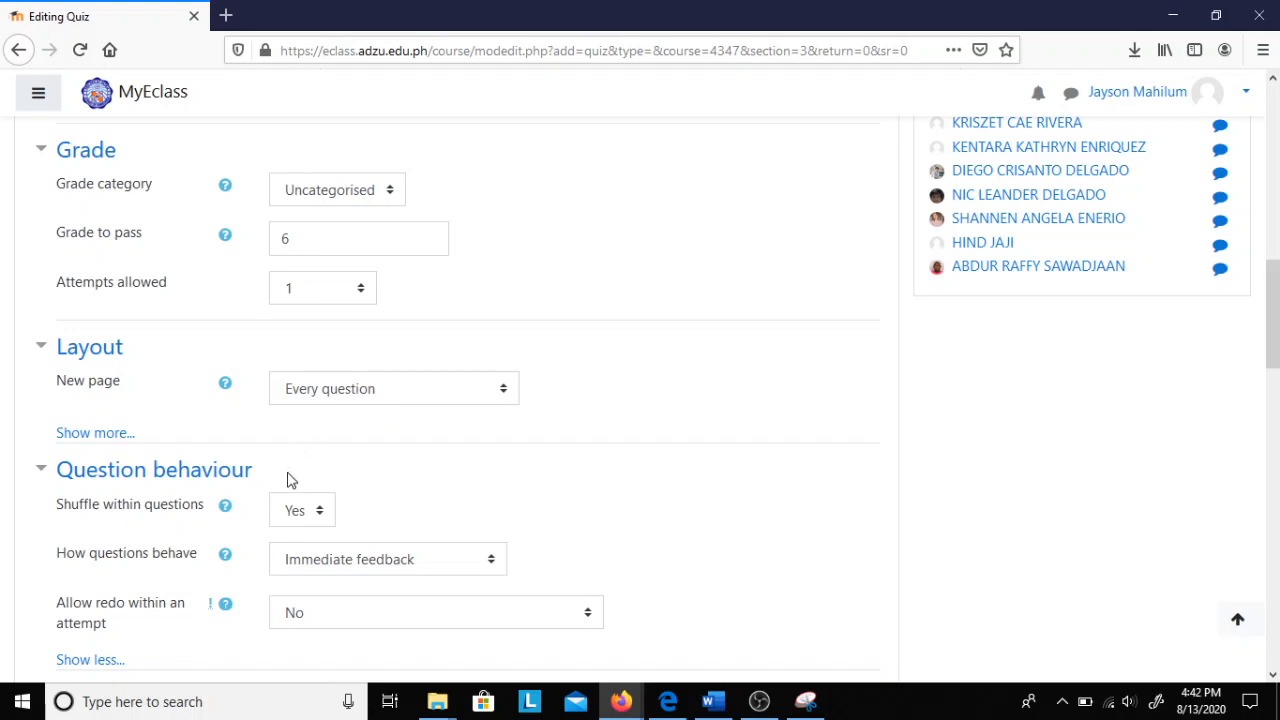
{"action": "scroll", "coordinate": [407, 382], "scroll_direction": "down", "scroll_amount": 2}
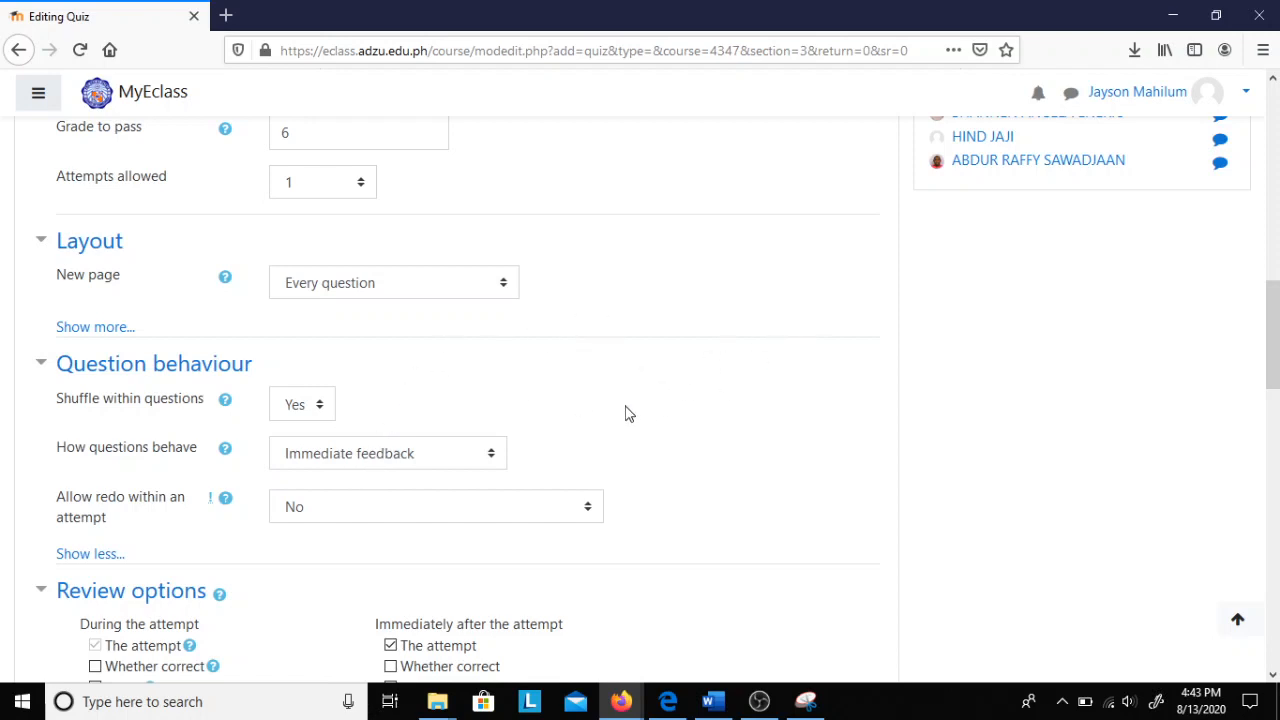
{"action": "scroll", "coordinate": [632, 400], "scroll_direction": "down", "scroll_amount": 2}
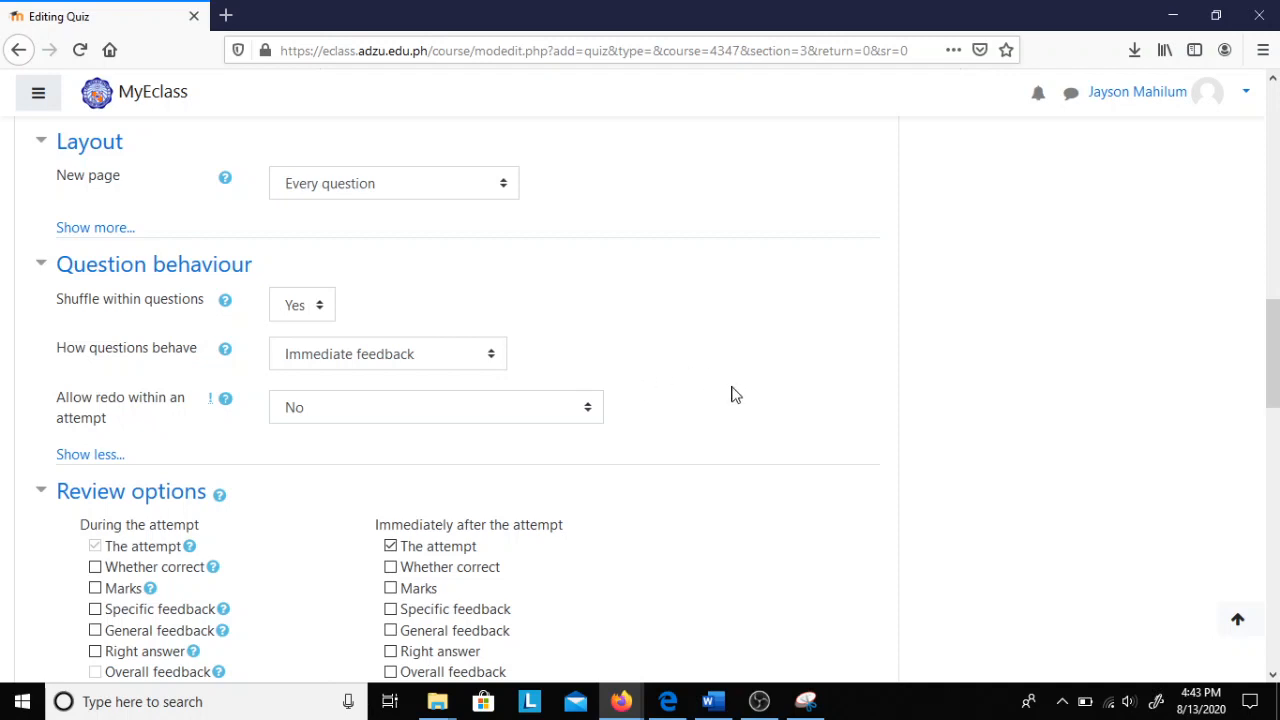
Disable Marks in the Review options for the period later, while the quiz is still open
{"action": "scroll", "coordinate": [716, 430], "scroll_direction": "down", "scroll_amount": 4}
{"action": "scroll", "coordinate": [703, 409], "scroll_direction": "down", "scroll_amount": 1}
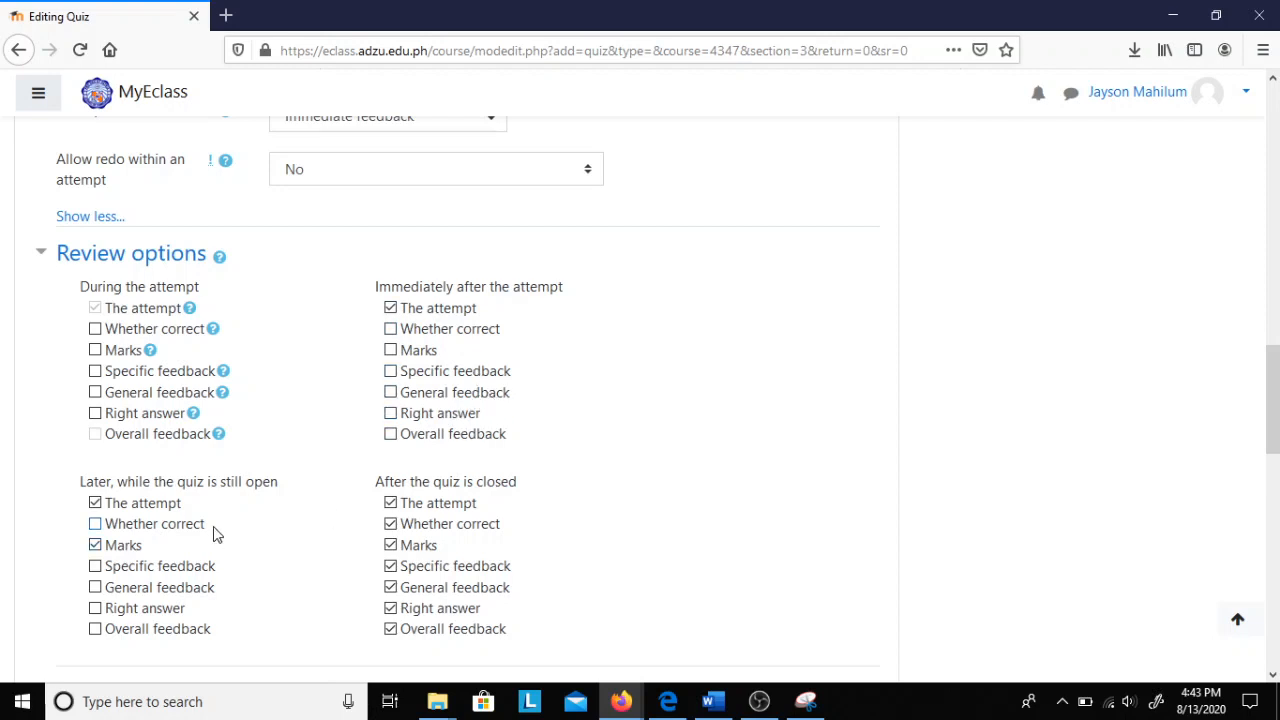
{"action": "left_click", "coordinate": [95, 546]}
Check the review options for after the quiz is closed and collapse the Appearance section
{"action": "scroll", "coordinate": [671, 514], "scroll_direction": "down", "scroll_amount": 3}
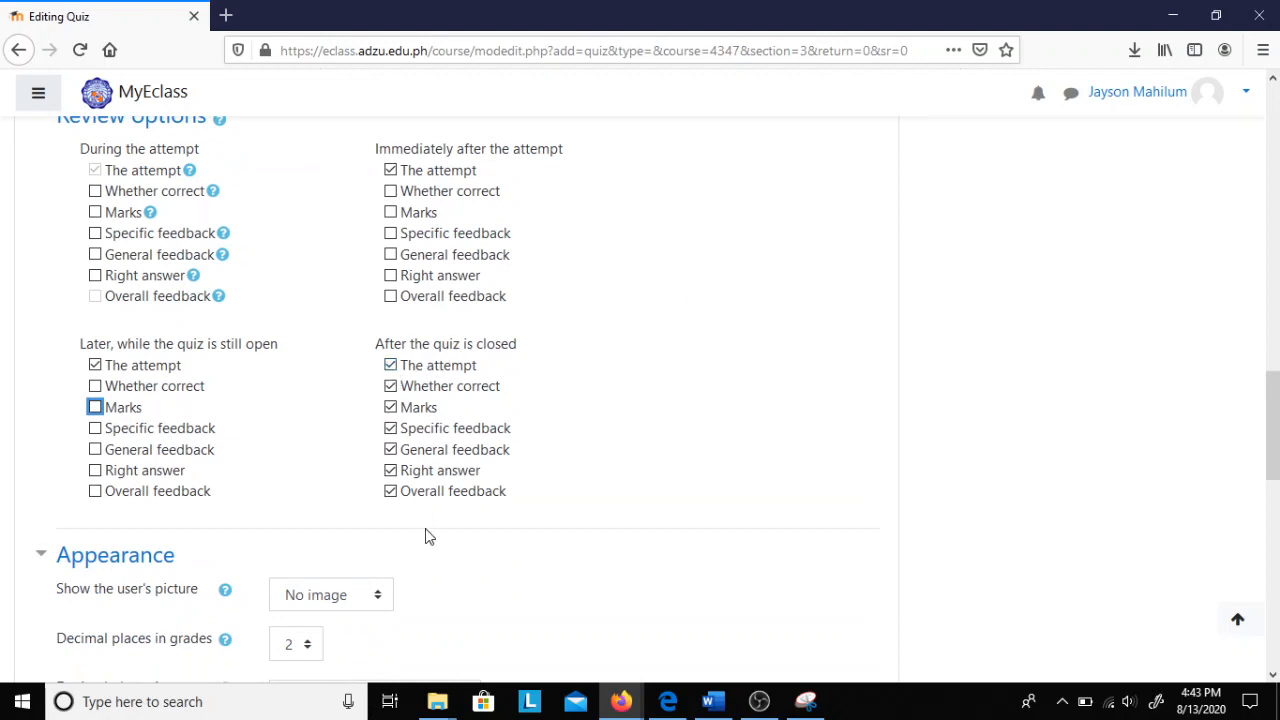
{"action": "scroll", "coordinate": [600, 430], "scroll_direction": "down", "scroll_amount": 2}
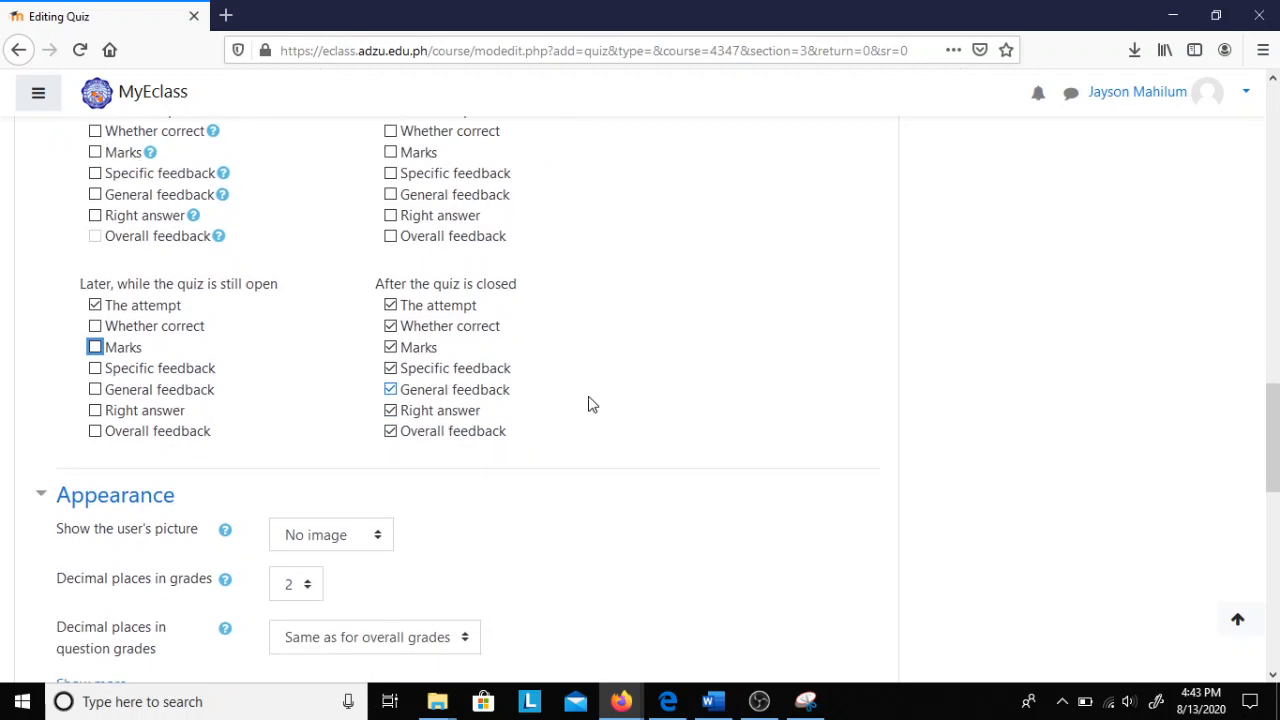
{"action": "scroll", "coordinate": [592, 405], "scroll_direction": "down", "scroll_amount": 1}
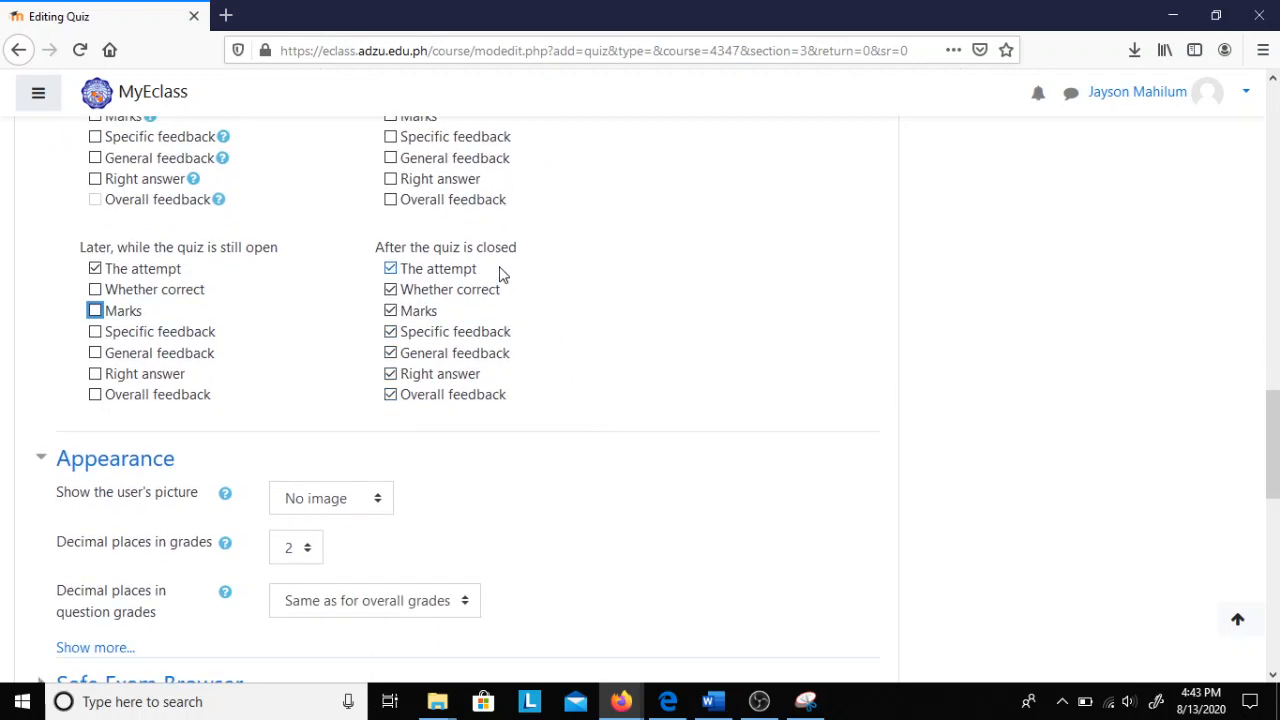
{"action": "scroll", "coordinate": [690, 372], "scroll_direction": "down", "scroll_amount": 2}
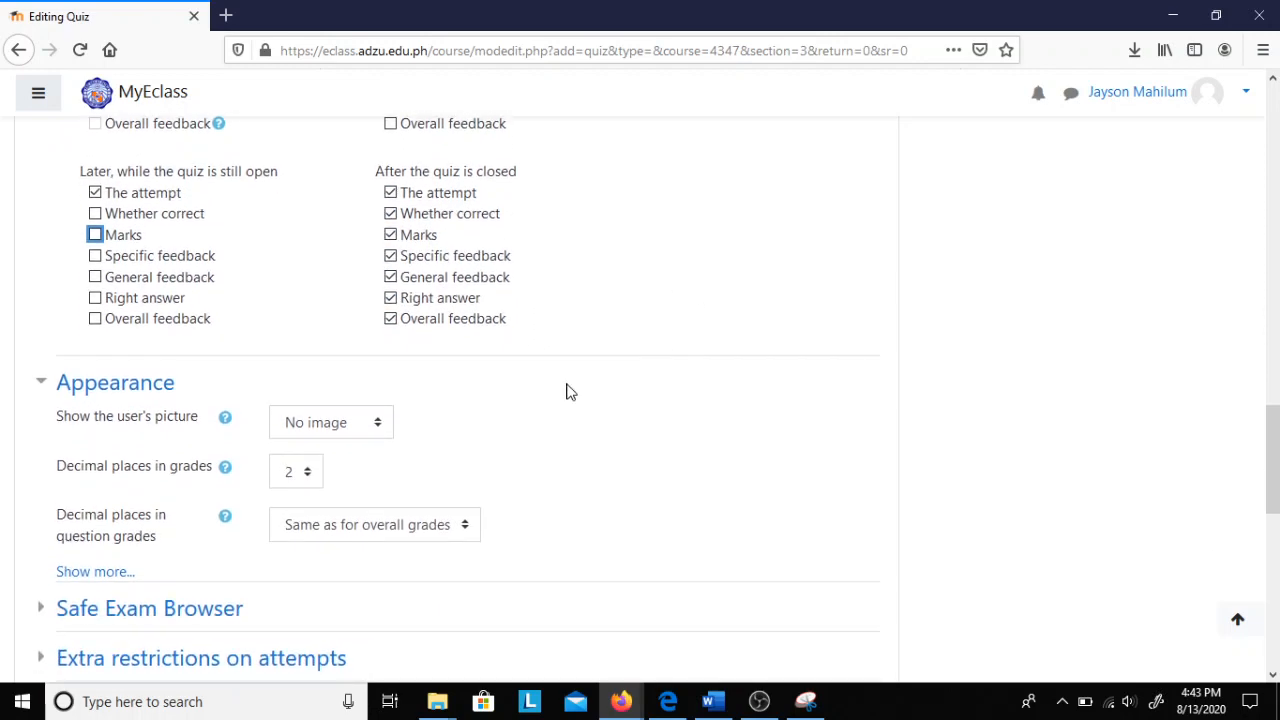
{"action": "left_click", "coordinate": [40, 388]}
Expand the Overall feedback settings, try a grade boundary of 60%, and clear the boundary again
{"action": "scroll", "coordinate": [286, 366], "scroll_direction": "down", "scroll_amount": 3}
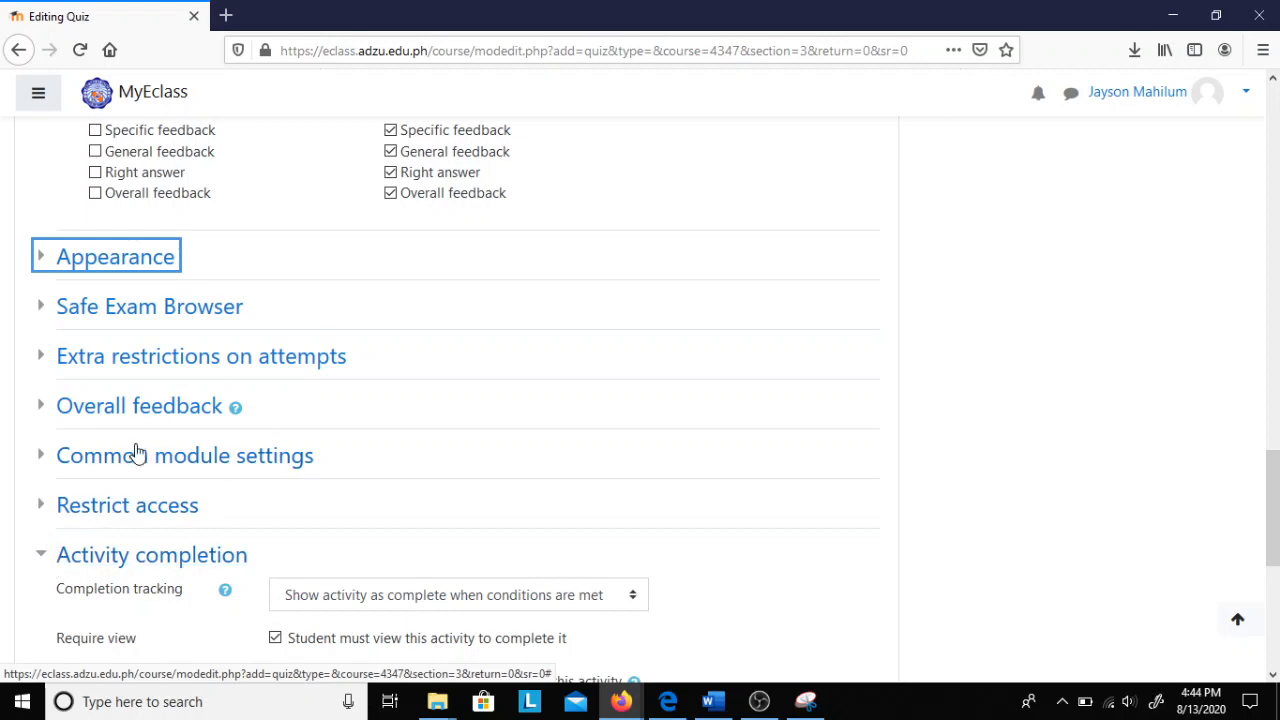
{"action": "scroll", "coordinate": [470, 455], "scroll_direction": "down", "scroll_amount": 2}
{"action": "scroll", "coordinate": [762, 465], "scroll_direction": "down", "scroll_amount": 2}
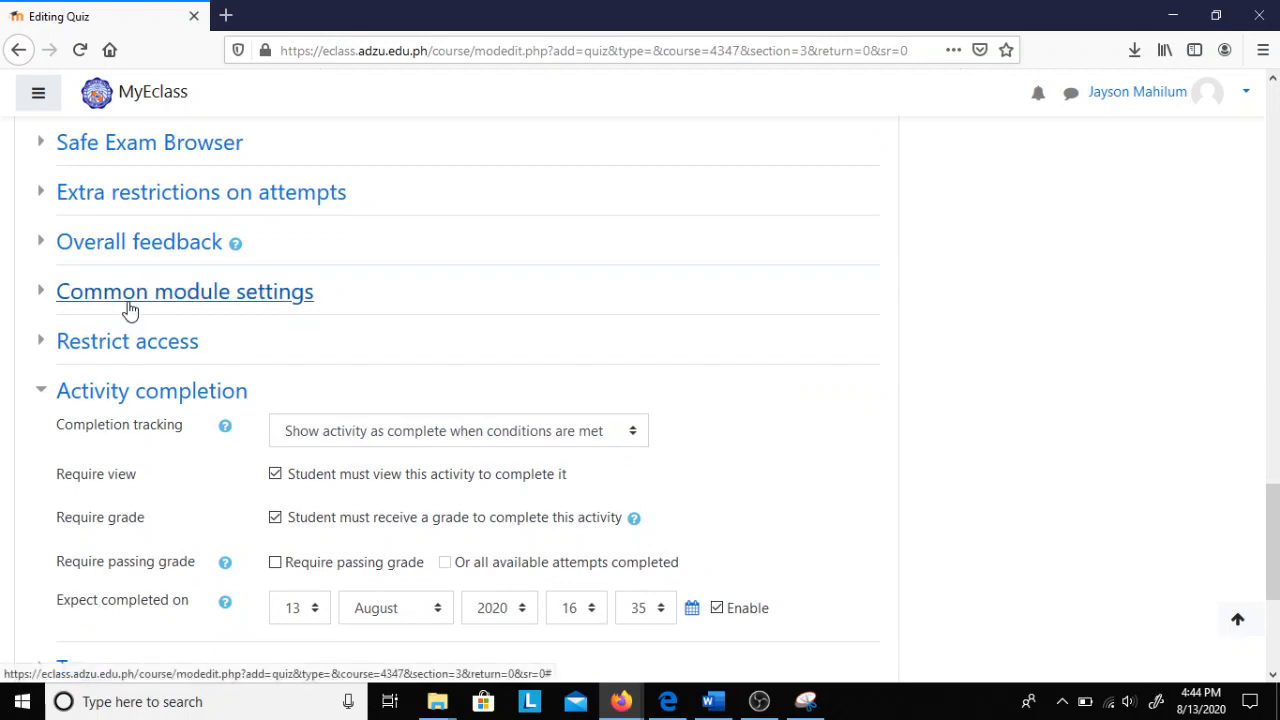
{"action": "left_click", "coordinate": [38, 245]}
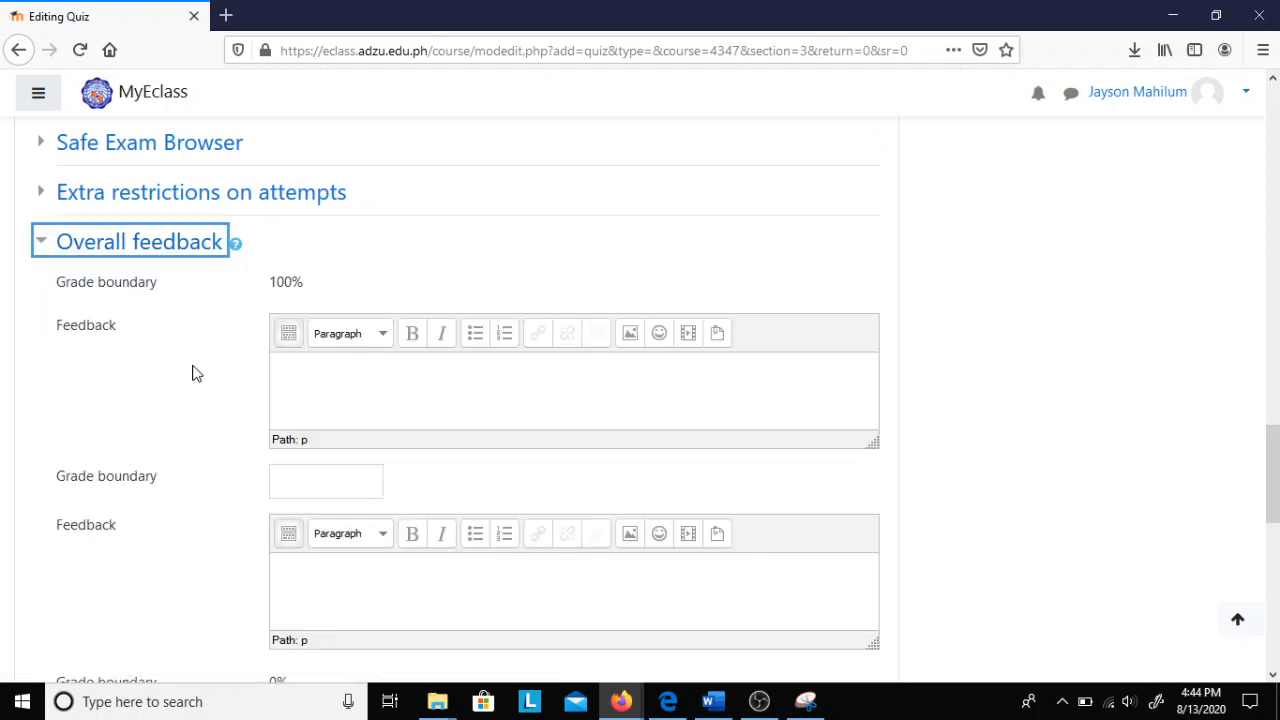
{"action": "left_click", "coordinate": [137, 305]}
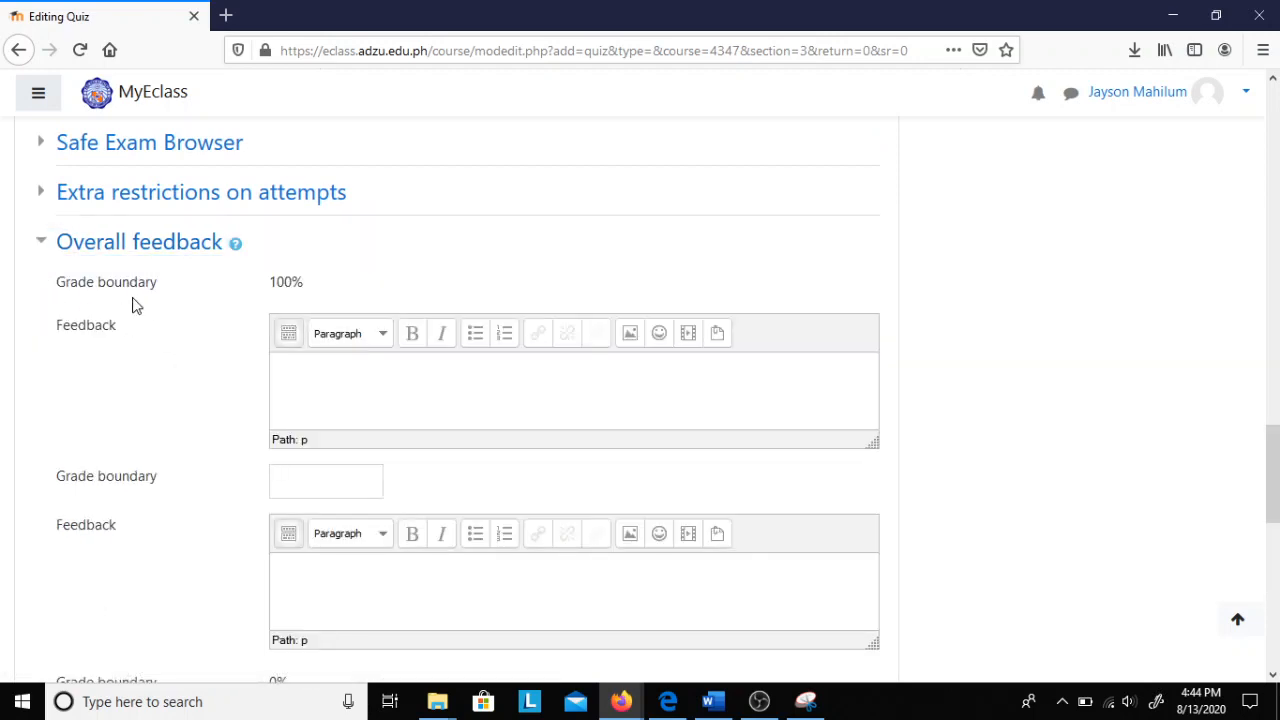
{"action": "left_click", "coordinate": [318, 397]}
{"action": "scroll", "coordinate": [190, 400], "scroll_direction": "down", "scroll_amount": 2}
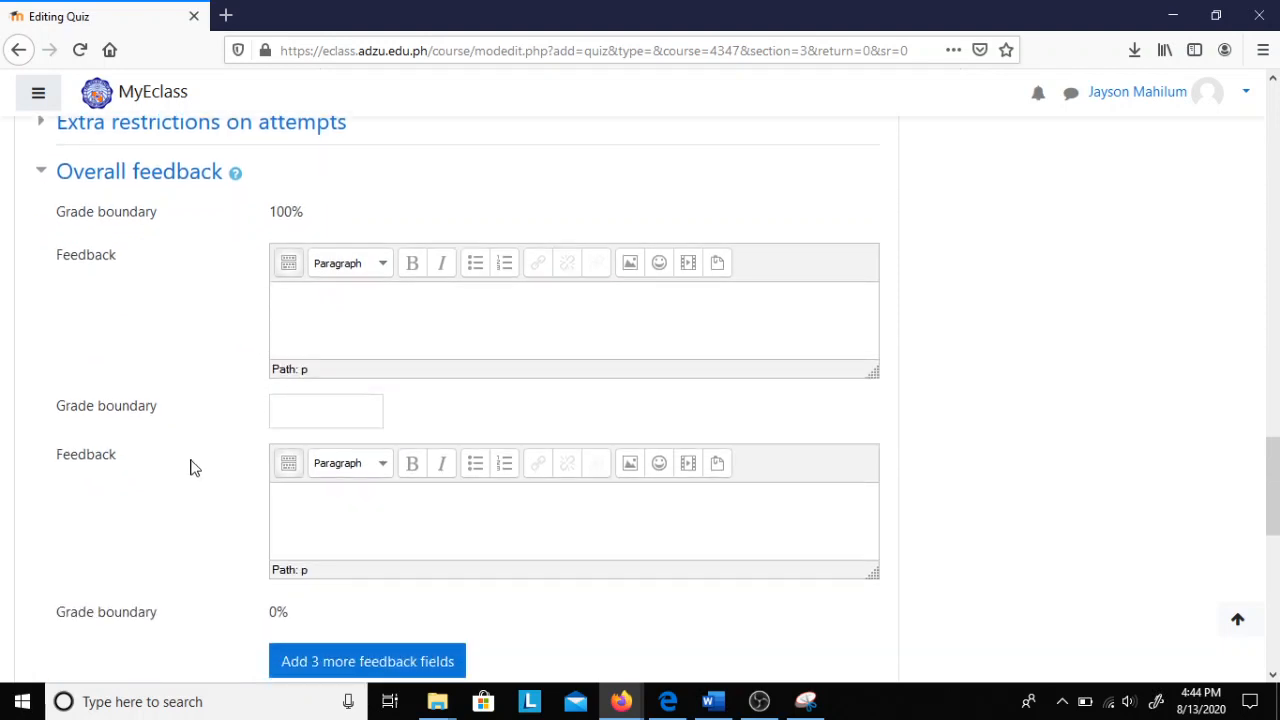
{"action": "left_click", "coordinate": [288, 411]}
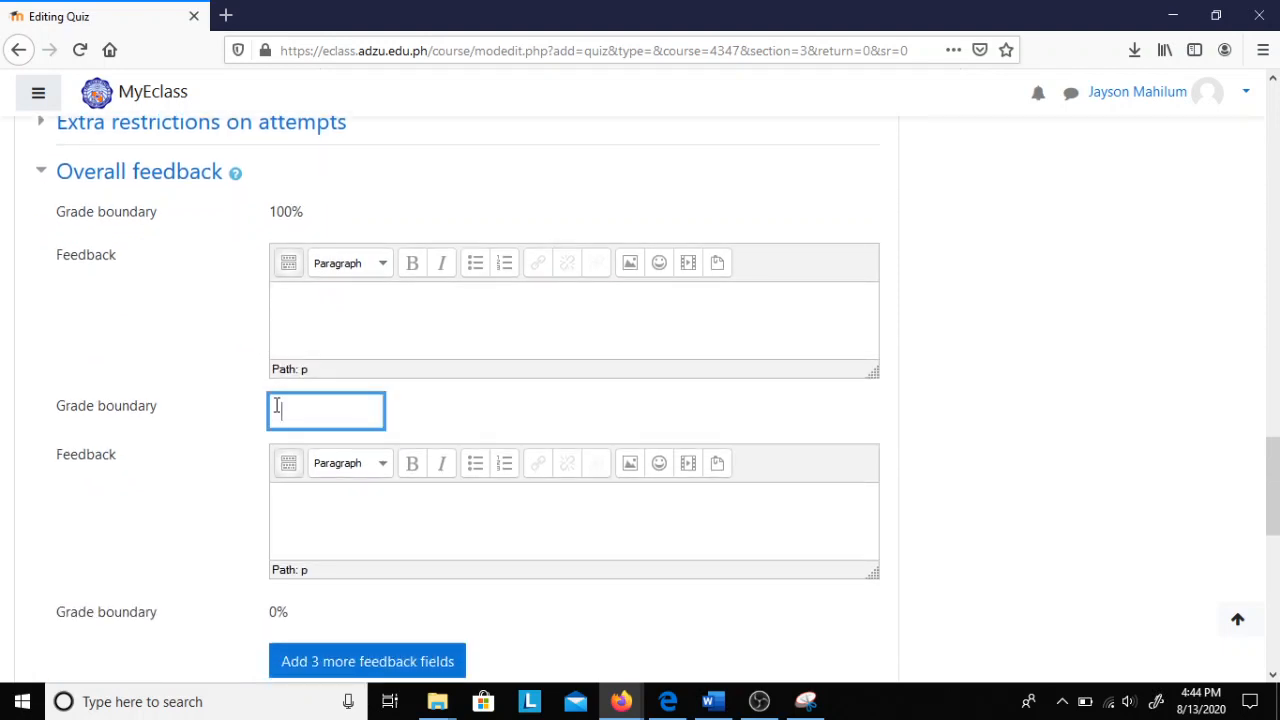
{"action": "type", "text": "6"}
{"action": "type", "text": "0%"}
{"action": "left_click", "coordinate": [518, 533]}
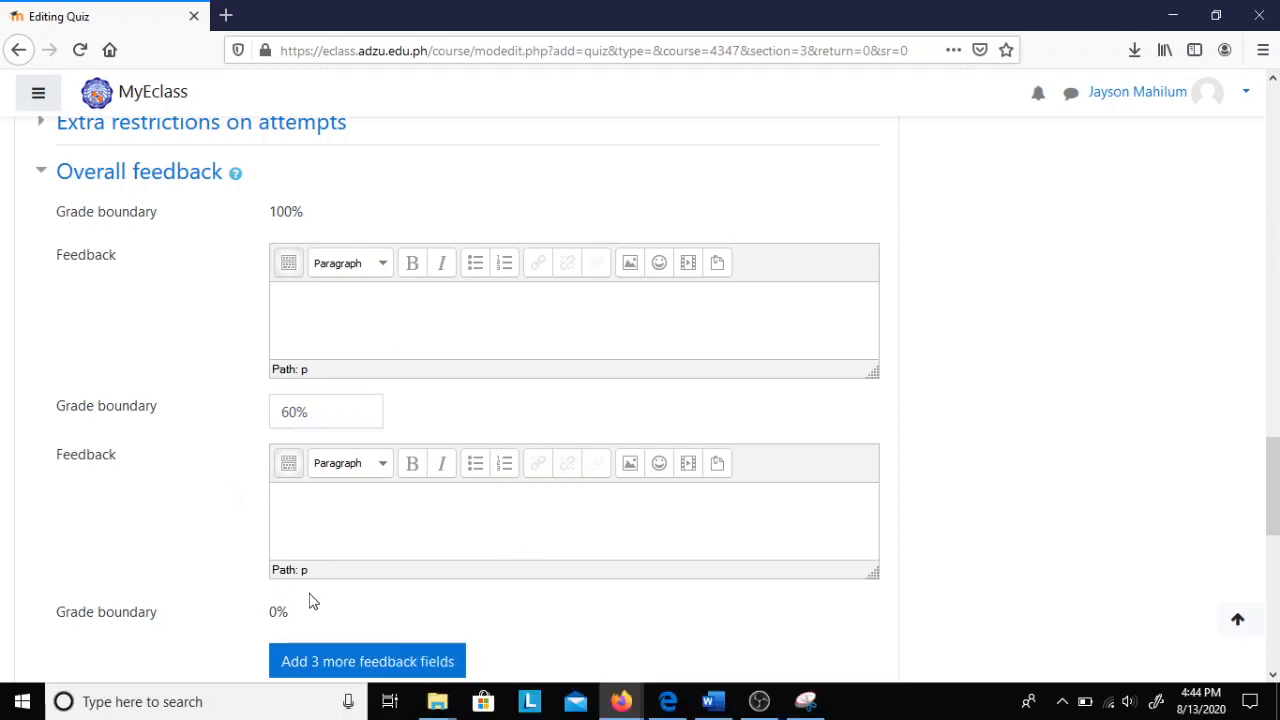
{"action": "scroll", "coordinate": [113, 460], "scroll_direction": "down", "scroll_amount": 2}
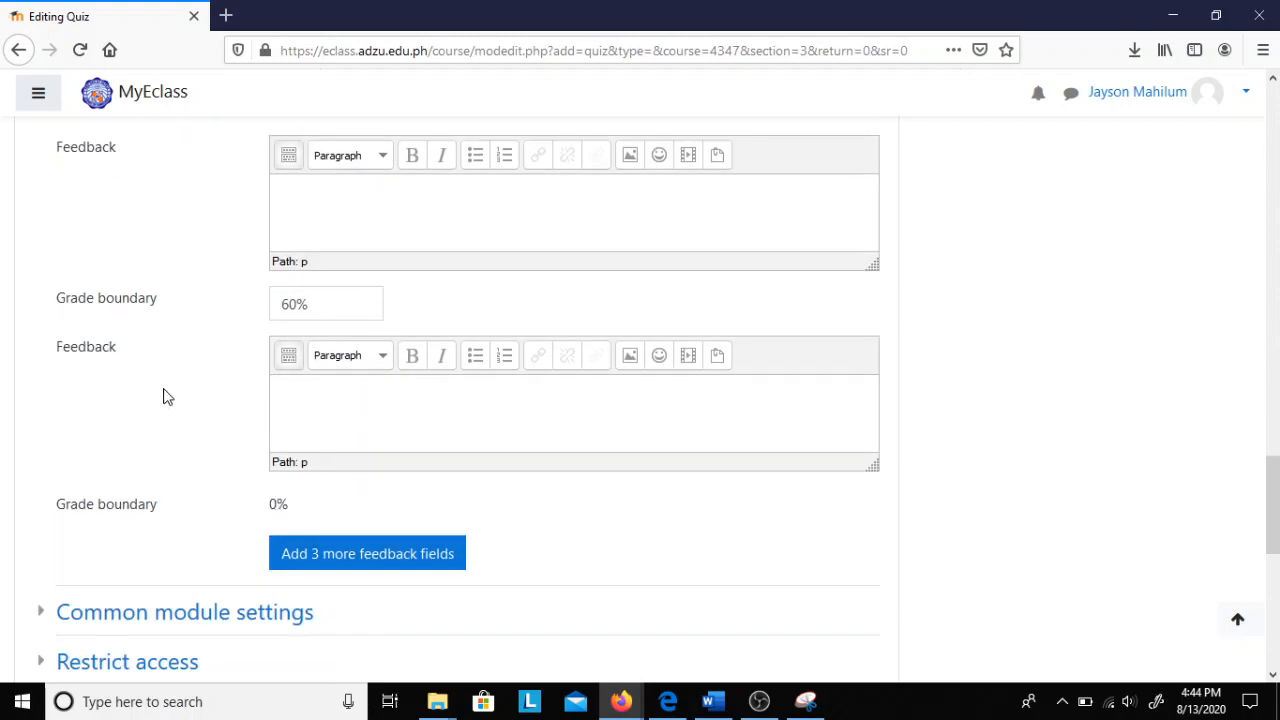
{"action": "left_click", "coordinate": [336, 304]}
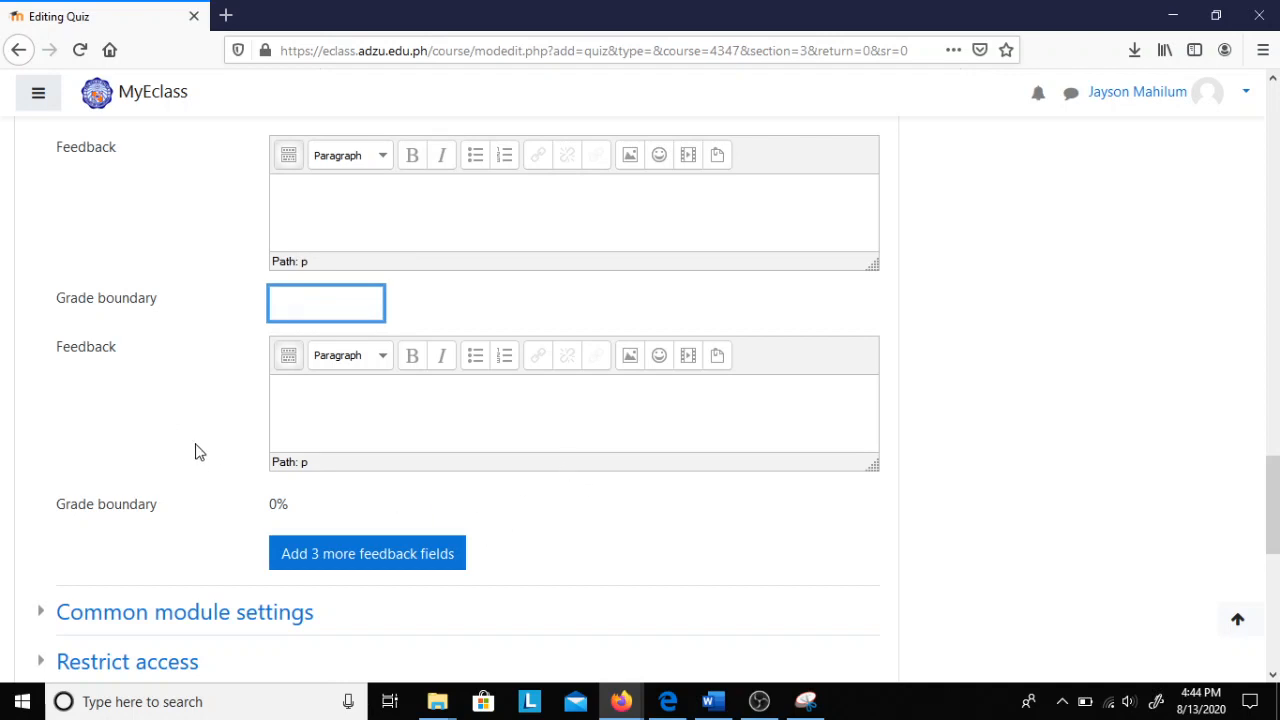
{"action": "left_click", "coordinate": [150, 460]}
Save the new quiz and return to the course page
{"action": "scroll", "coordinate": [195, 400], "scroll_direction": "down", "scroll_amount": 3}
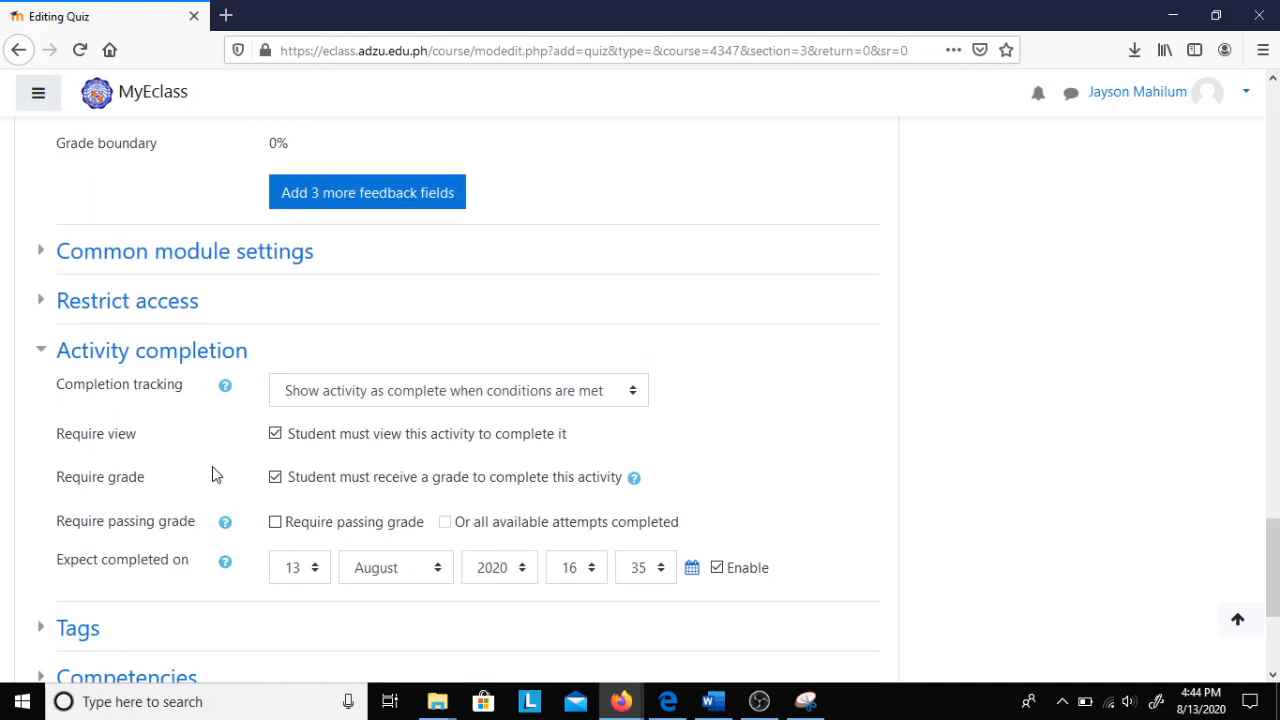
{"action": "scroll", "coordinate": [210, 490], "scroll_direction": "down", "scroll_amount": 4}
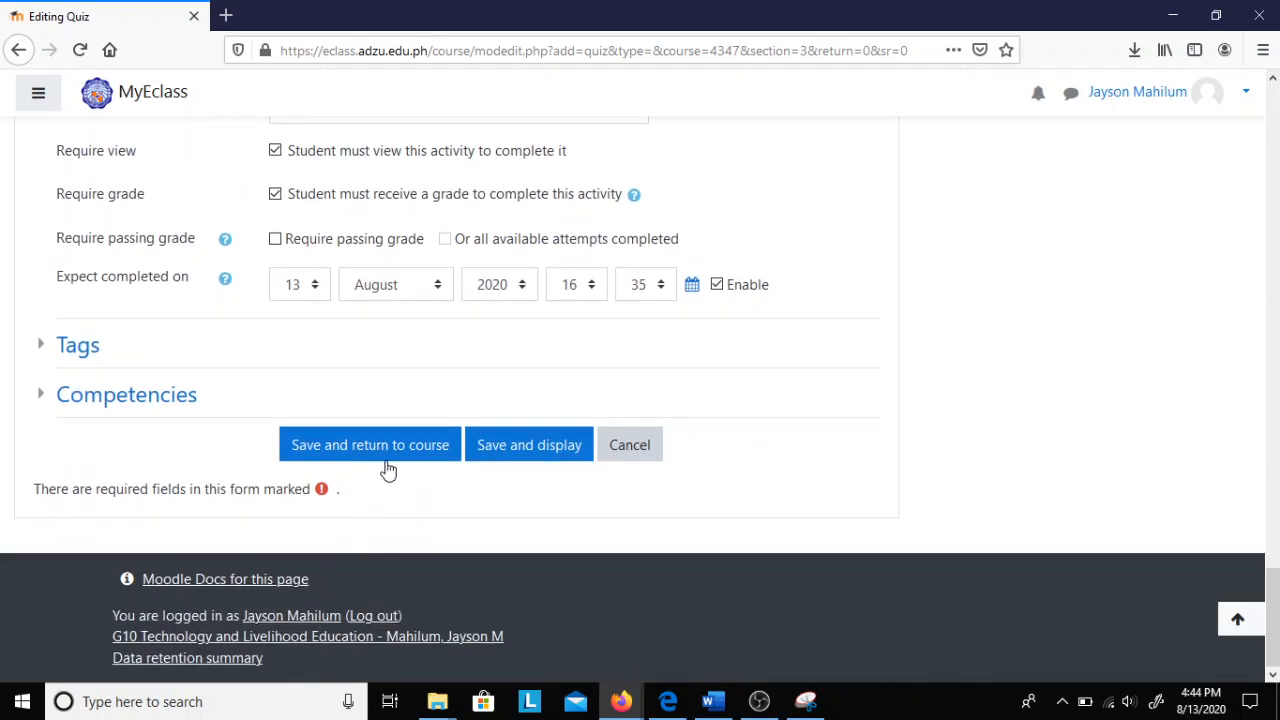
{"action": "left_click", "coordinate": [399, 454]}
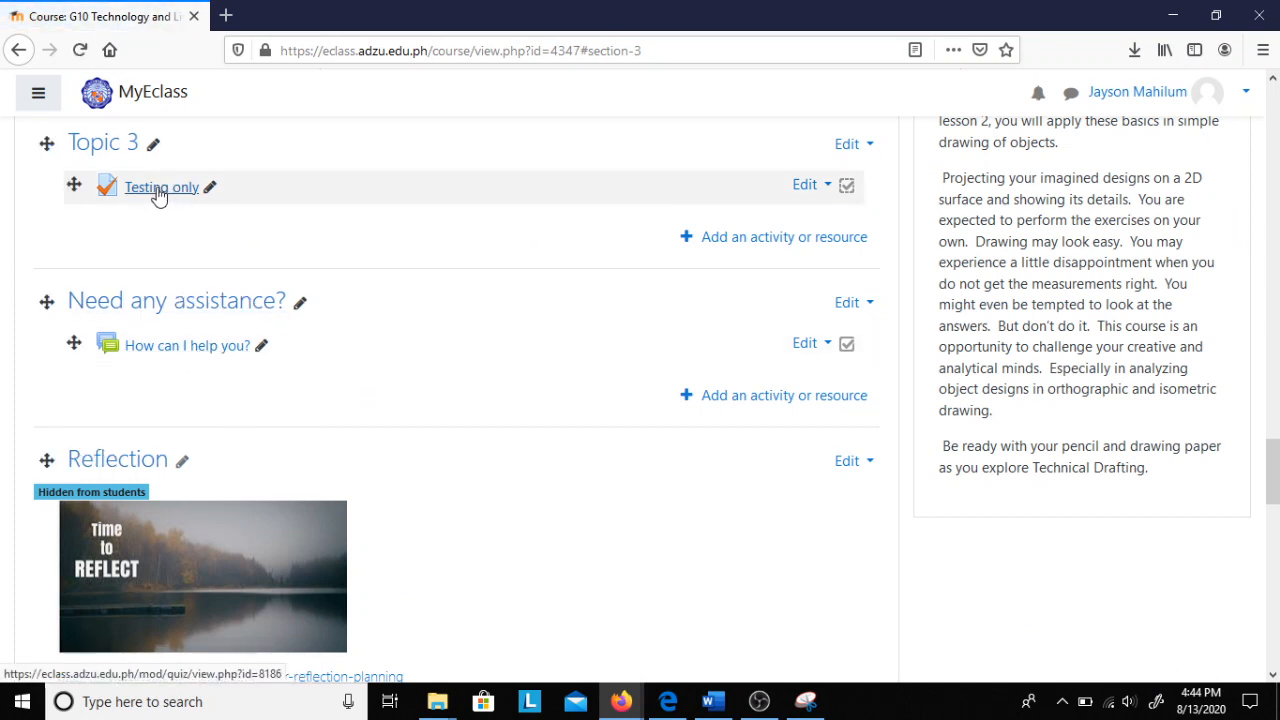
Open the Testing only quiz in Topic 3 and view its summary page
{"action": "left_click", "coordinate": [155, 193]}
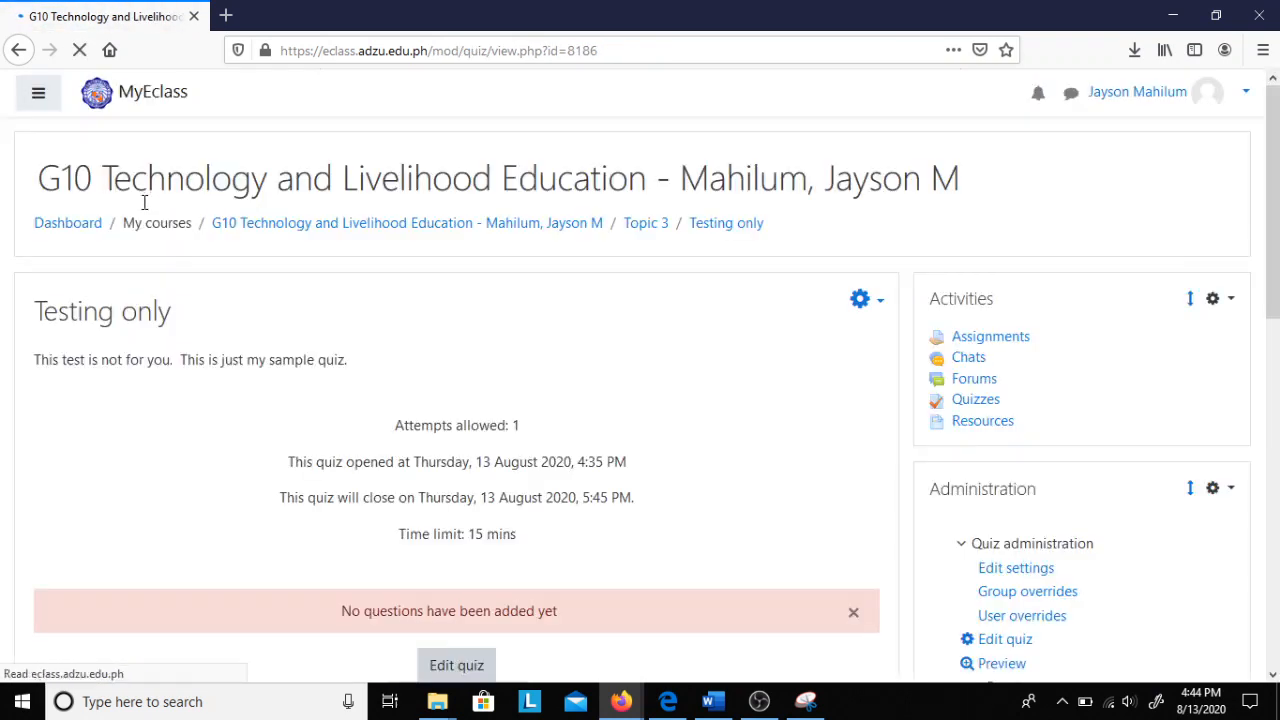
{"action": "scroll", "coordinate": [477, 460], "scroll_direction": "down", "scroll_amount": 3}
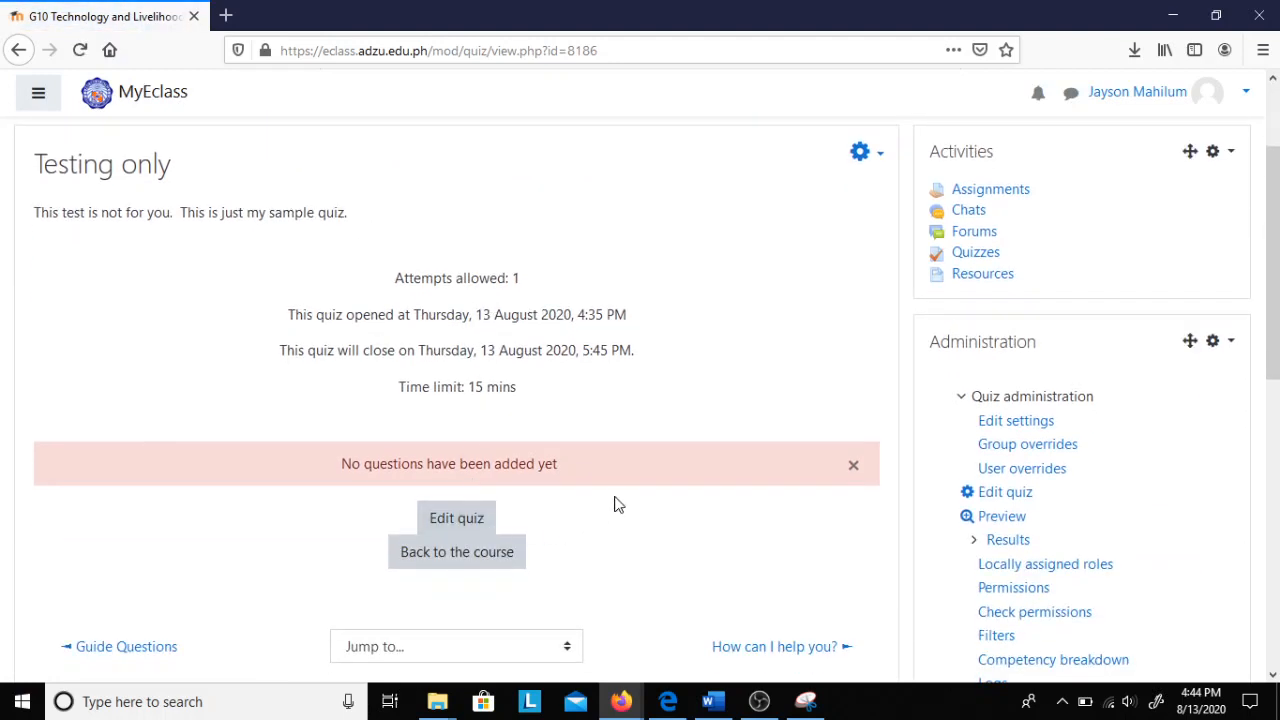
{"action": "scroll", "coordinate": [397, 460], "scroll_direction": "down", "scroll_amount": 1}
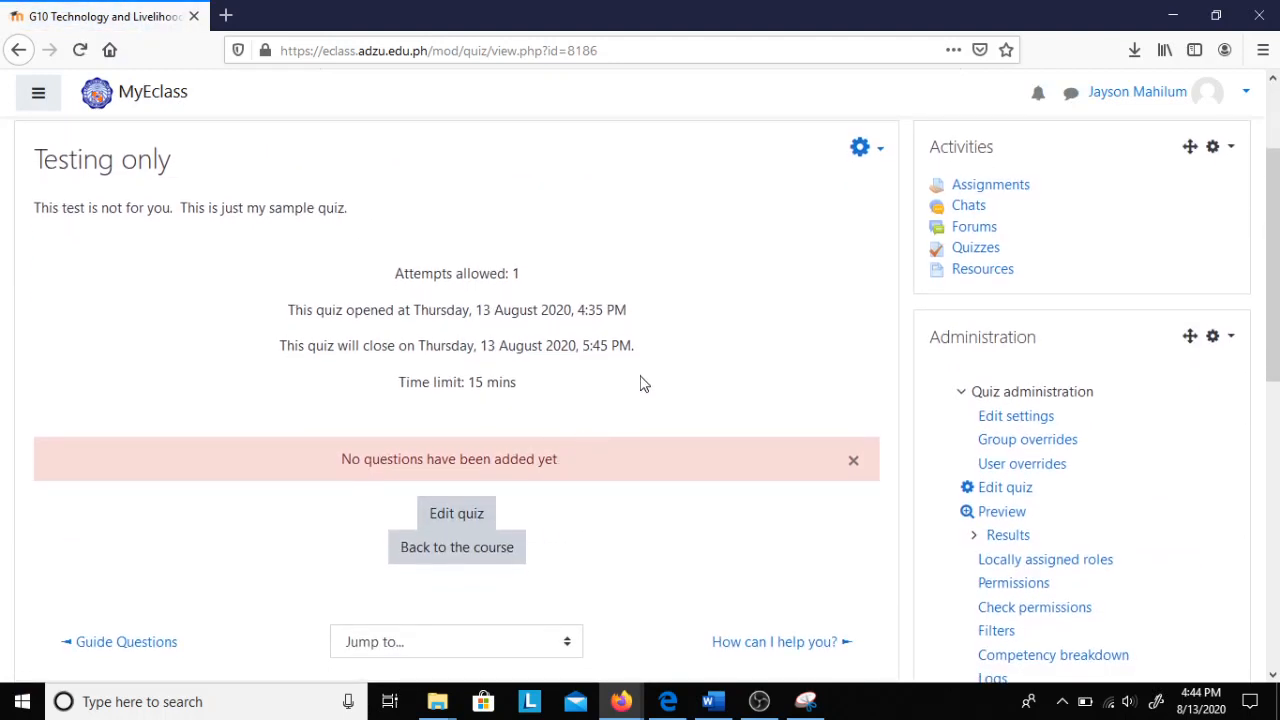
Open the Testing only quiz for editing and add a new question of the Multiple choice type
{"action": "left_click", "coordinate": [460, 522]}
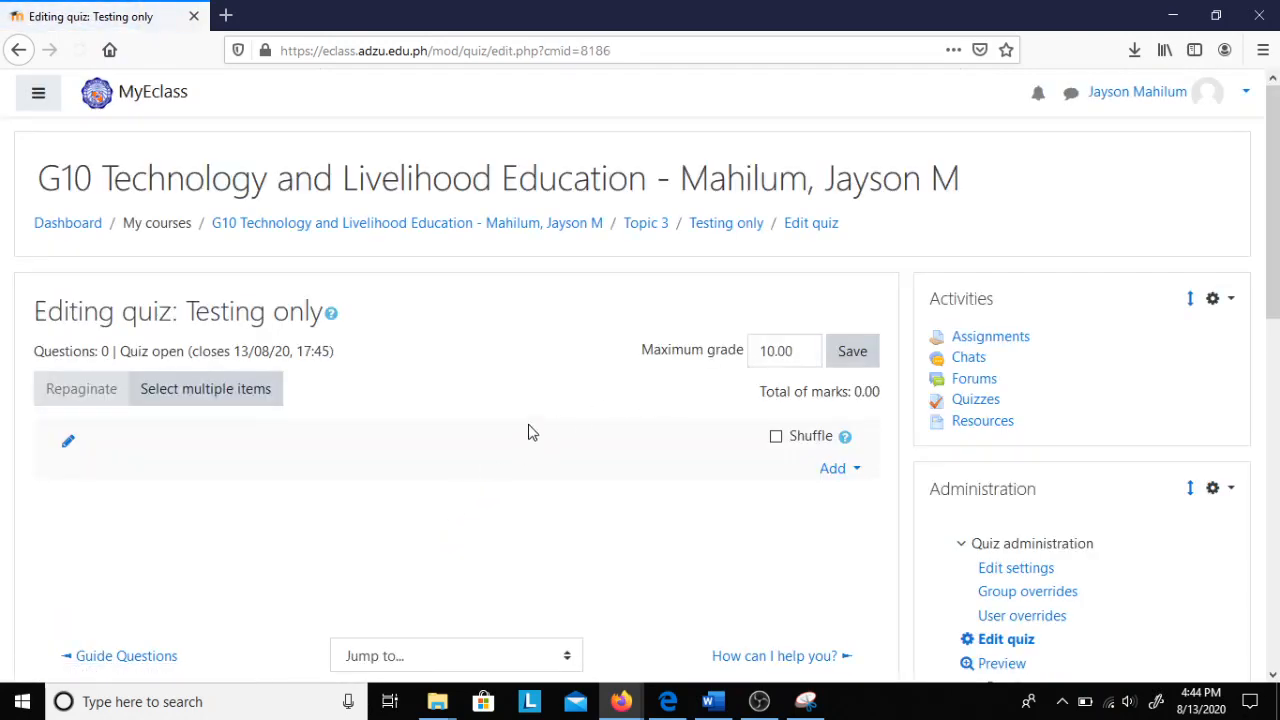
{"action": "scroll", "coordinate": [531, 432], "scroll_direction": "down", "scroll_amount": 1}
{"action": "scroll", "coordinate": [417, 349], "scroll_direction": "down", "scroll_amount": 1}
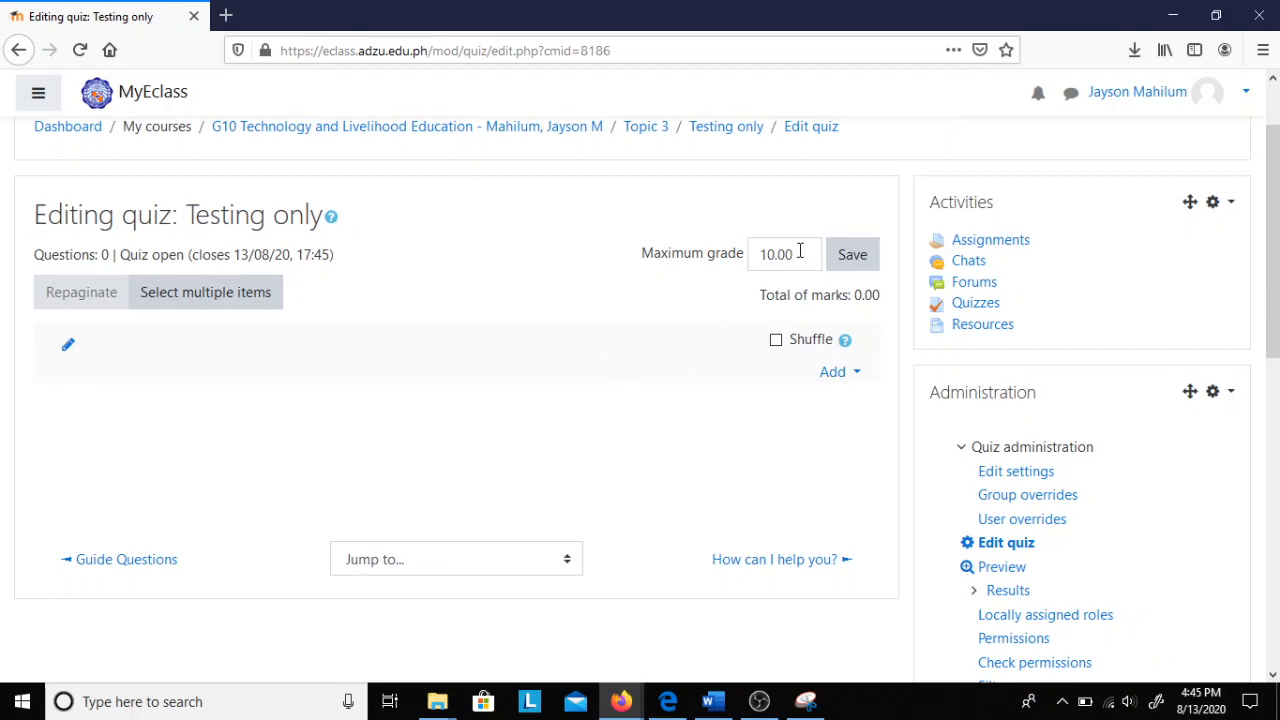
{"action": "scroll", "coordinate": [785, 254], "scroll_direction": "up", "scroll_amount": 1}
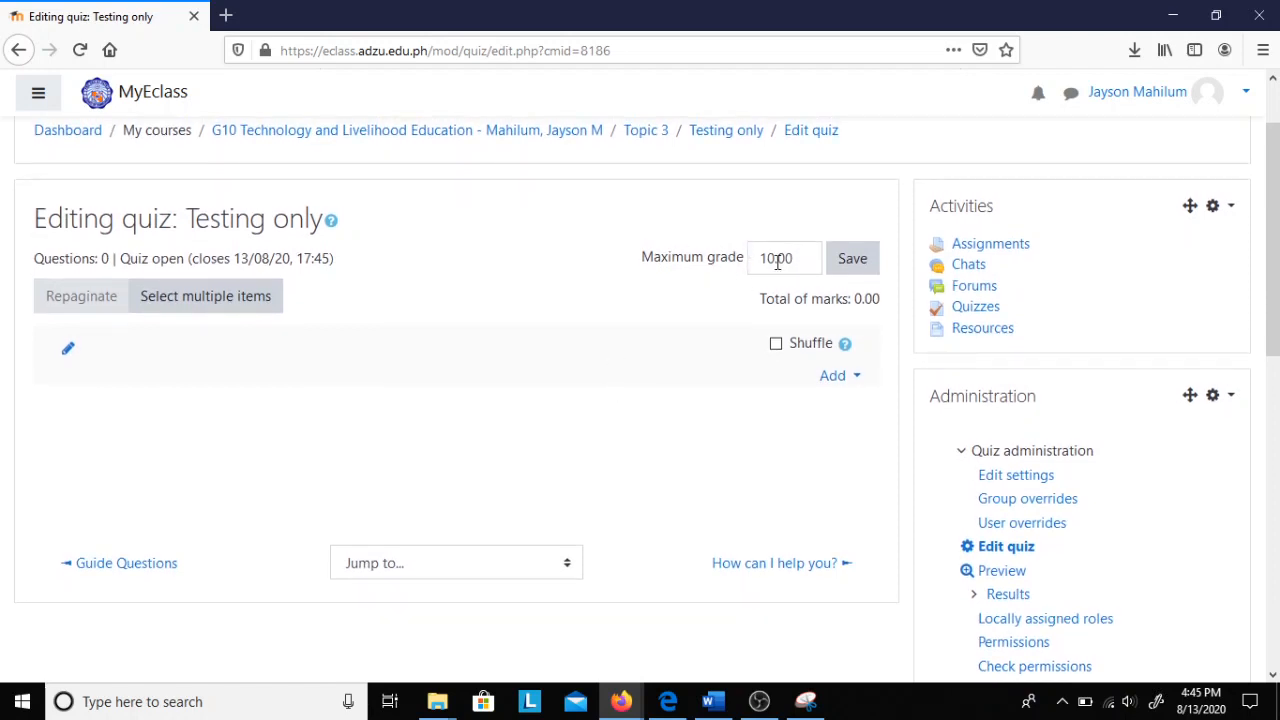
{"action": "left_click", "coordinate": [852, 376]}
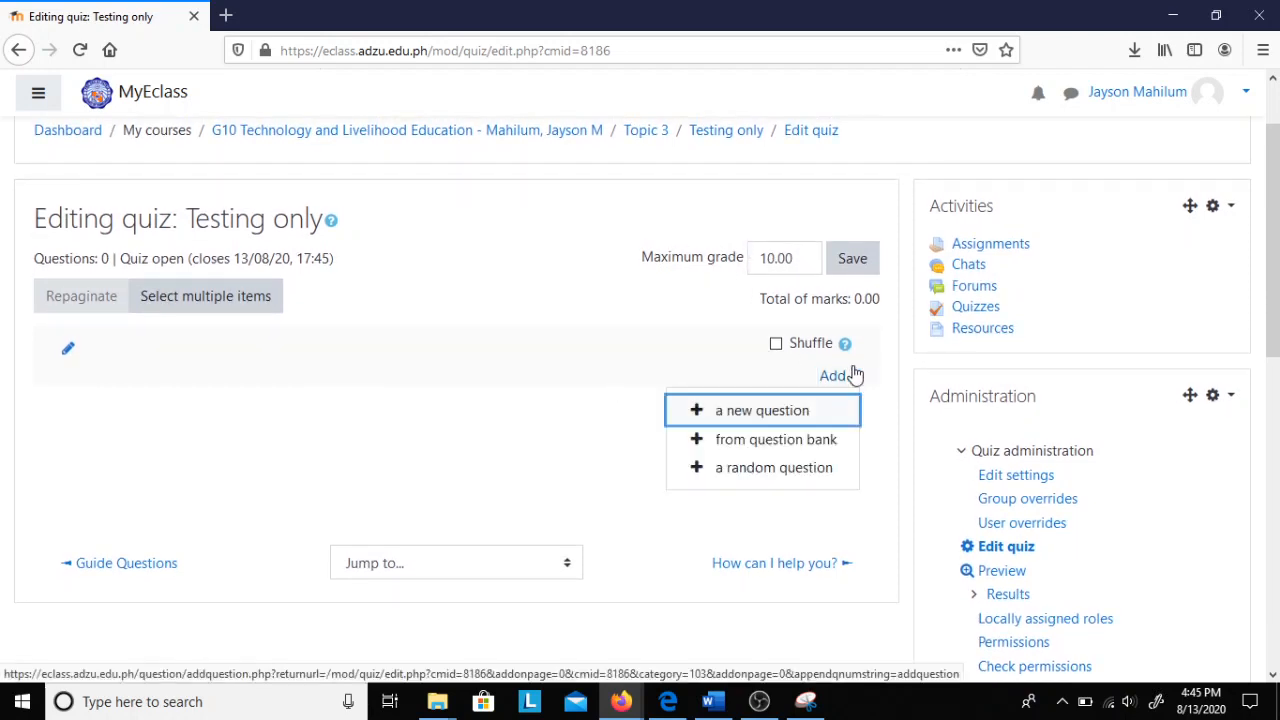
{"action": "left_click", "coordinate": [766, 418]}
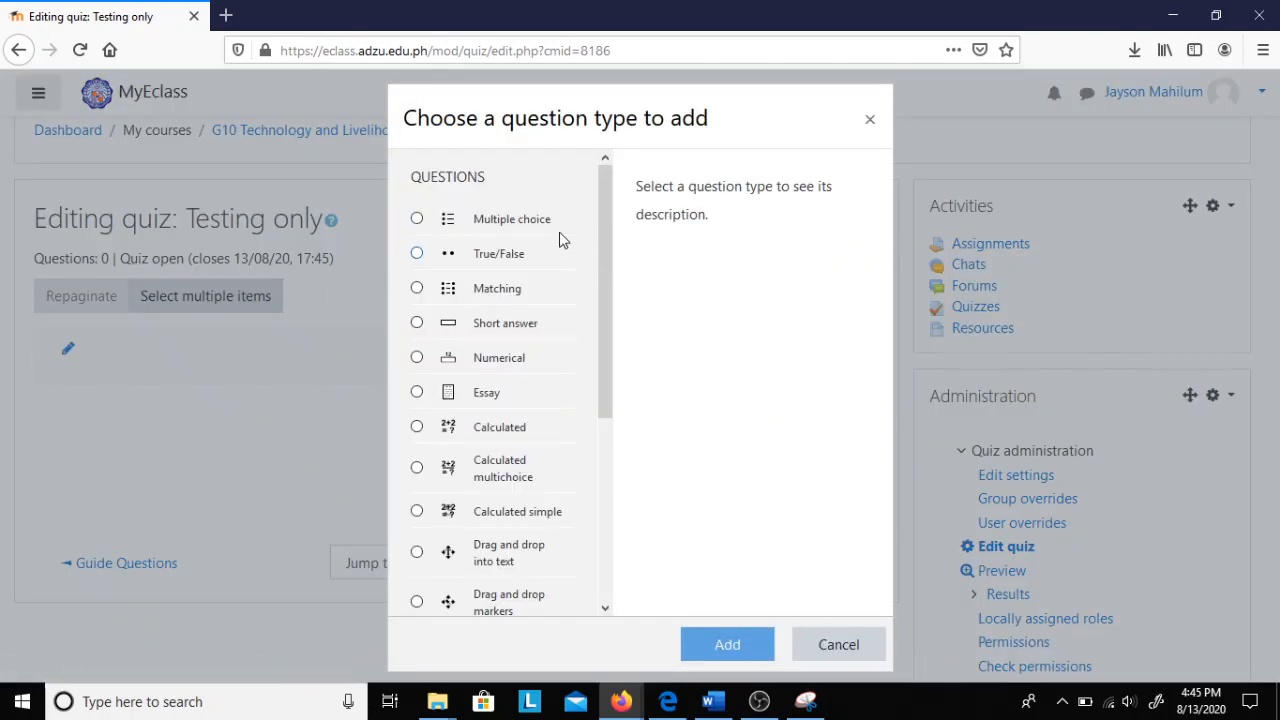
{"action": "left_click", "coordinate": [417, 220]}
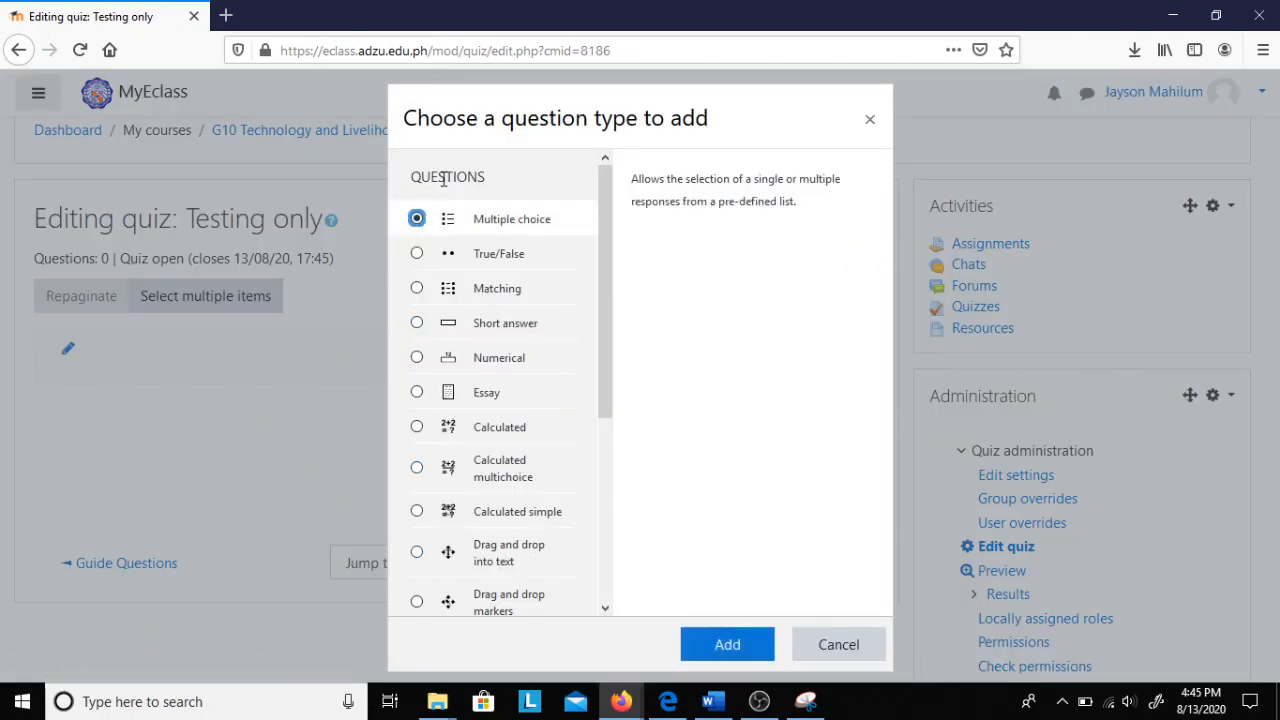
{"action": "left_click", "coordinate": [728, 646]}
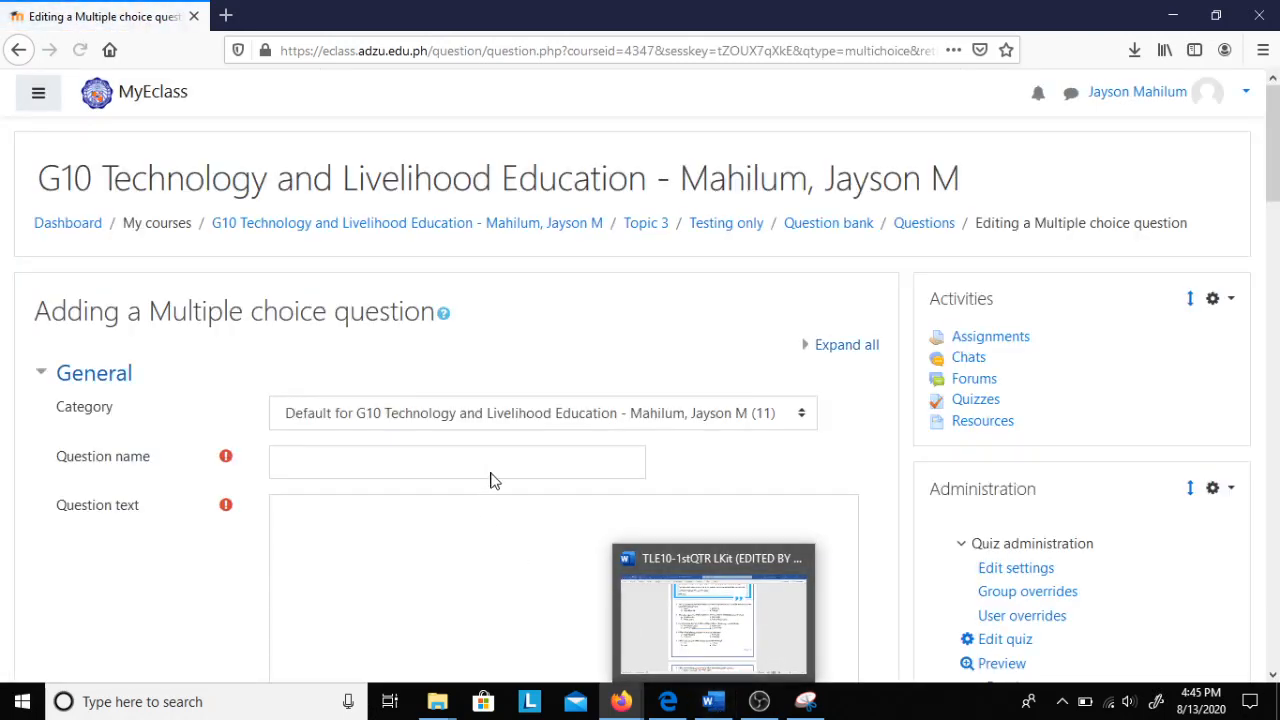
Set the question's category to Comptency 1 and enter testQ1 as the question name
{"action": "scroll", "coordinate": [430, 358], "scroll_direction": "down", "scroll_amount": 1}
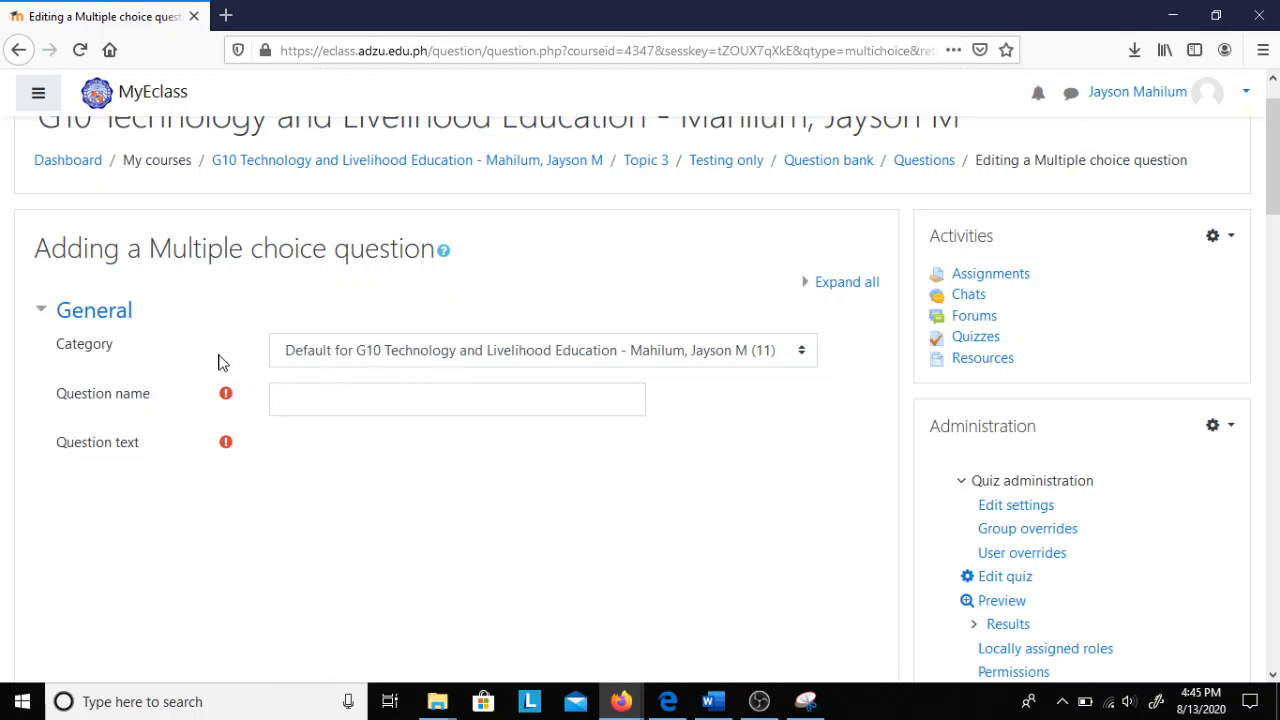
{"action": "scroll", "coordinate": [135, 395], "scroll_direction": "down", "scroll_amount": 2}
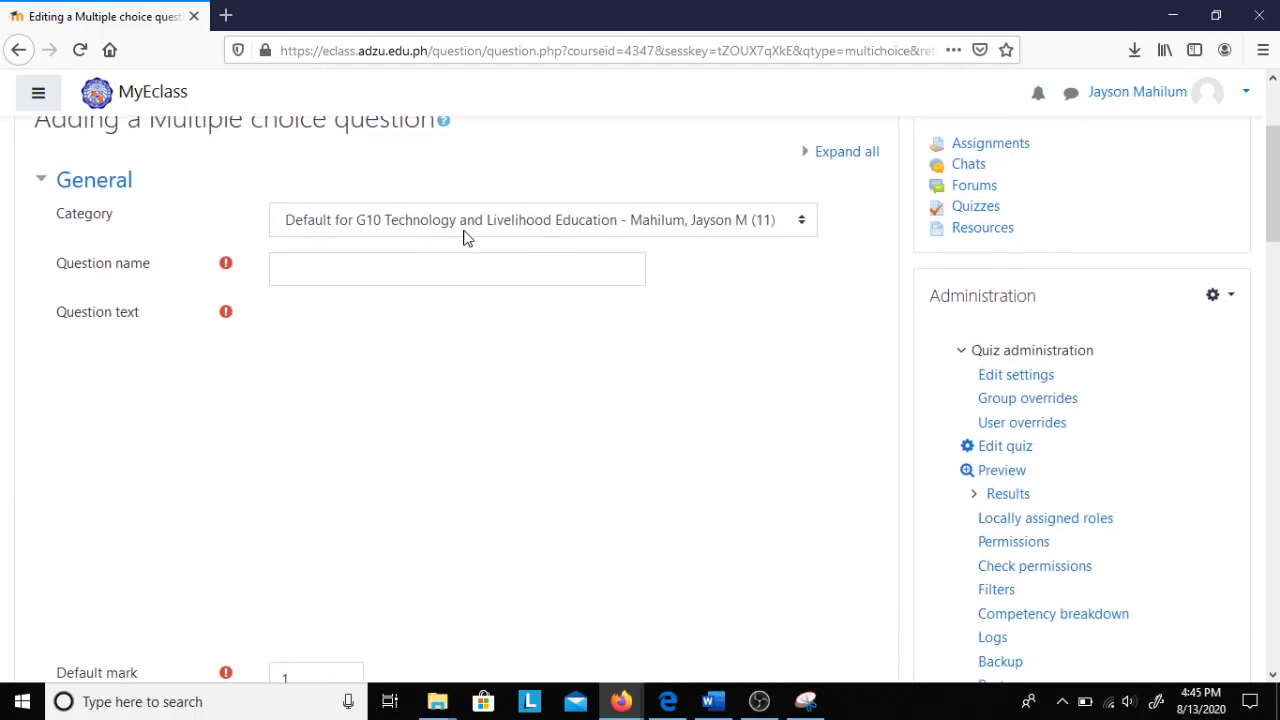
{"action": "left_click", "coordinate": [528, 226]}
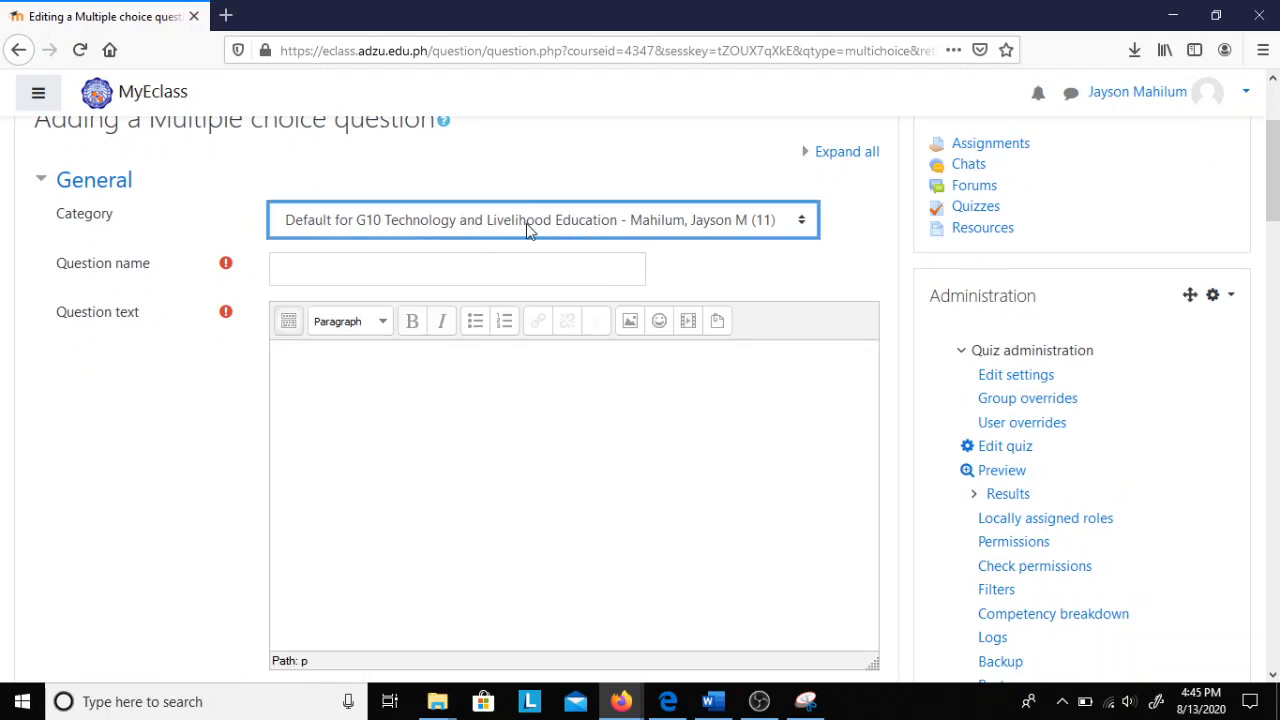
{"action": "left_click", "coordinate": [806, 222]}
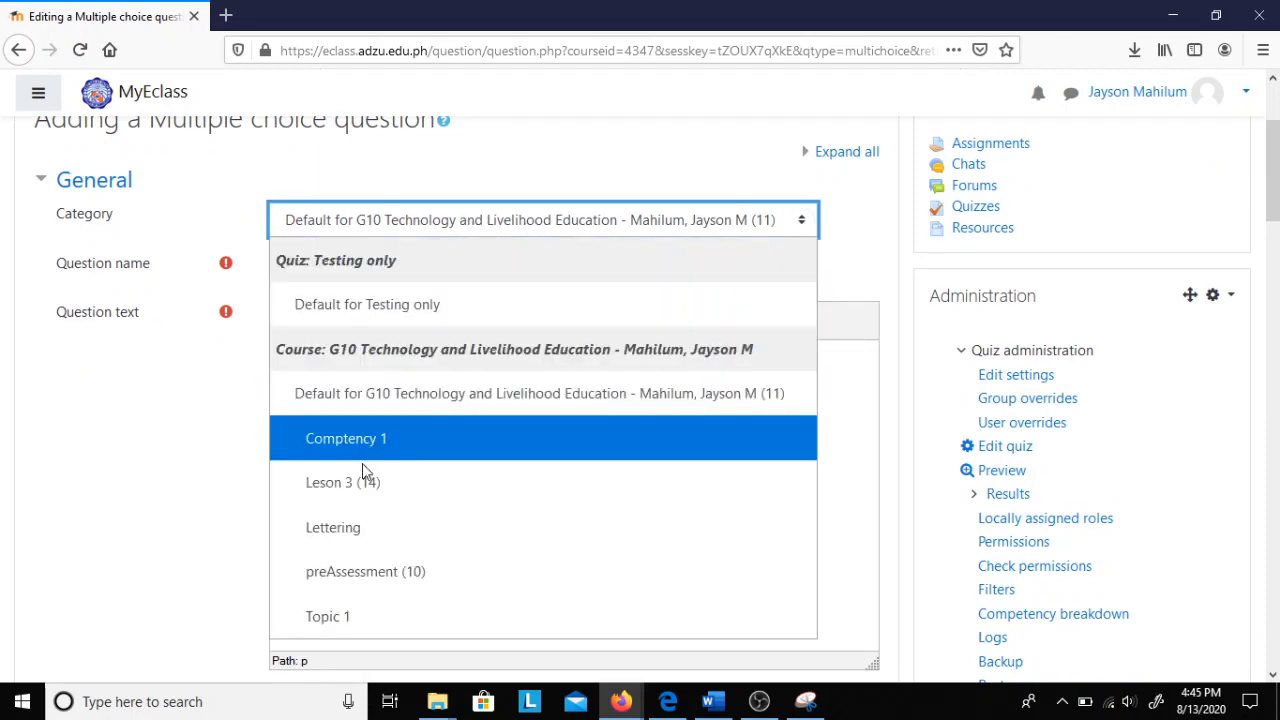
{"action": "left_click", "coordinate": [381, 443]}
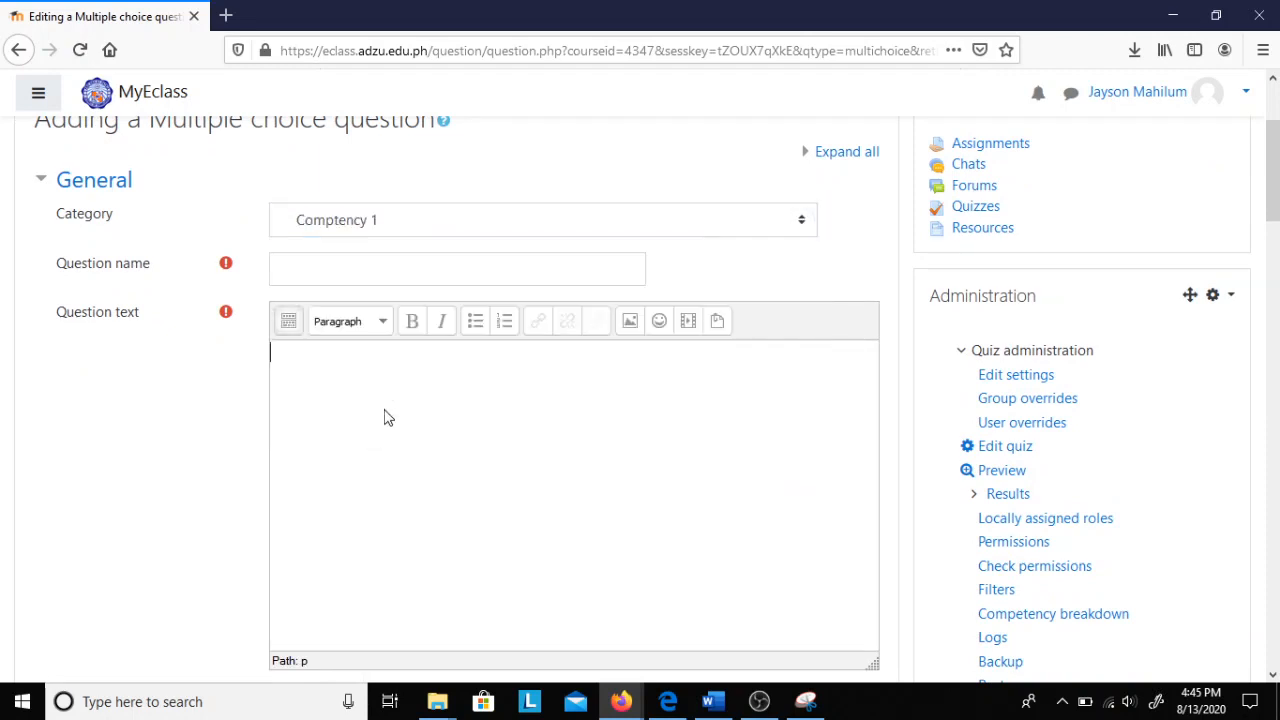
{"action": "left_click", "coordinate": [318, 263]}
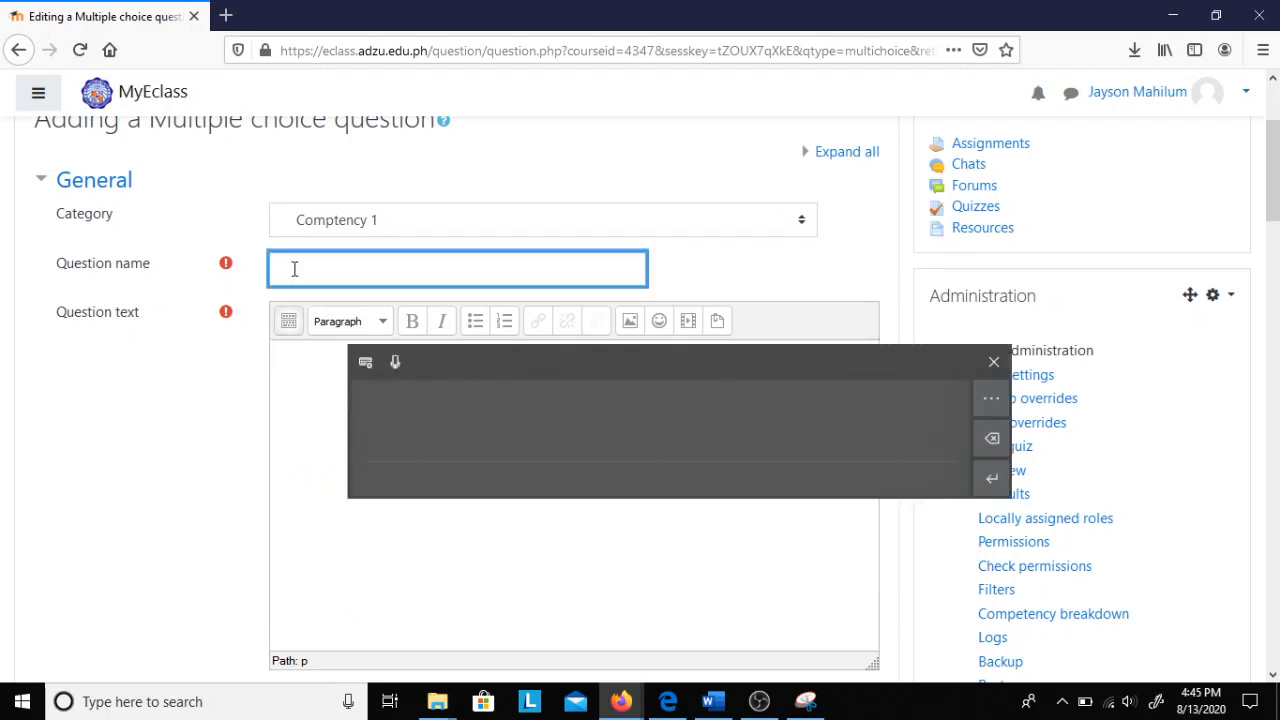
{"action": "type", "text": "testQ1"}
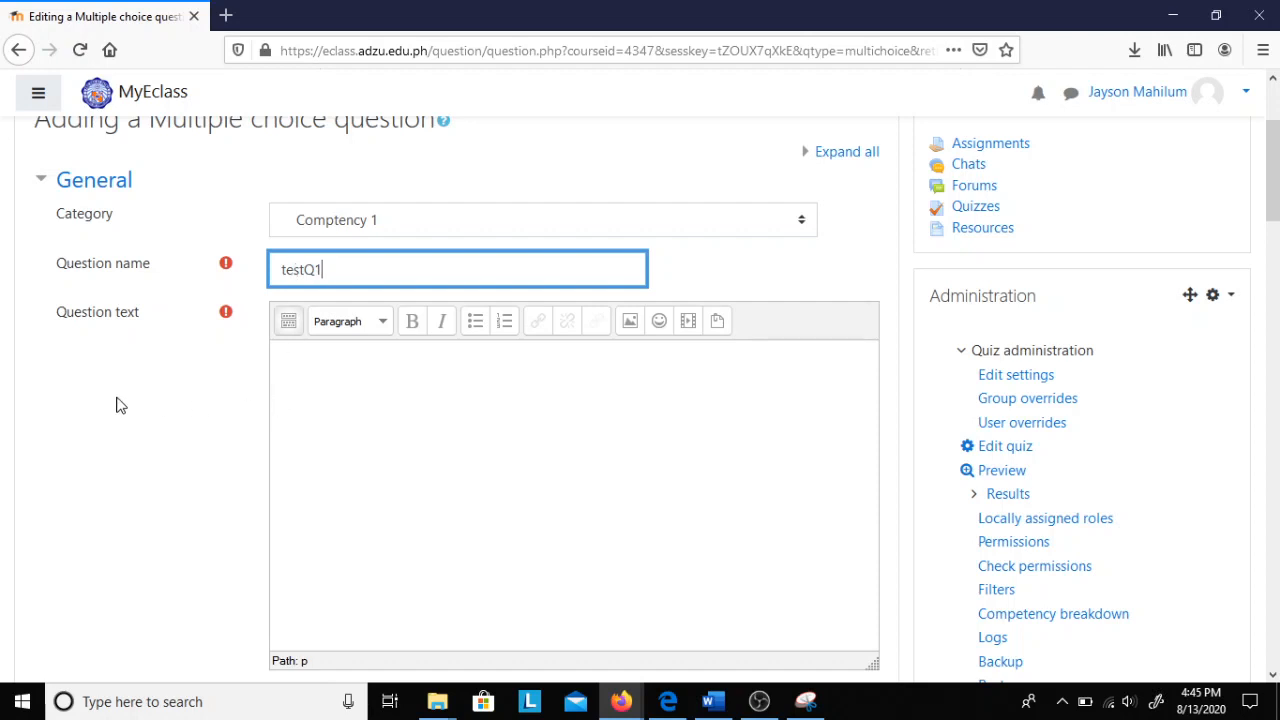
Copy the wording of question 1 about the straight-edge measuring tool from the Word document and paste it as the question text
{"action": "key", "text": "alt+Tab"}
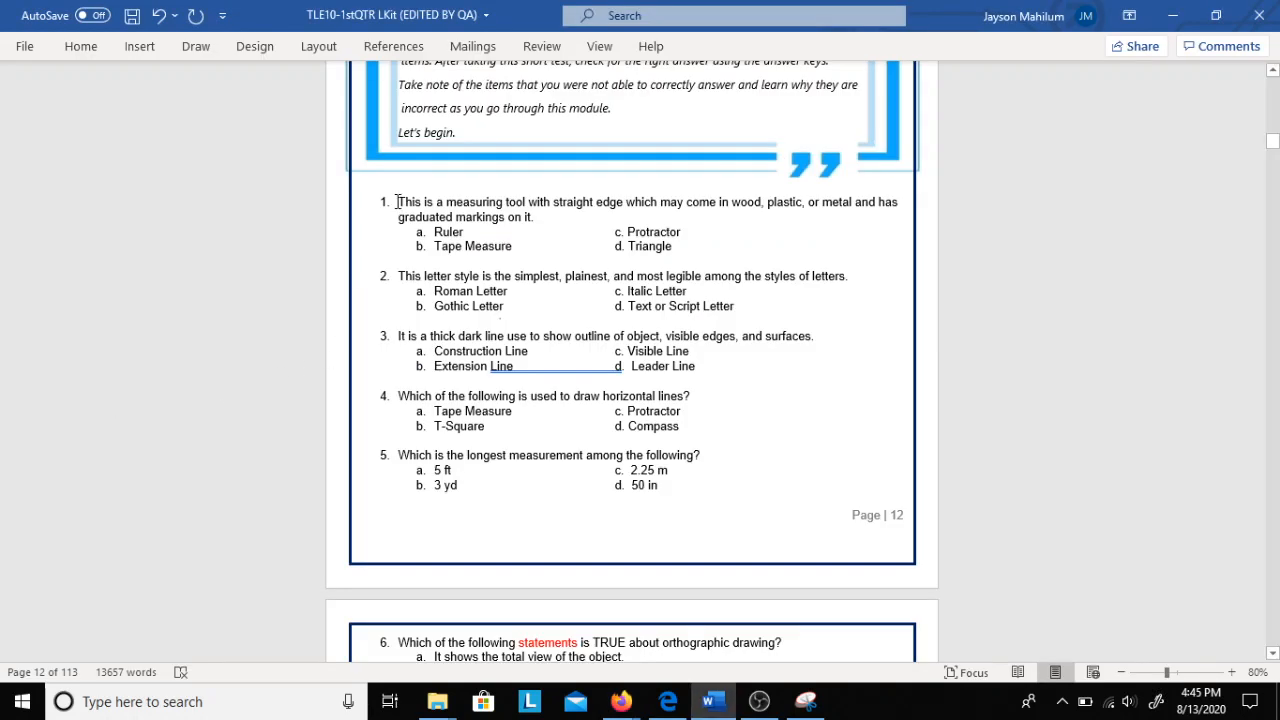
{"action": "left_click_drag", "start_coordinate": [399, 202], "coordinate": [525, 220]}
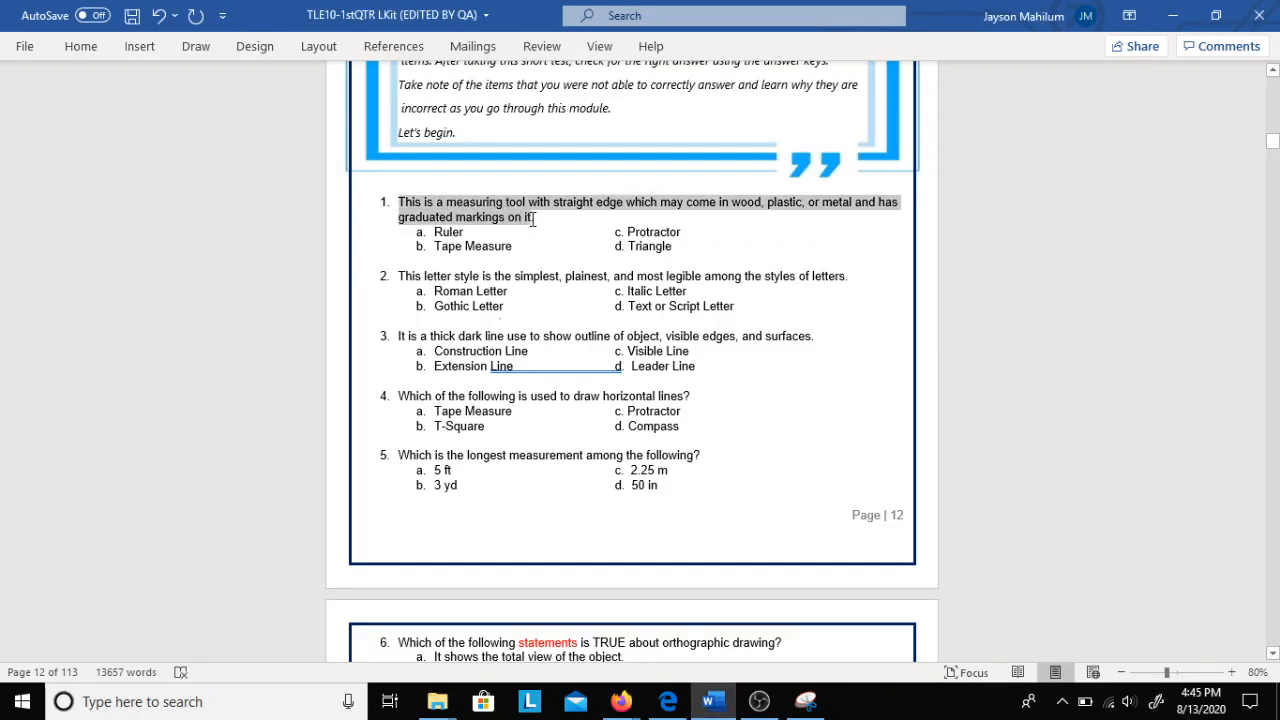
{"action": "key", "text": "alt+Tab"}
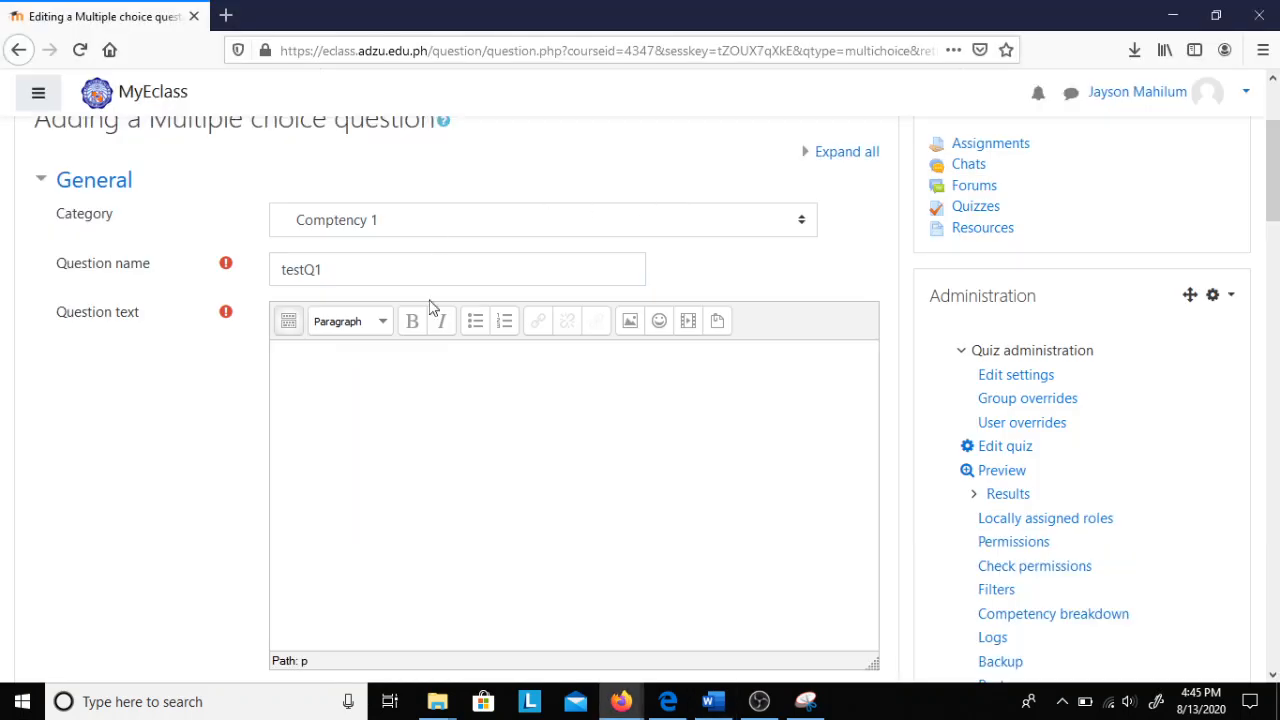
{"action": "left_click", "coordinate": [432, 411]}
{"action": "key", "text": "alt+Tab"}
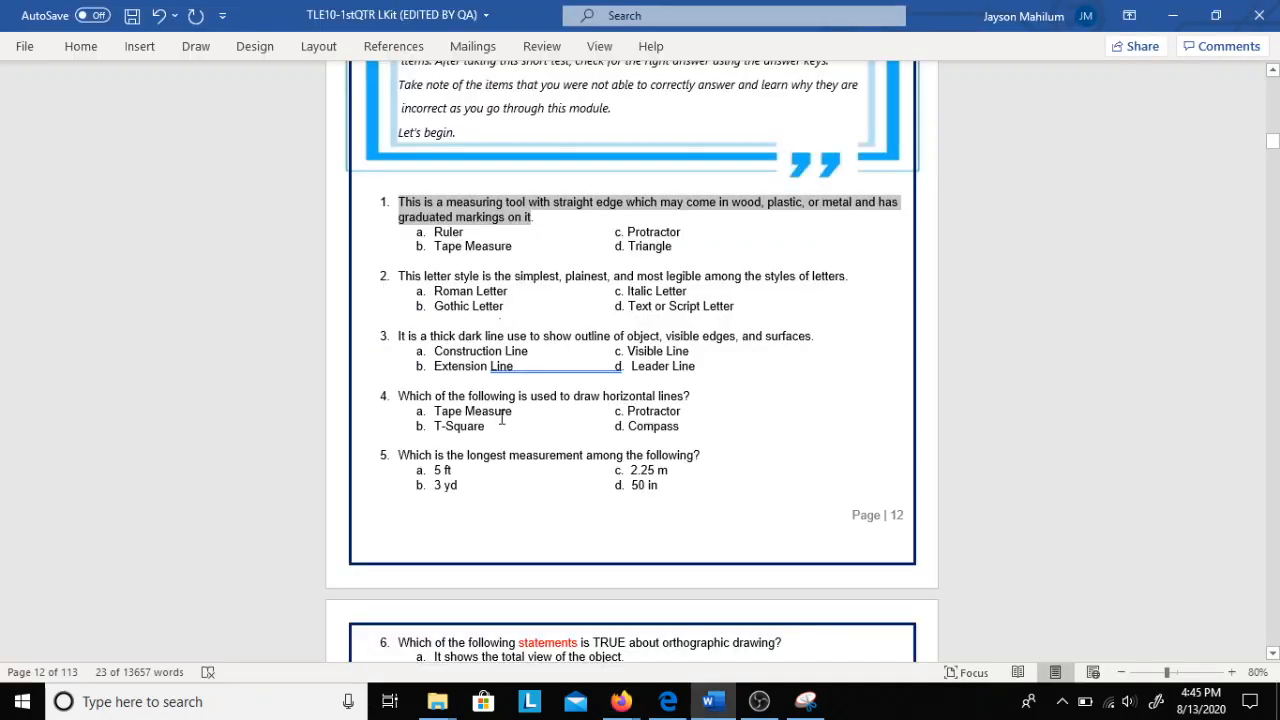
{"action": "key", "text": "ctrl+c"}
{"action": "key", "text": "alt+Tab"}
{"action": "key", "text": "ctrl+v"}
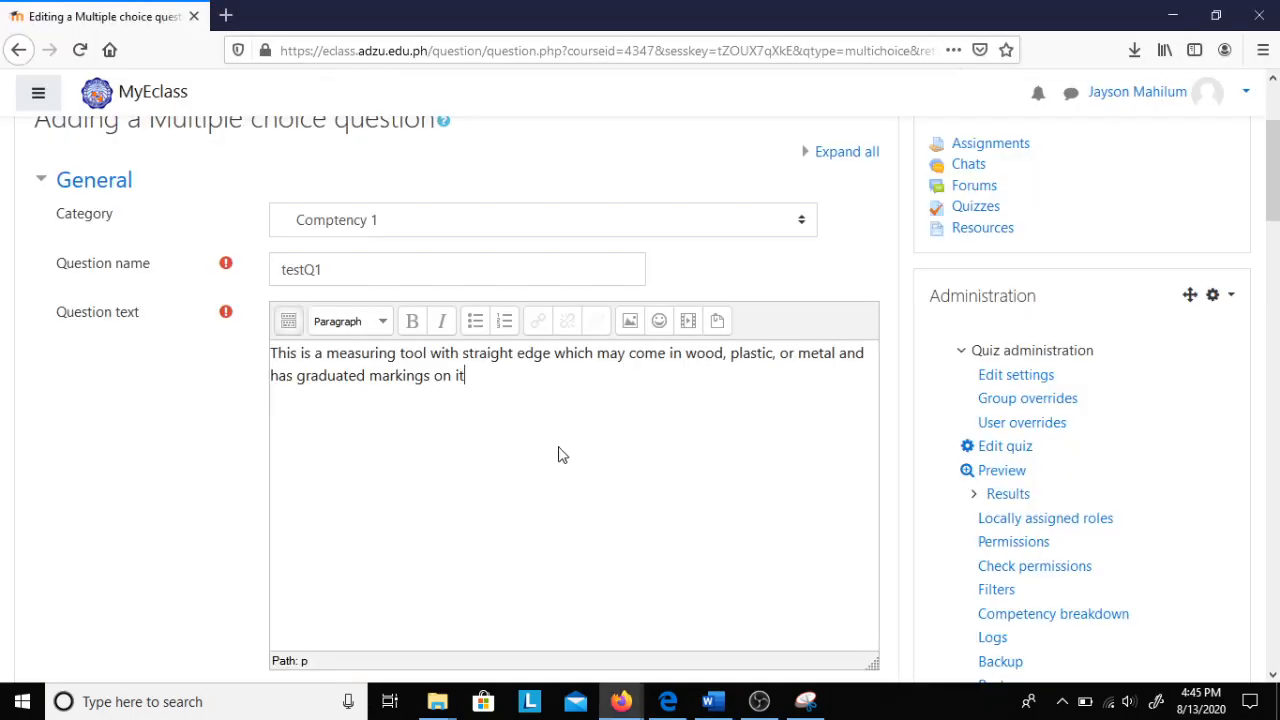
Examine the question's default mark, single or multiple answer setting, shuffle option and available choice numbering styles
{"action": "key", "text": "alt+Tab"}
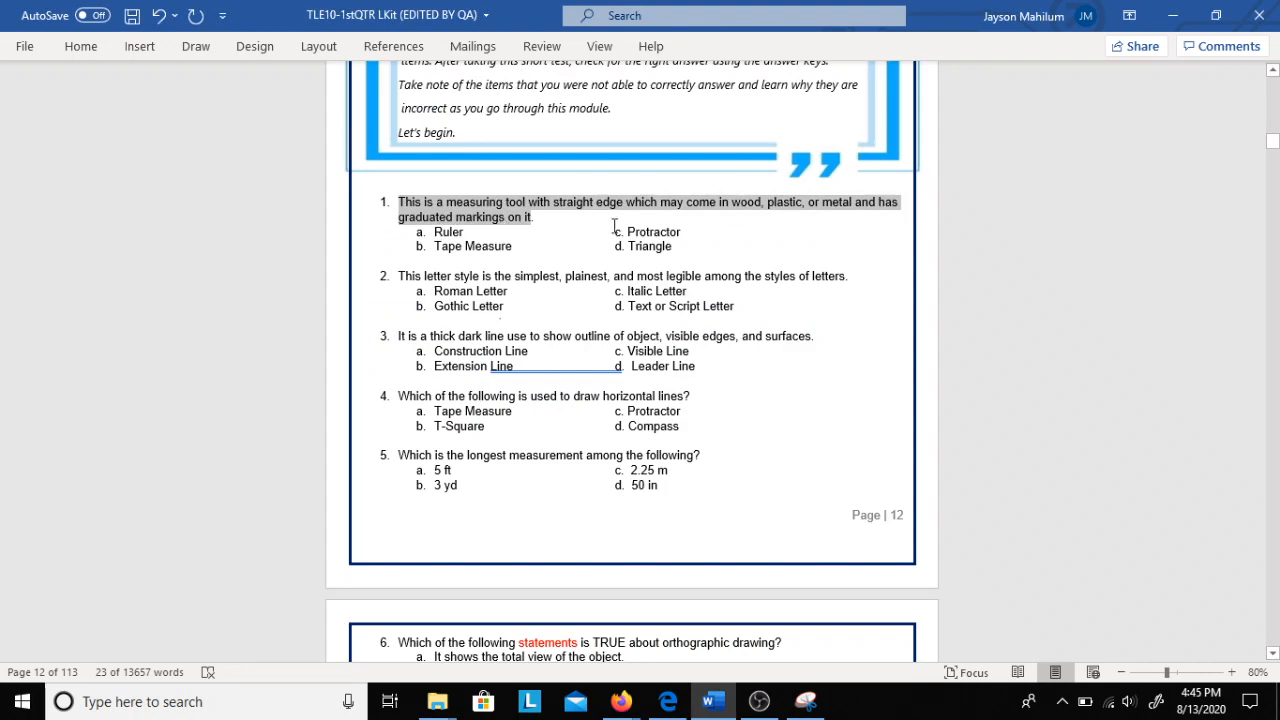
{"action": "key", "text": "alt+Tab"}
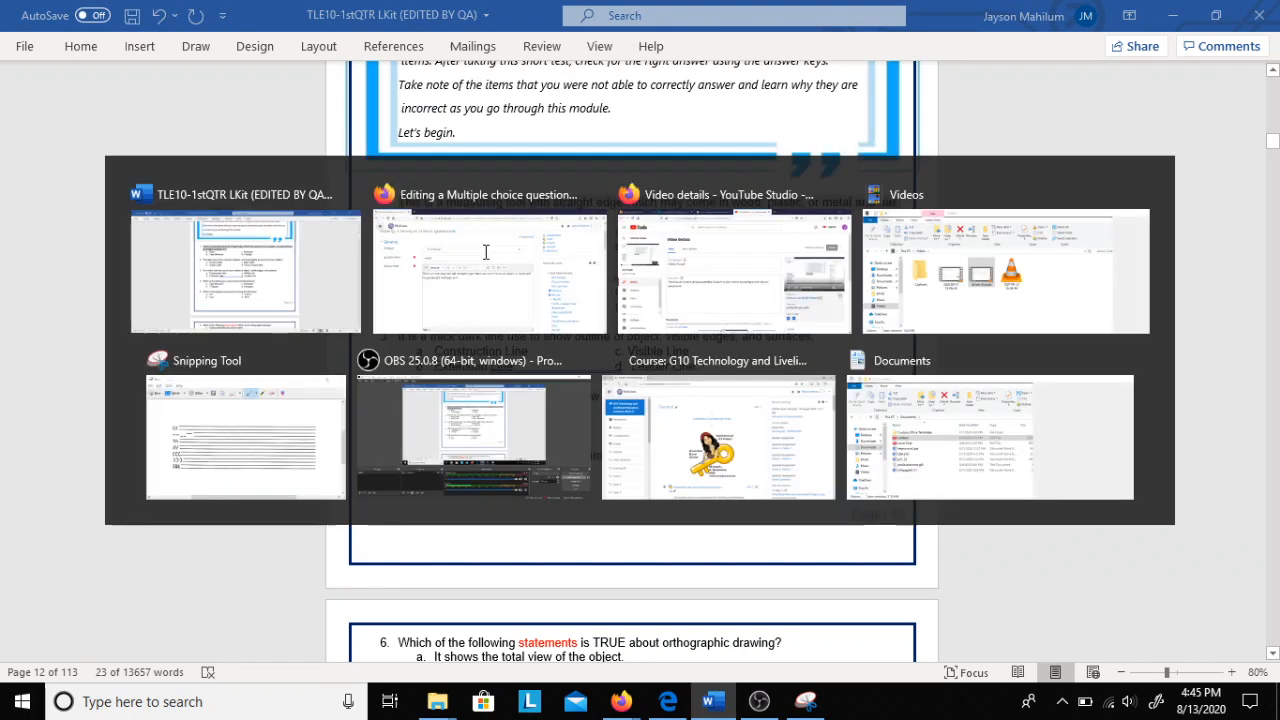
{"action": "scroll", "coordinate": [189, 480], "scroll_direction": "down", "scroll_amount": 2}
{"action": "scroll", "coordinate": [189, 480], "scroll_direction": "down", "scroll_amount": 3}
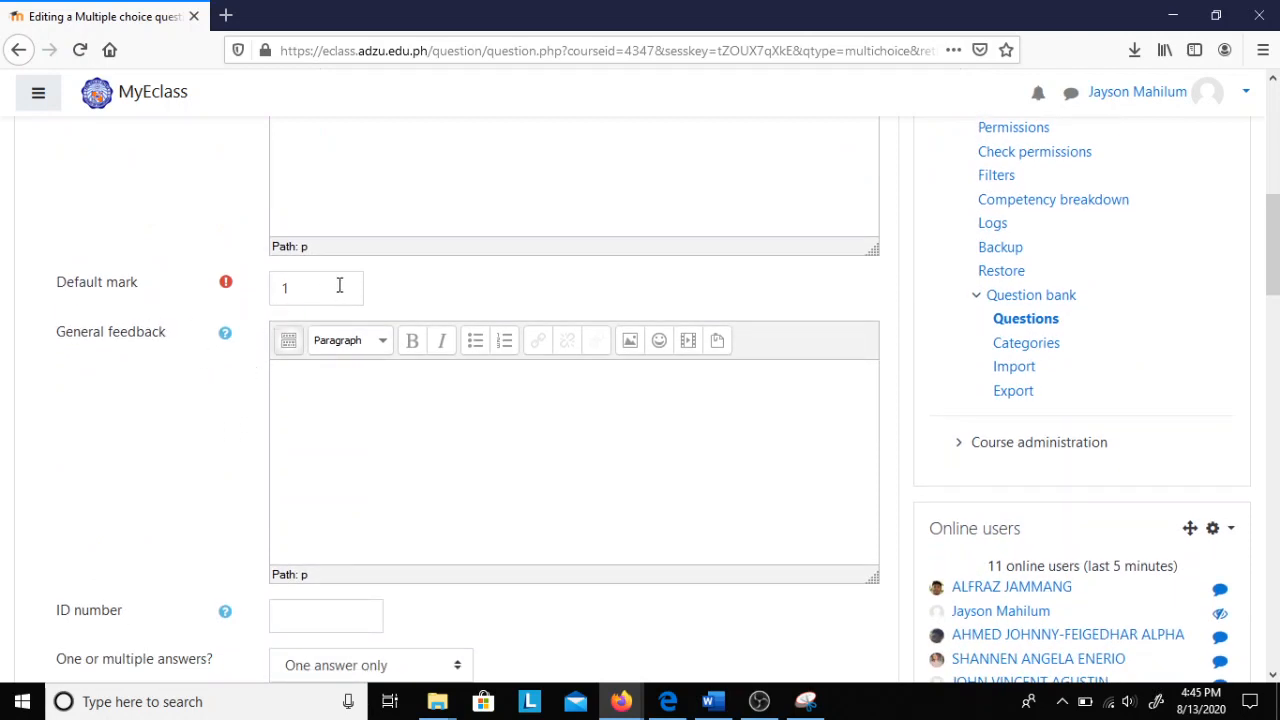
{"action": "left_click", "coordinate": [309, 288]}
{"action": "scroll", "coordinate": [174, 430], "scroll_direction": "down", "scroll_amount": 1}
{"action": "scroll", "coordinate": [174, 440], "scroll_direction": "down", "scroll_amount": 3}
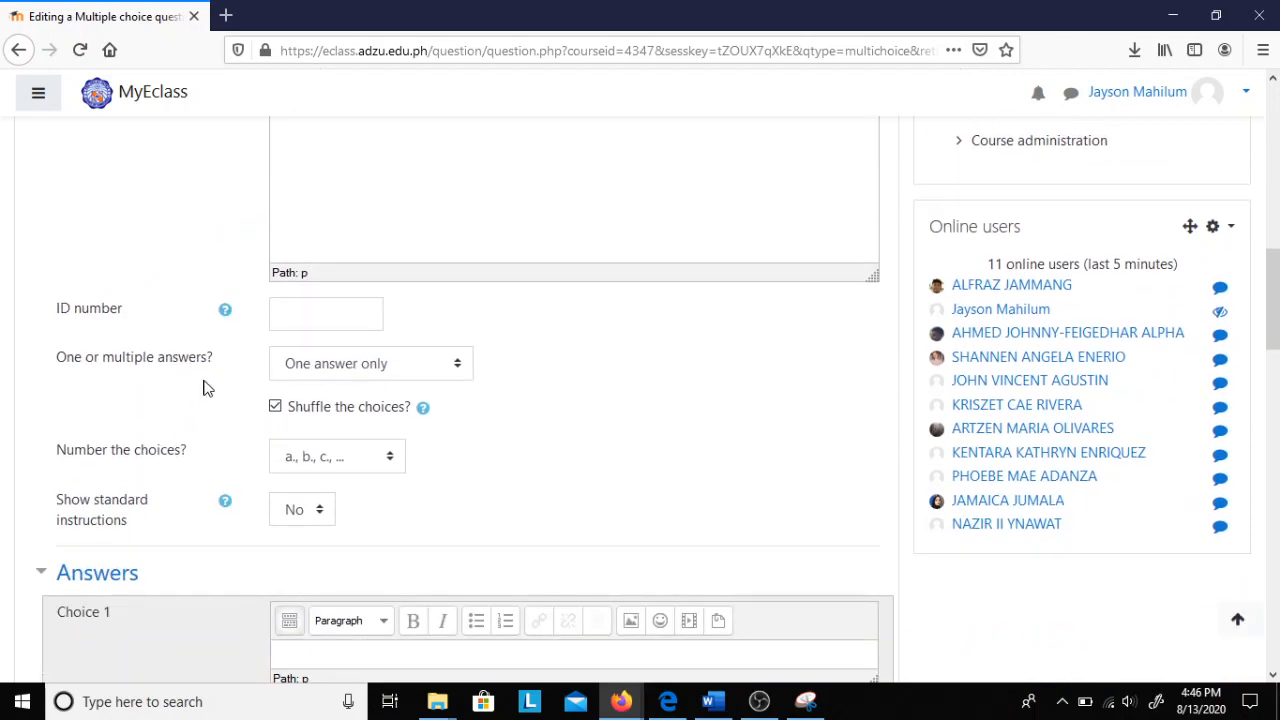
{"action": "scroll", "coordinate": [206, 385], "scroll_direction": "down", "scroll_amount": 1}
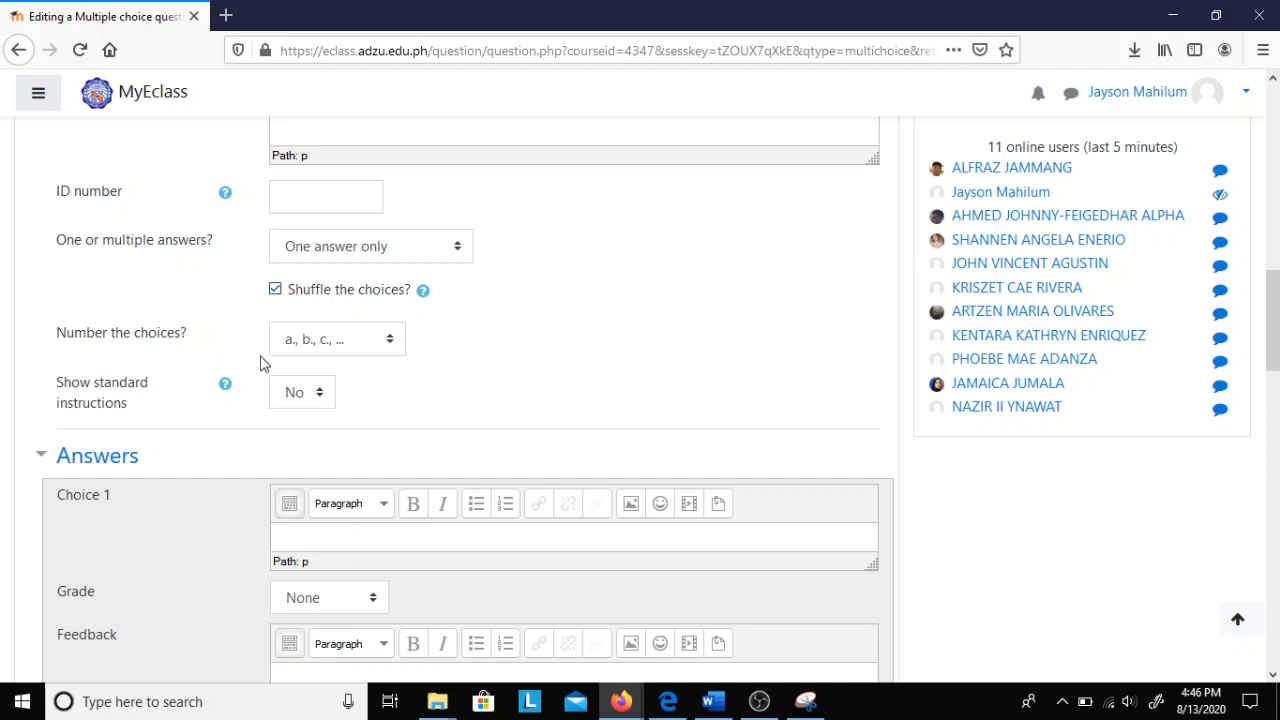
{"action": "left_click", "coordinate": [316, 342]}
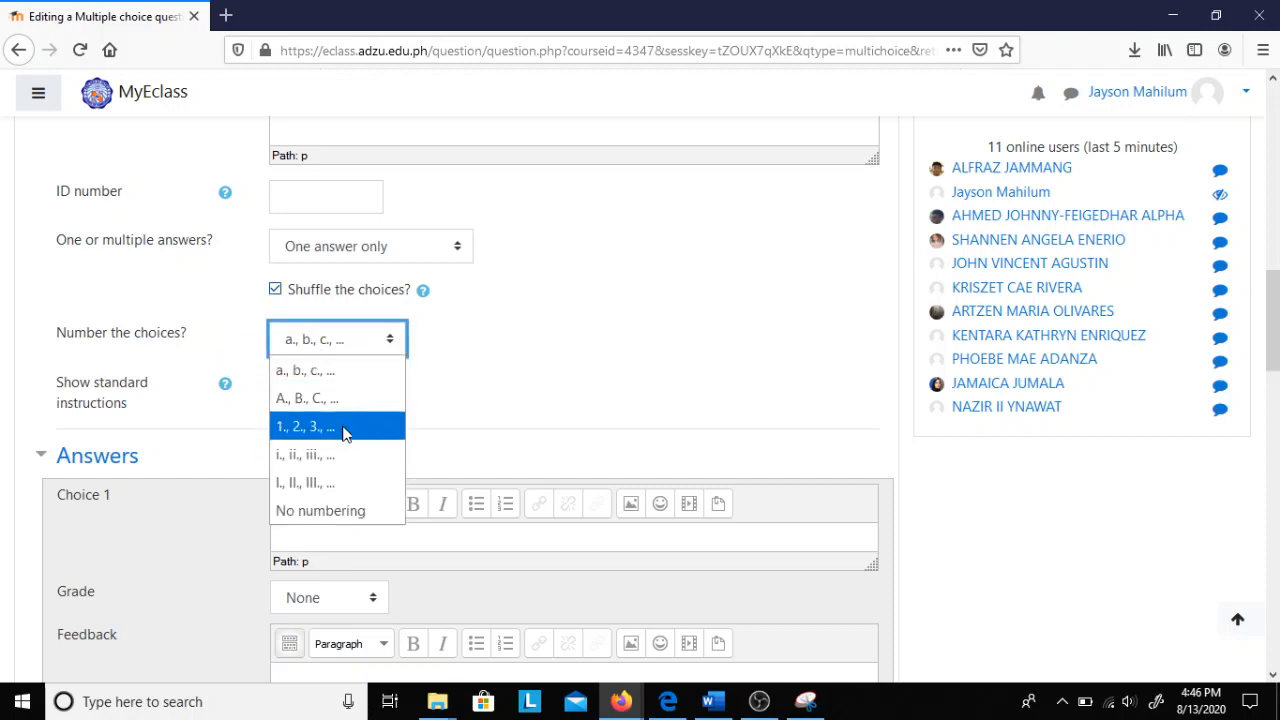
{"action": "left_click", "coordinate": [503, 372]}
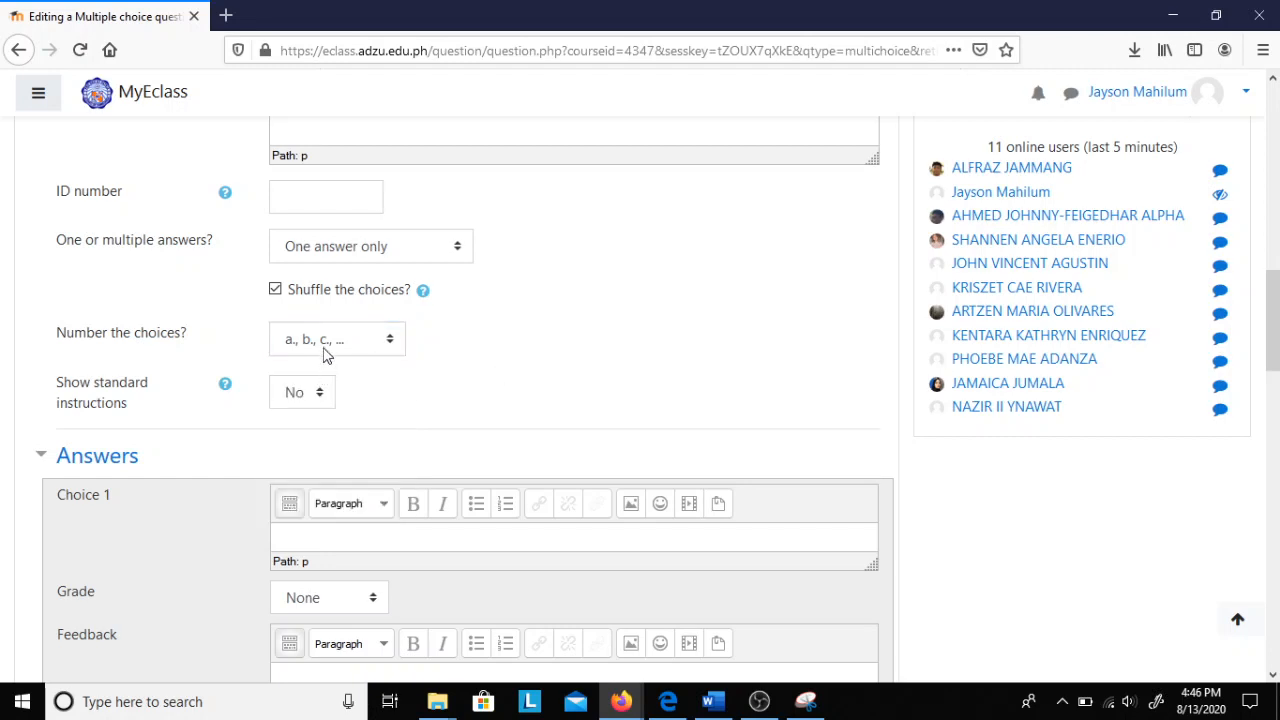
Enter Ruler as Choice 1 with a grade of 100% and the feedback "Great Job."
{"action": "scroll", "coordinate": [454, 360], "scroll_direction": "down", "scroll_amount": 3}
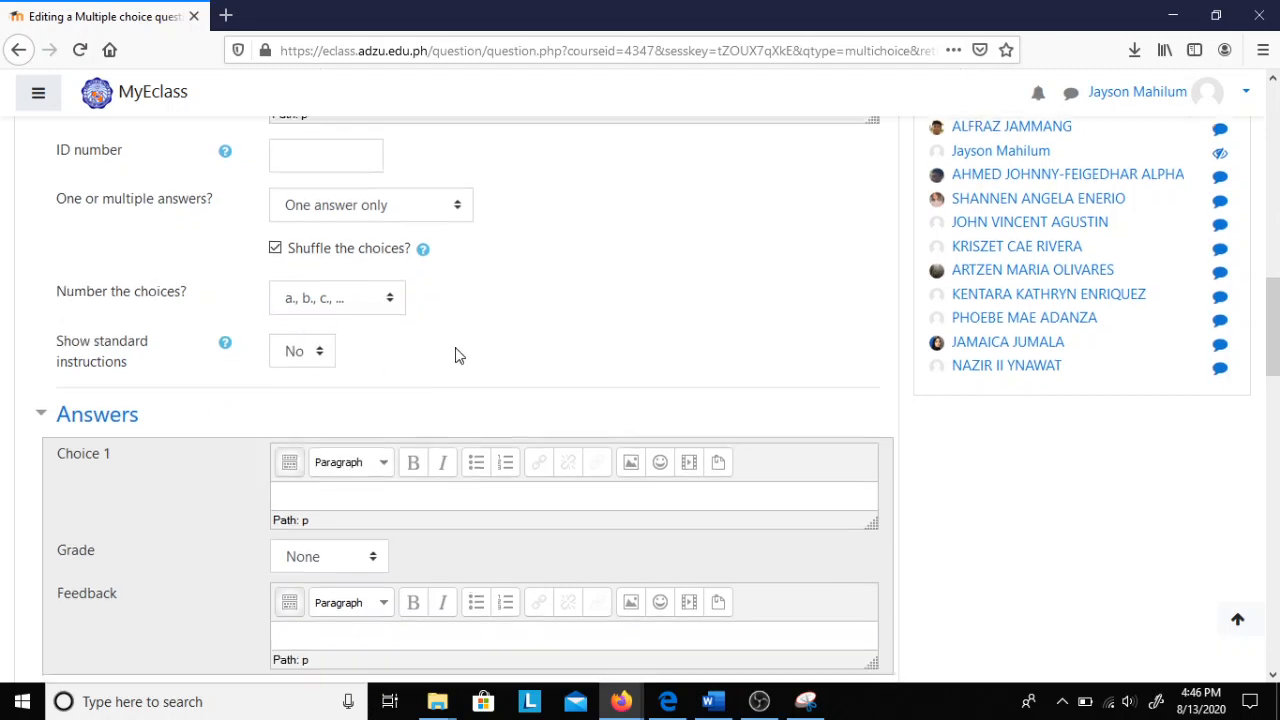
{"action": "left_click", "coordinate": [416, 366]}
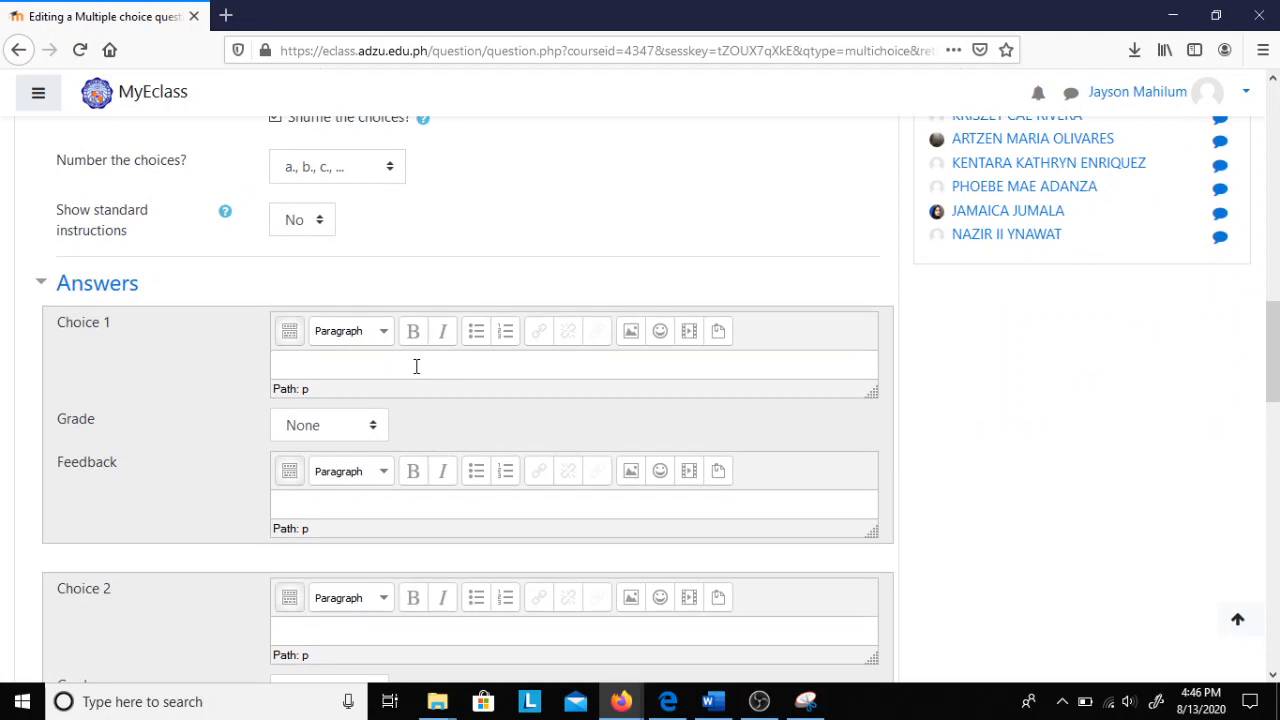
{"action": "type", "text": "Ruler"}
{"action": "left_click", "coordinate": [350, 427]}
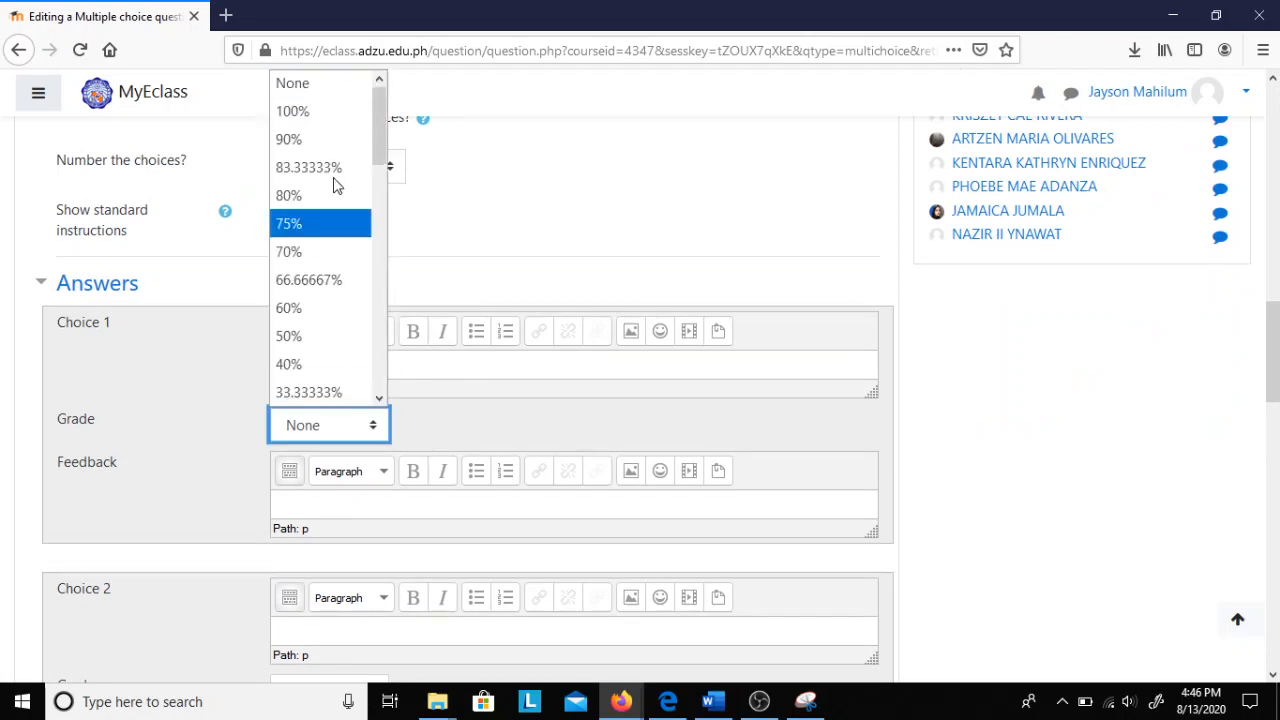
{"action": "left_click", "coordinate": [335, 114]}
{"action": "left_click", "coordinate": [170, 412]}
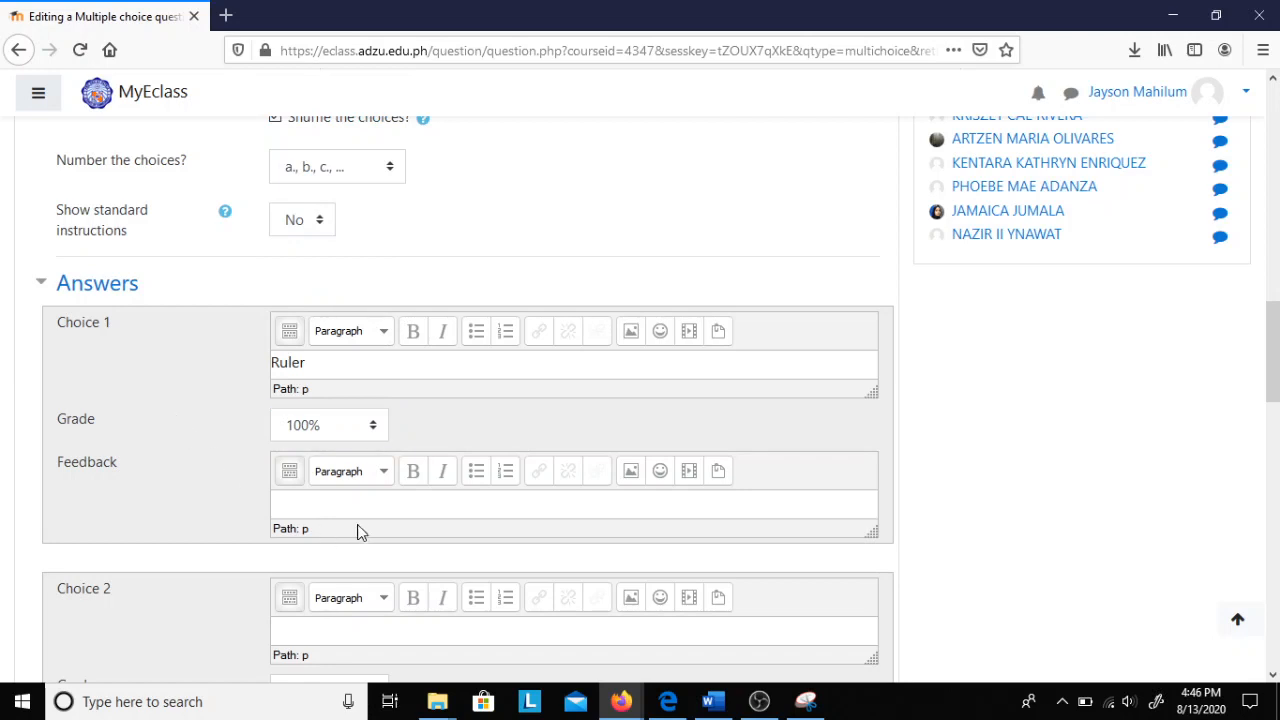
{"action": "left_click", "coordinate": [408, 500]}
{"action": "type", "text": "Great Job."}
Enter Tape Measure as Choice 2, keeping its grade at None, with the feedback "It can't be made of wood."
{"action": "scroll", "coordinate": [95, 560], "scroll_direction": "down", "scroll_amount": 3}
{"action": "key", "text": "alt+Tab"}
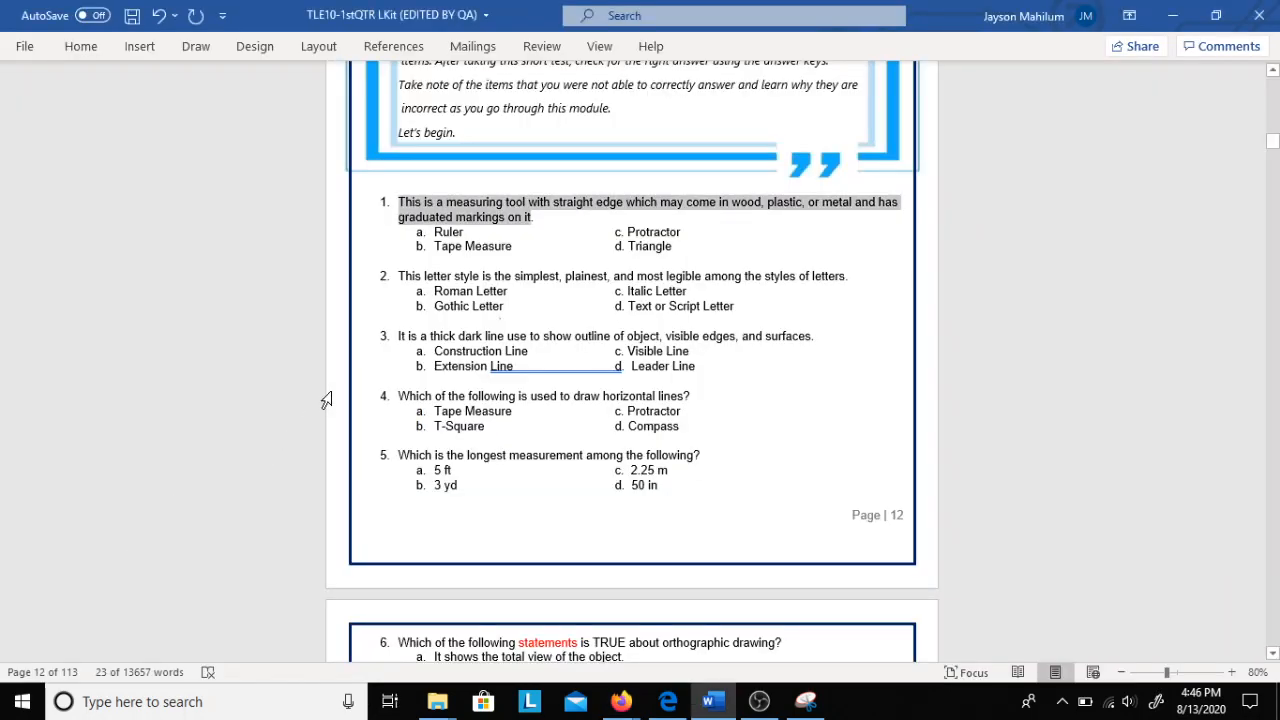
{"action": "key", "text": "alt+Tab"}
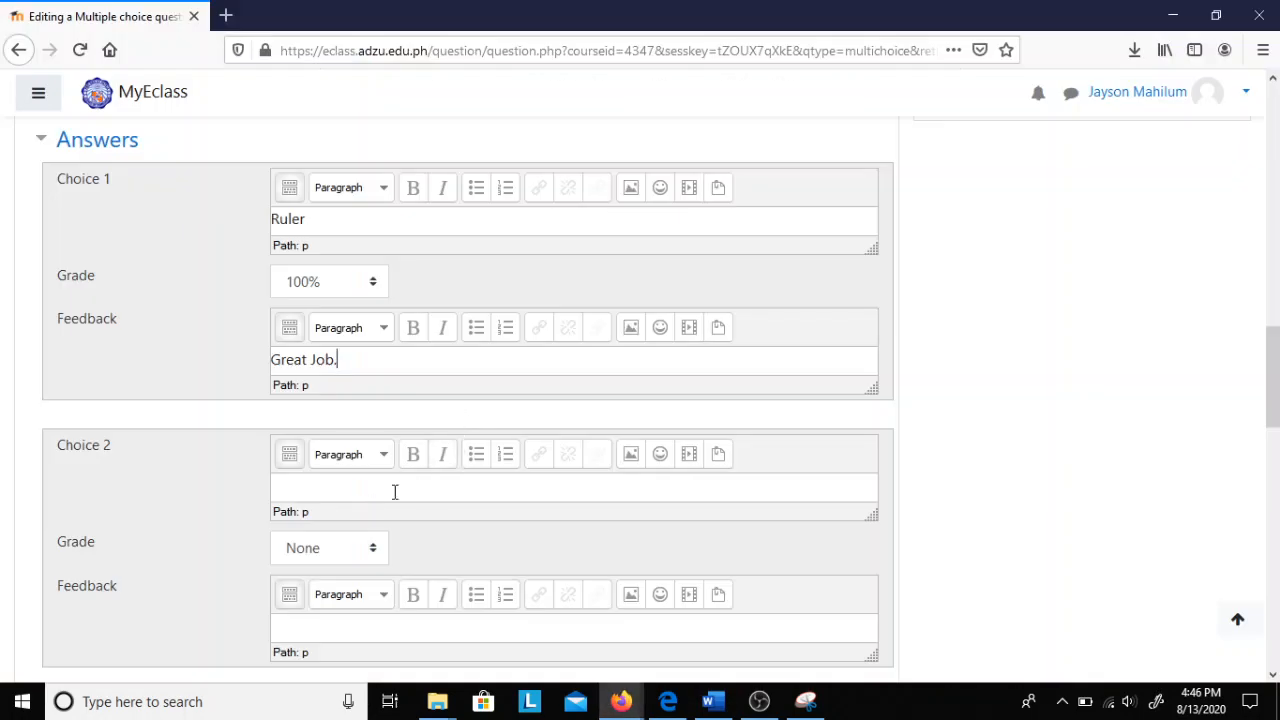
{"action": "type", "text": "Teap"}
{"action": "key", "text": "BackSpace"}
{"action": "type", "text": "ape Measure"}
{"action": "left_click", "coordinate": [343, 555]}
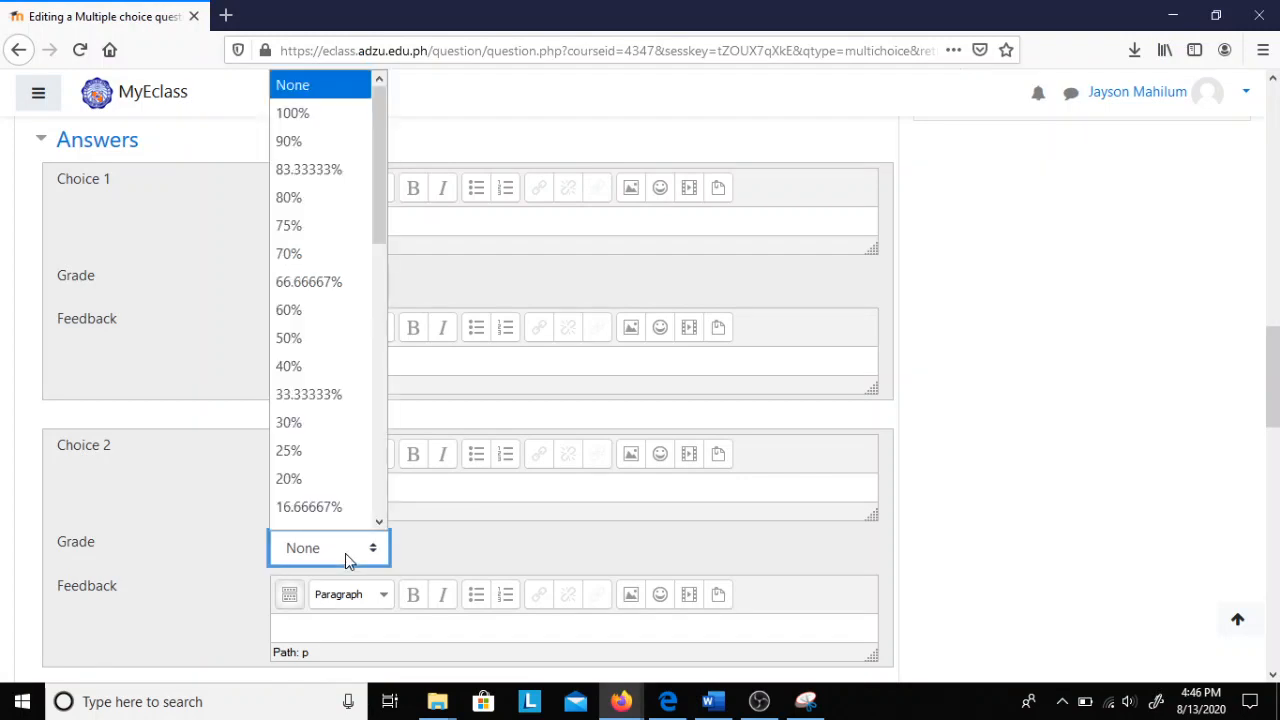
{"action": "left_click", "coordinate": [343, 555]}
{"action": "left_click", "coordinate": [194, 577]}
{"action": "scroll", "coordinate": [191, 574], "scroll_direction": "down", "scroll_amount": 2}
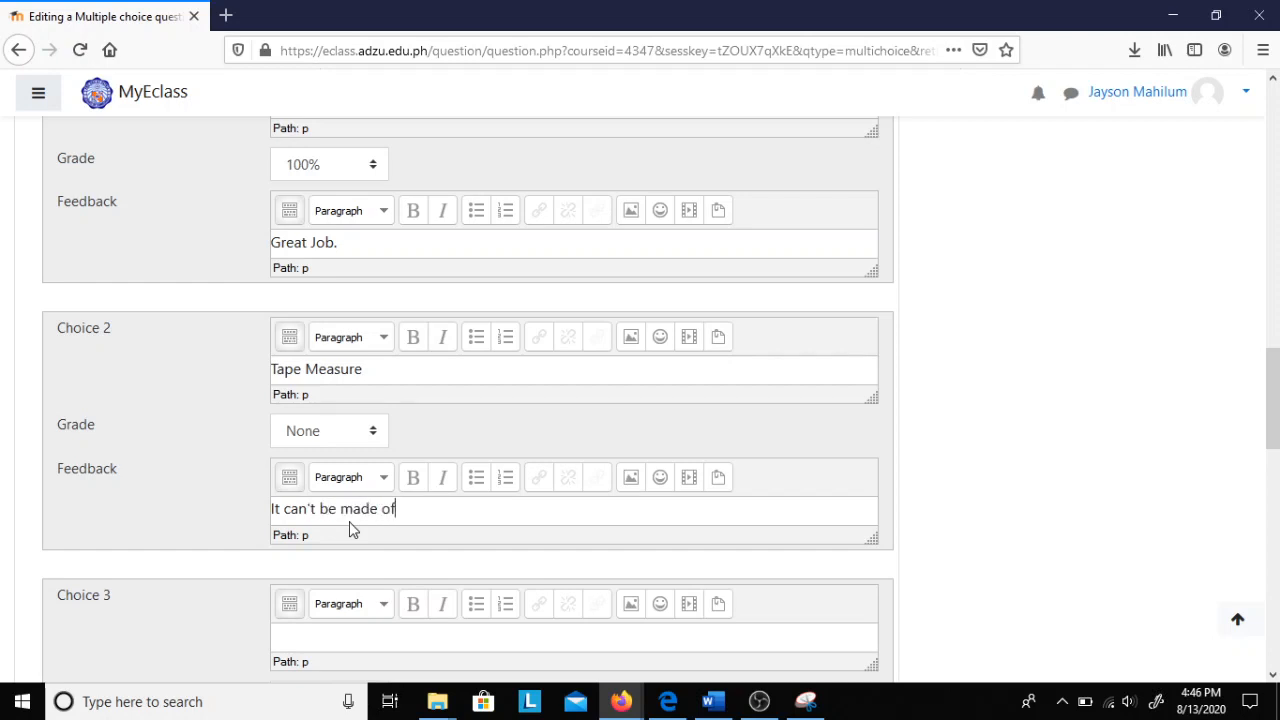
{"action": "type", "text": "ood."}
Check the remaining options of question 1 in the Word document and enter Protractor as Choice 3
{"action": "scroll", "coordinate": [126, 563], "scroll_direction": "down", "scroll_amount": 2}
{"action": "key", "text": "alt+Tab"}
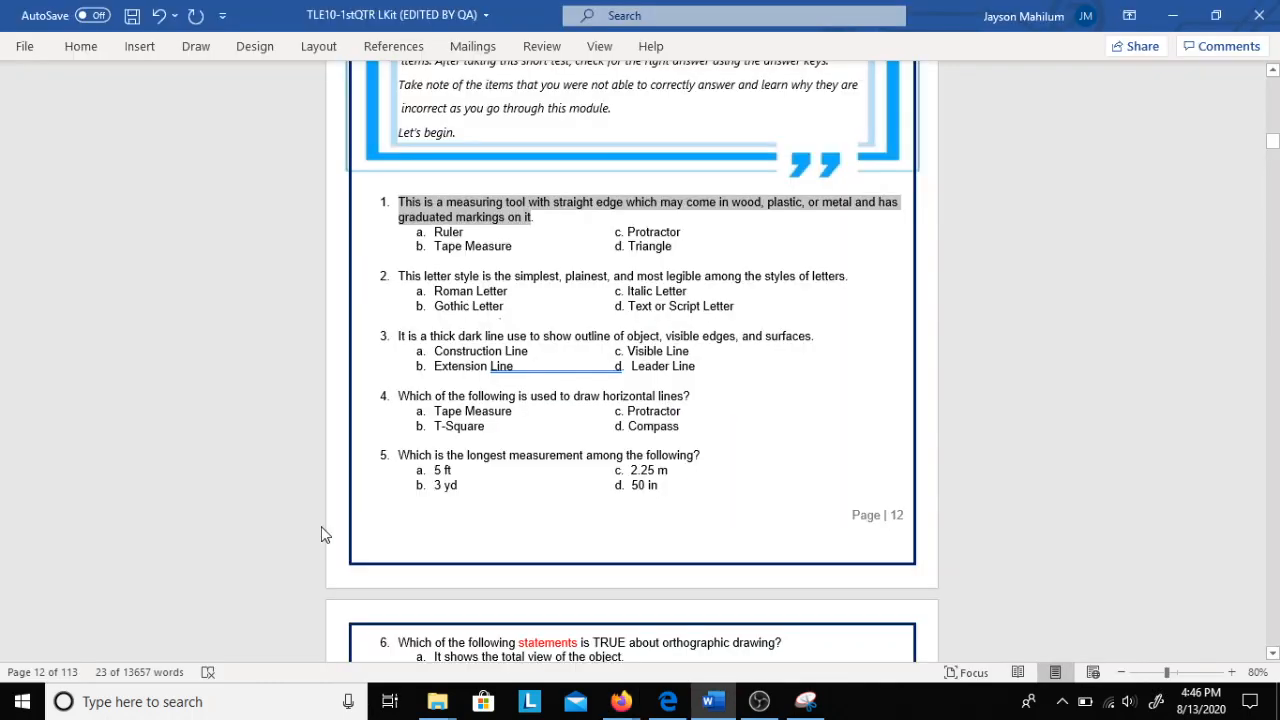
{"action": "left_click", "coordinate": [648, 245]}
{"action": "key", "text": "alt+Tab"}
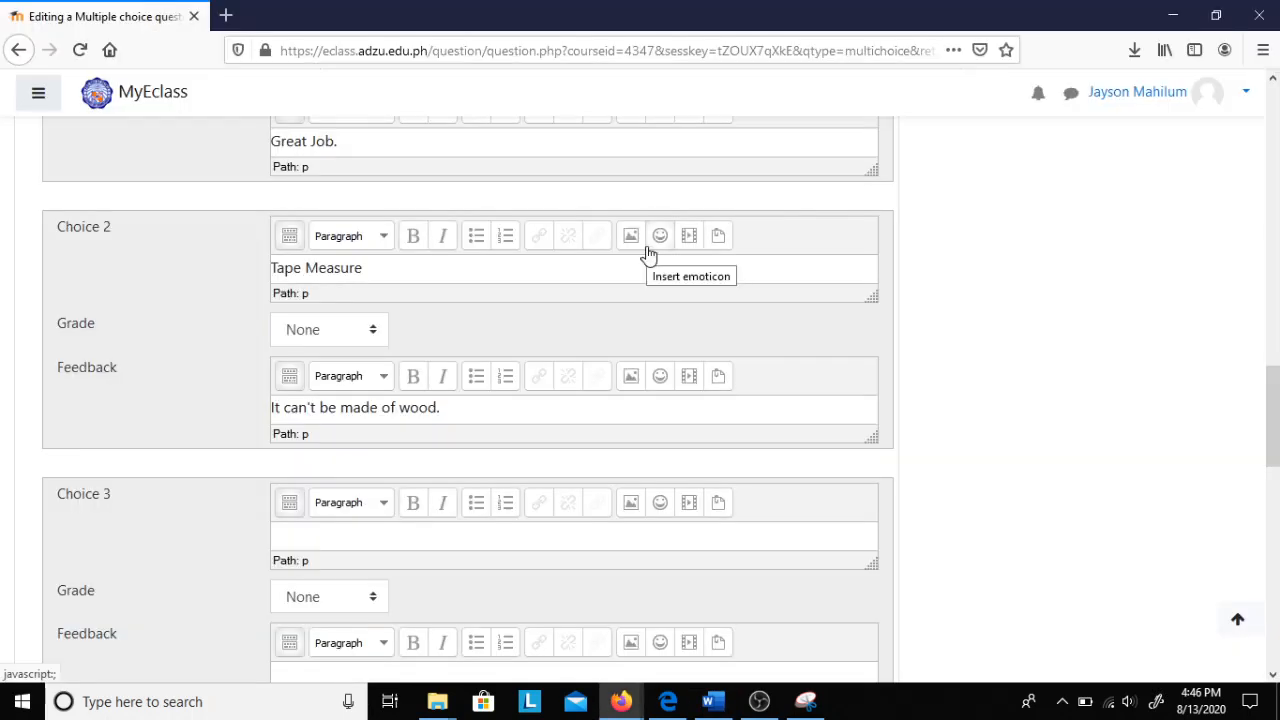
{"action": "type", "text": "Protractor"}
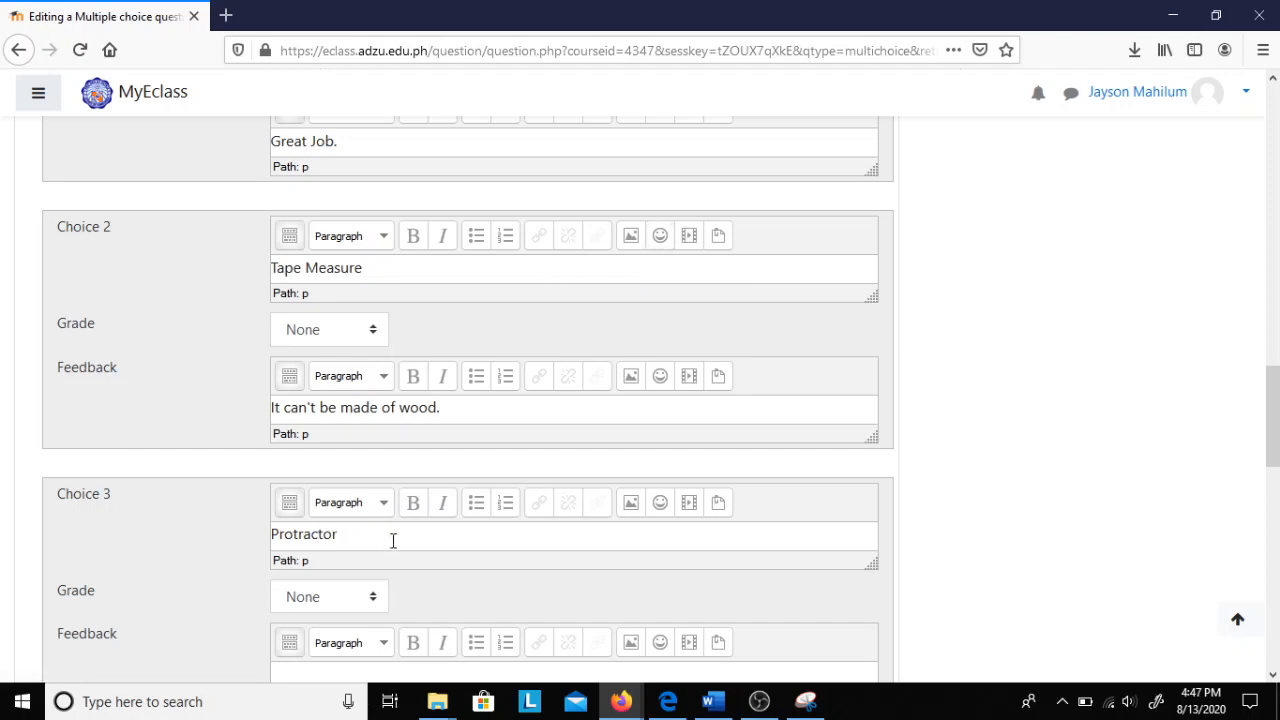
Enter Triangle as Choice 4, taken from the Word document, and keep its grade at None after viewing the grade options
{"action": "scroll", "coordinate": [429, 529], "scroll_direction": "down", "scroll_amount": 2}
{"action": "key", "text": "alt+Tab"}
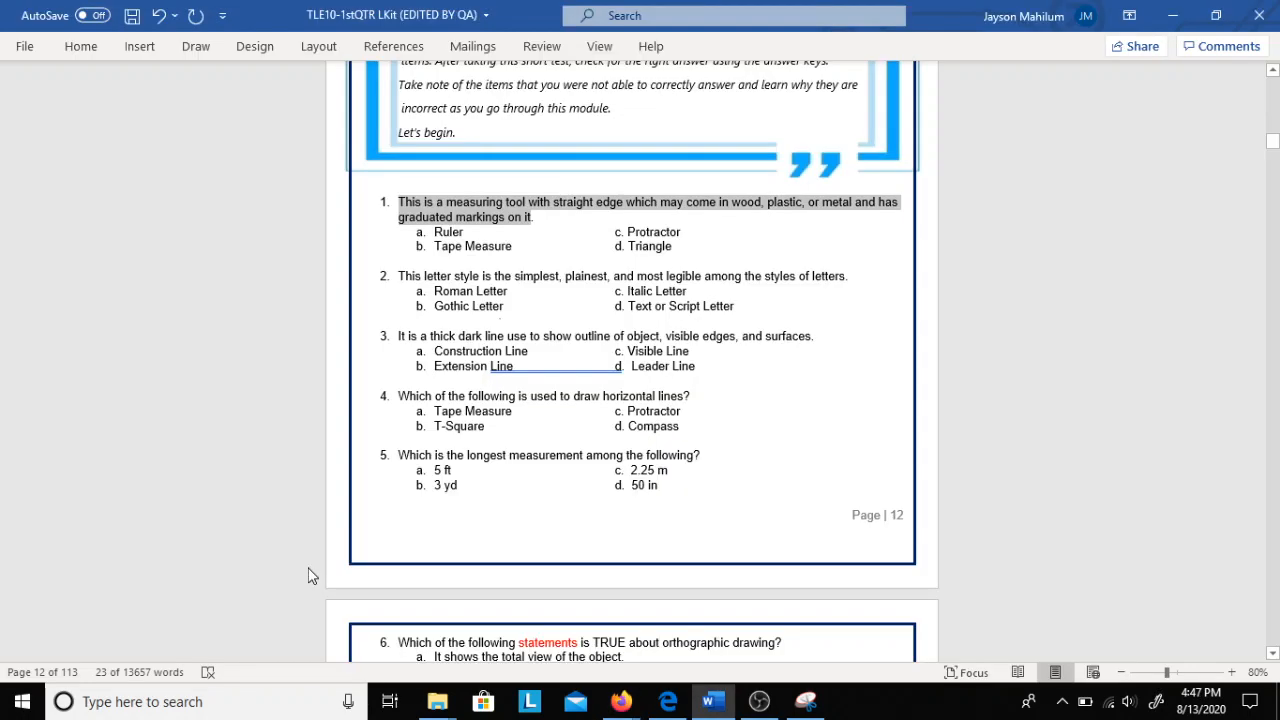
{"action": "key", "text": "alt+Tab"}
{"action": "scroll", "coordinate": [445, 515], "scroll_direction": "down", "scroll_amount": 1}
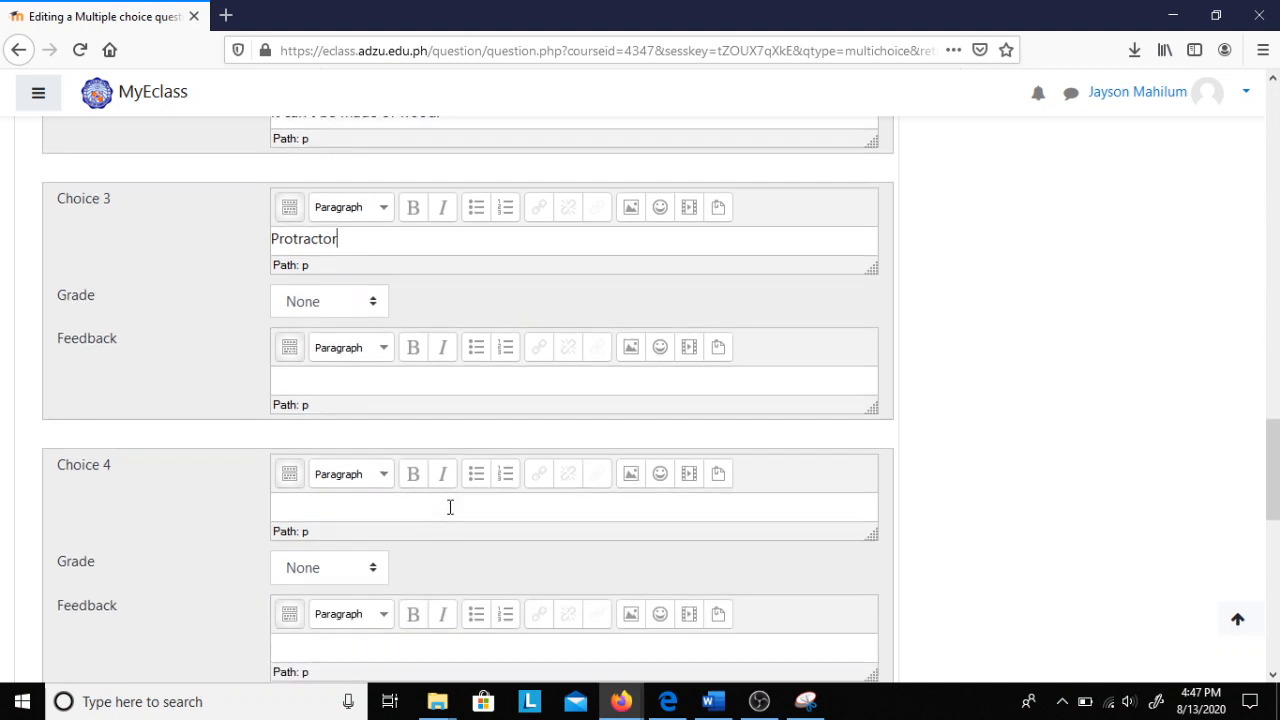
{"action": "type", "text": "riangle"}
{"action": "left_click", "coordinate": [305, 567]}
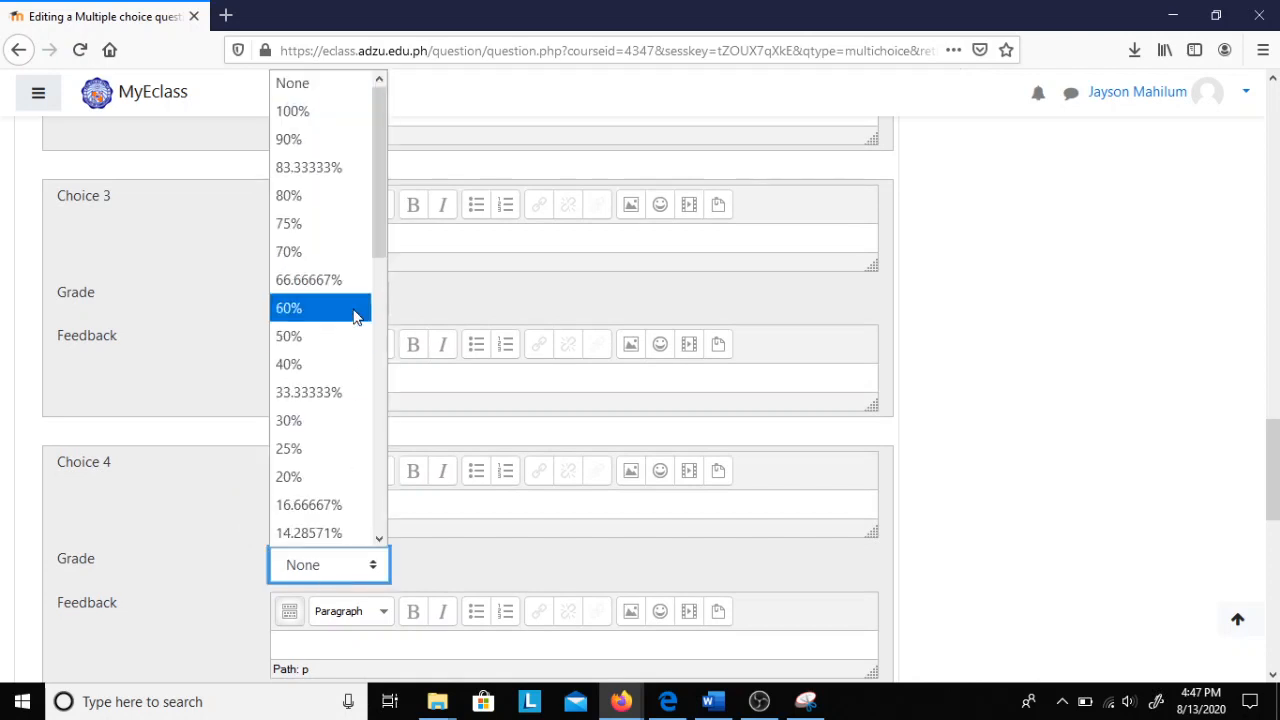
{"action": "left_click_drag", "start_coordinate": [382, 240], "coordinate": [376, 444]}
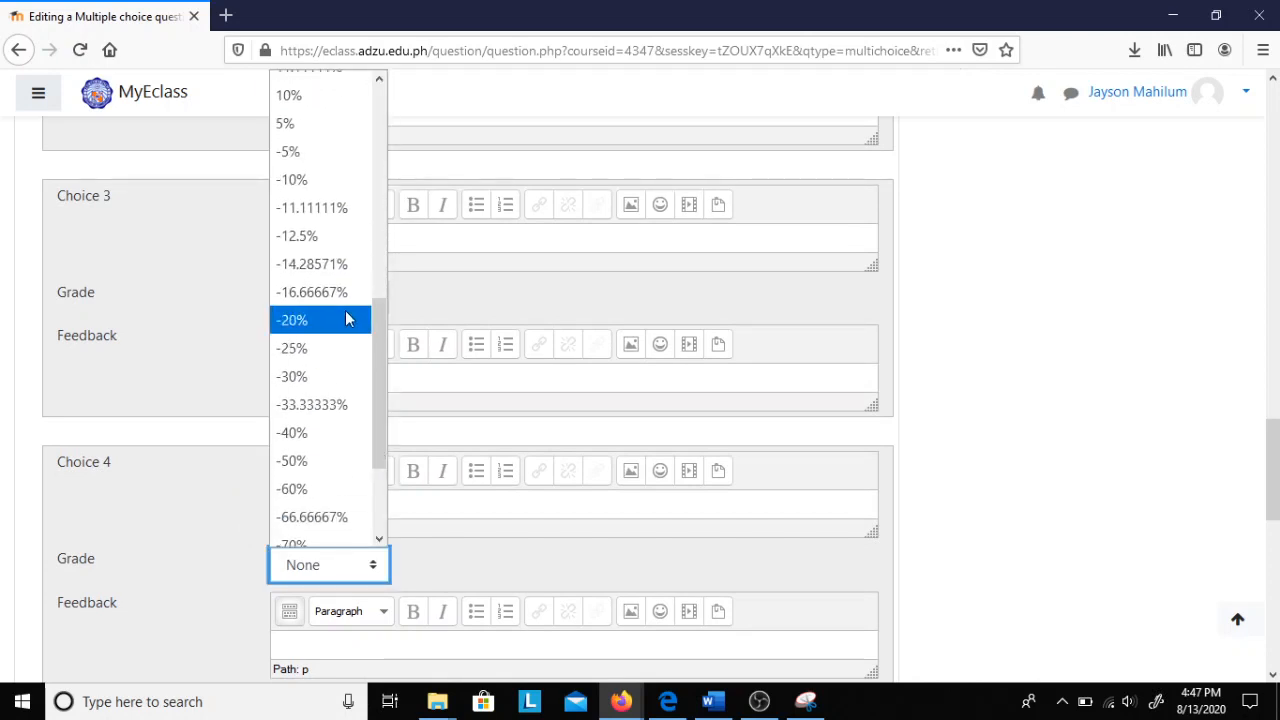
{"action": "left_click", "coordinate": [155, 436]}
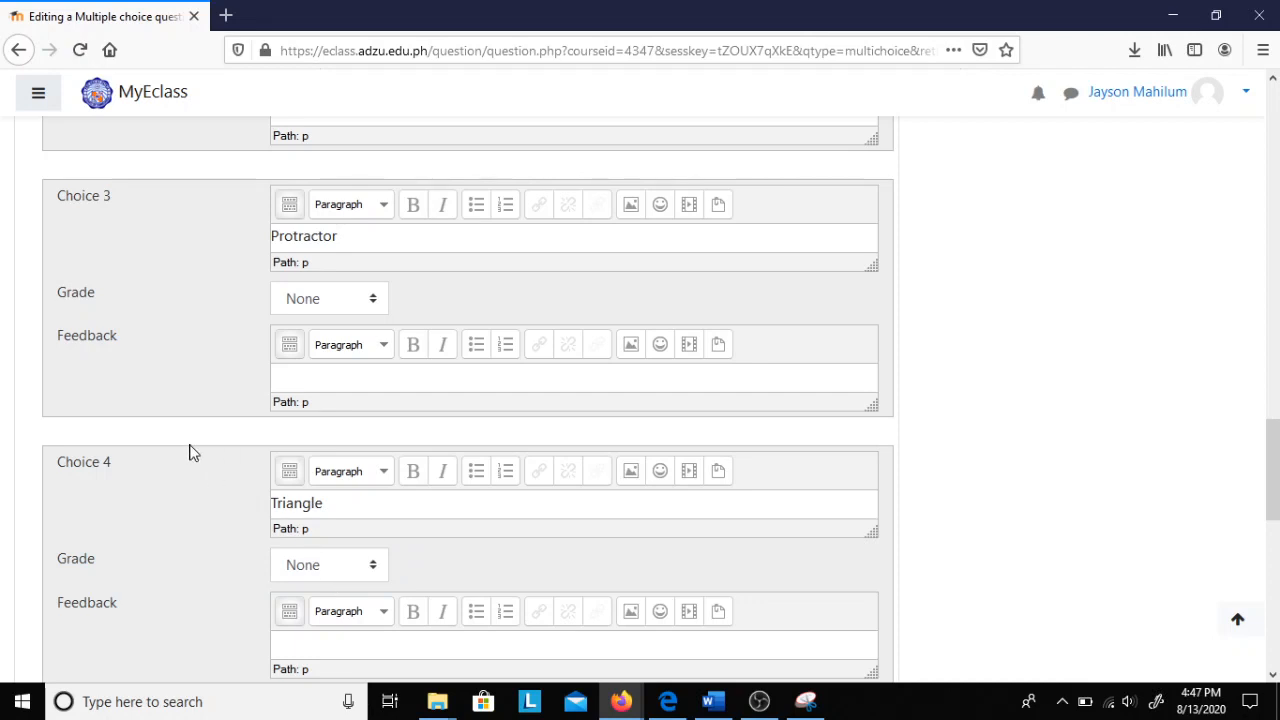
Allow multiple answers for the question and set its default mark to 2
{"action": "scroll", "coordinate": [193, 452], "scroll_direction": "up", "scroll_amount": 5}
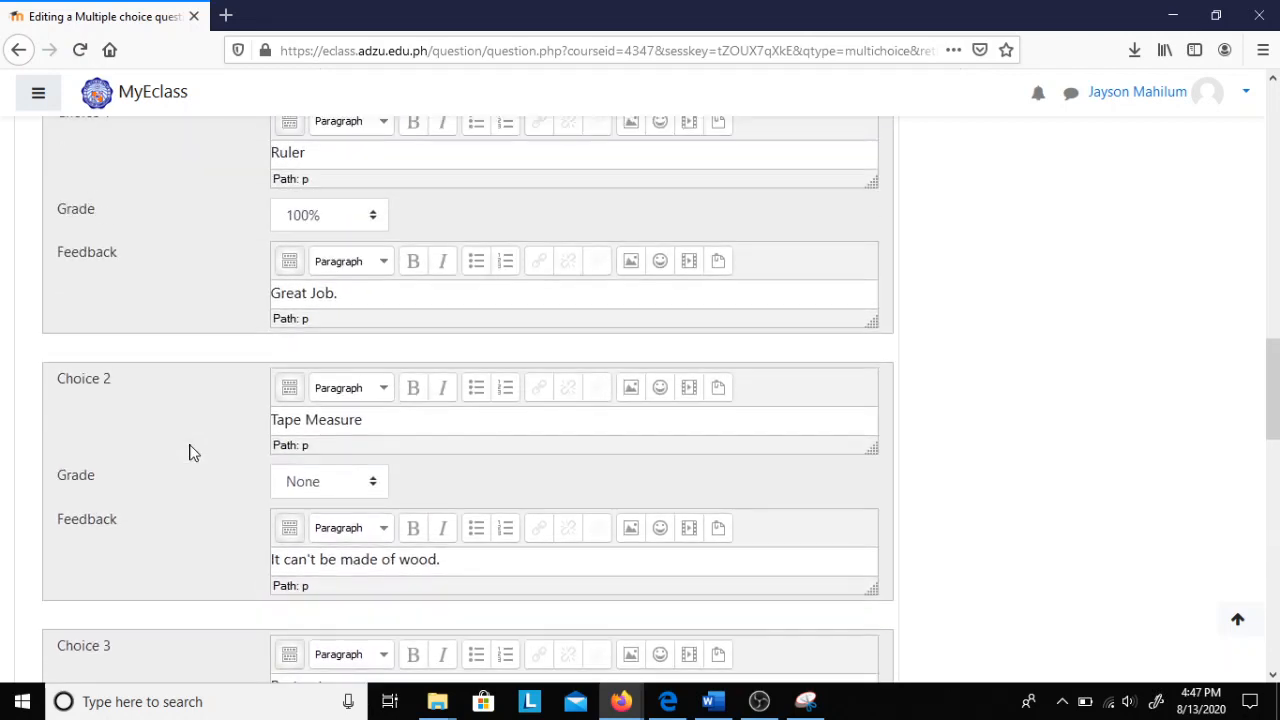
{"action": "scroll", "coordinate": [193, 452], "scroll_direction": "up", "scroll_amount": 2}
{"action": "scroll", "coordinate": [193, 452], "scroll_direction": "up", "scroll_amount": 1}
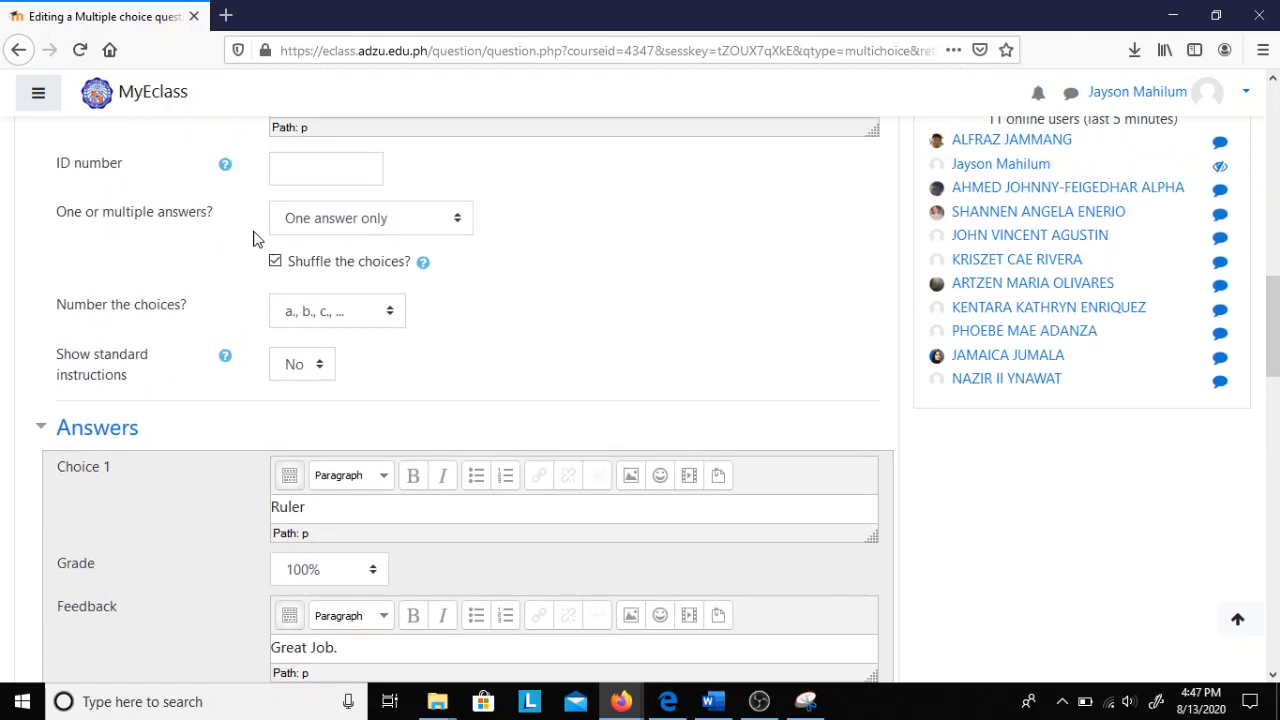
{"action": "left_click", "coordinate": [317, 229]}
{"action": "left_click", "coordinate": [336, 262]}
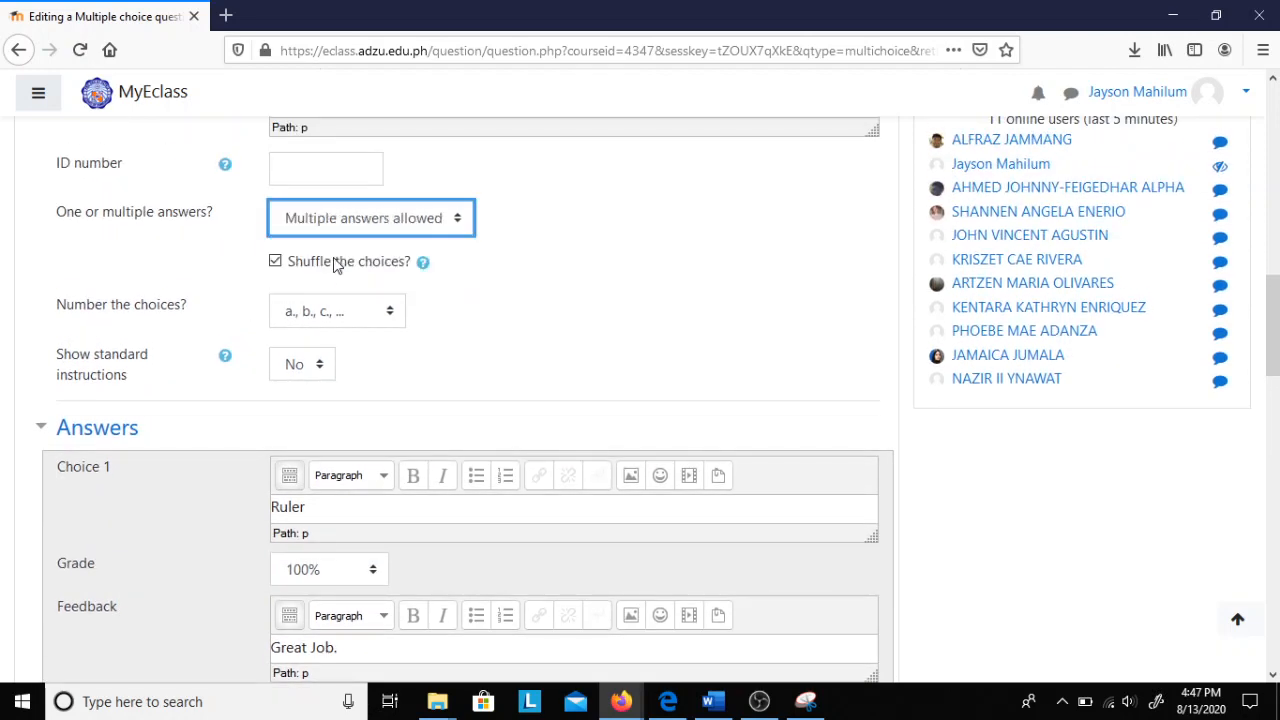
{"action": "scroll", "coordinate": [213, 281], "scroll_direction": "up", "scroll_amount": 3}
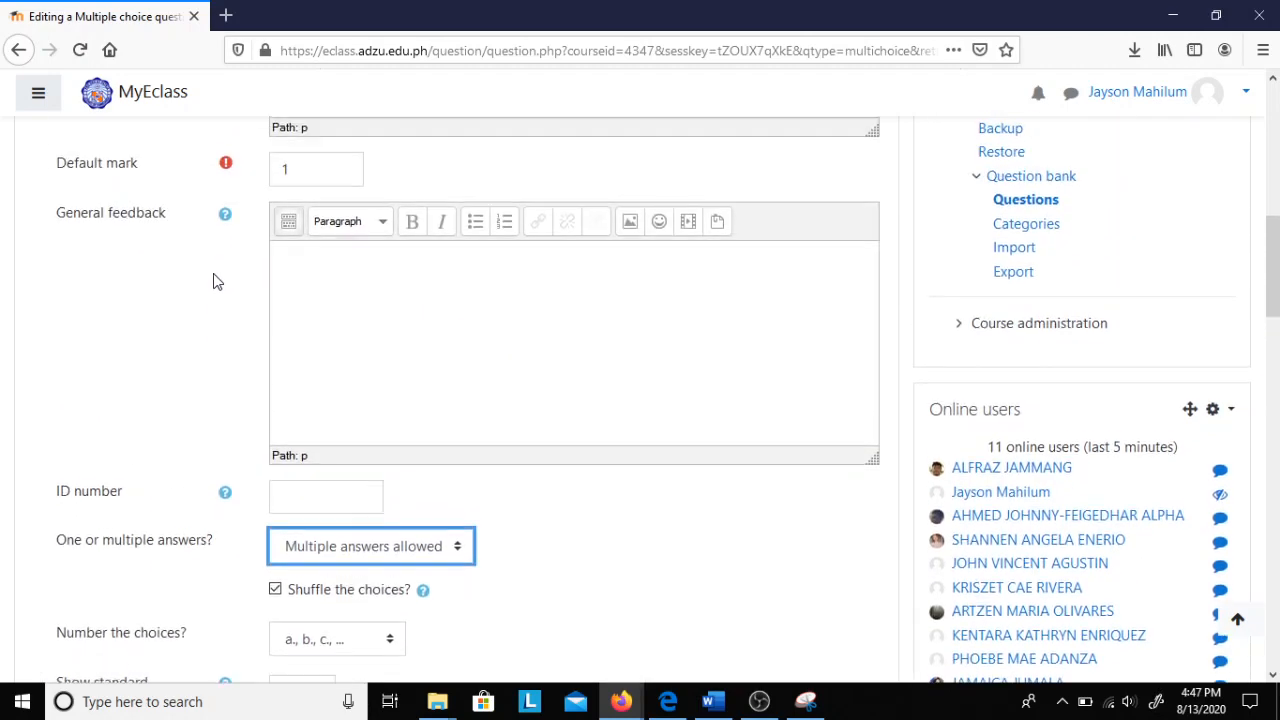
{"action": "left_click", "coordinate": [341, 172]}
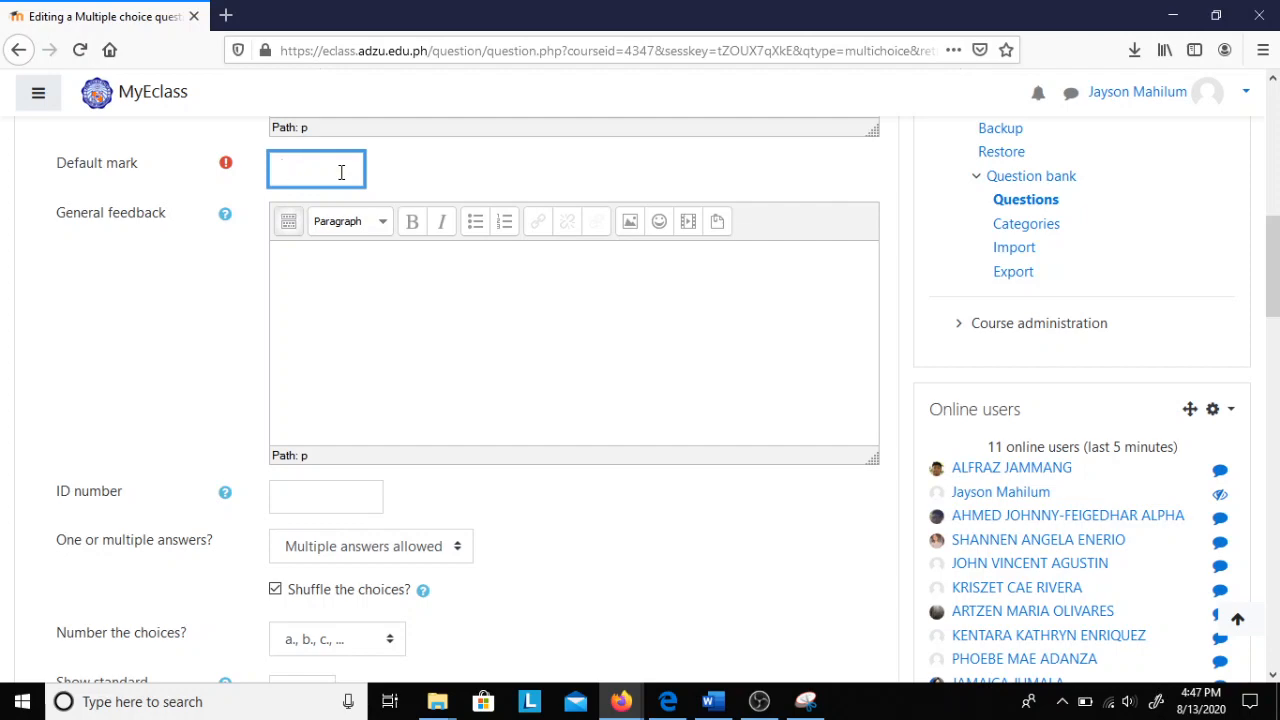
{"action": "type", "text": "2"}
{"action": "left_click", "coordinate": [5, 306]}
Set the grades of Choice 1, Ruler, and Choice 2, Tape Measure, to 50% each
{"action": "scroll", "coordinate": [91, 331], "scroll_direction": "down", "scroll_amount": 5}
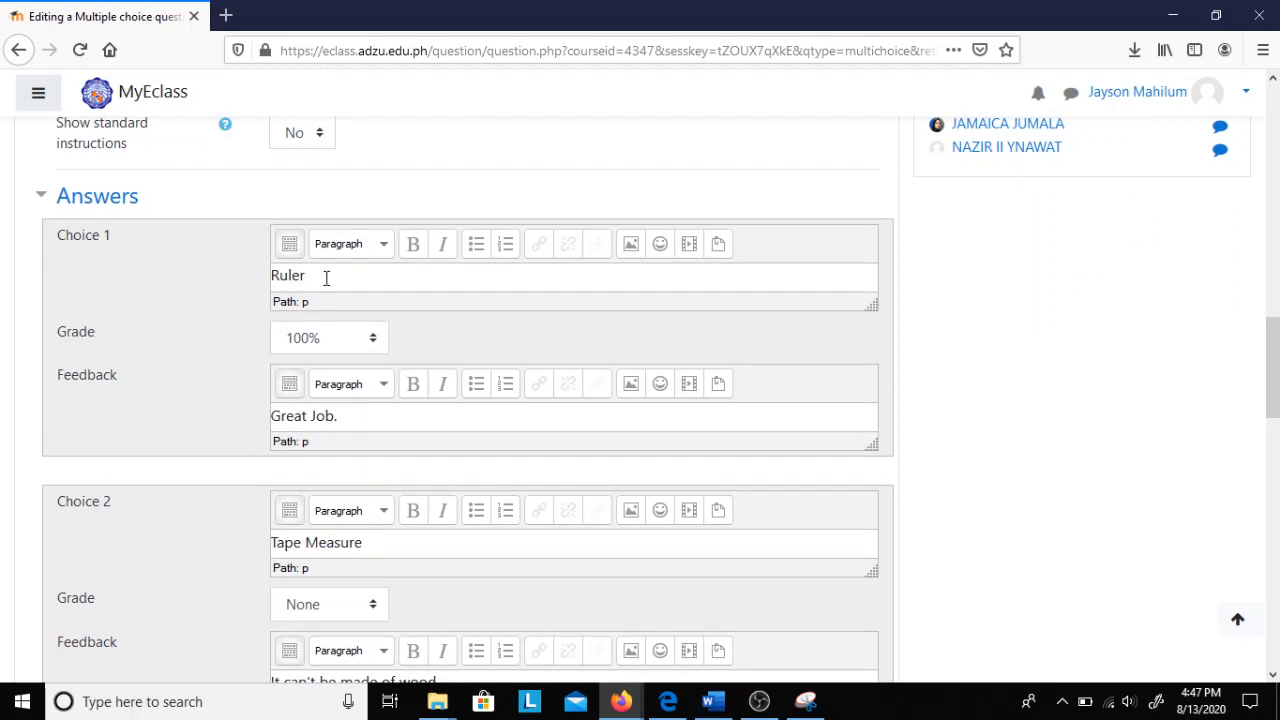
{"action": "left_click", "coordinate": [337, 340]}
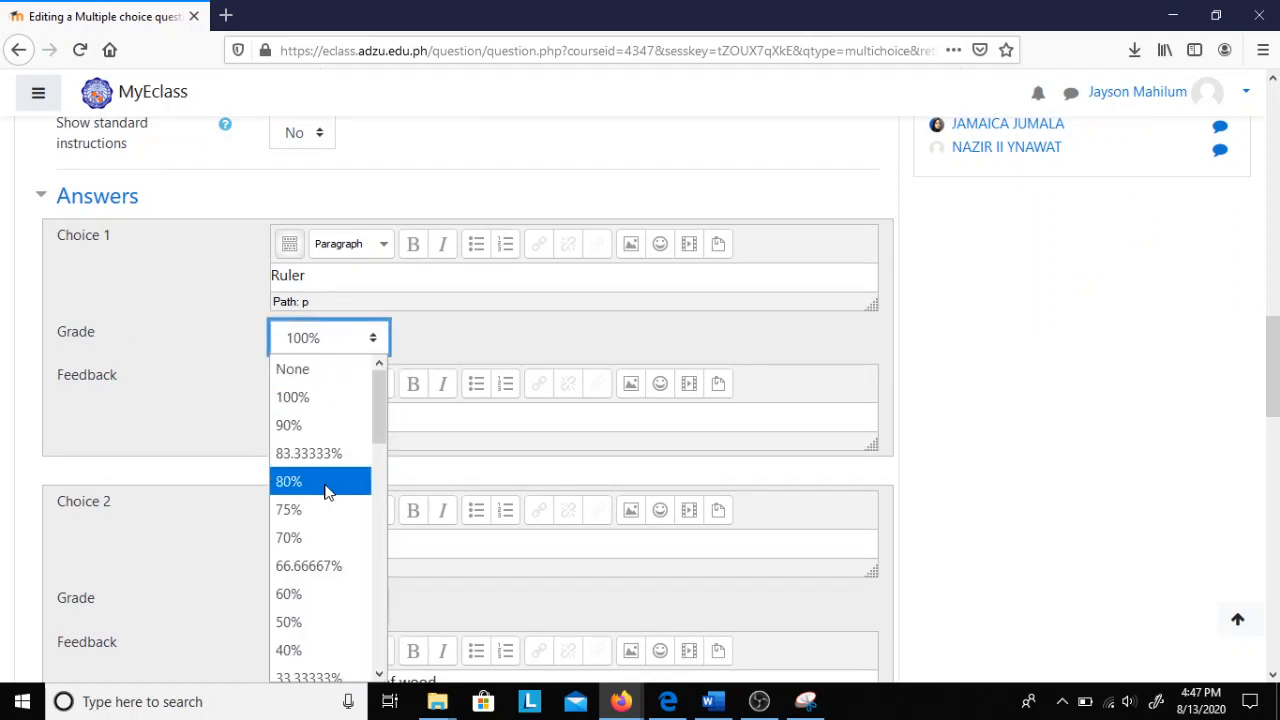
{"action": "key", "text": "5"}
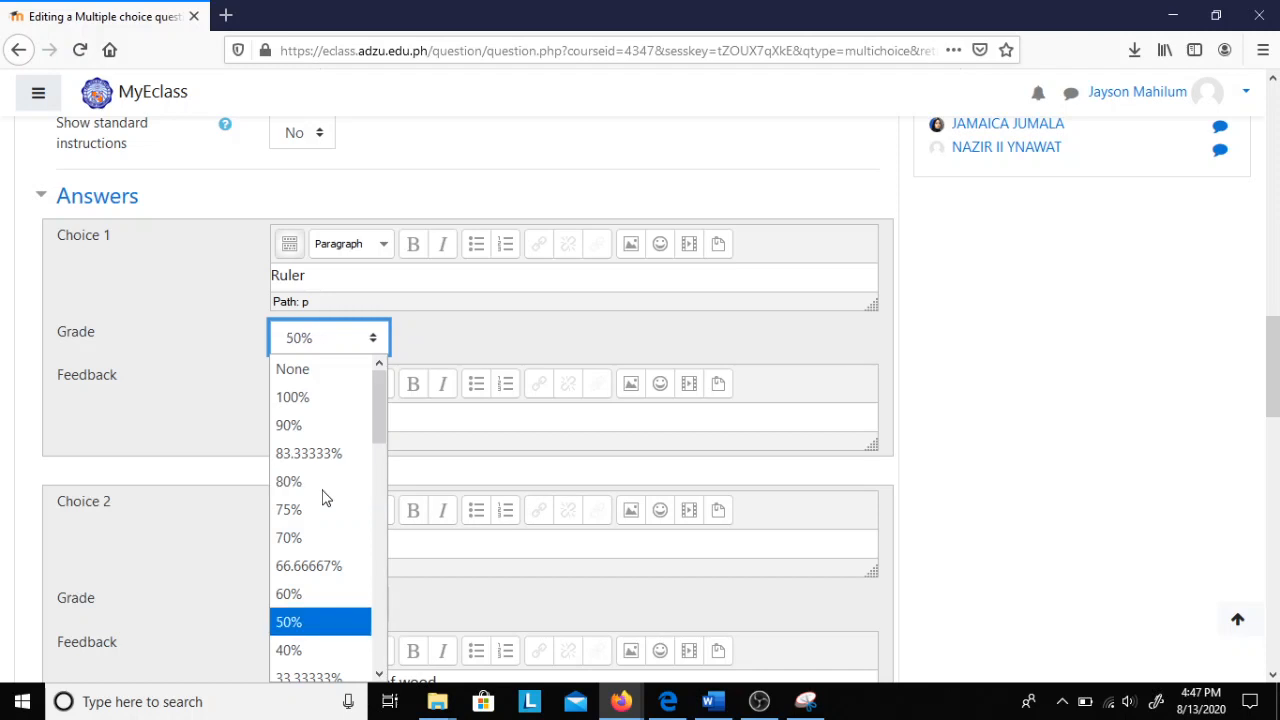
{"action": "key", "text": "Return"}
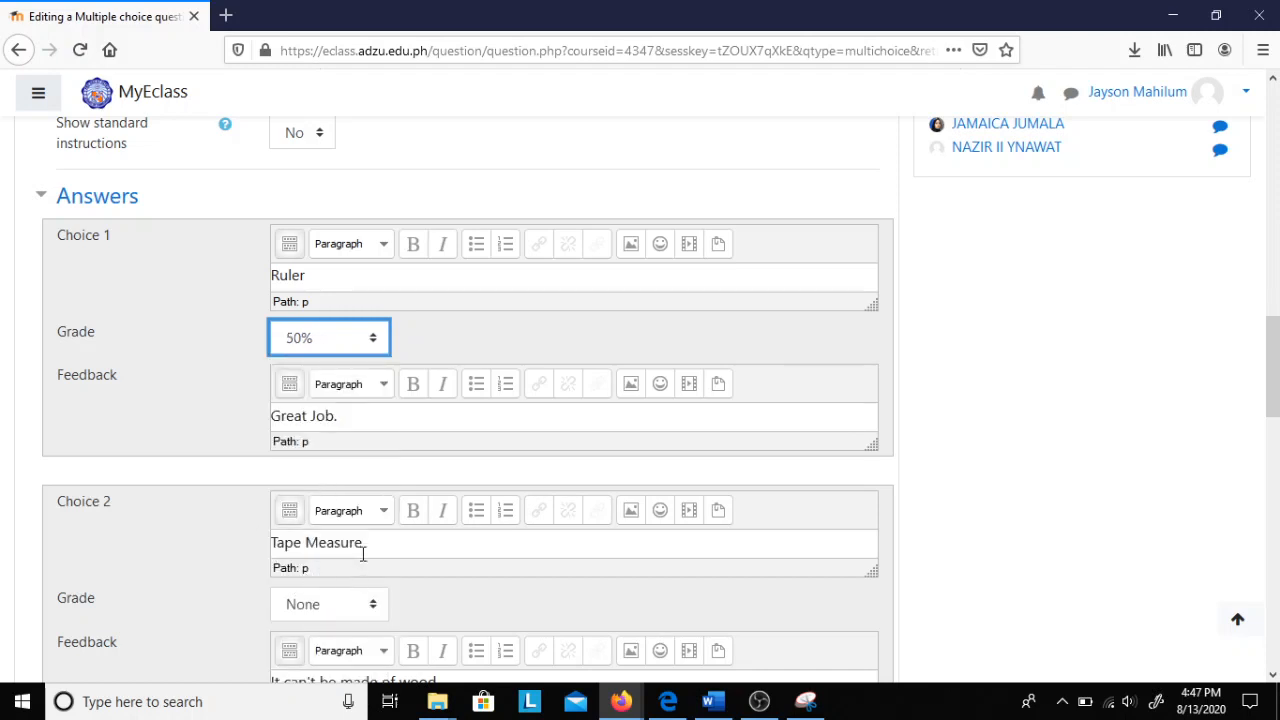
{"action": "left_click", "coordinate": [329, 608]}
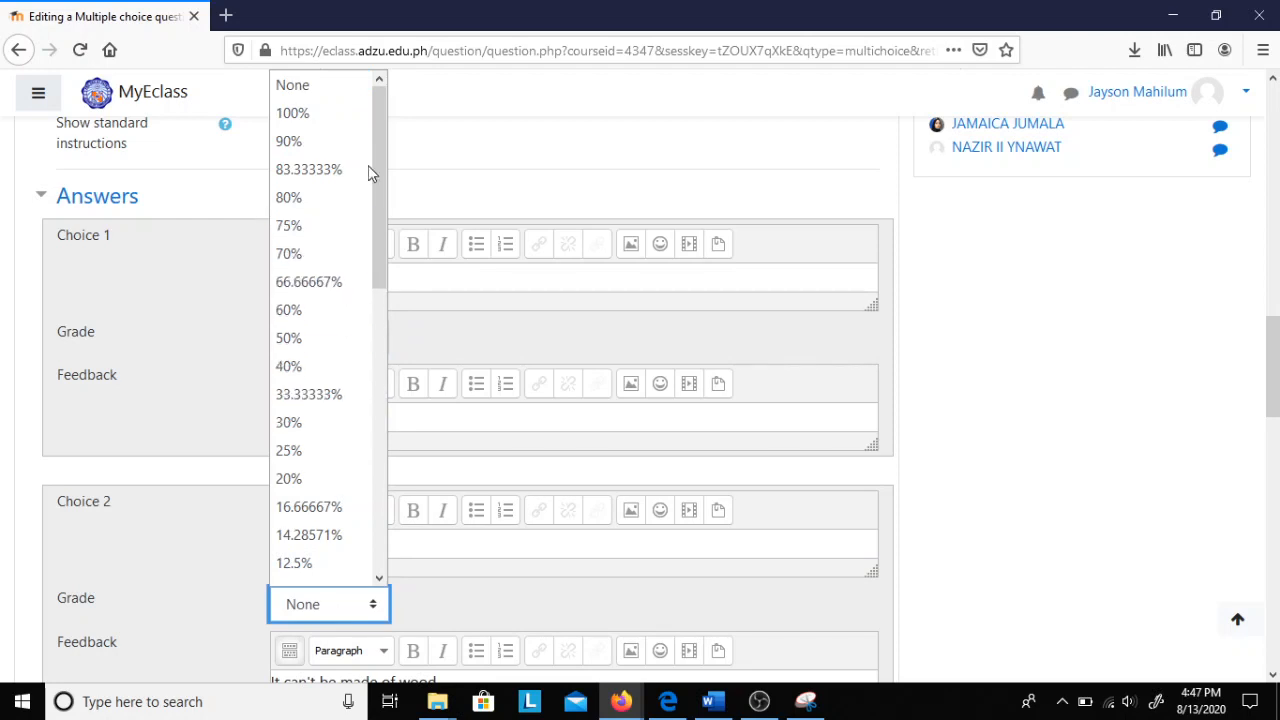
{"action": "left_click", "coordinate": [321, 338]}
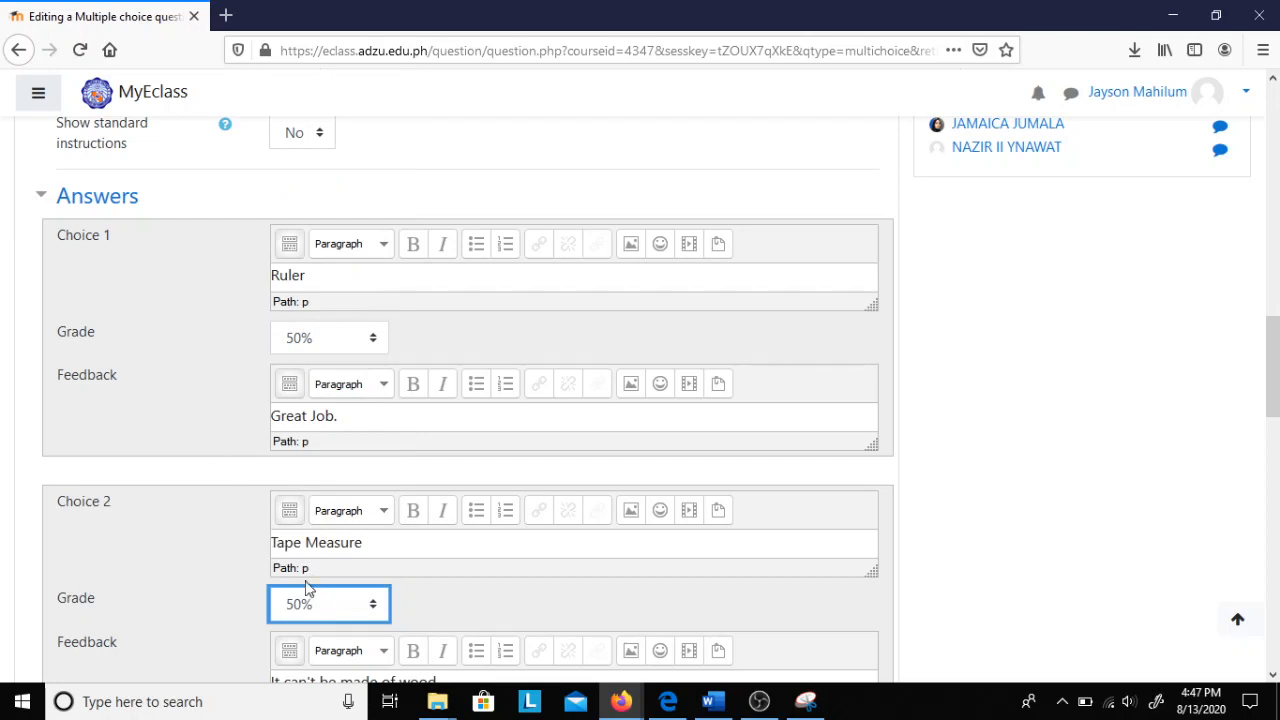
Set the grade of Tape Measure back to None and the grade of Ruler back to 100%
{"action": "key", "text": "n"}
{"action": "left_click", "coordinate": [340, 343]}
{"action": "scroll", "coordinate": [340, 343], "scroll_direction": "down", "scroll_amount": 10}
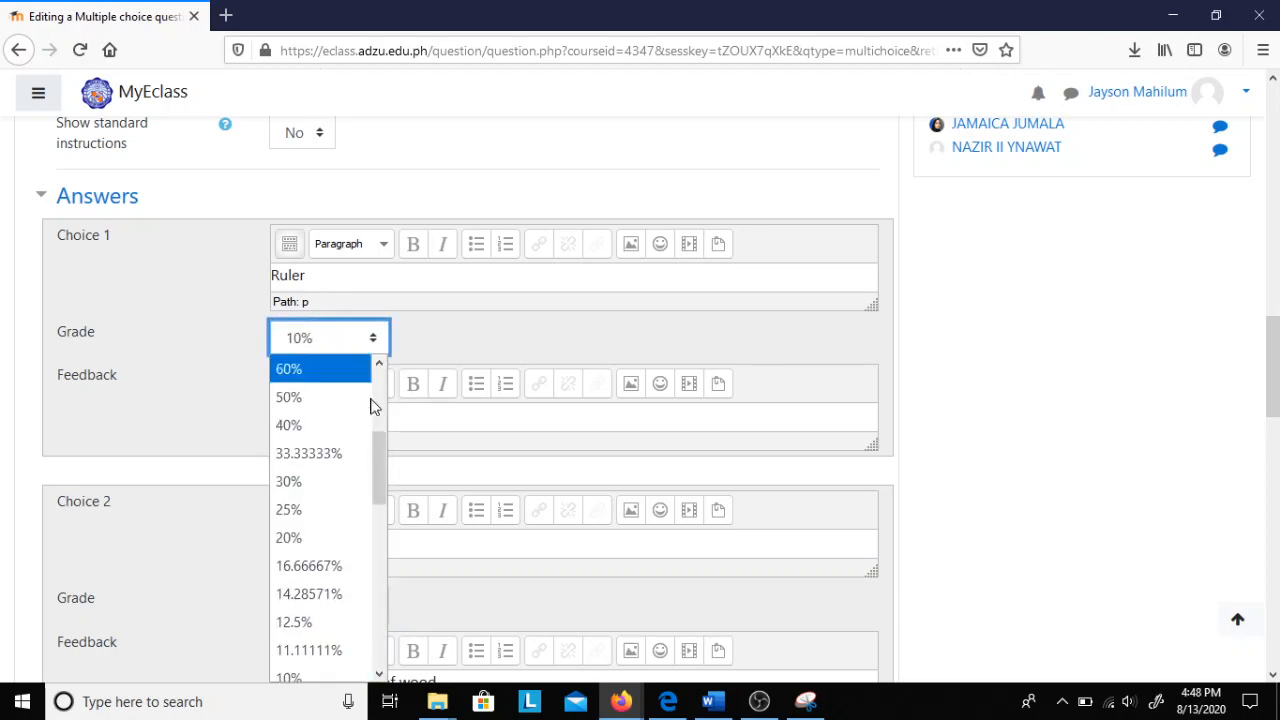
{"action": "left_click_drag", "start_coordinate": [379, 468], "coordinate": [379, 395]}
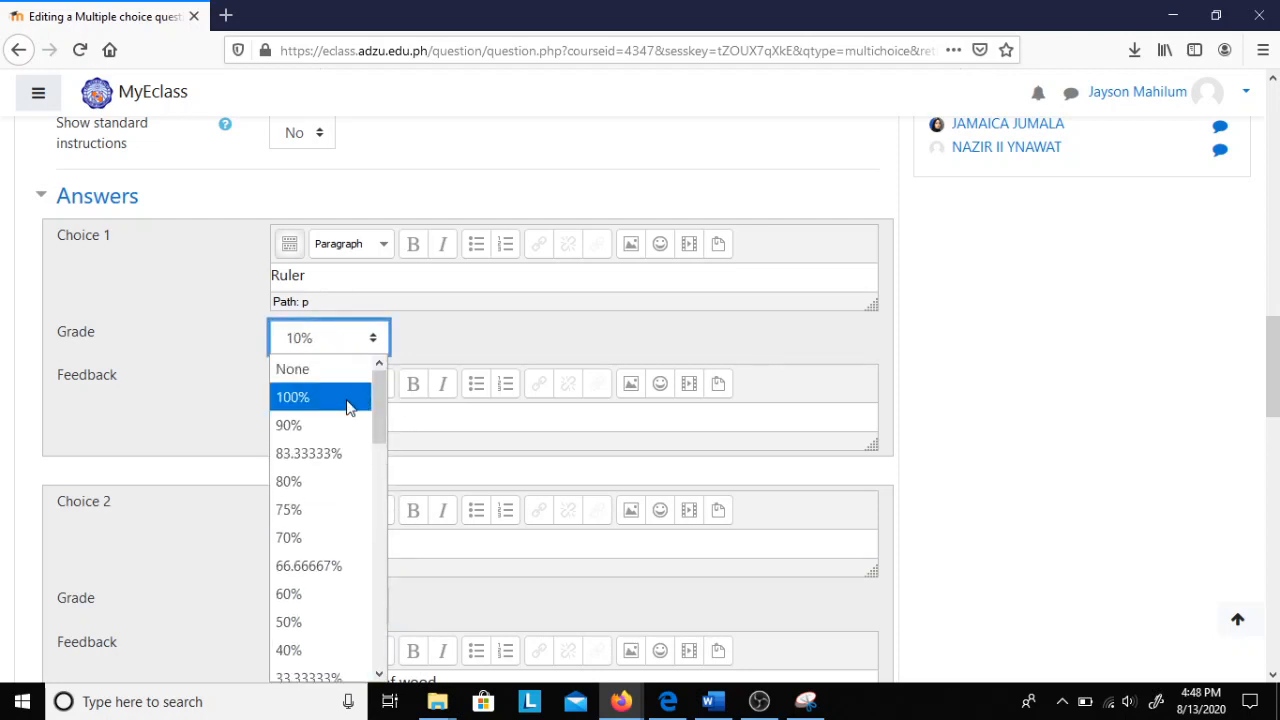
{"action": "left_click", "coordinate": [348, 398]}
Set the question's default mark back to 1 and save the question to the quiz
{"action": "scroll", "coordinate": [378, 333], "scroll_direction": "up", "scroll_amount": 5}
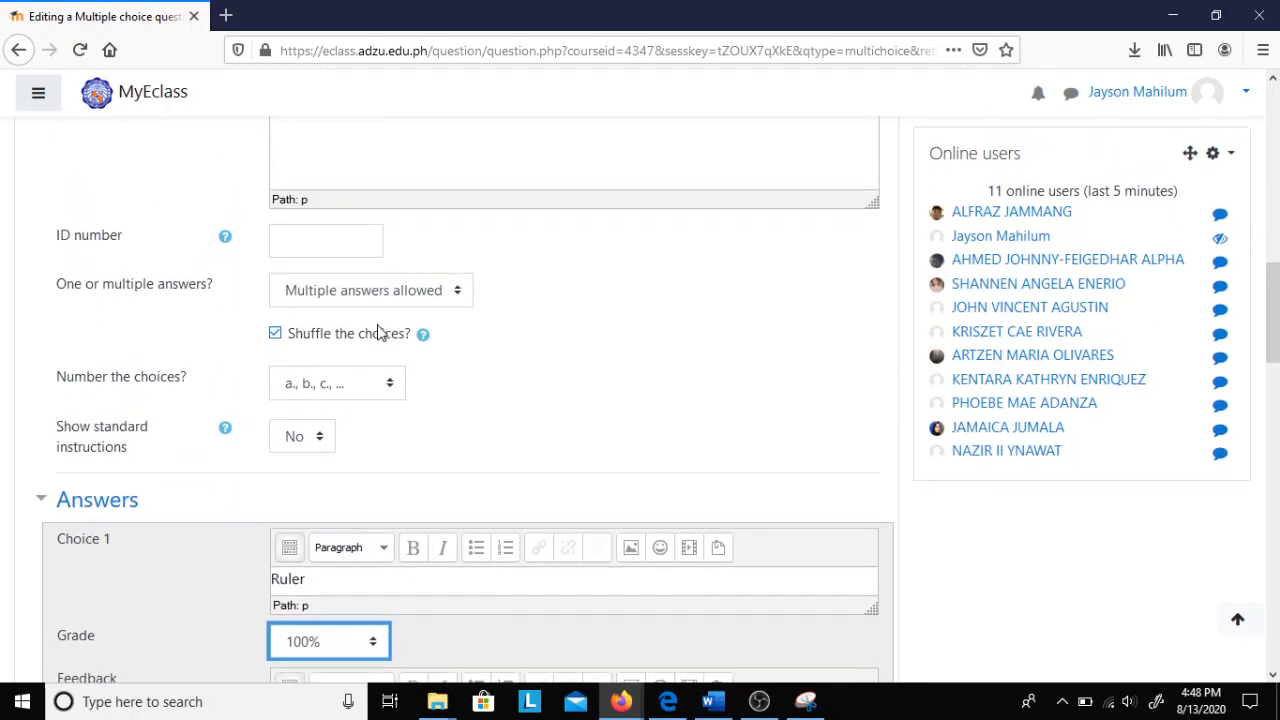
{"action": "left_click", "coordinate": [322, 162]}
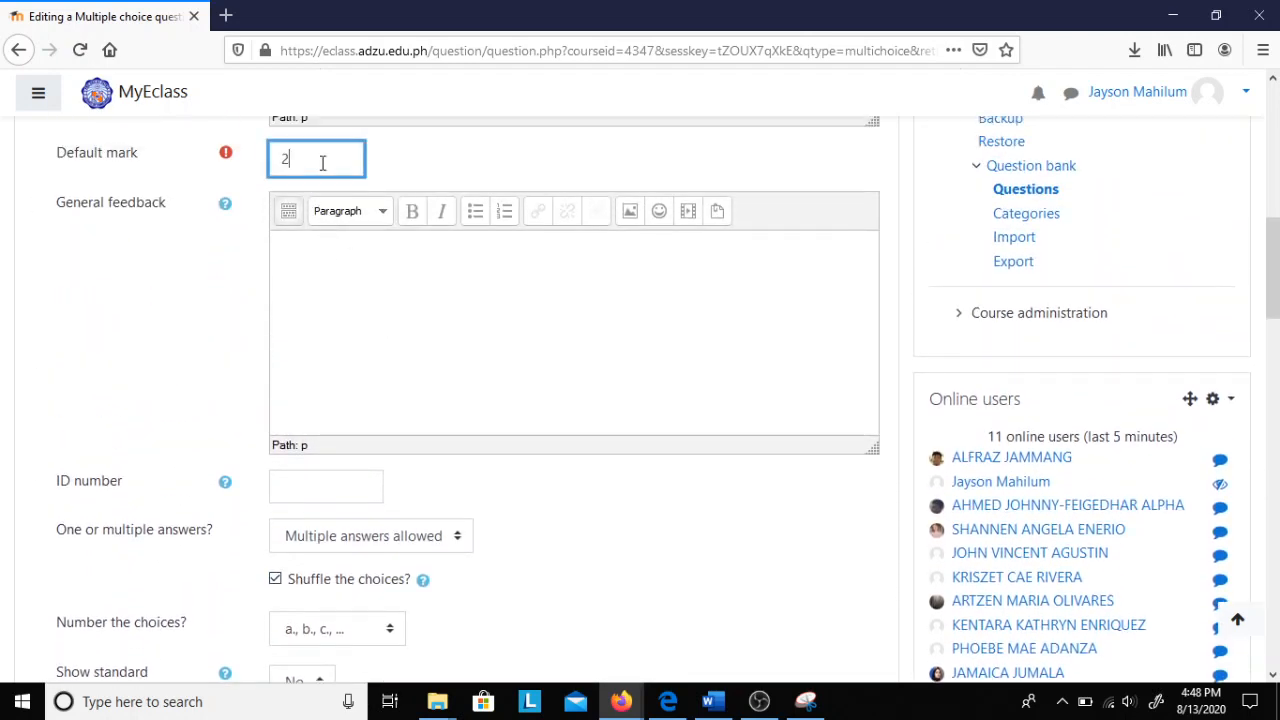
{"action": "type", "text": "1"}
{"action": "left_click", "coordinate": [148, 320]}
{"action": "scroll", "coordinate": [145, 320], "scroll_direction": "down", "scroll_amount": 14}
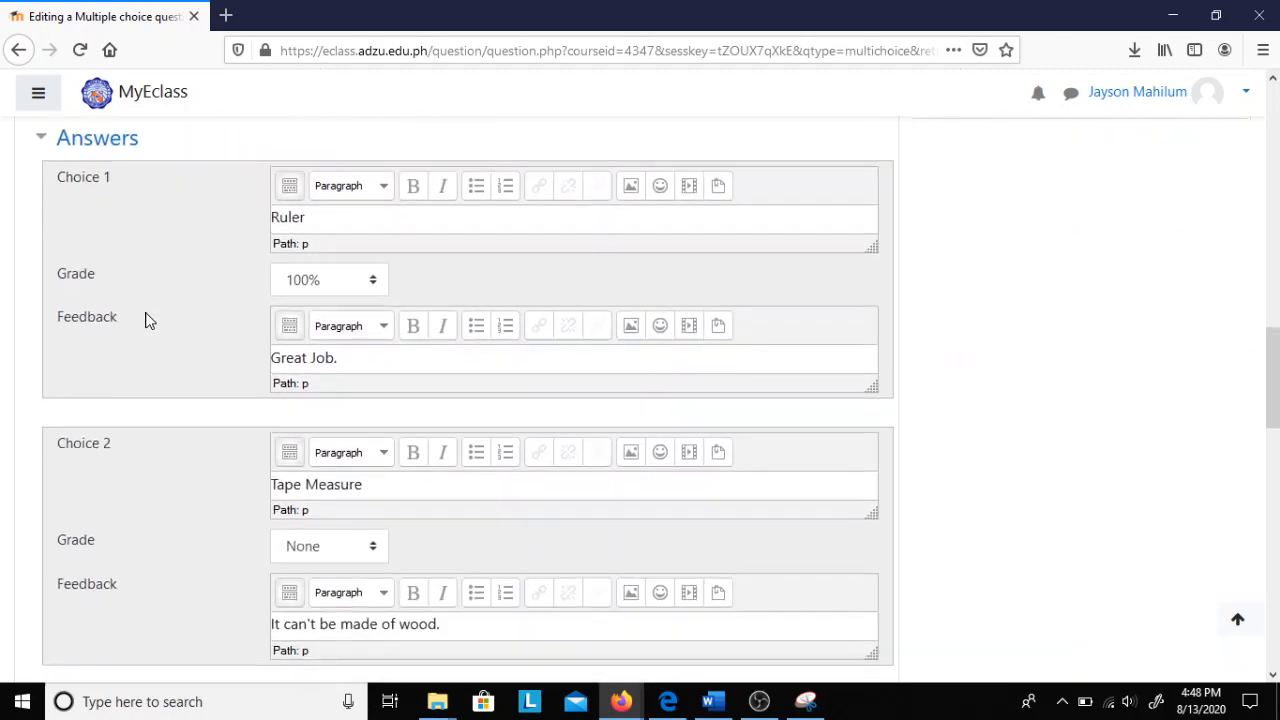
{"action": "scroll", "coordinate": [145, 320], "scroll_direction": "down", "scroll_amount": 5}
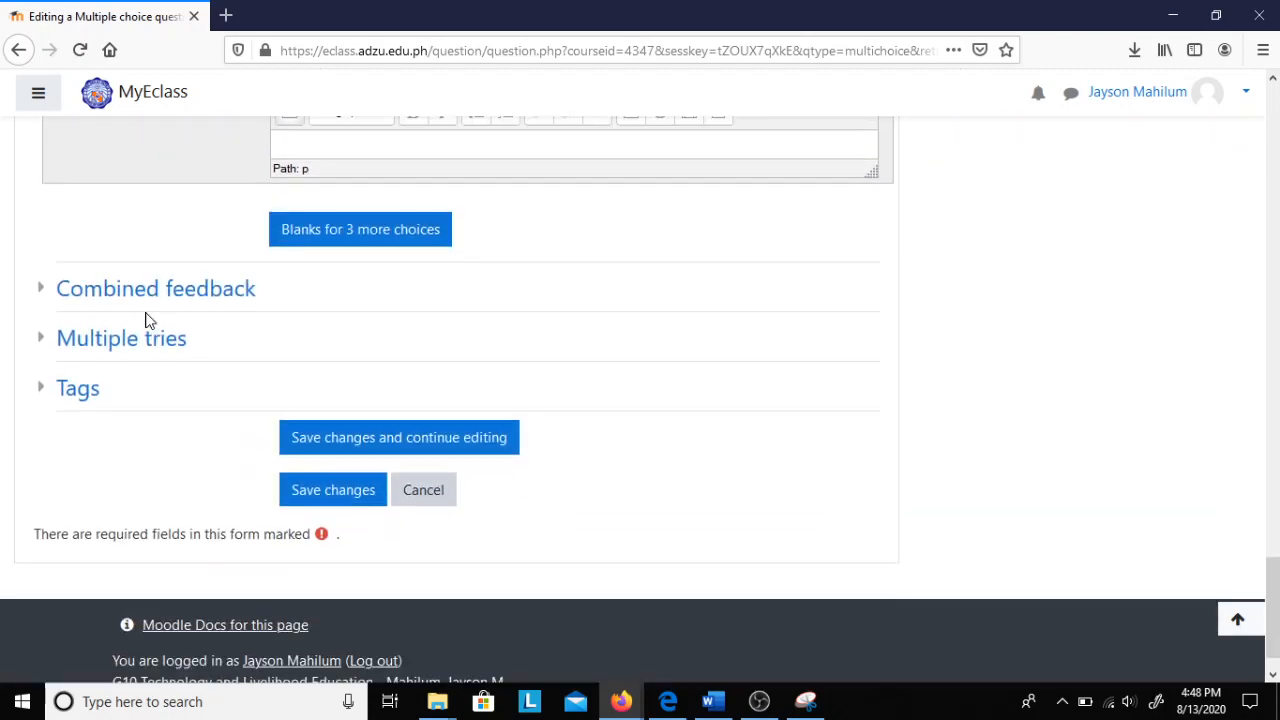
{"action": "left_click", "coordinate": [363, 495]}
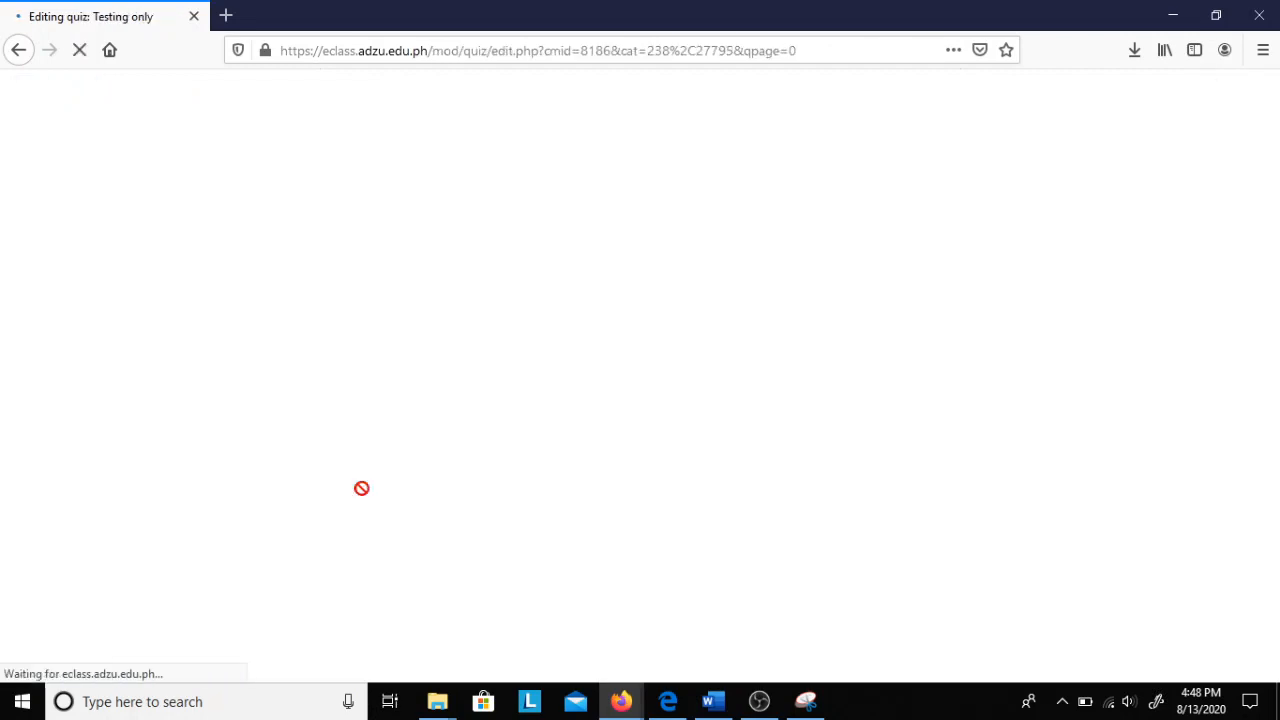
Preview testQ1, try ticking the choices Ruler, Triangle and Tape Measure, and close the preview
{"action": "scroll", "coordinate": [310, 422], "scroll_direction": "down", "scroll_amount": 2}
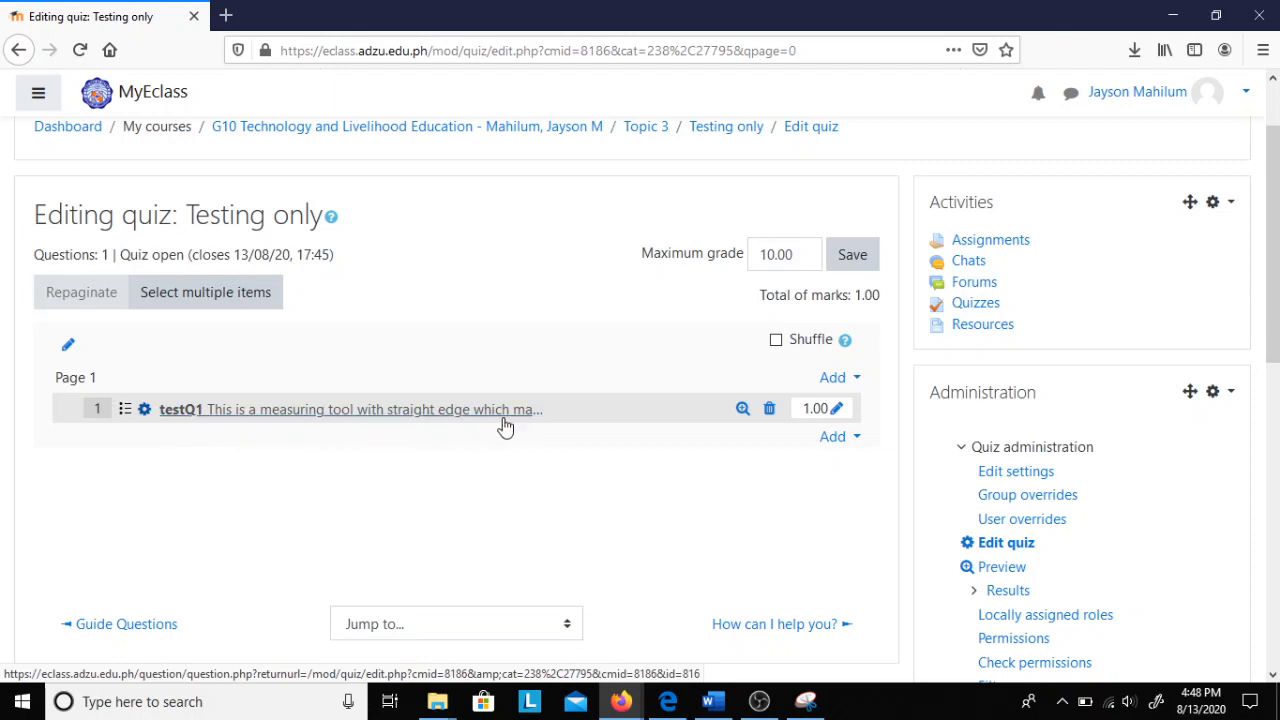
{"action": "left_click", "coordinate": [742, 410]}
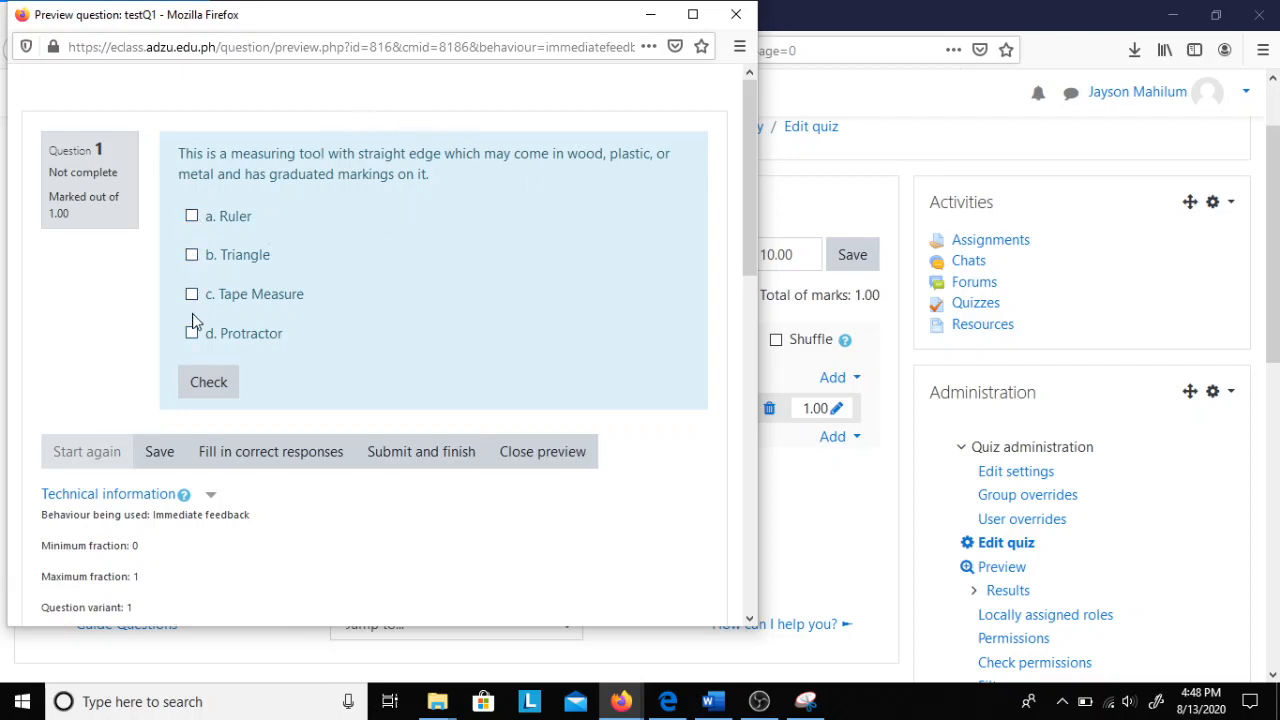
{"action": "left_click", "coordinate": [191, 216]}
{"action": "left_click", "coordinate": [191, 255]}
{"action": "left_click", "coordinate": [192, 295]}
{"action": "left_click", "coordinate": [542, 452]}
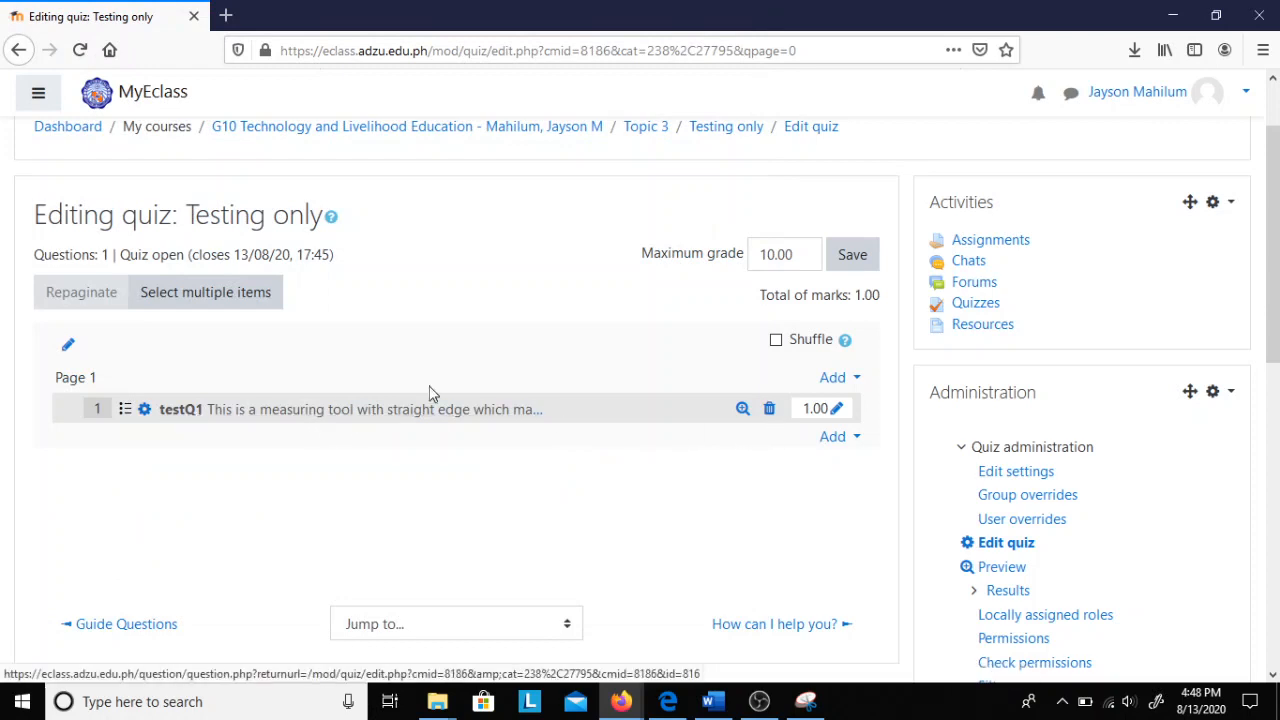
Restrict question testQ1 to "One answer only" and save the changes
{"action": "left_click", "coordinate": [150, 416]}
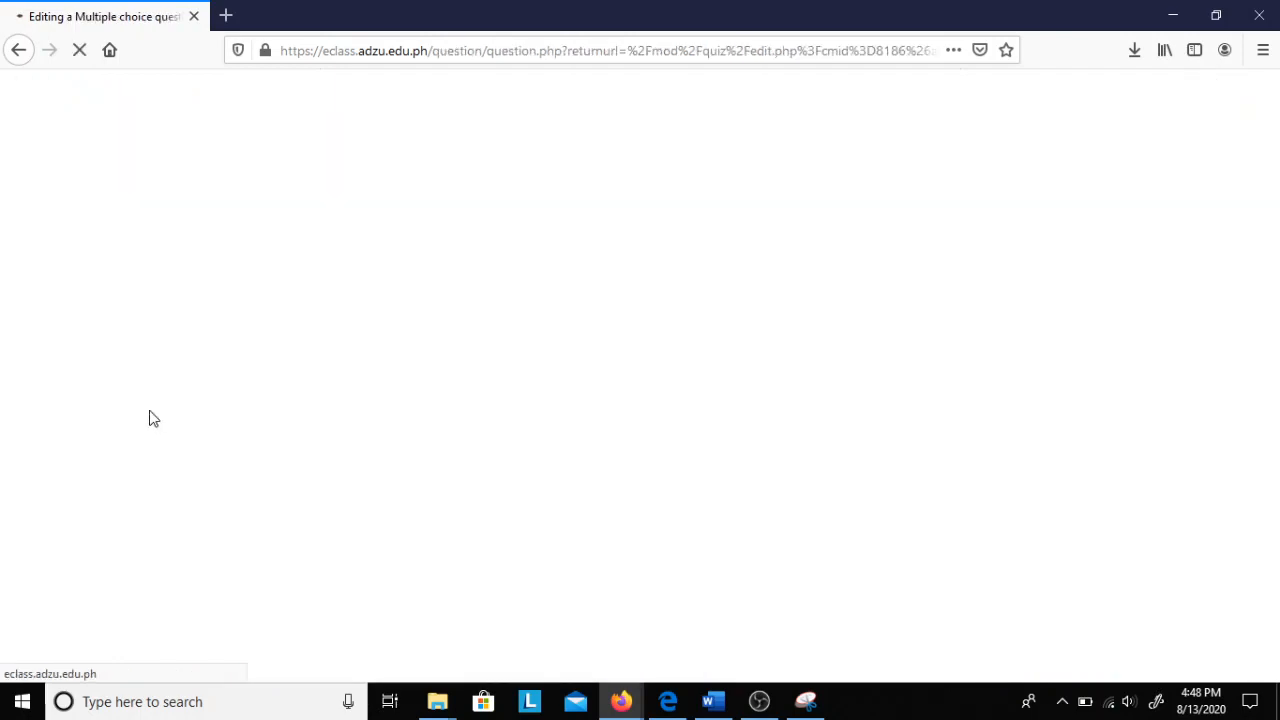
{"action": "scroll", "coordinate": [375, 529], "scroll_direction": "down", "scroll_amount": 10}
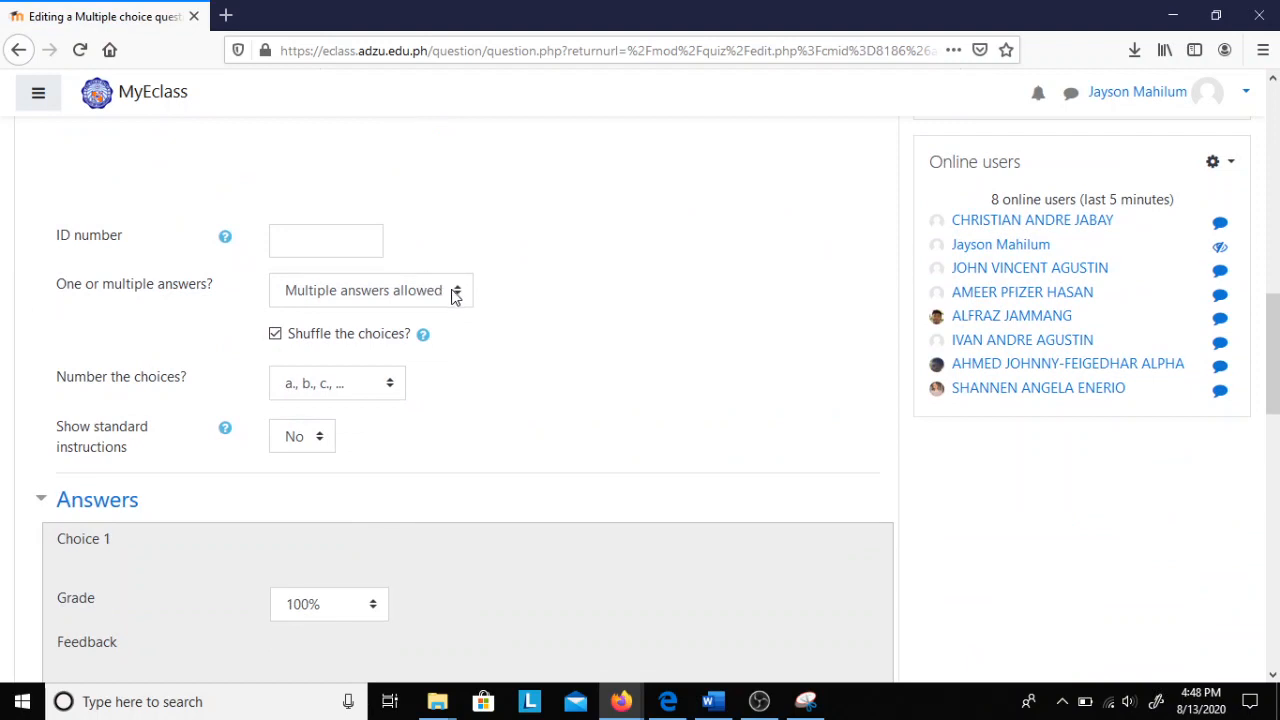
{"action": "left_click", "coordinate": [456, 318]}
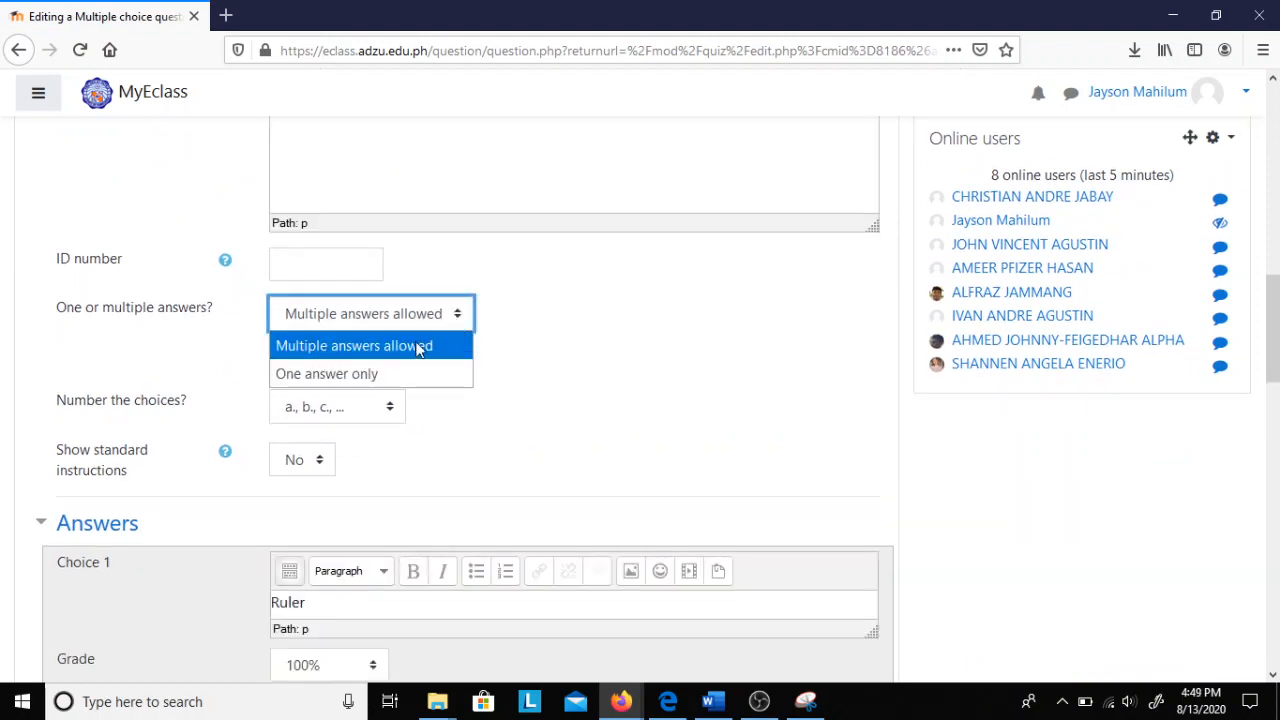
{"action": "left_click", "coordinate": [349, 375]}
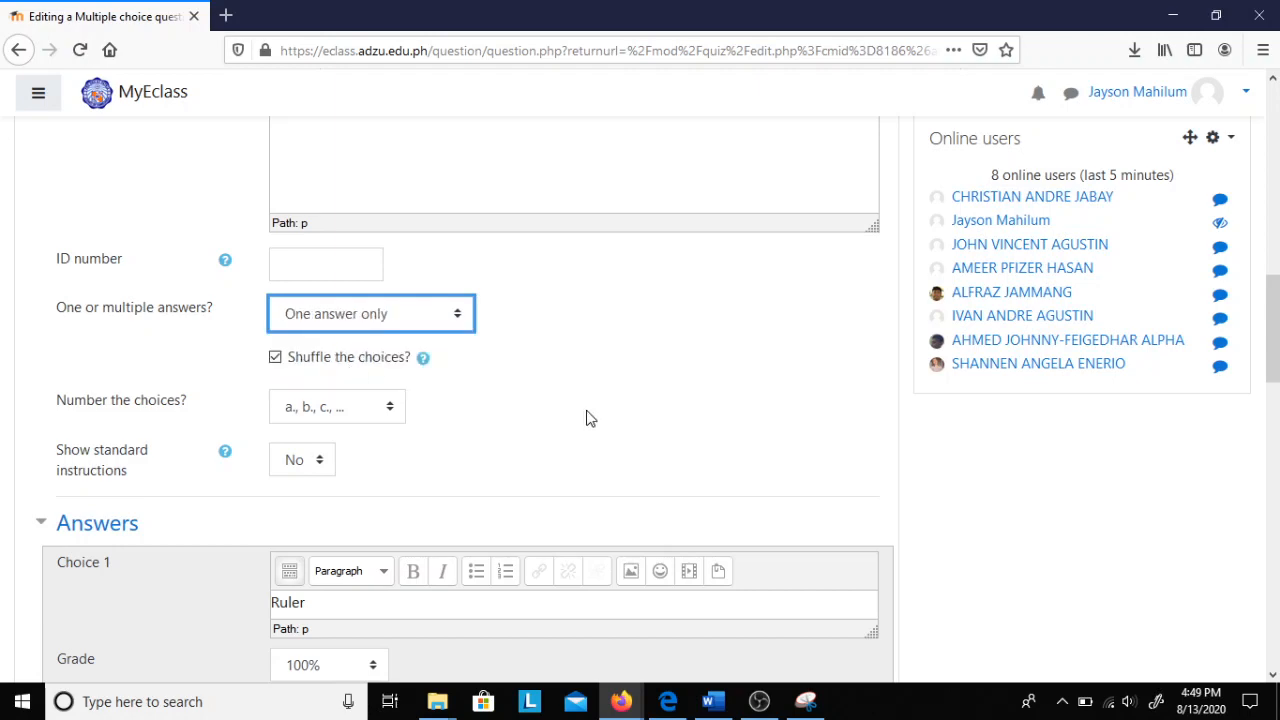
{"action": "scroll", "coordinate": [590, 418], "scroll_direction": "down", "scroll_amount": 10}
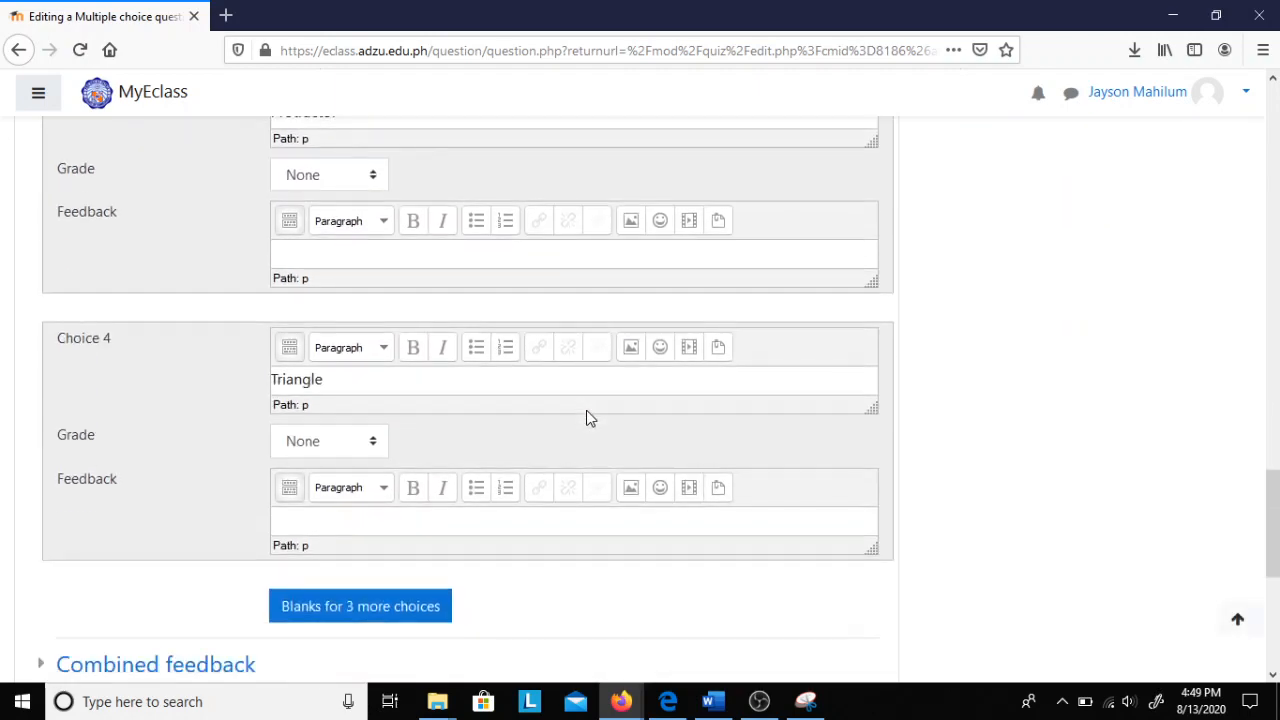
{"action": "scroll", "coordinate": [282, 570], "scroll_direction": "down", "scroll_amount": 3}
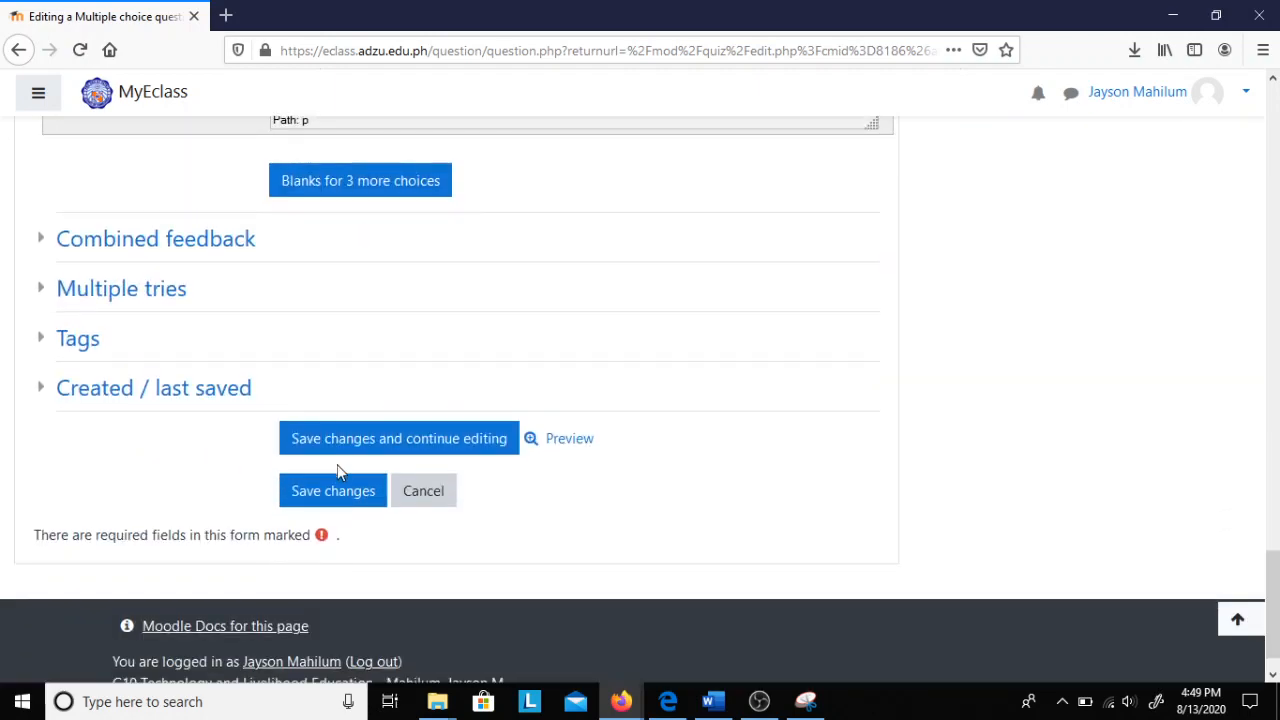
{"action": "left_click", "coordinate": [333, 492]}
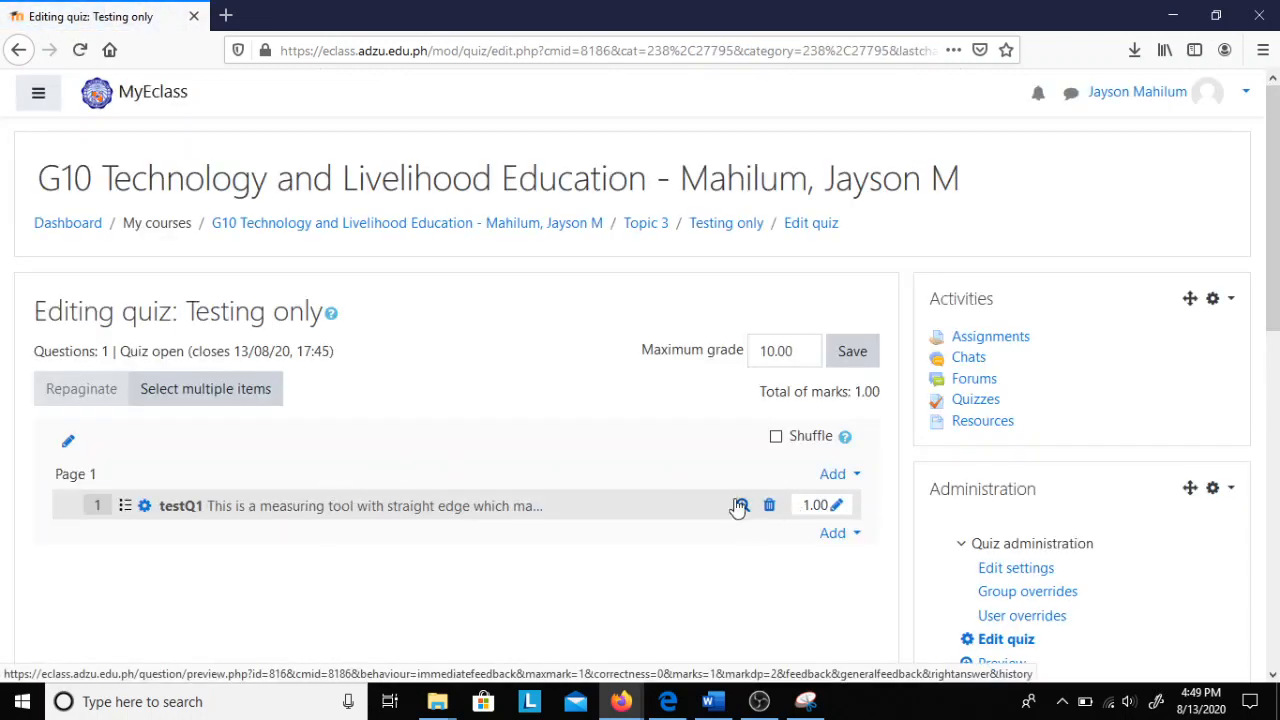
Preview testQ1, try selecting Tape Measure, Ruler and Triangle one at a time, and check the answer Ruler
{"action": "left_click", "coordinate": [742, 507]}
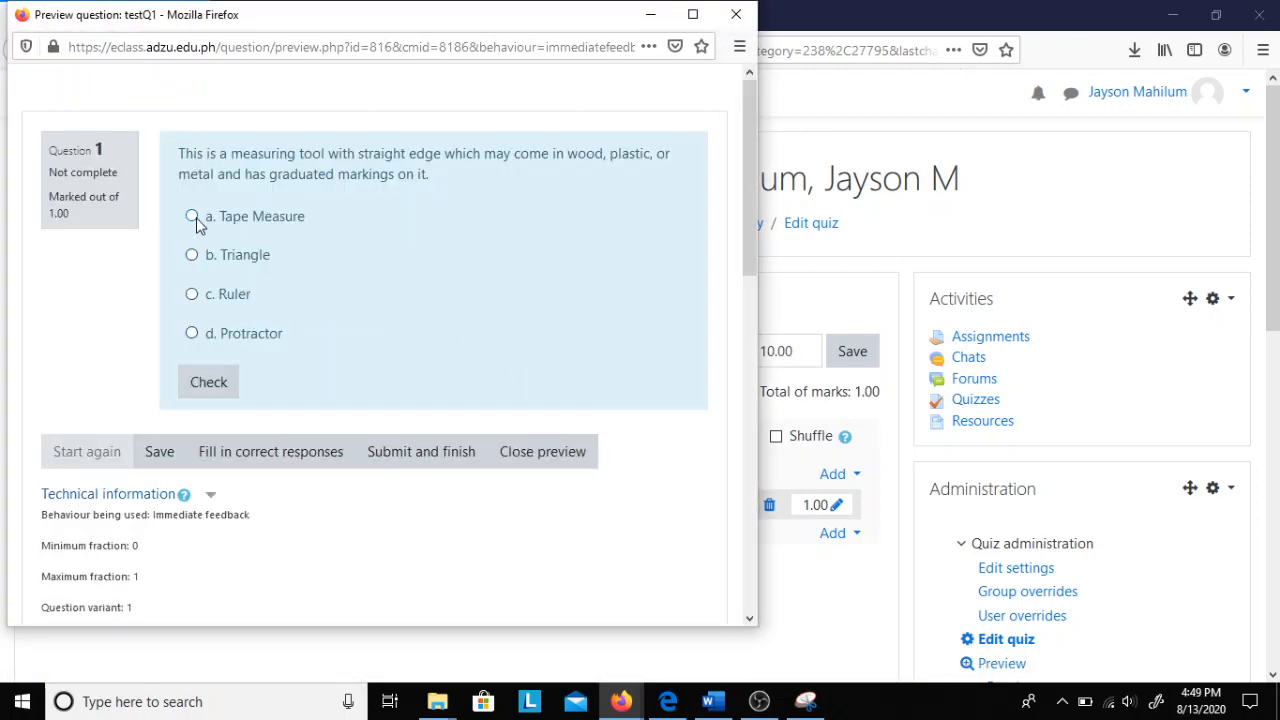
{"action": "left_click", "coordinate": [191, 216]}
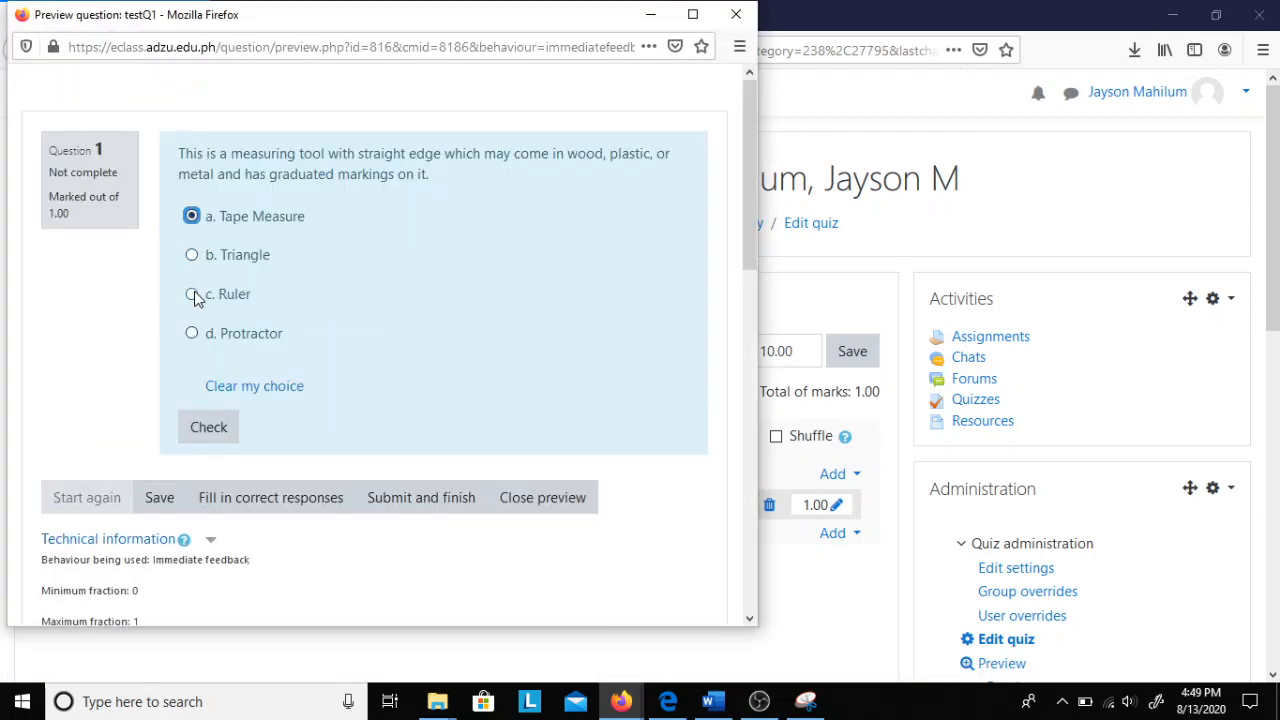
{"action": "left_click", "coordinate": [191, 294]}
{"action": "left_click", "coordinate": [193, 257]}
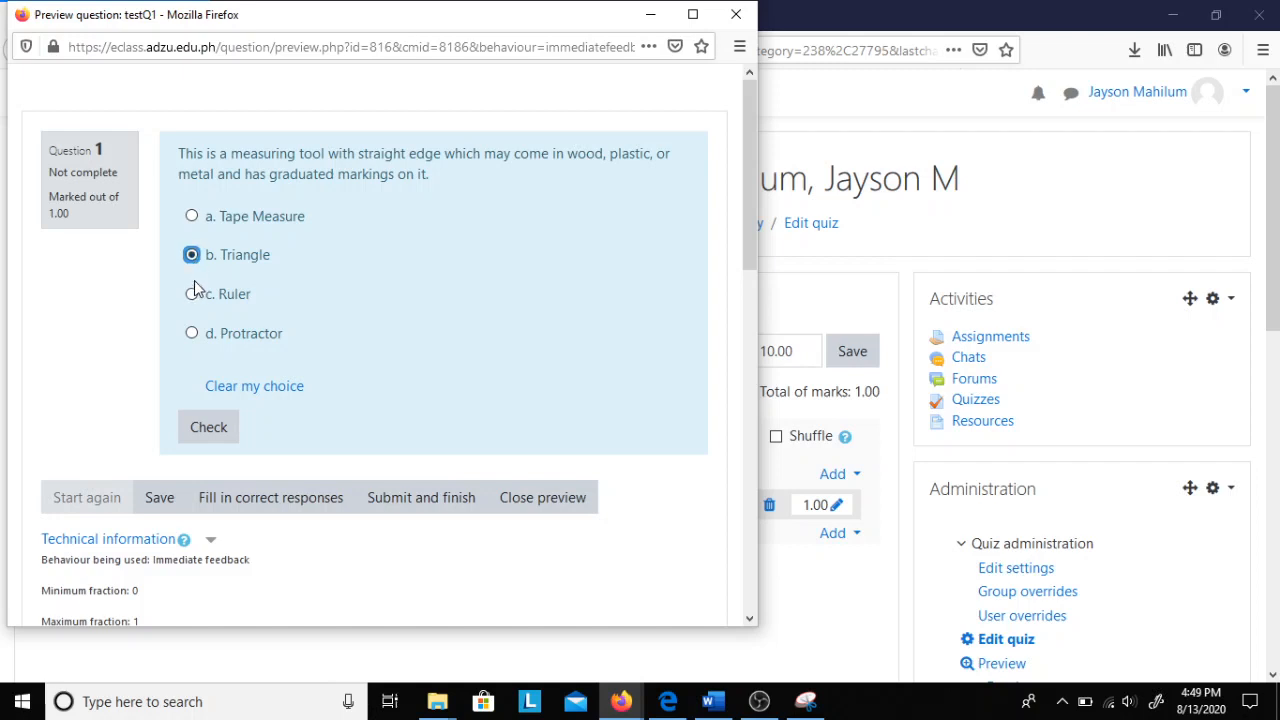
{"action": "left_click", "coordinate": [192, 296]}
{"action": "left_click", "coordinate": [200, 420]}
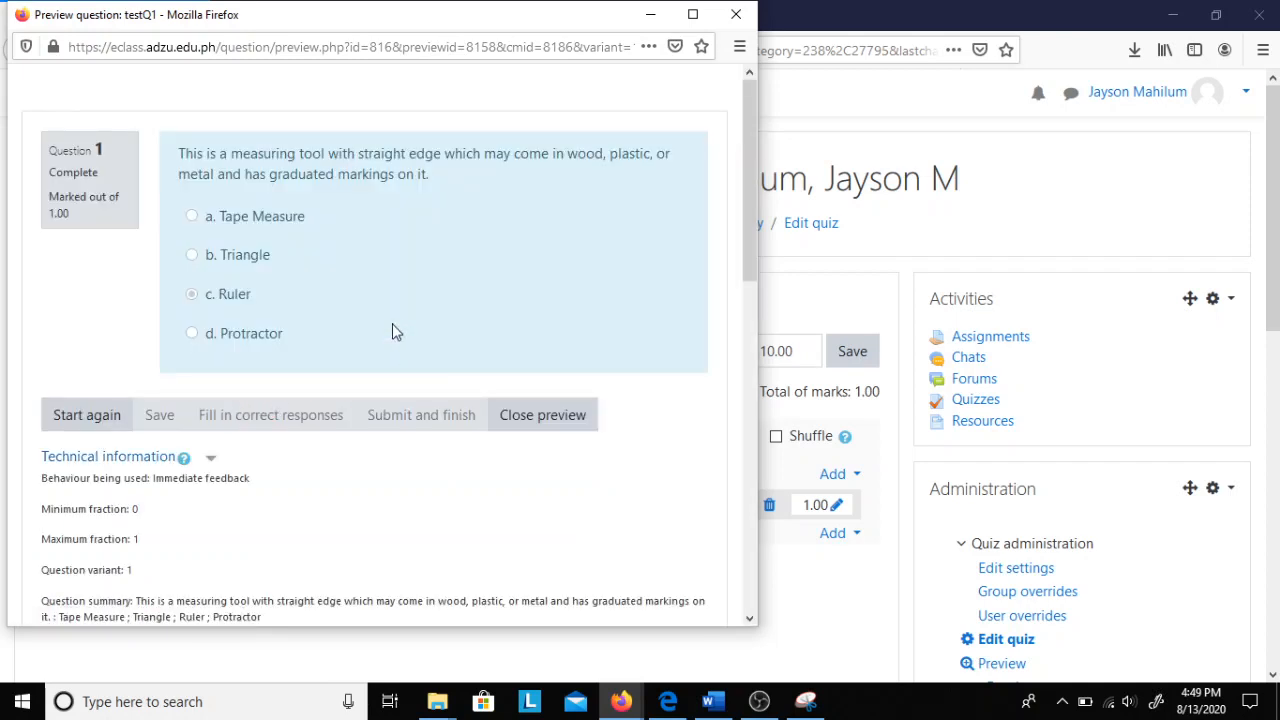
Review the checked question's technical information, attempt options and display options, and close the preview
{"action": "scroll", "coordinate": [414, 297], "scroll_direction": "down", "scroll_amount": 1}
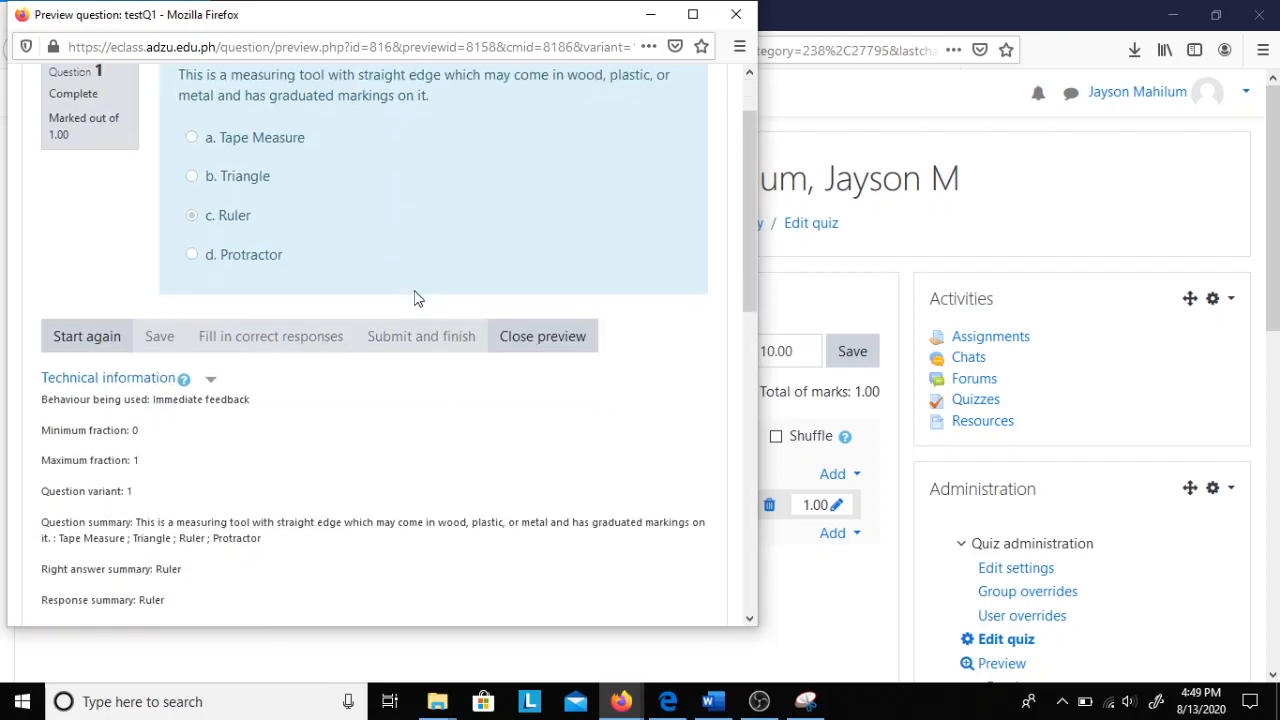
{"action": "scroll", "coordinate": [418, 299], "scroll_direction": "up", "scroll_amount": 1}
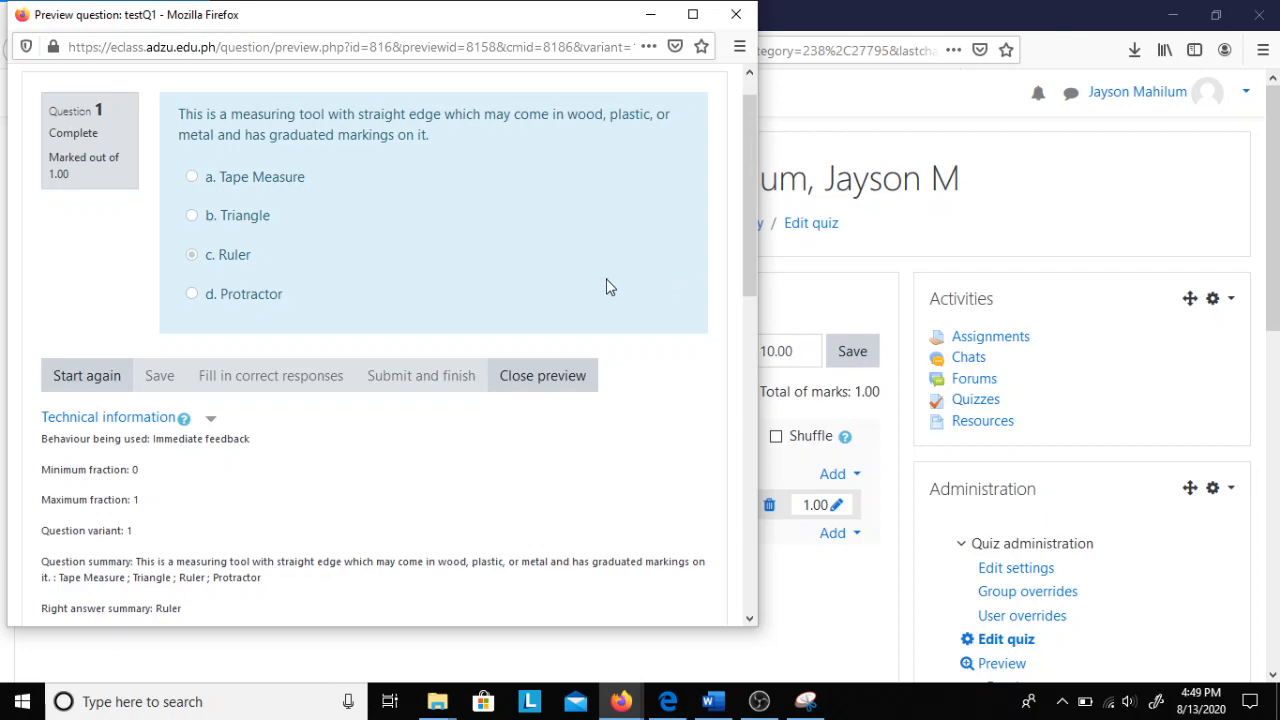
{"action": "scroll", "coordinate": [606, 287], "scroll_direction": "down", "scroll_amount": 5}
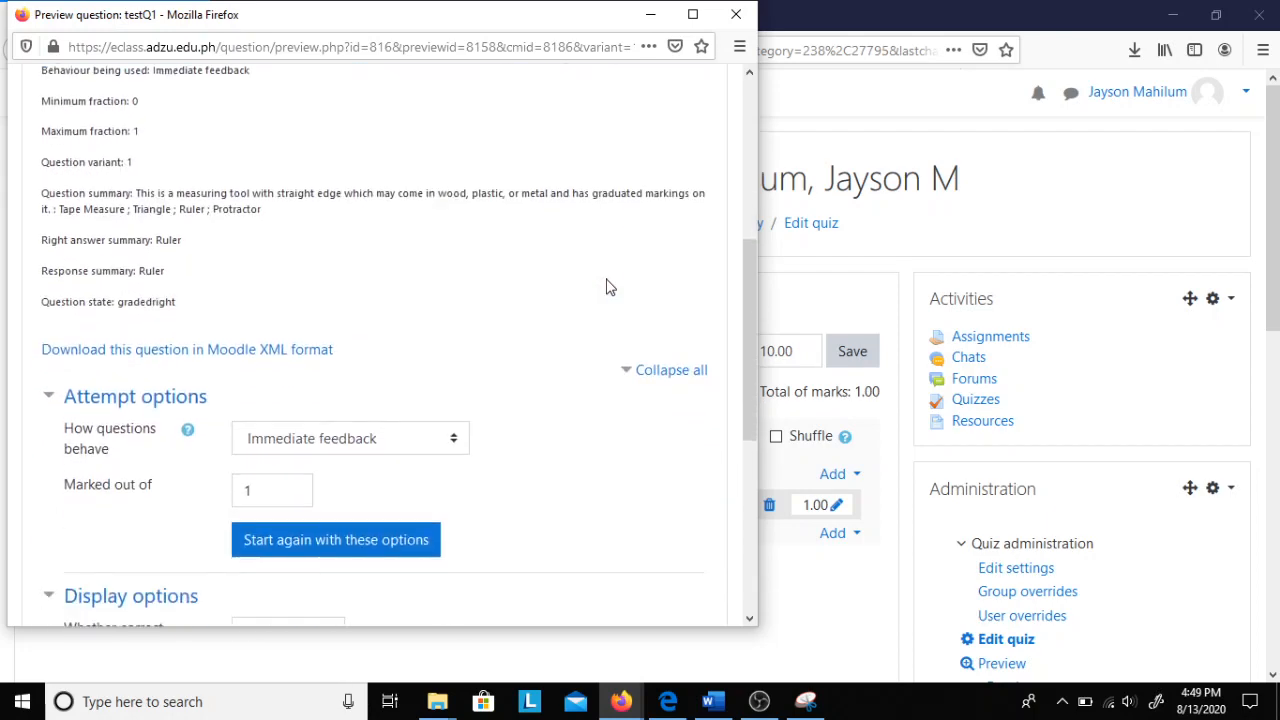
{"action": "scroll", "coordinate": [606, 287], "scroll_direction": "down", "scroll_amount": 3}
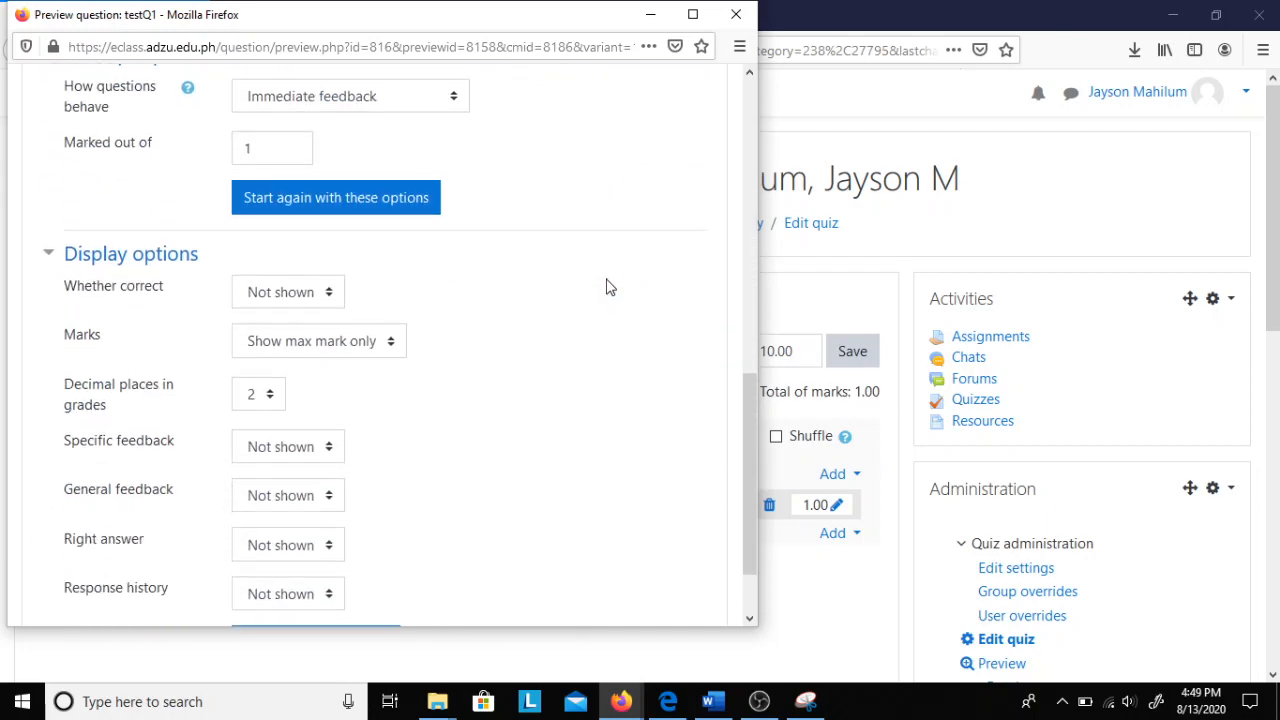
{"action": "scroll", "coordinate": [606, 287], "scroll_direction": "up", "scroll_amount": 8}
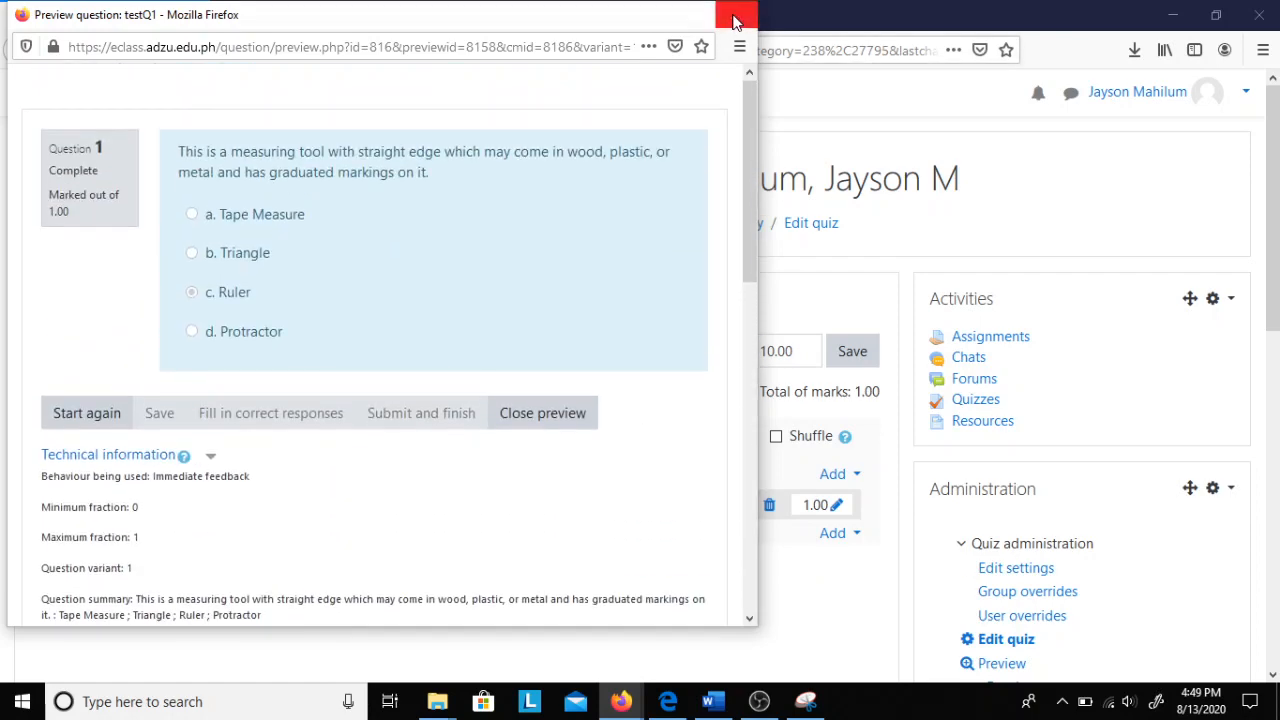
{"action": "left_click", "coordinate": [735, 22]}
Set the quiz's maximum grade to 1 and save it
{"action": "scroll", "coordinate": [637, 301], "scroll_direction": "down", "scroll_amount": 1}
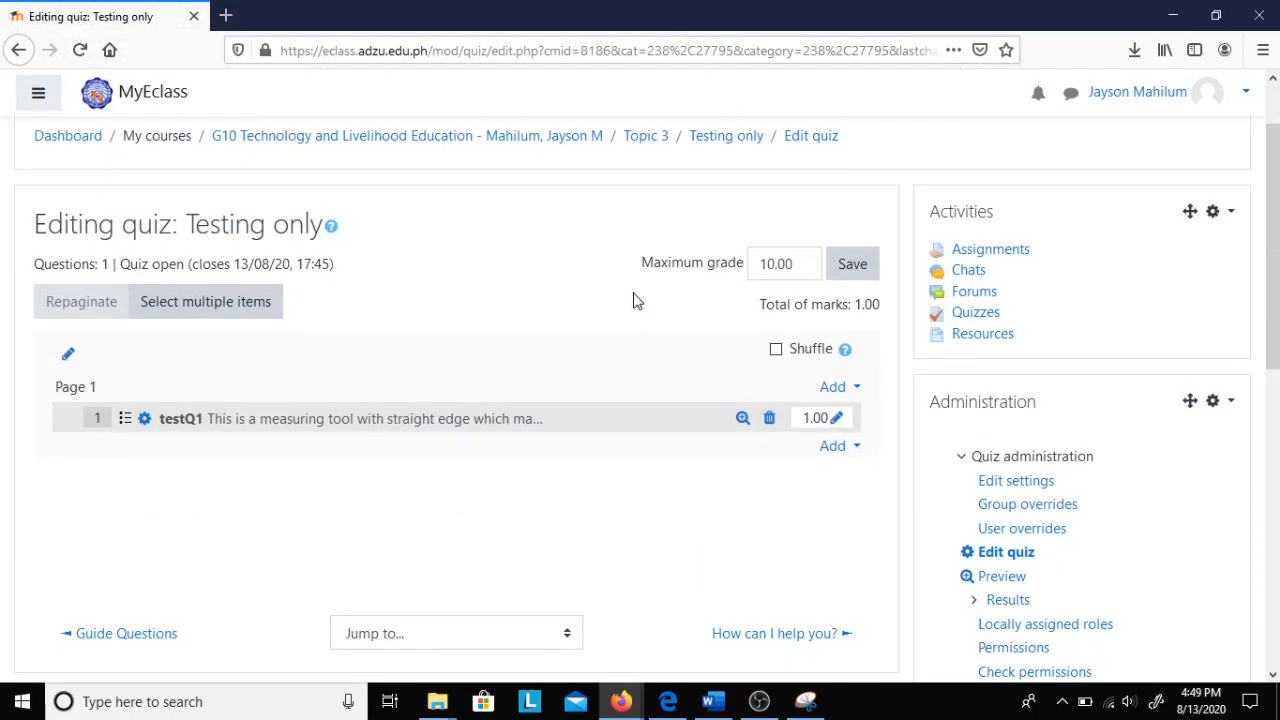
{"action": "scroll", "coordinate": [637, 301], "scroll_direction": "down", "scroll_amount": 1}
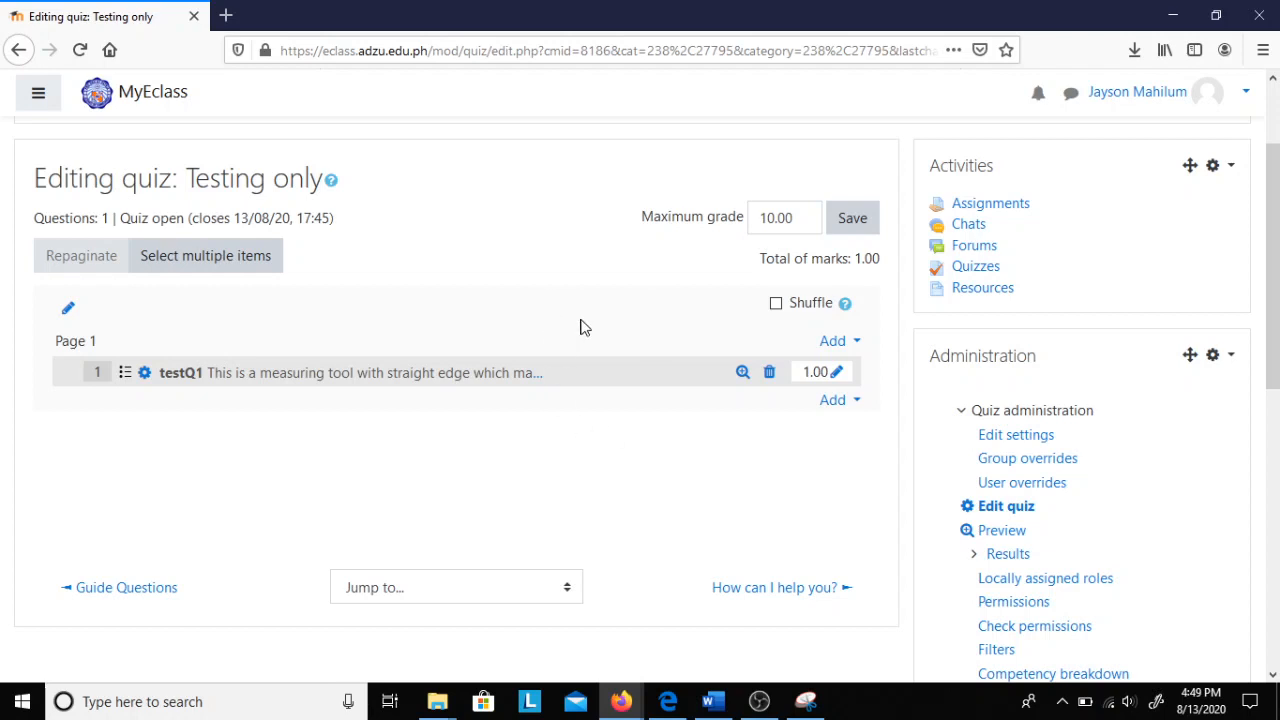
{"action": "left_click", "coordinate": [805, 226]}
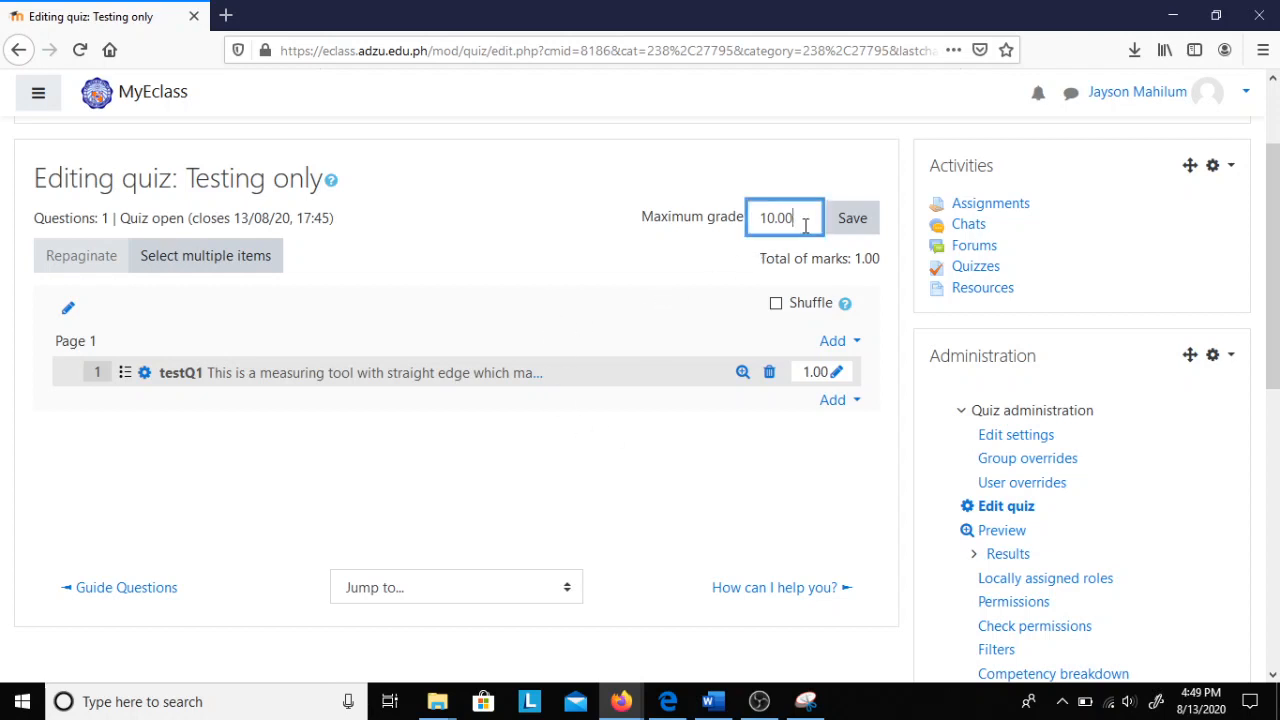
{"action": "left_click", "coordinate": [449, 400]}
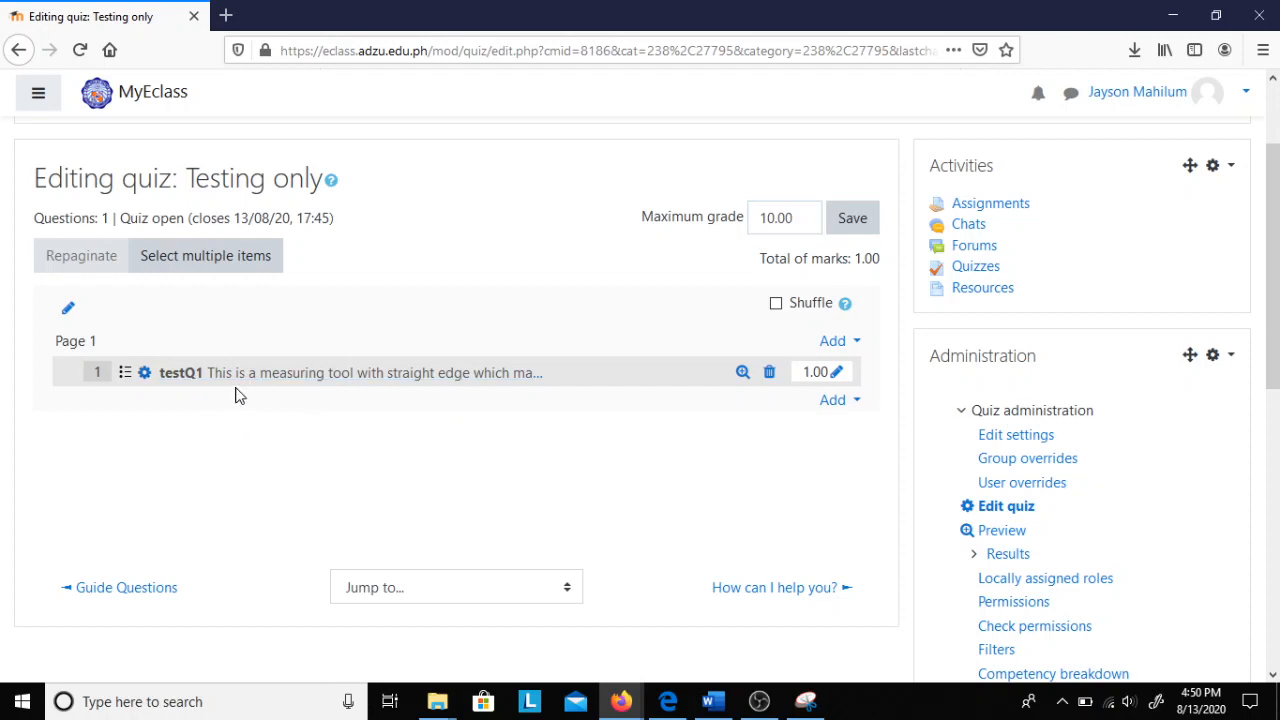
{"action": "left_click_drag", "start_coordinate": [800, 226], "coordinate": [755, 220]}
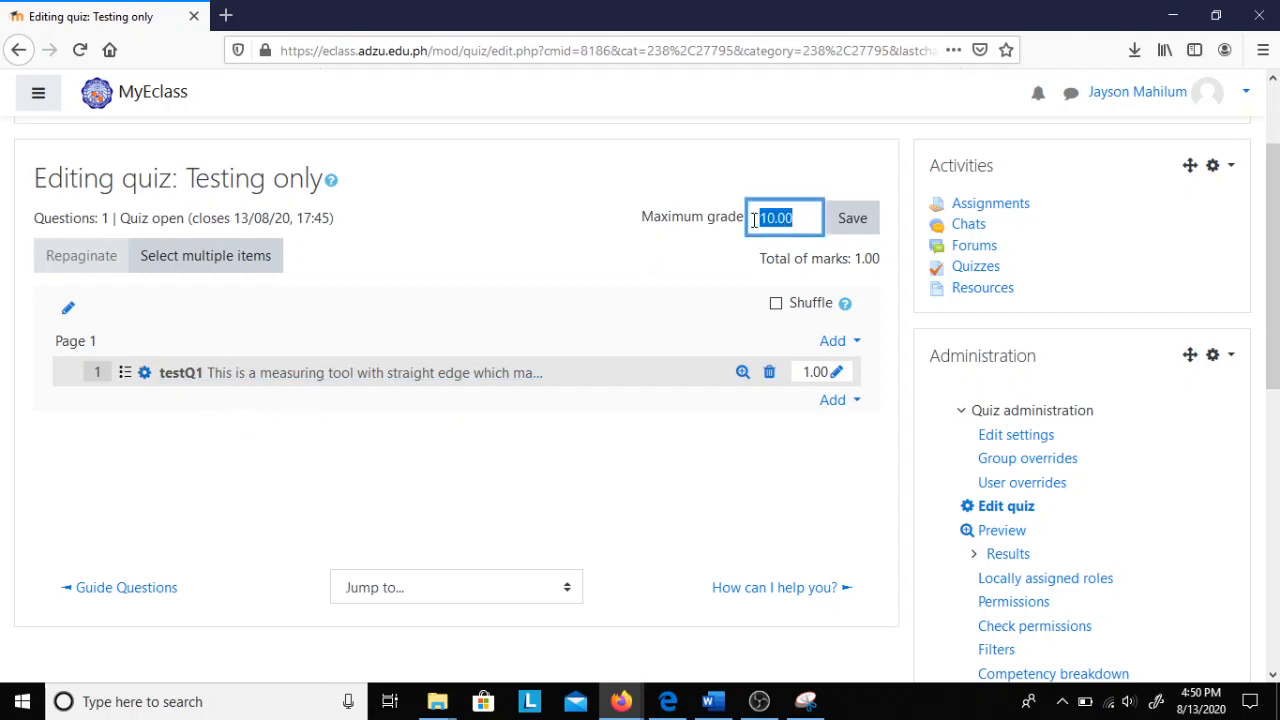
{"action": "type", "text": "1"}
{"action": "left_click", "coordinate": [855, 220]}
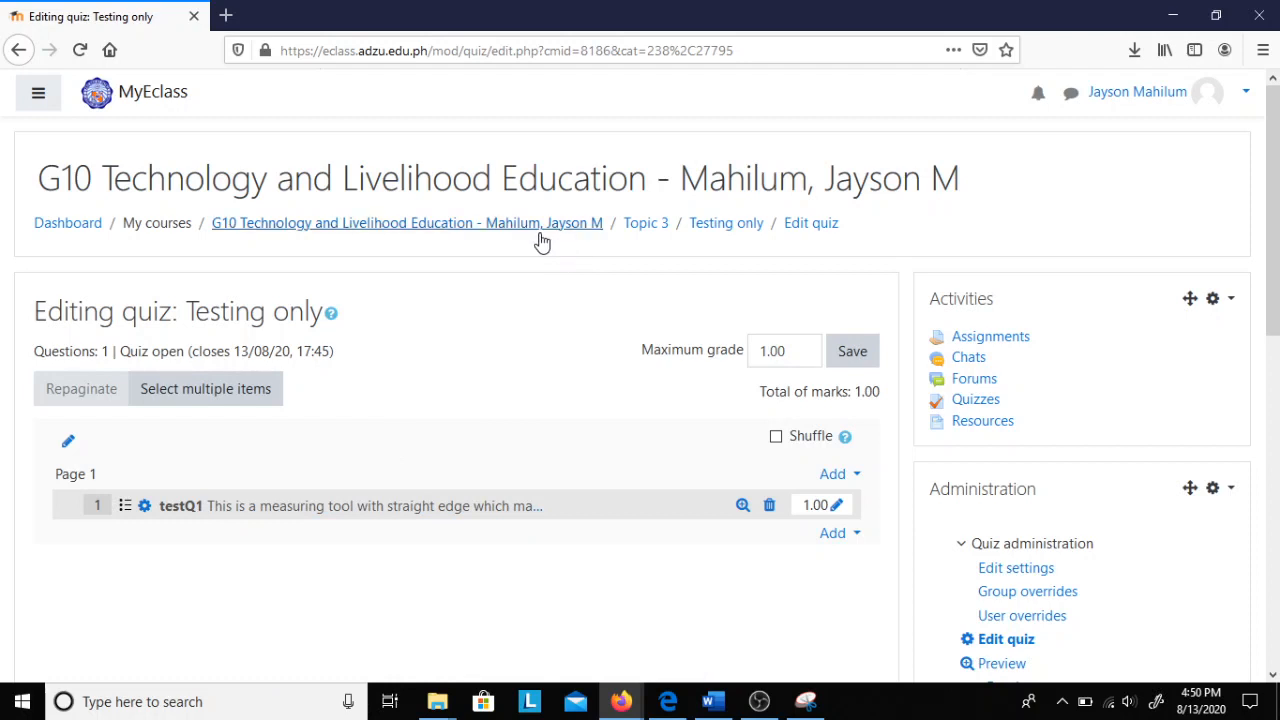
Open the quiz "Testing only" from Topic 3 and start a preview attempt
{"action": "left_click", "coordinate": [653, 222]}
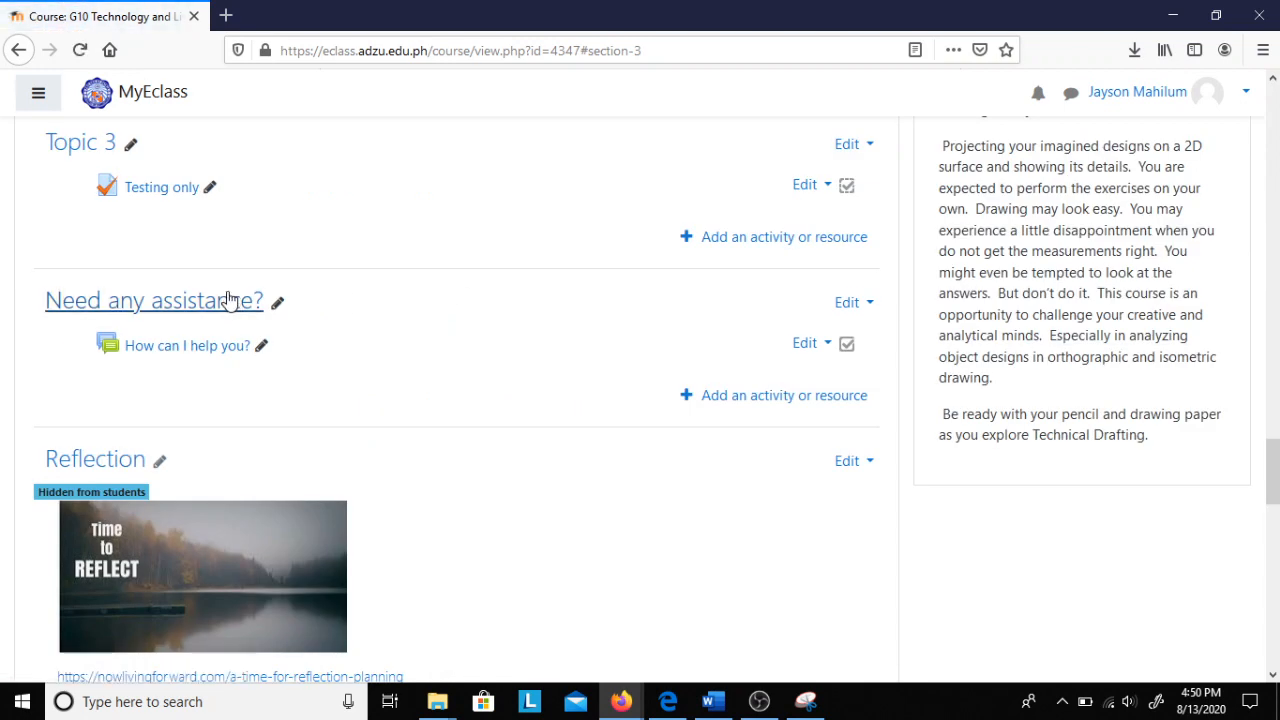
{"action": "left_click", "coordinate": [160, 189]}
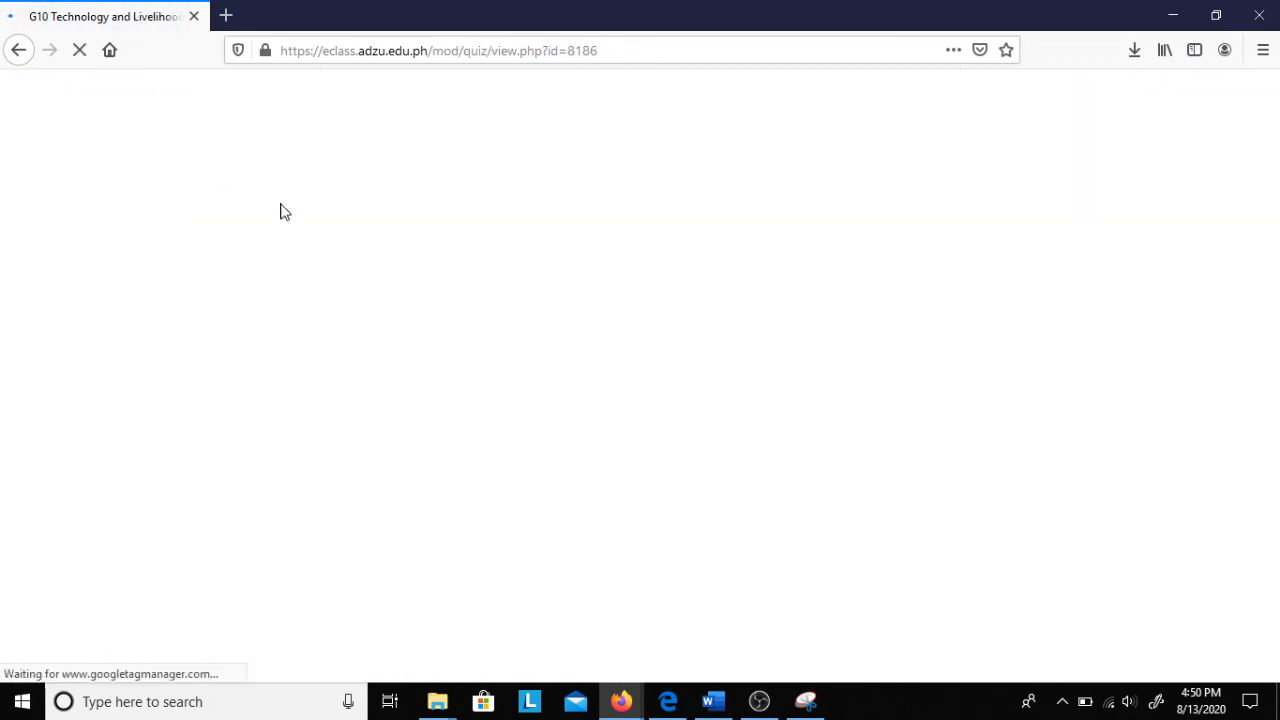
{"action": "scroll", "coordinate": [516, 466], "scroll_direction": "down", "scroll_amount": 1}
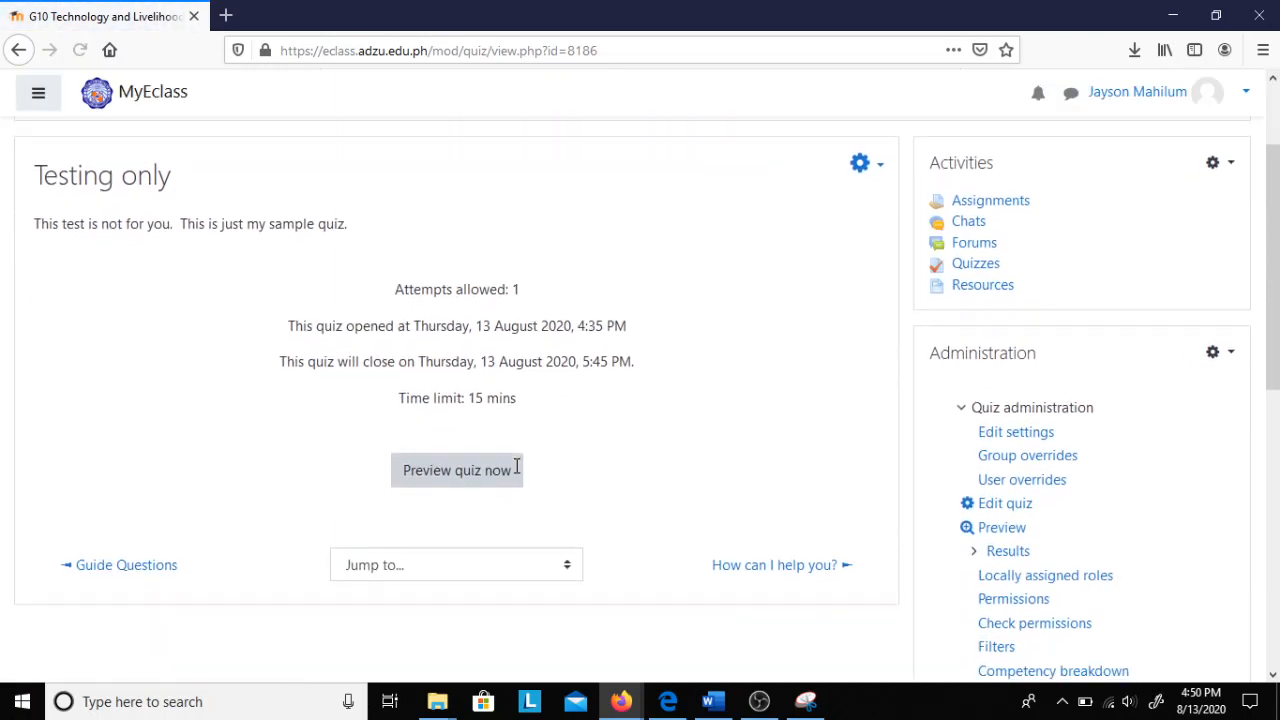
{"action": "left_click", "coordinate": [451, 472]}
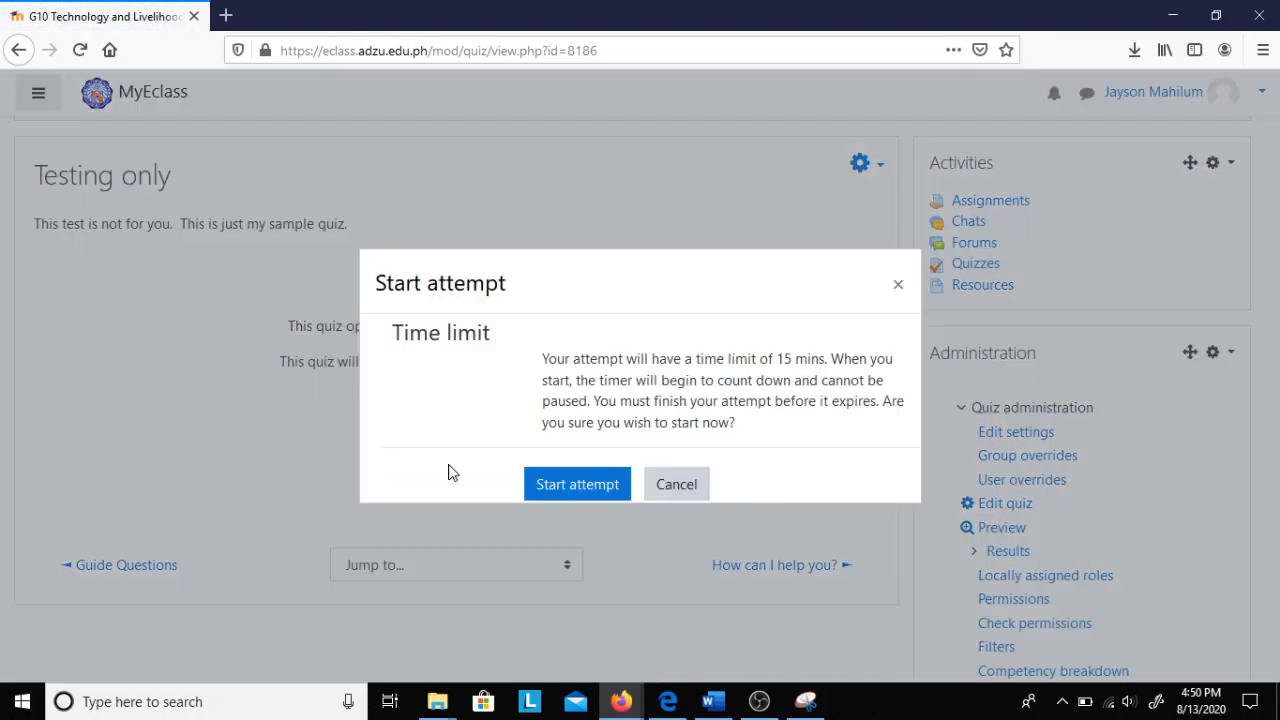
{"action": "left_click", "coordinate": [580, 484]}
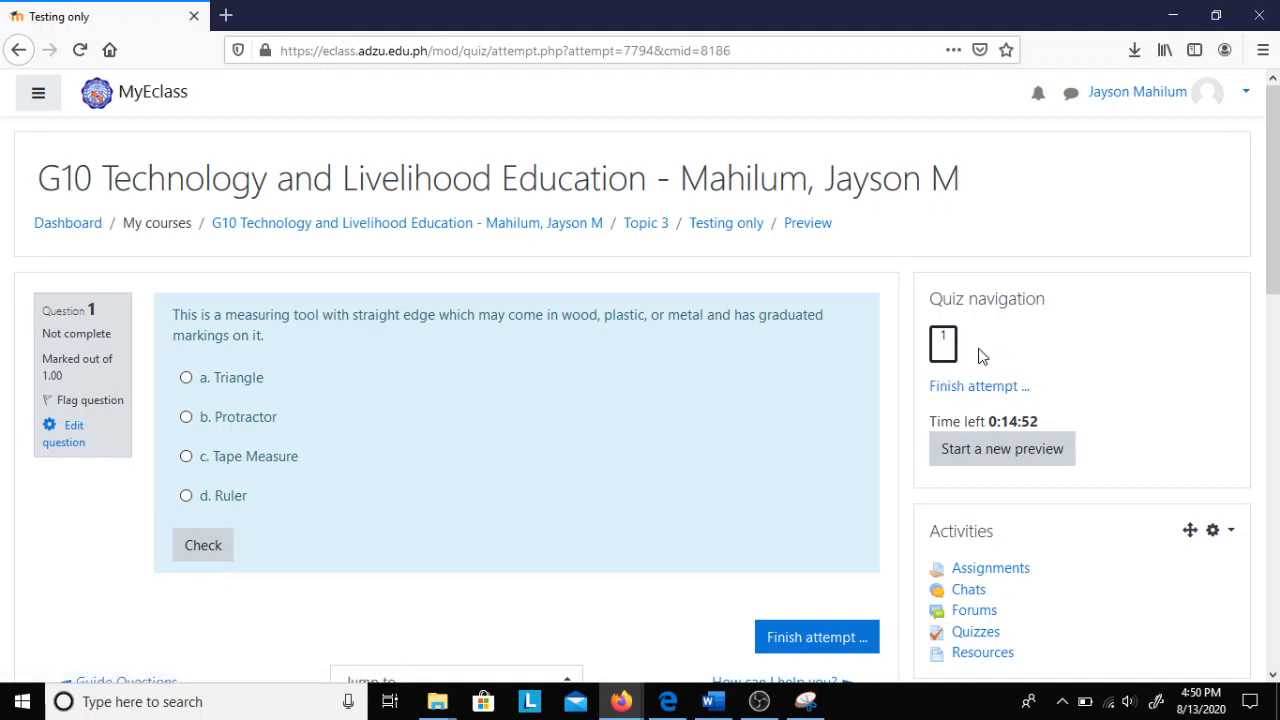
Try the choices of question 1 in the preview attempt and check the answer Ruler
{"action": "left_click_drag", "start_coordinate": [1007, 336], "coordinate": [1010, 345]}
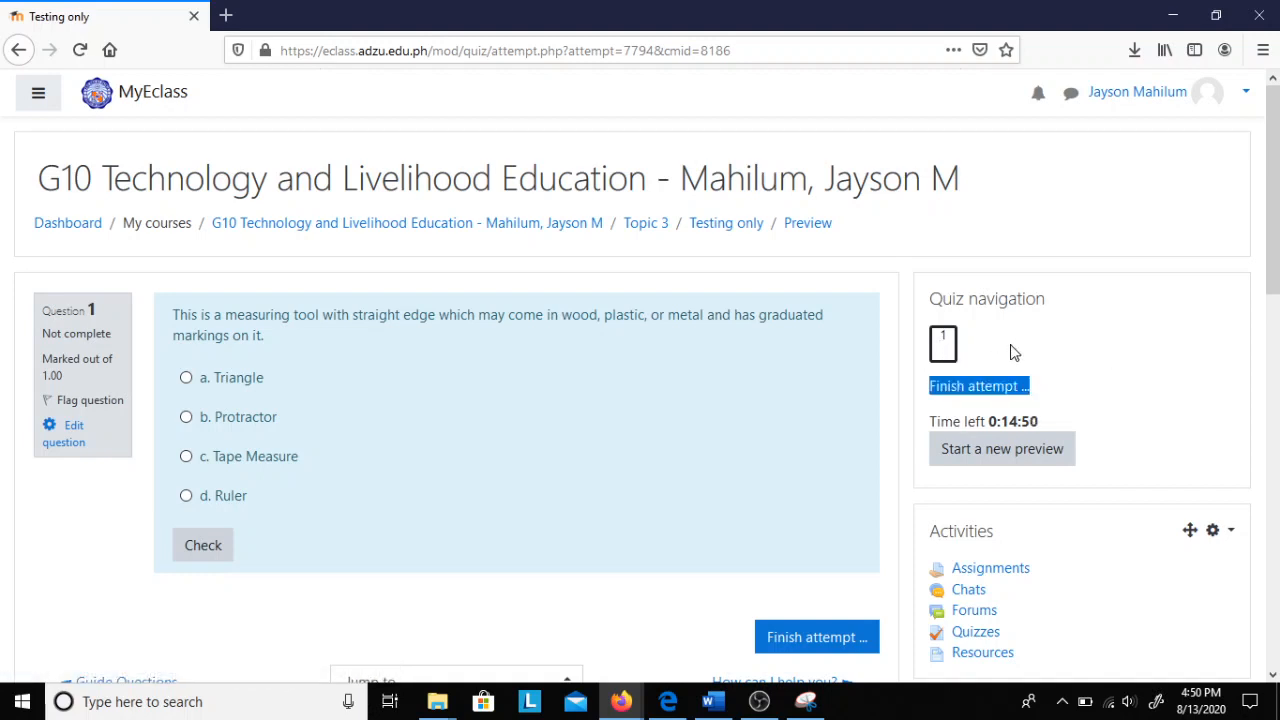
{"action": "left_click", "coordinate": [978, 348]}
{"action": "left_click", "coordinate": [945, 348]}
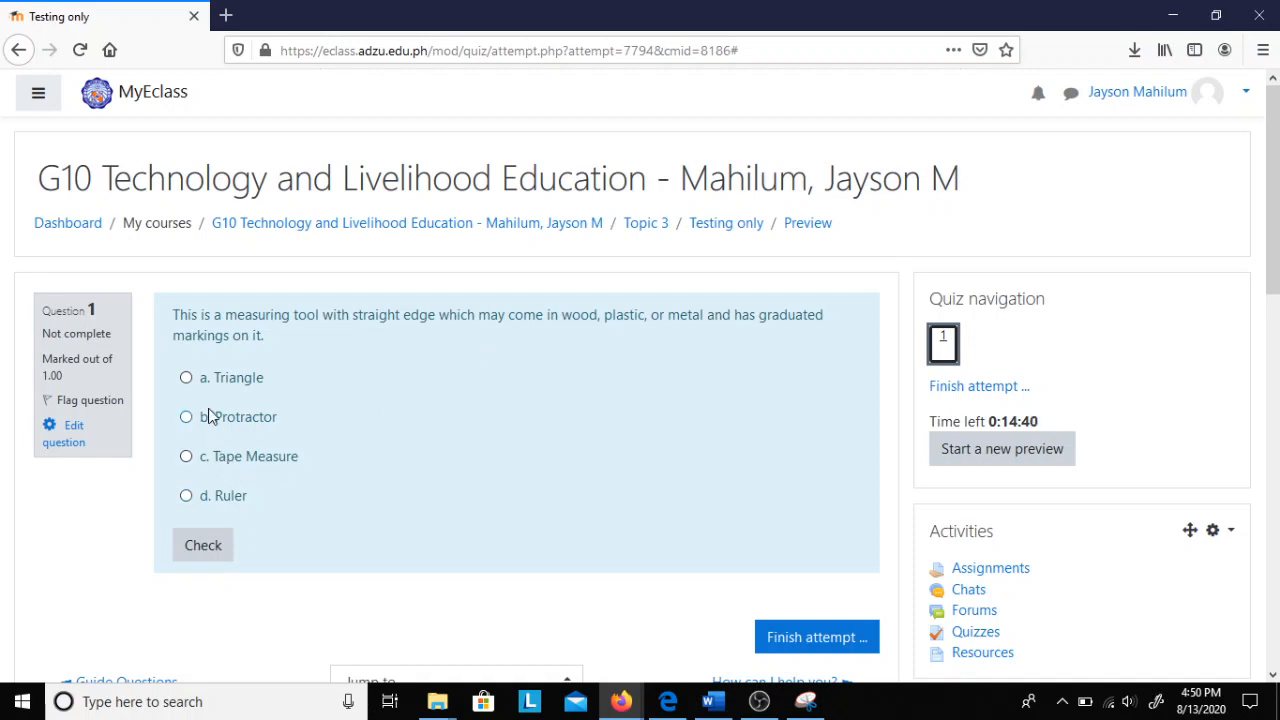
{"action": "left_click", "coordinate": [187, 380]}
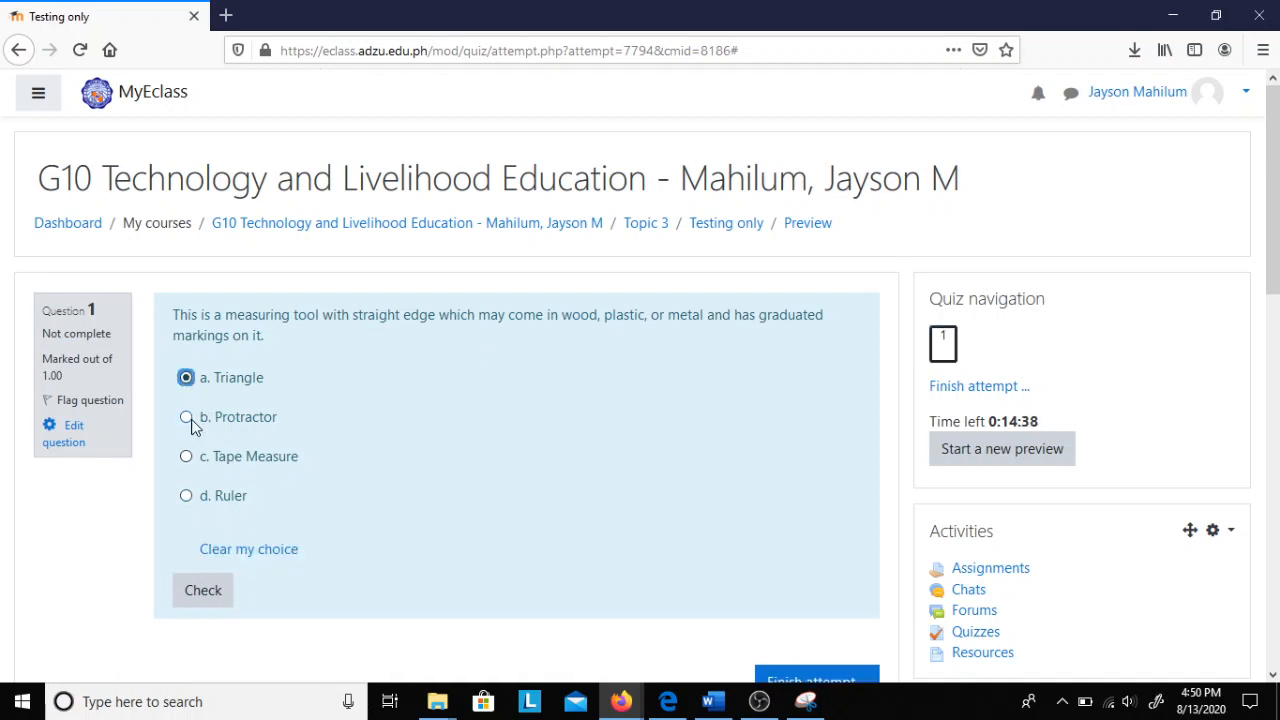
{"action": "left_click", "coordinate": [190, 418]}
{"action": "left_click", "coordinate": [186, 456]}
{"action": "left_click", "coordinate": [203, 590]}
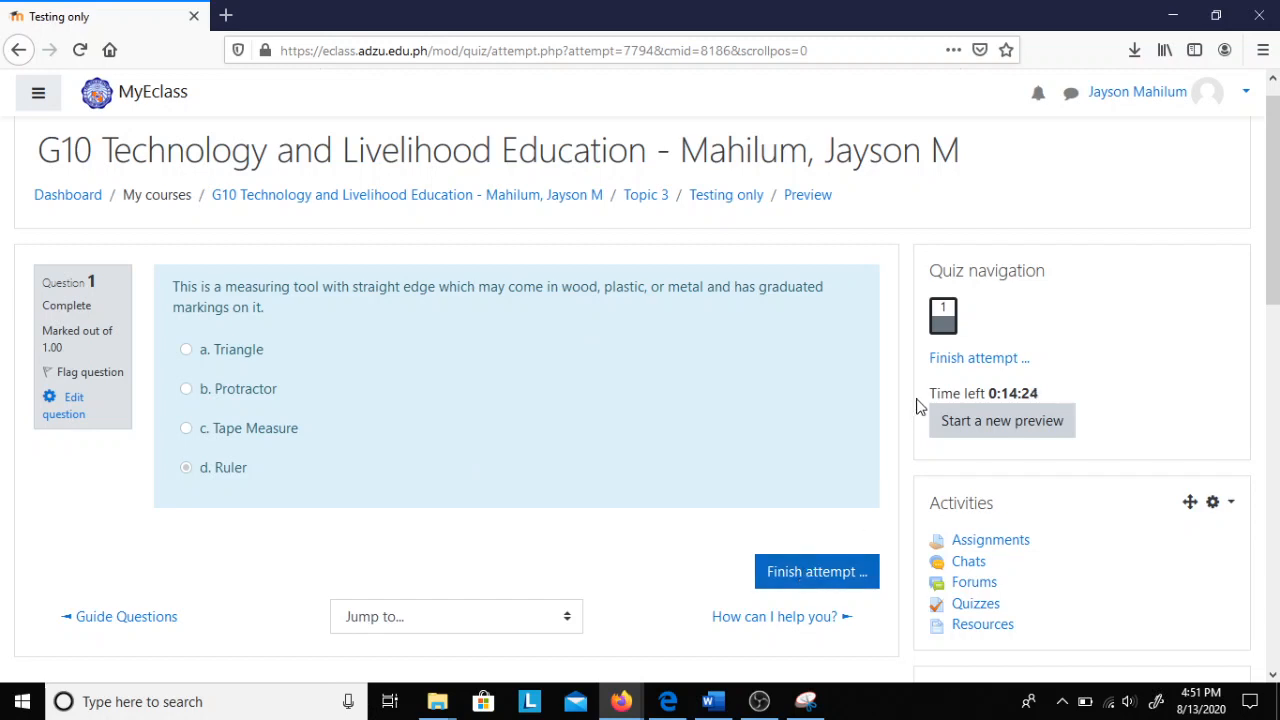
Look at the summary of the attempt, return to the attempt without submitting it, and go back to Topic 3
{"action": "left_click", "coordinate": [830, 575]}
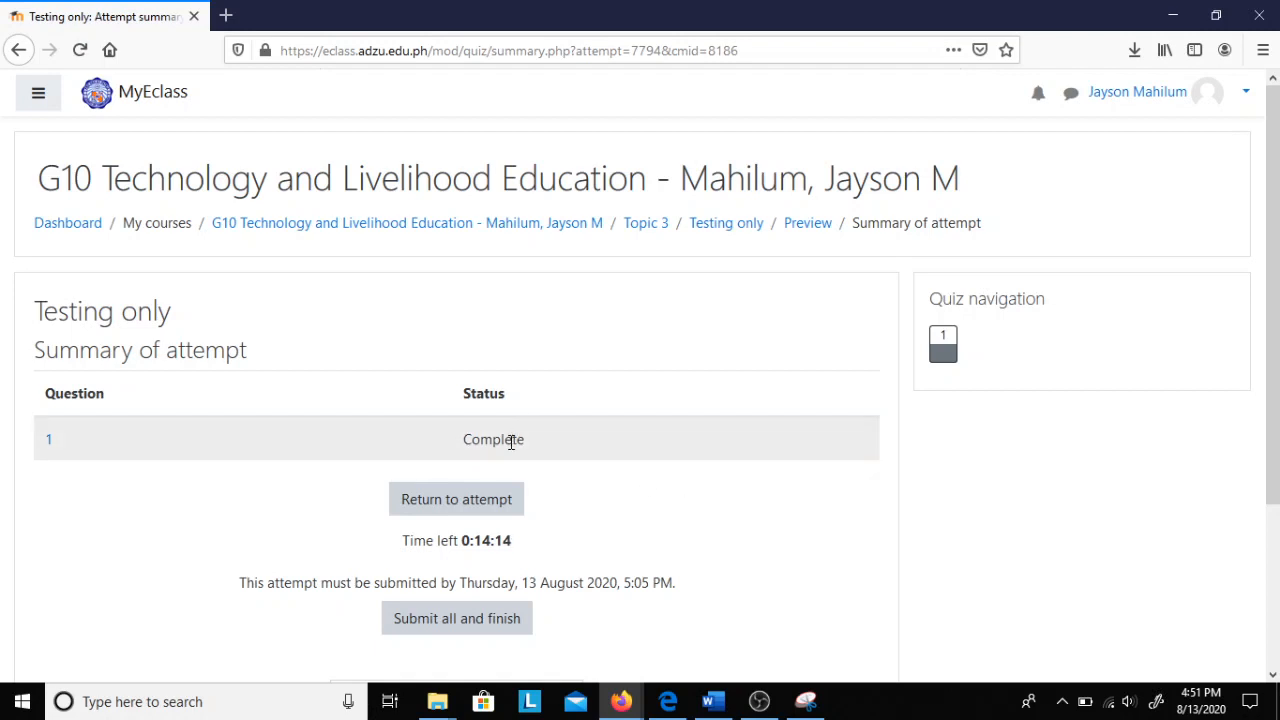
{"action": "double_click", "coordinate": [511, 442]}
{"action": "left_click", "coordinate": [514, 452]}
{"action": "left_click", "coordinate": [484, 512]}
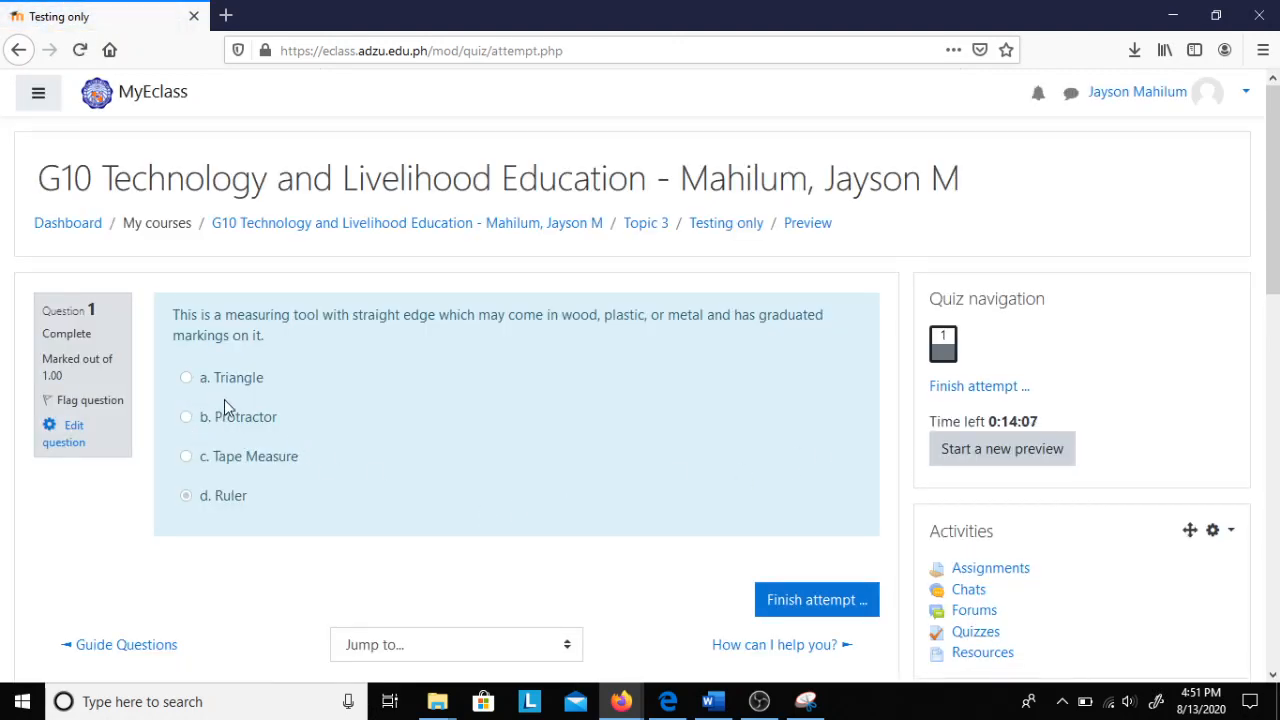
{"action": "scroll", "coordinate": [220, 445], "scroll_direction": "down", "scroll_amount": 1}
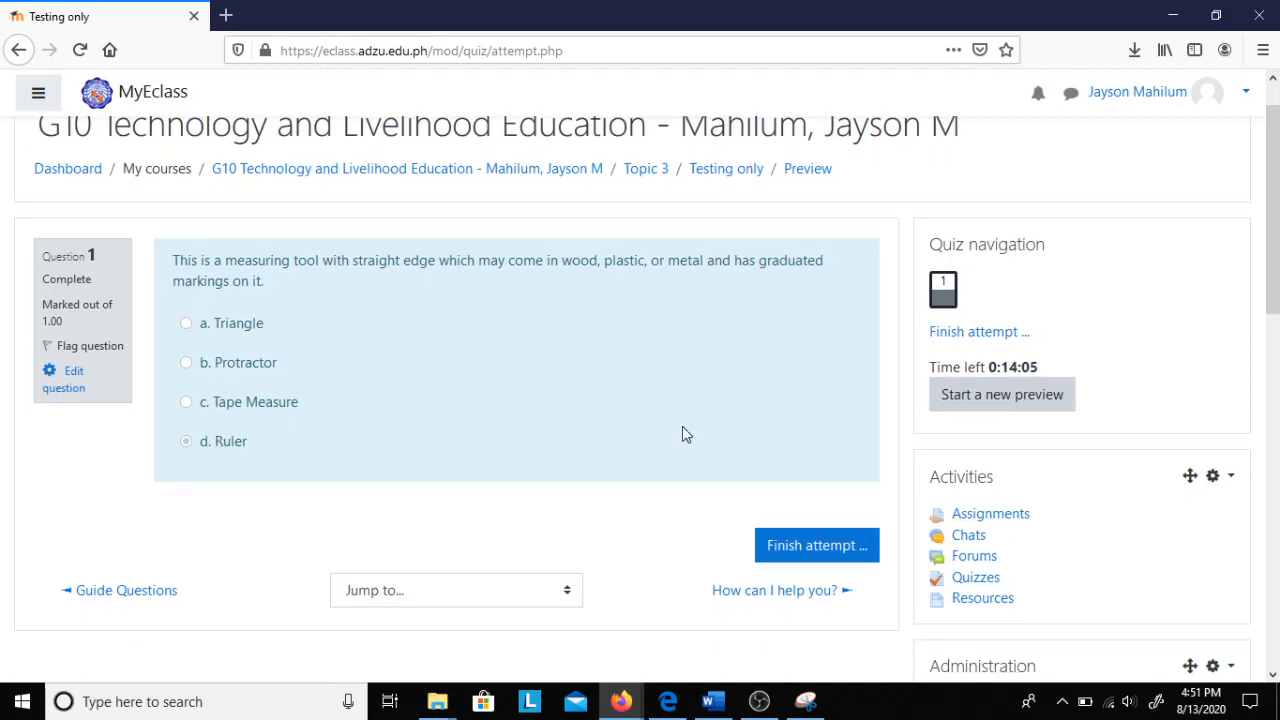
{"action": "left_click", "coordinate": [646, 170]}
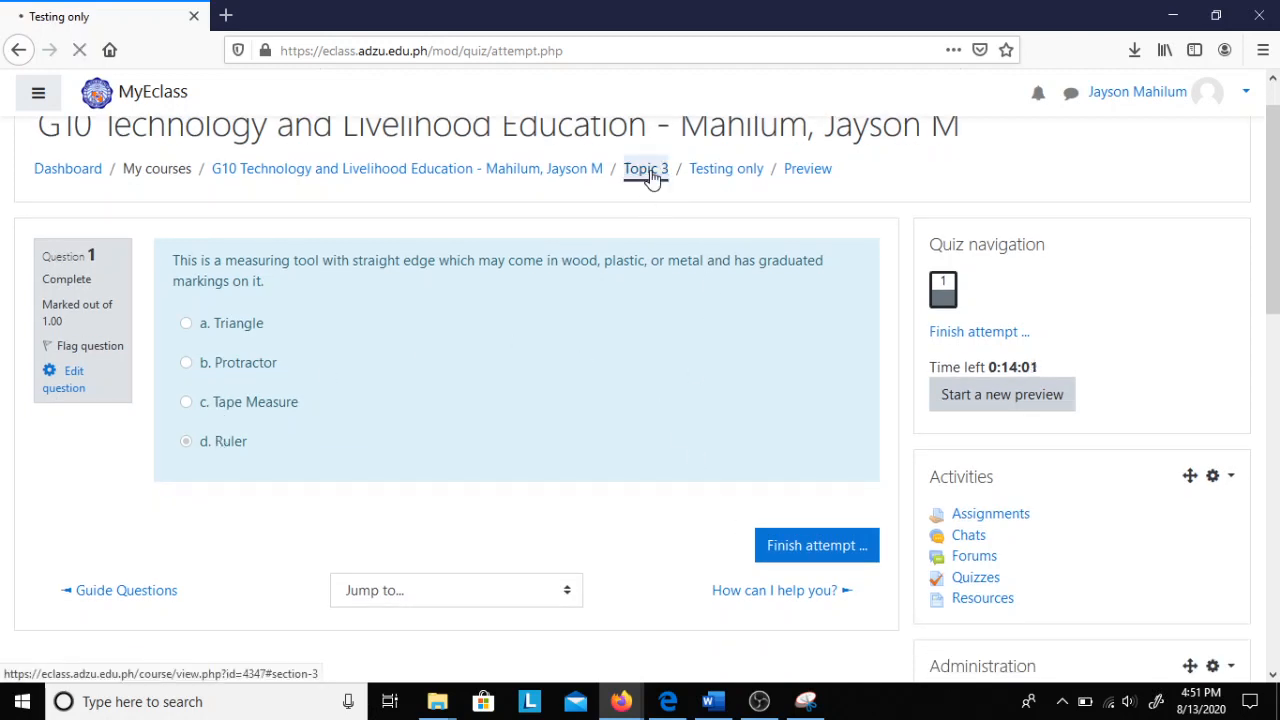